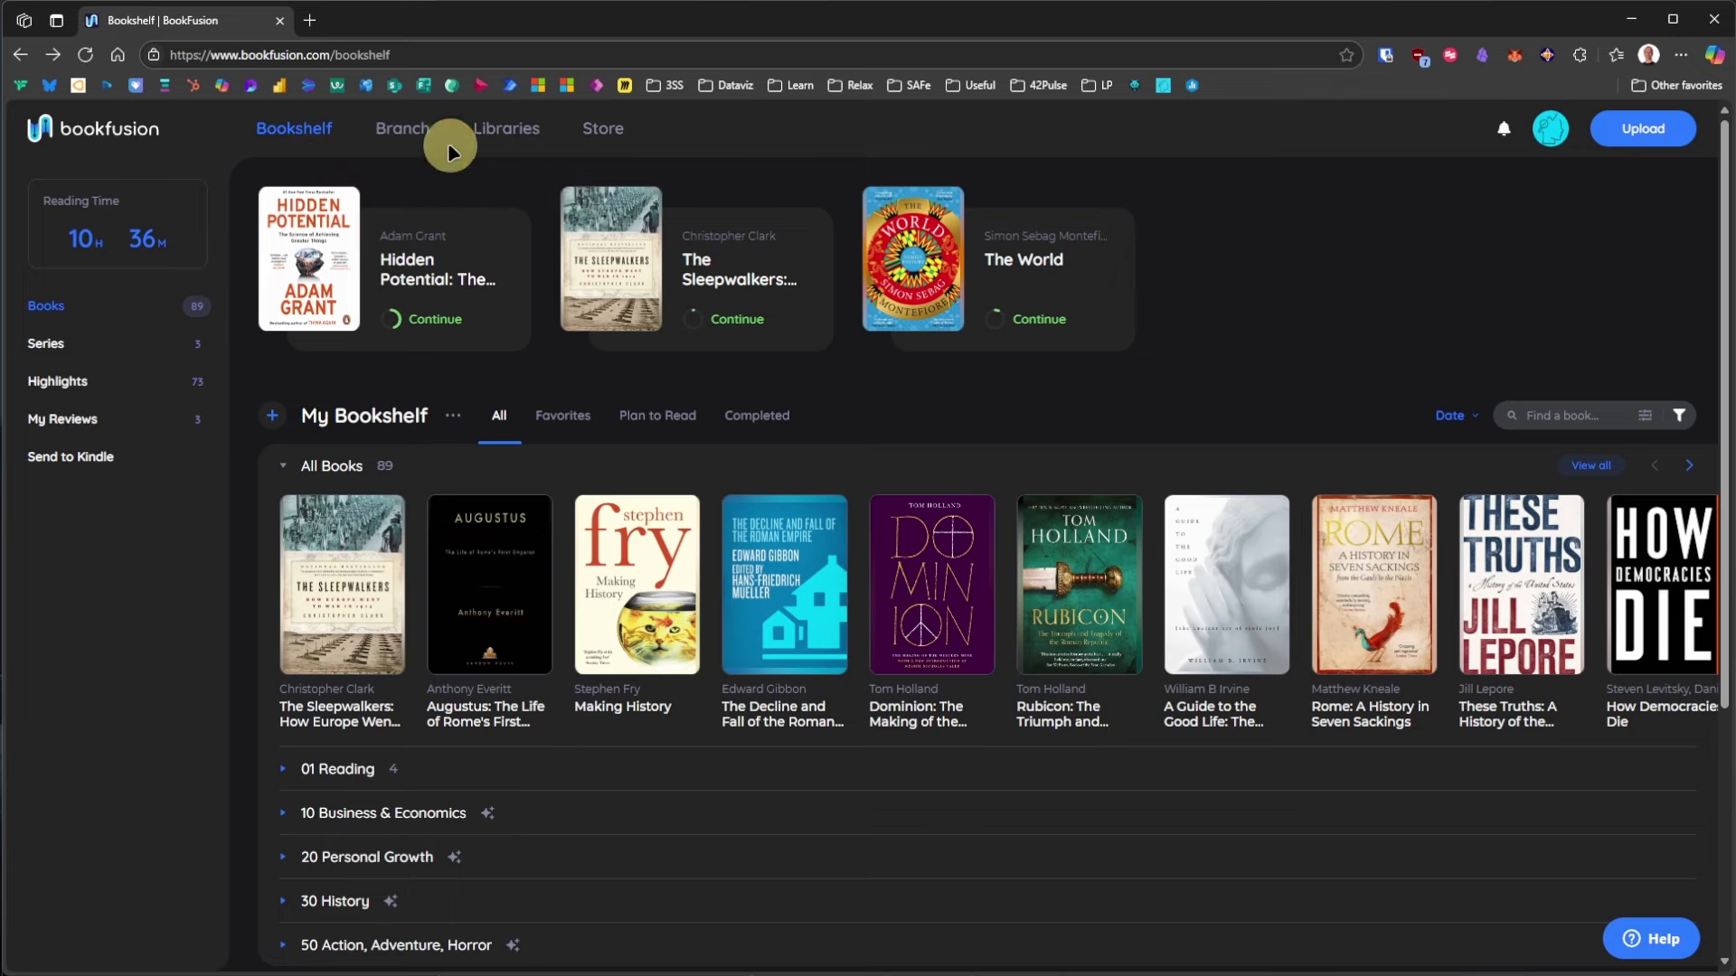
Step: Look through the Branch activity feed and browse the available libraries
left_click(411, 131)
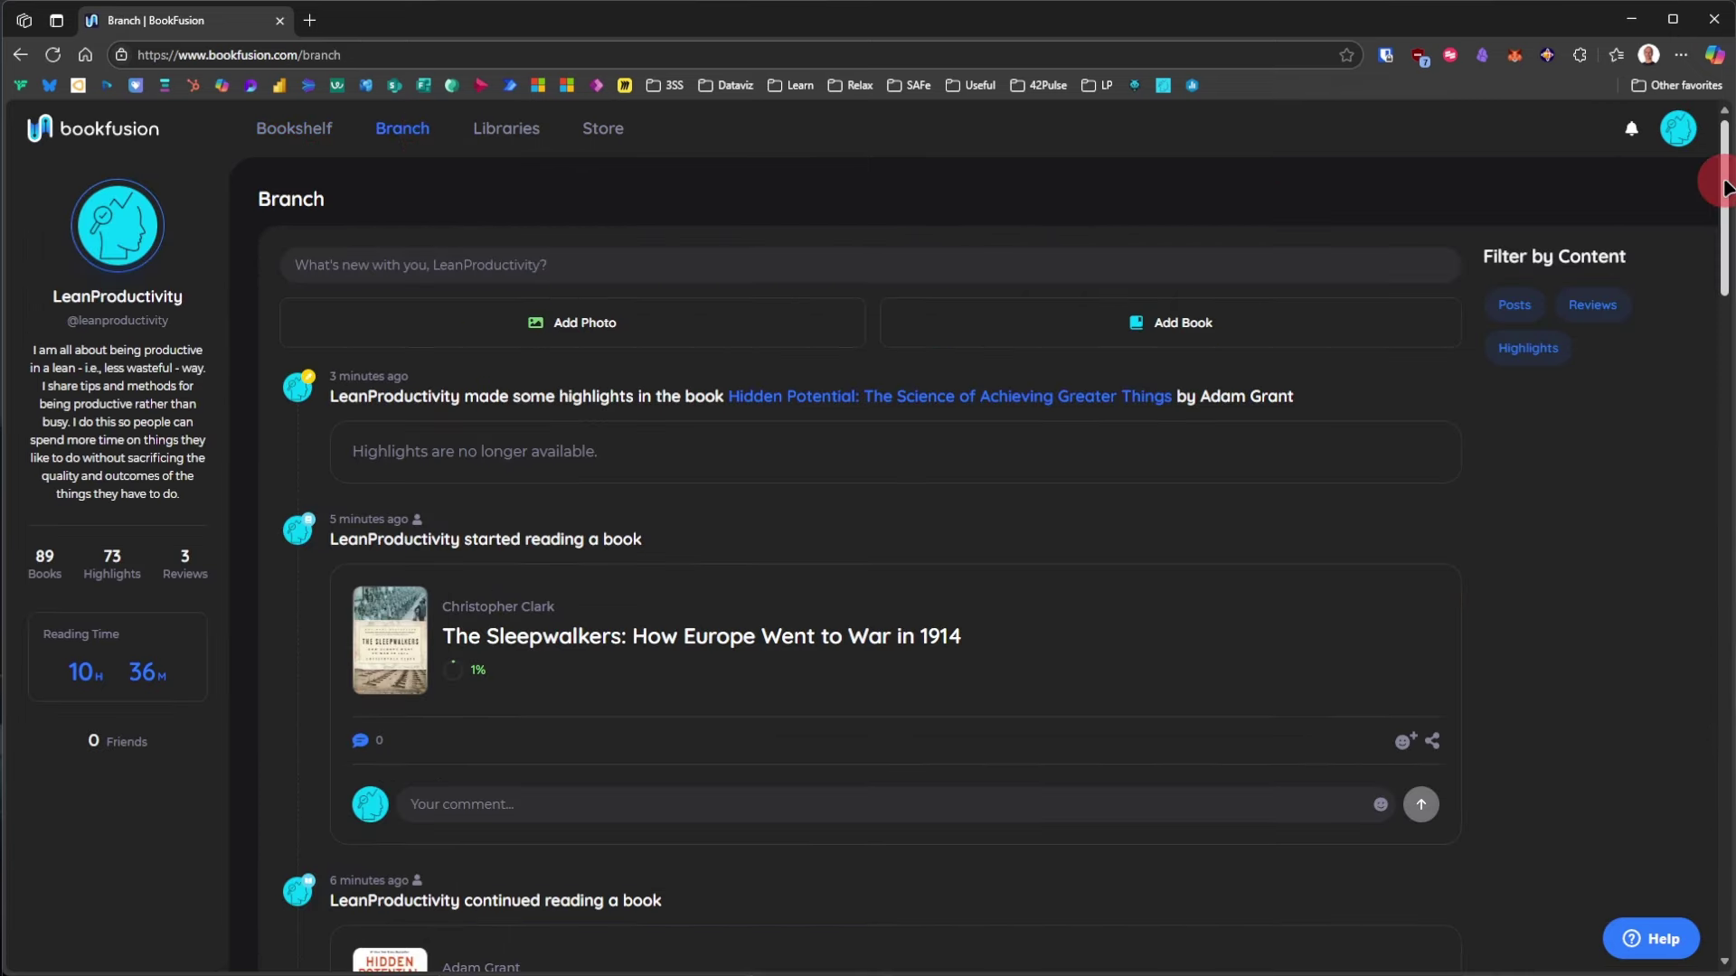
mouse_move(1720, 136)
left_mouse_down()
mouse_move(1721, 349)
mouse_move(1709, 132)
left_mouse_up()
left_click(506, 131)
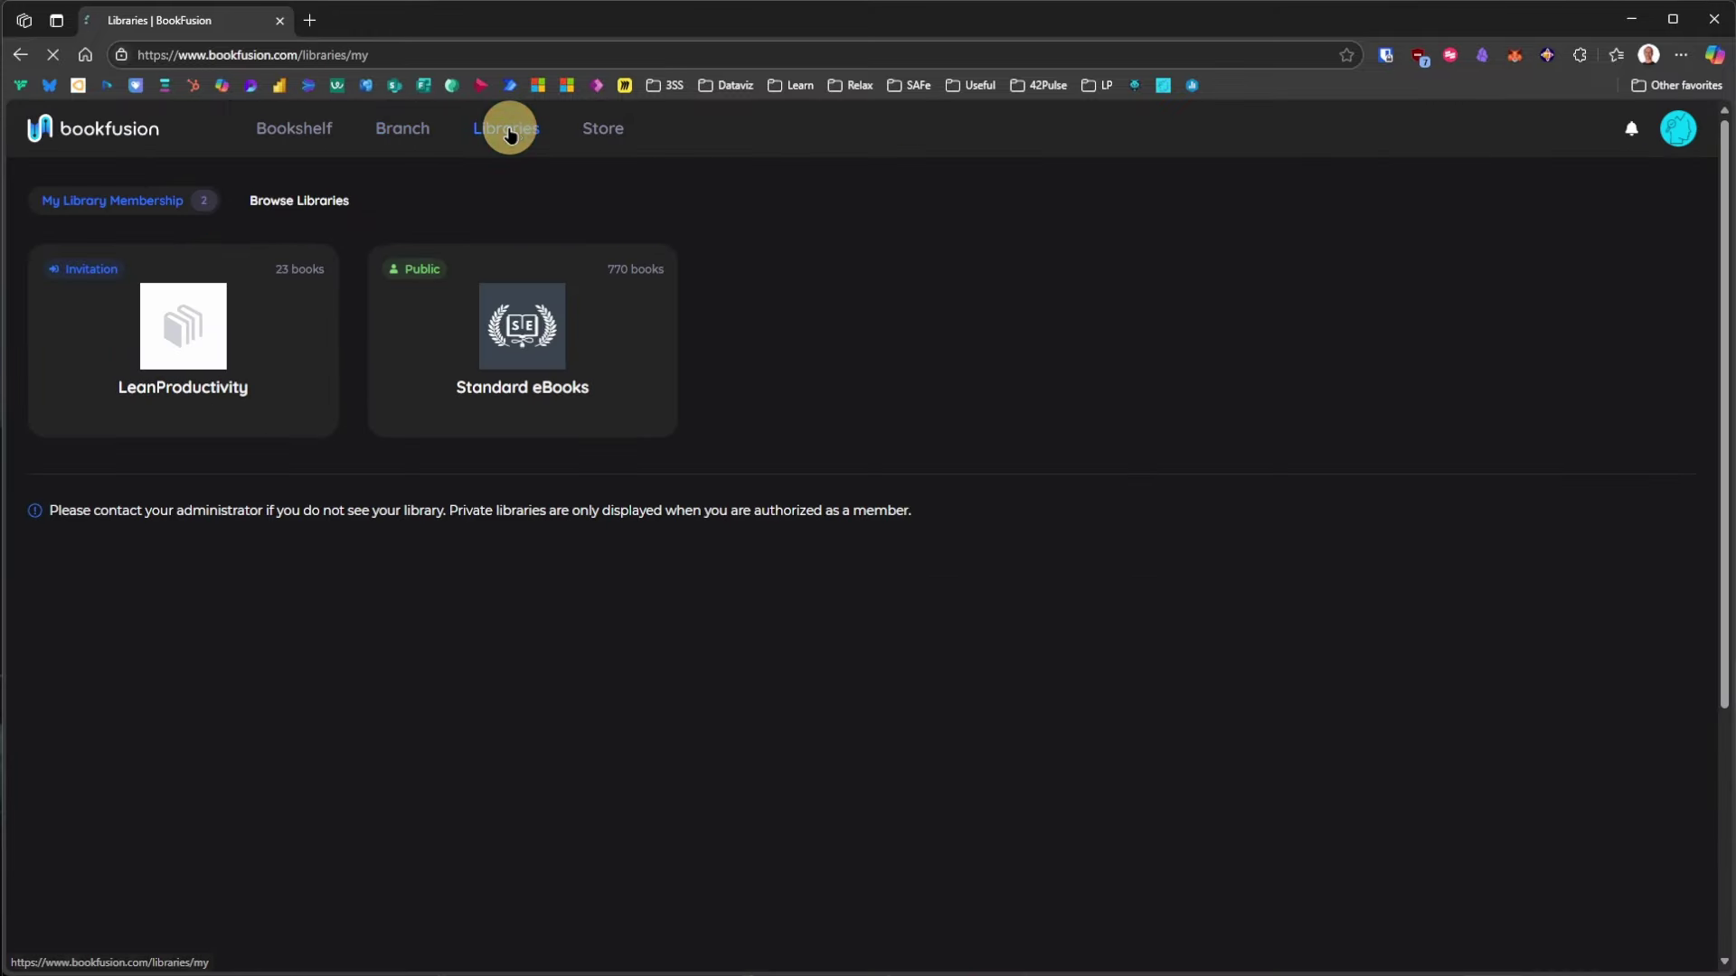
left_click(299, 200)
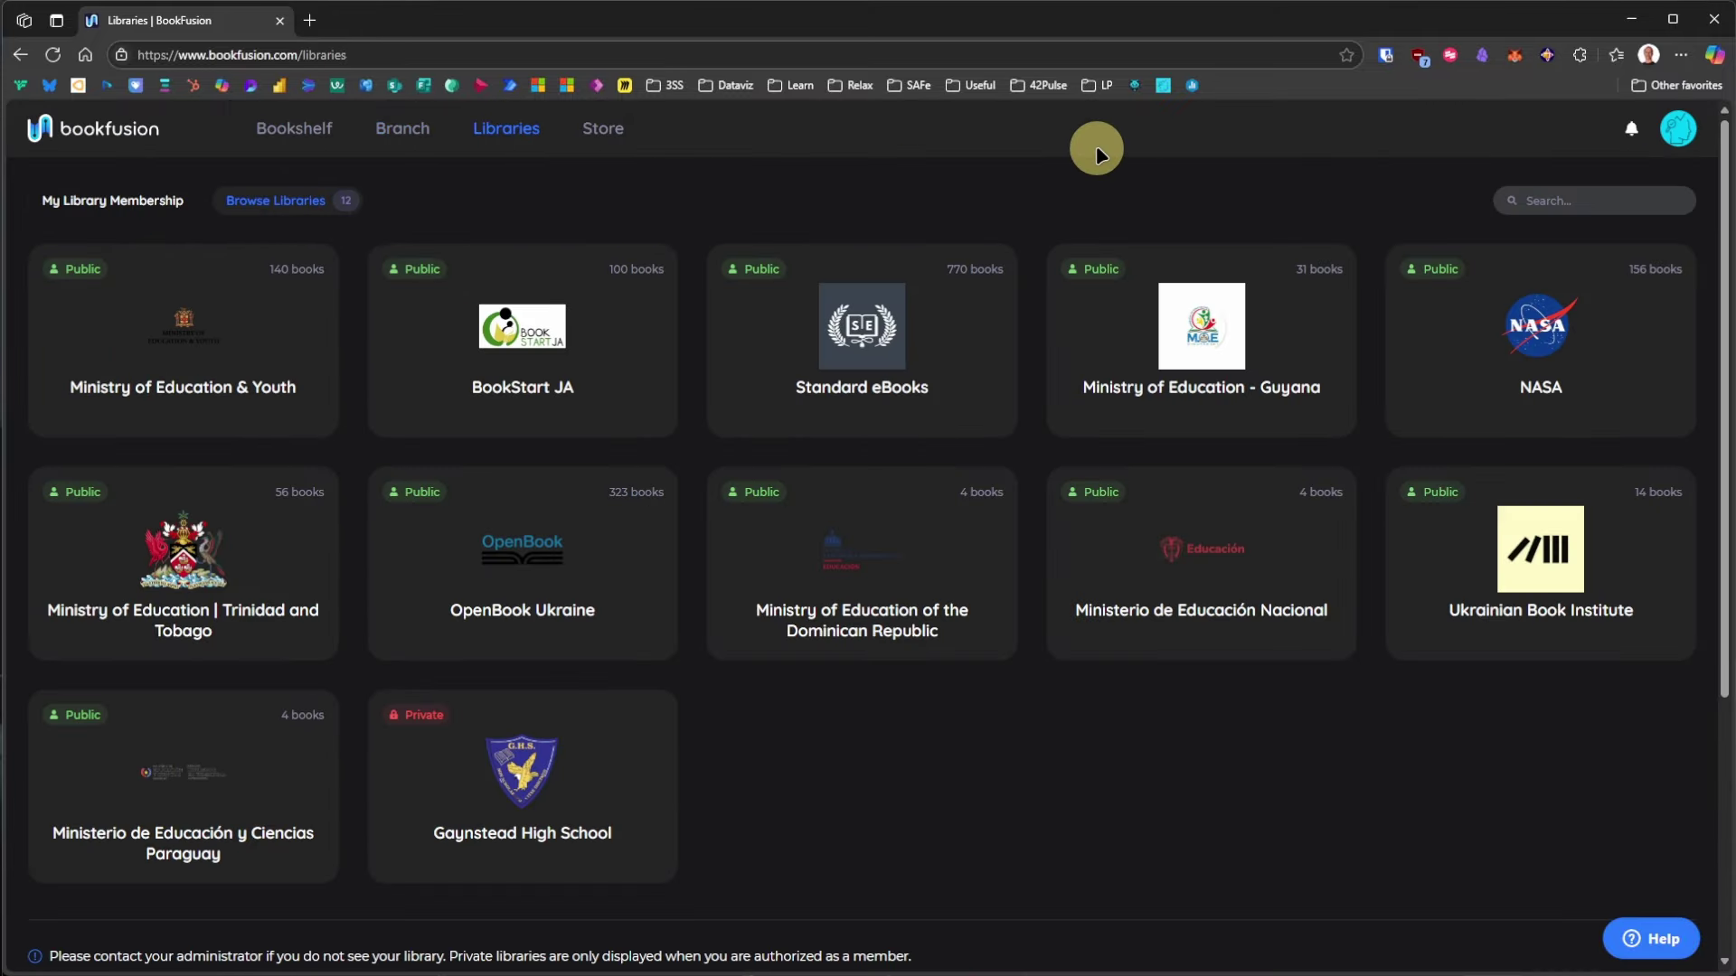
Step: Browse the Store's magazines and free eBooks, and return to the bookshelf
left_click(601, 127)
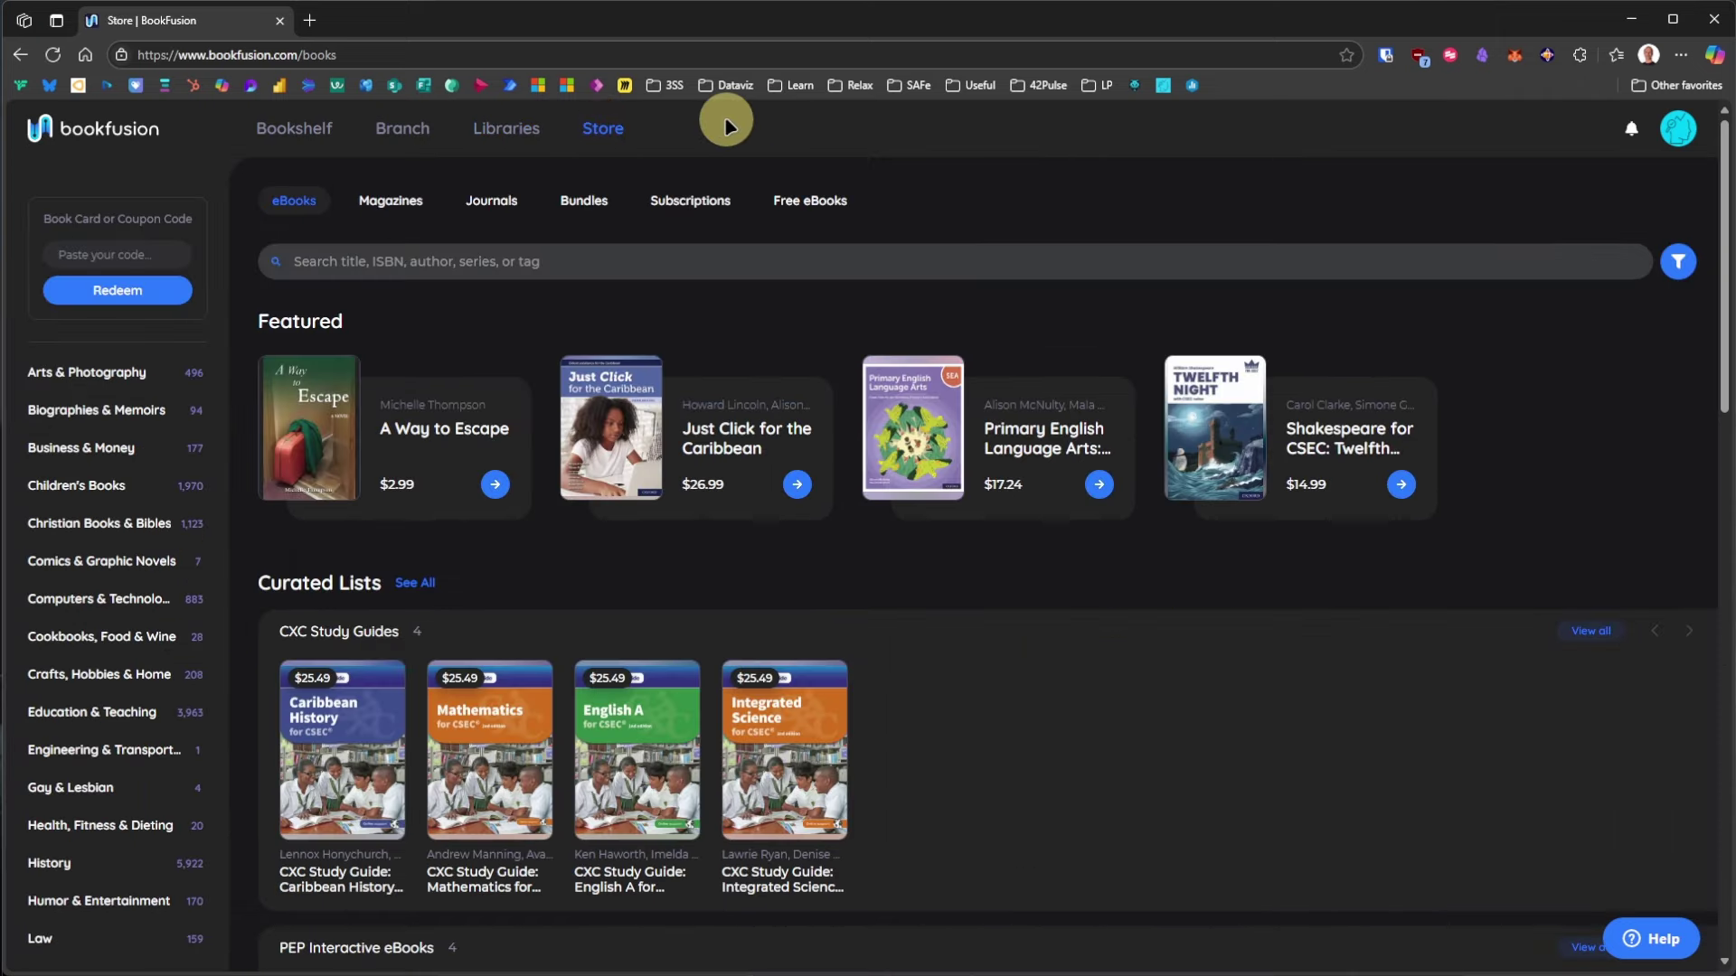
left_click(394, 201)
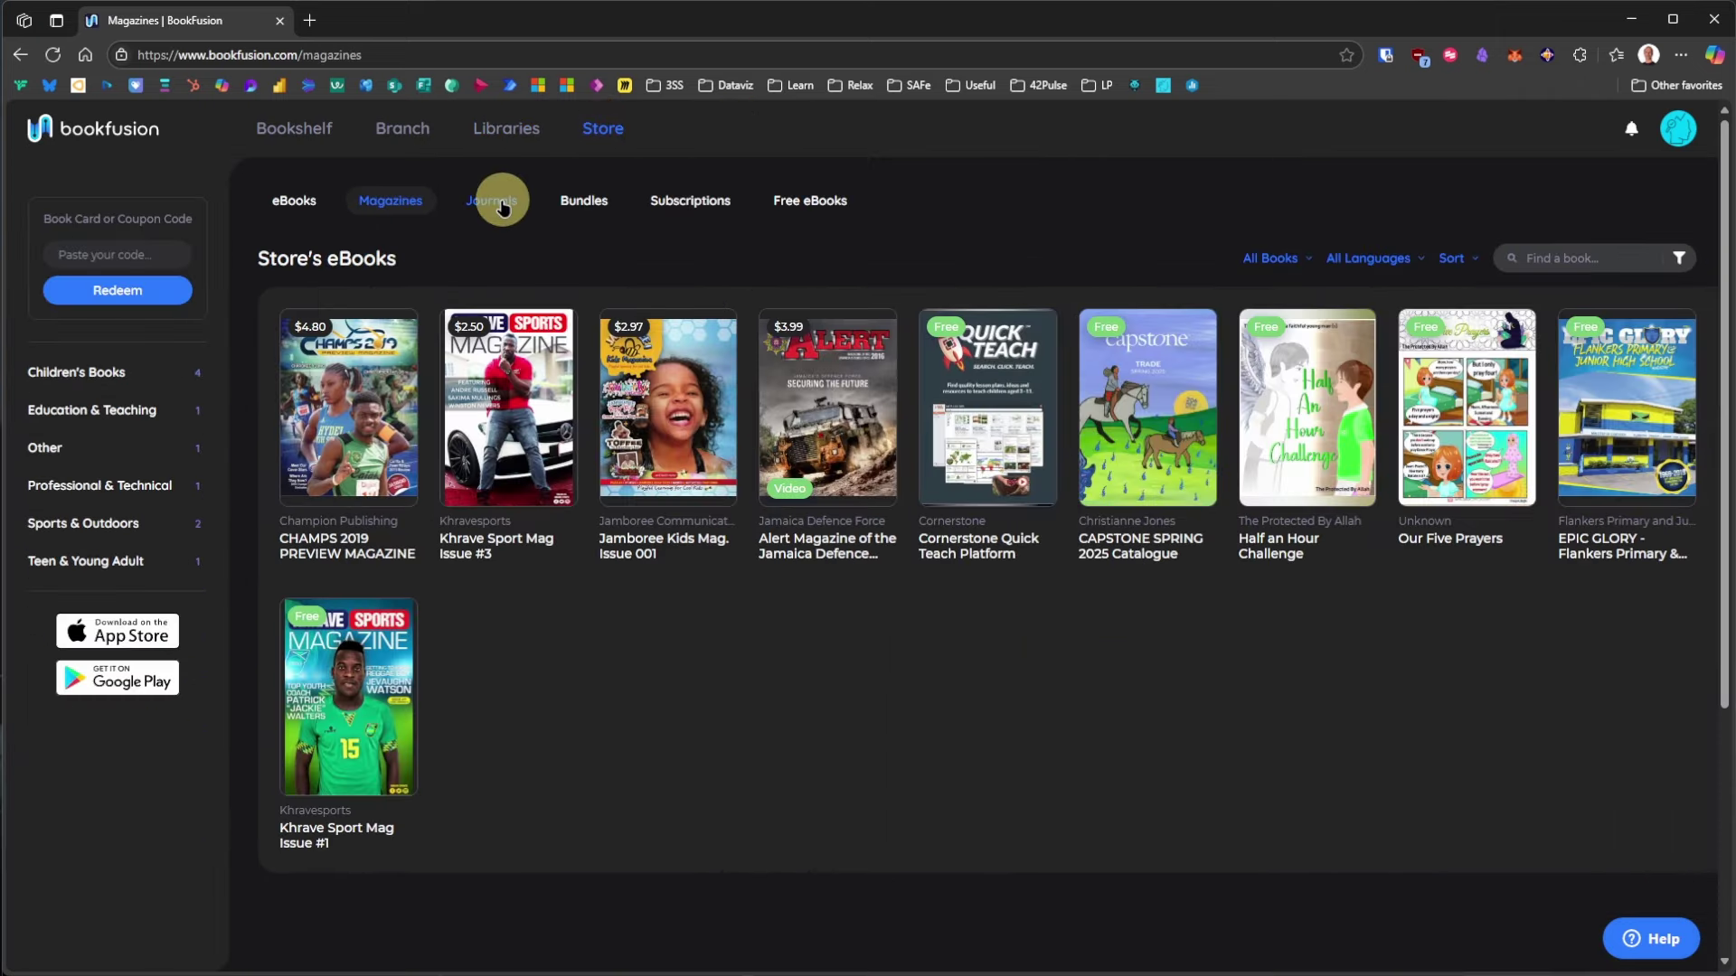
left_click(810, 201)
left_click(298, 129)
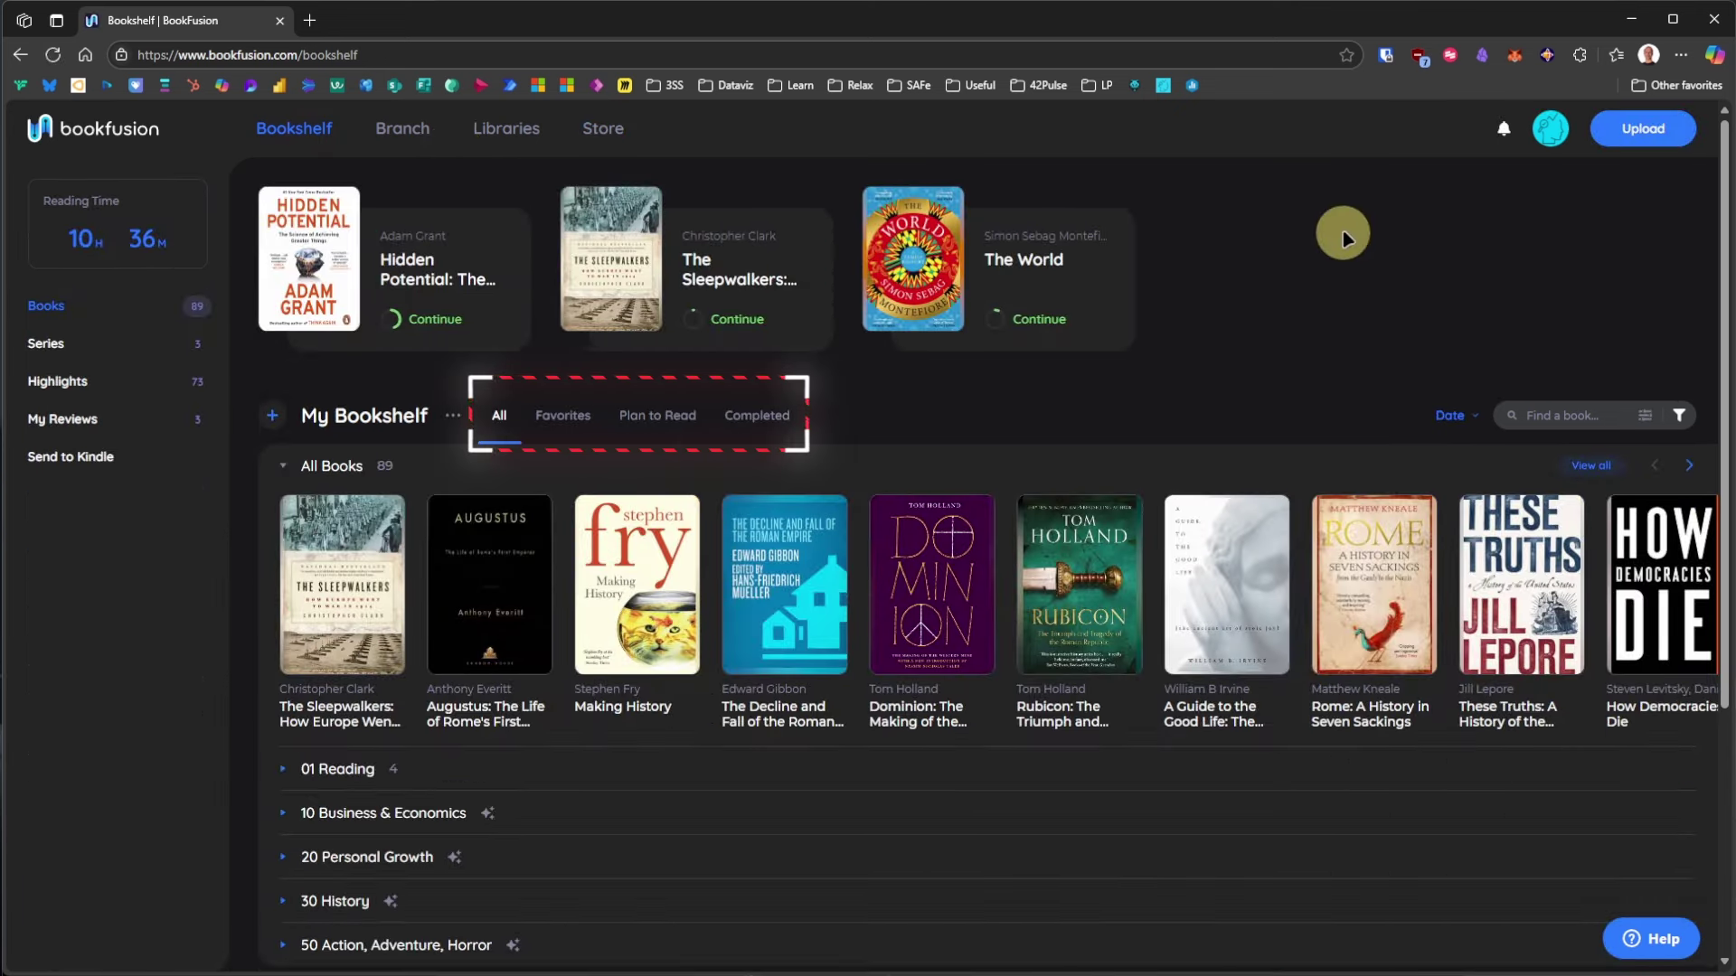
left_click(271, 419)
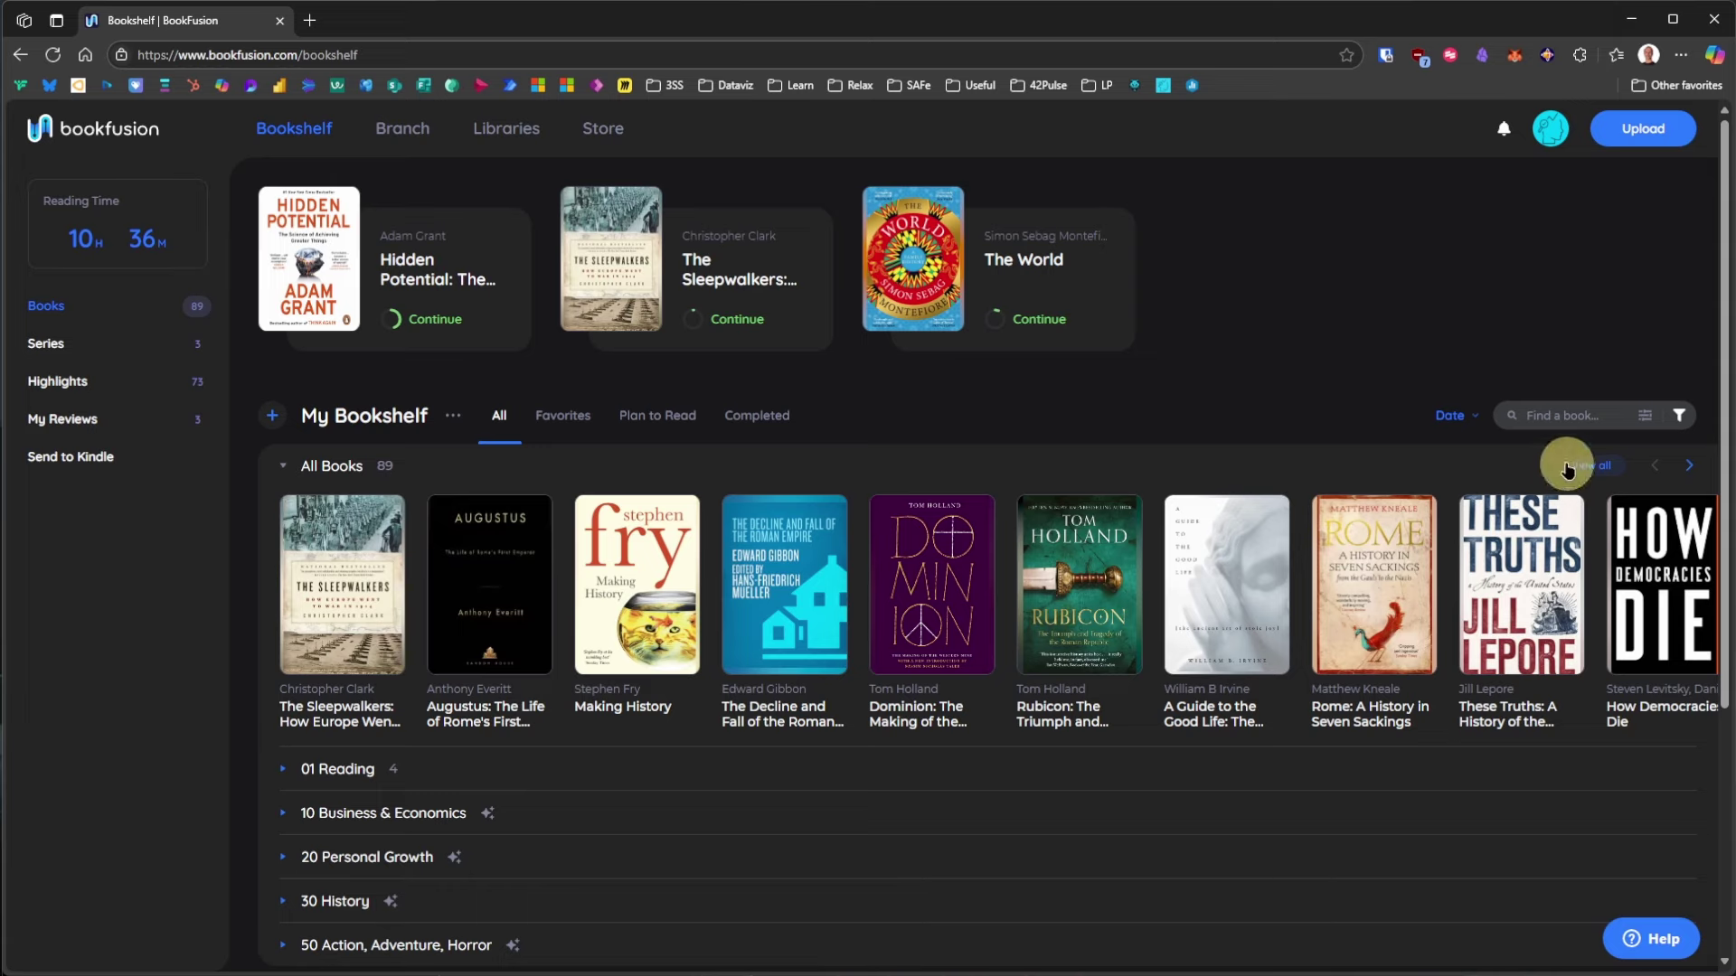
Step: Show the full book list sorted by Last Read and search it for "potential"
left_click(1568, 466)
left_click(1412, 201)
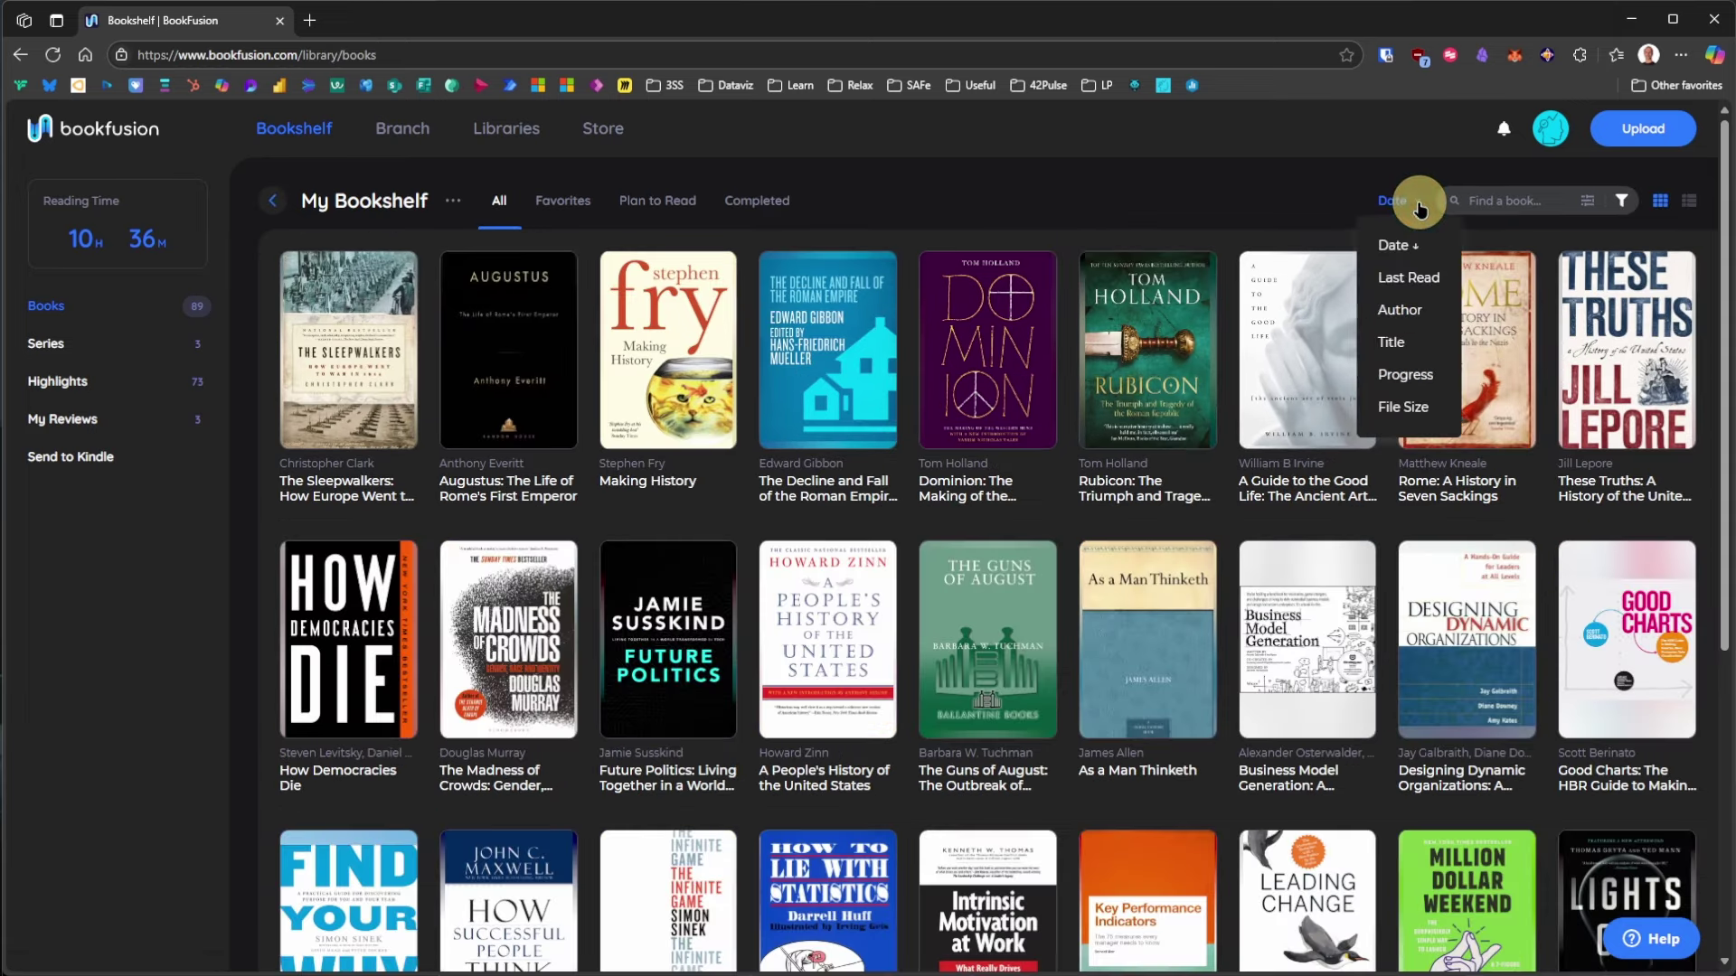
left_click(1419, 280)
left_click(1498, 206)
type("potential")
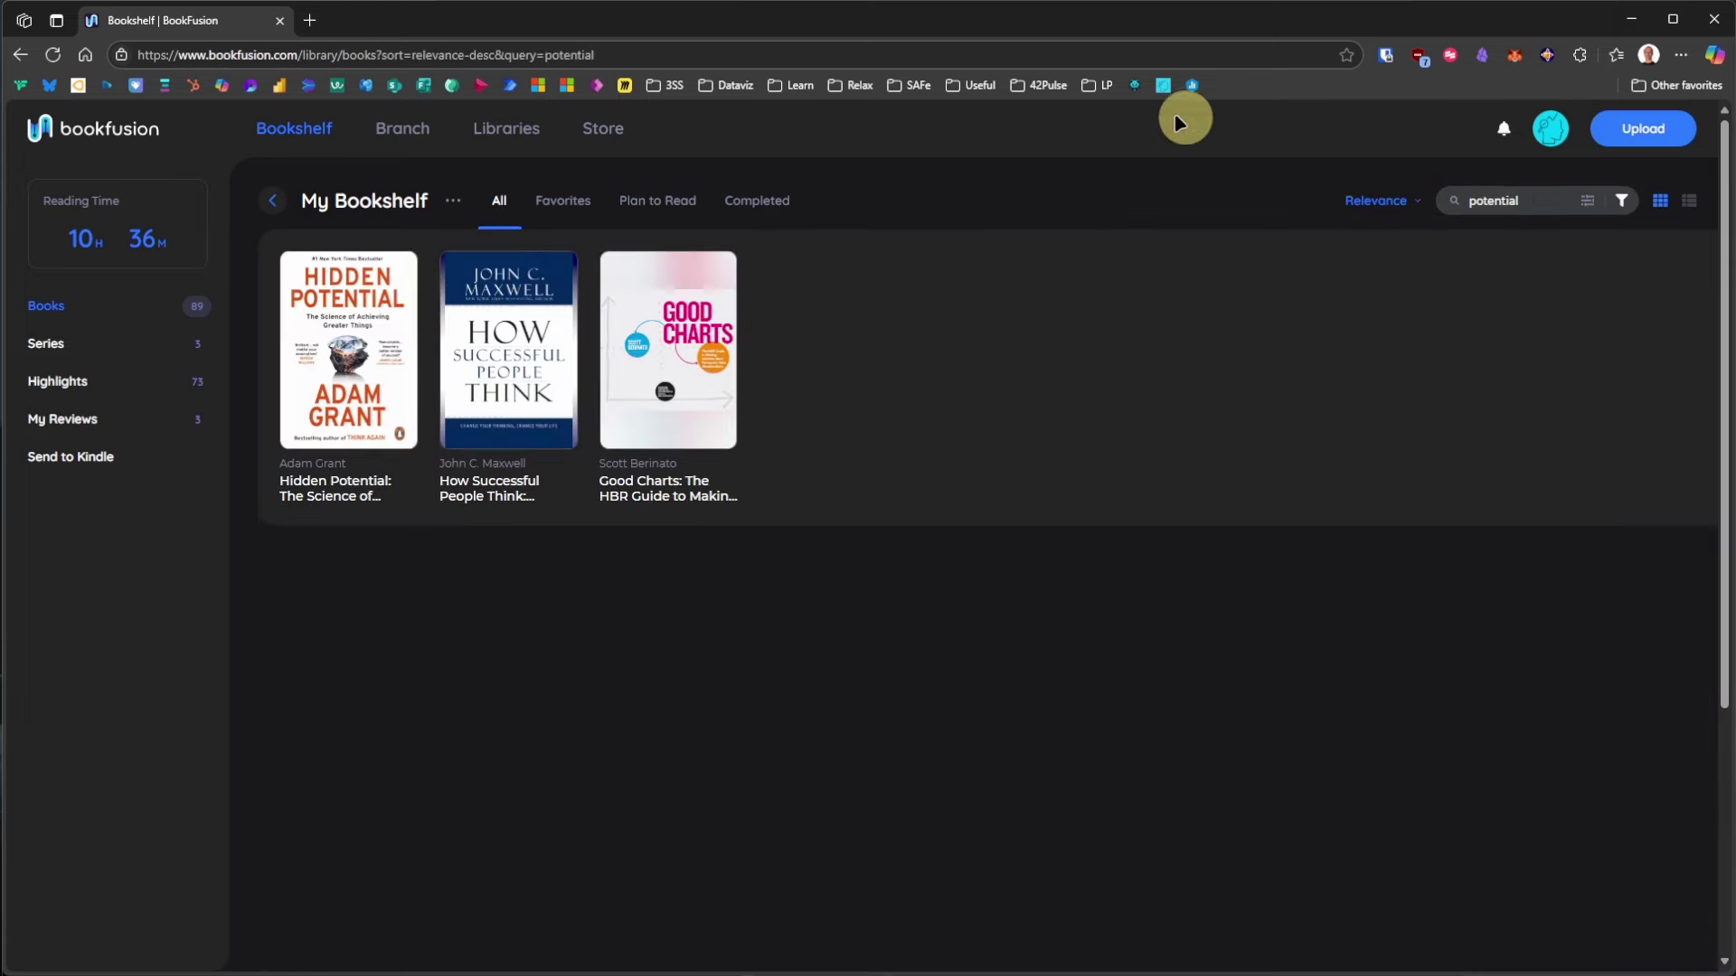
Step: Filter the books with a smart query for tags containing "business & economics", and return to the bookshelf after viewing the results
left_click(1621, 201)
left_click(663, 395)
left_click(663, 507)
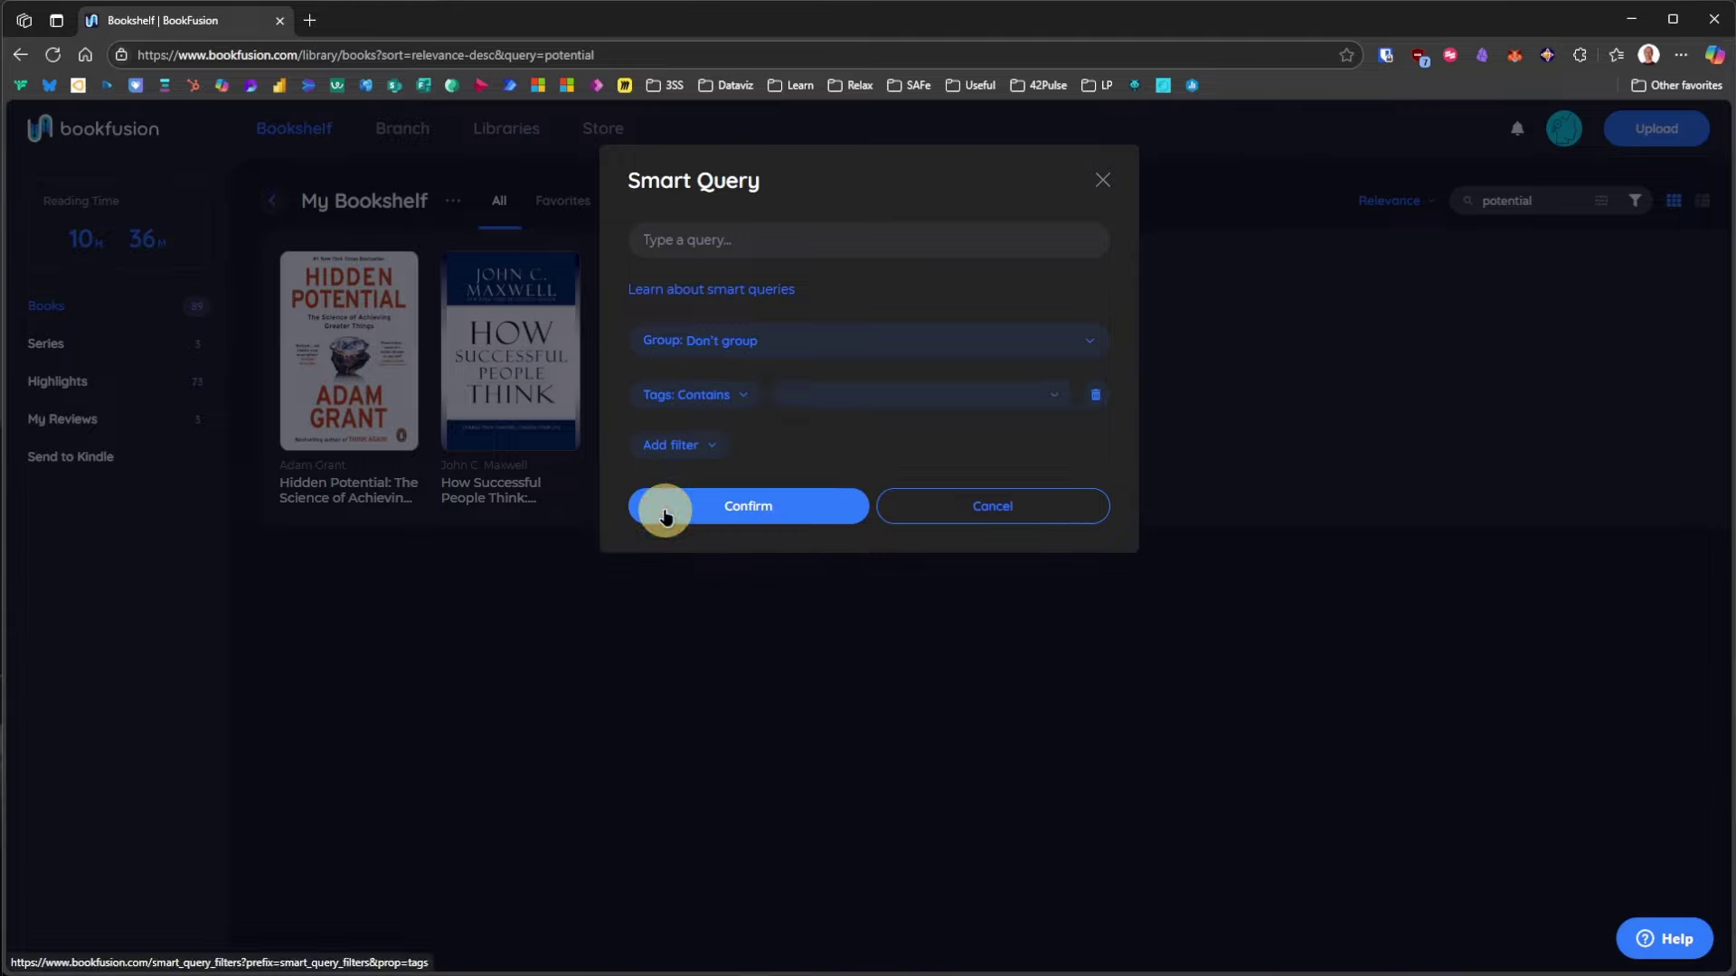
left_click(1048, 395)
type("bus")
left_click(1024, 511)
left_click(763, 506)
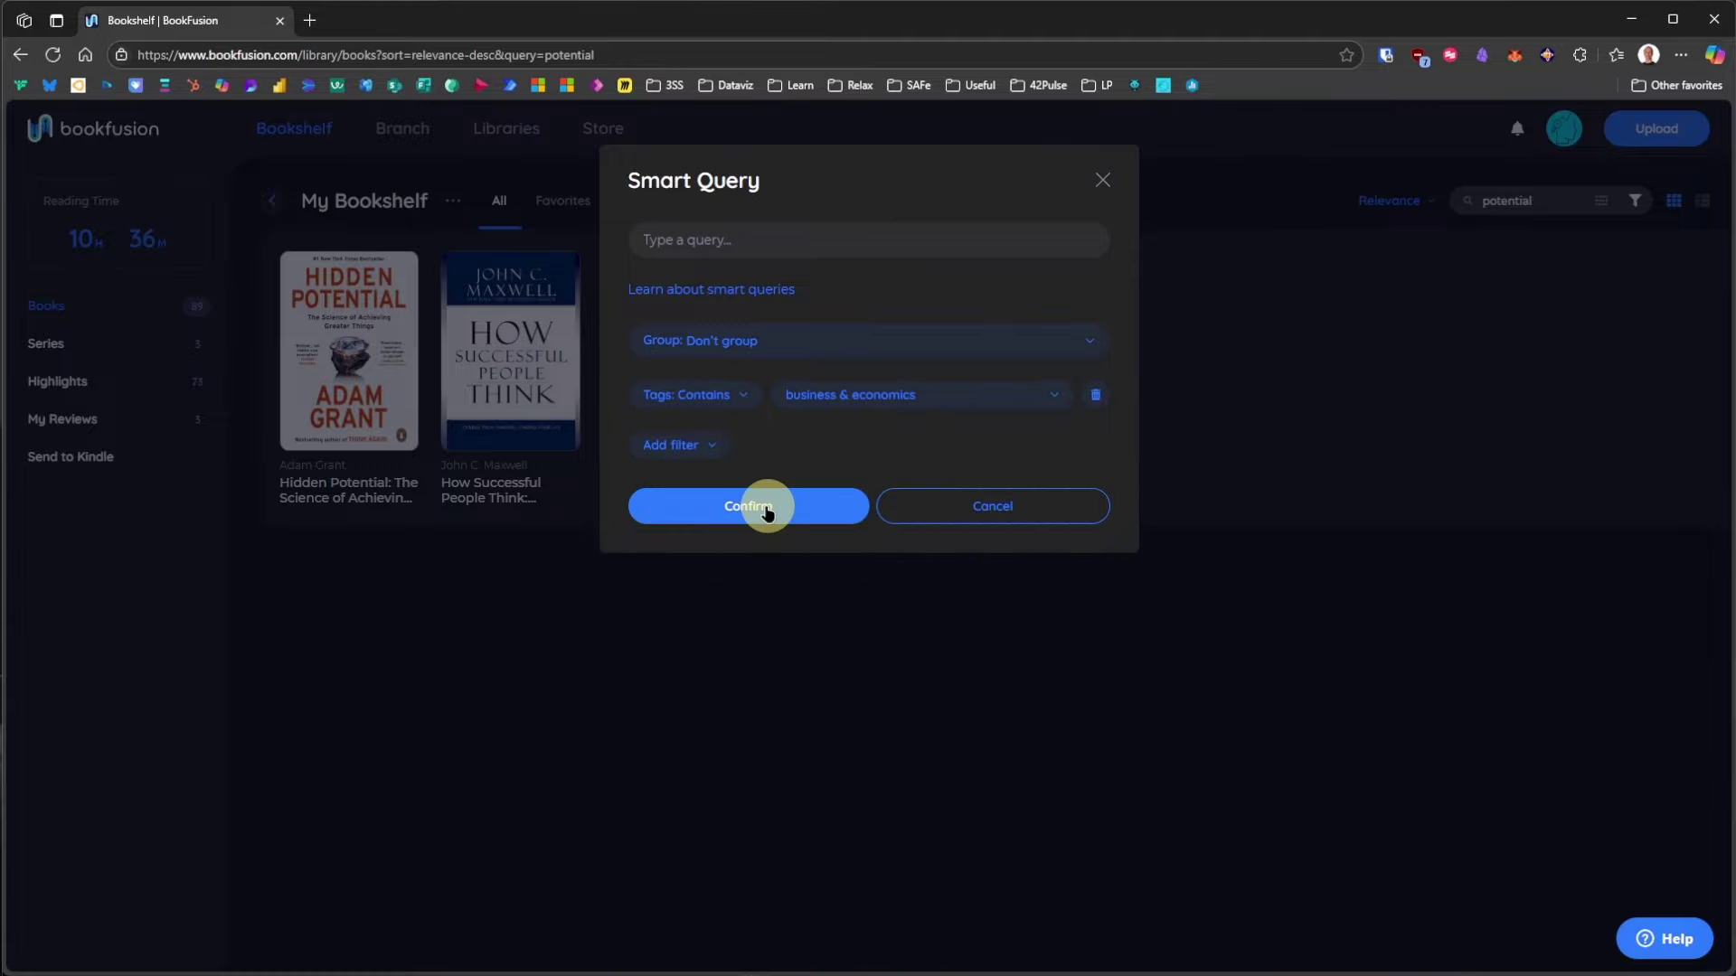
key("alt+Left")
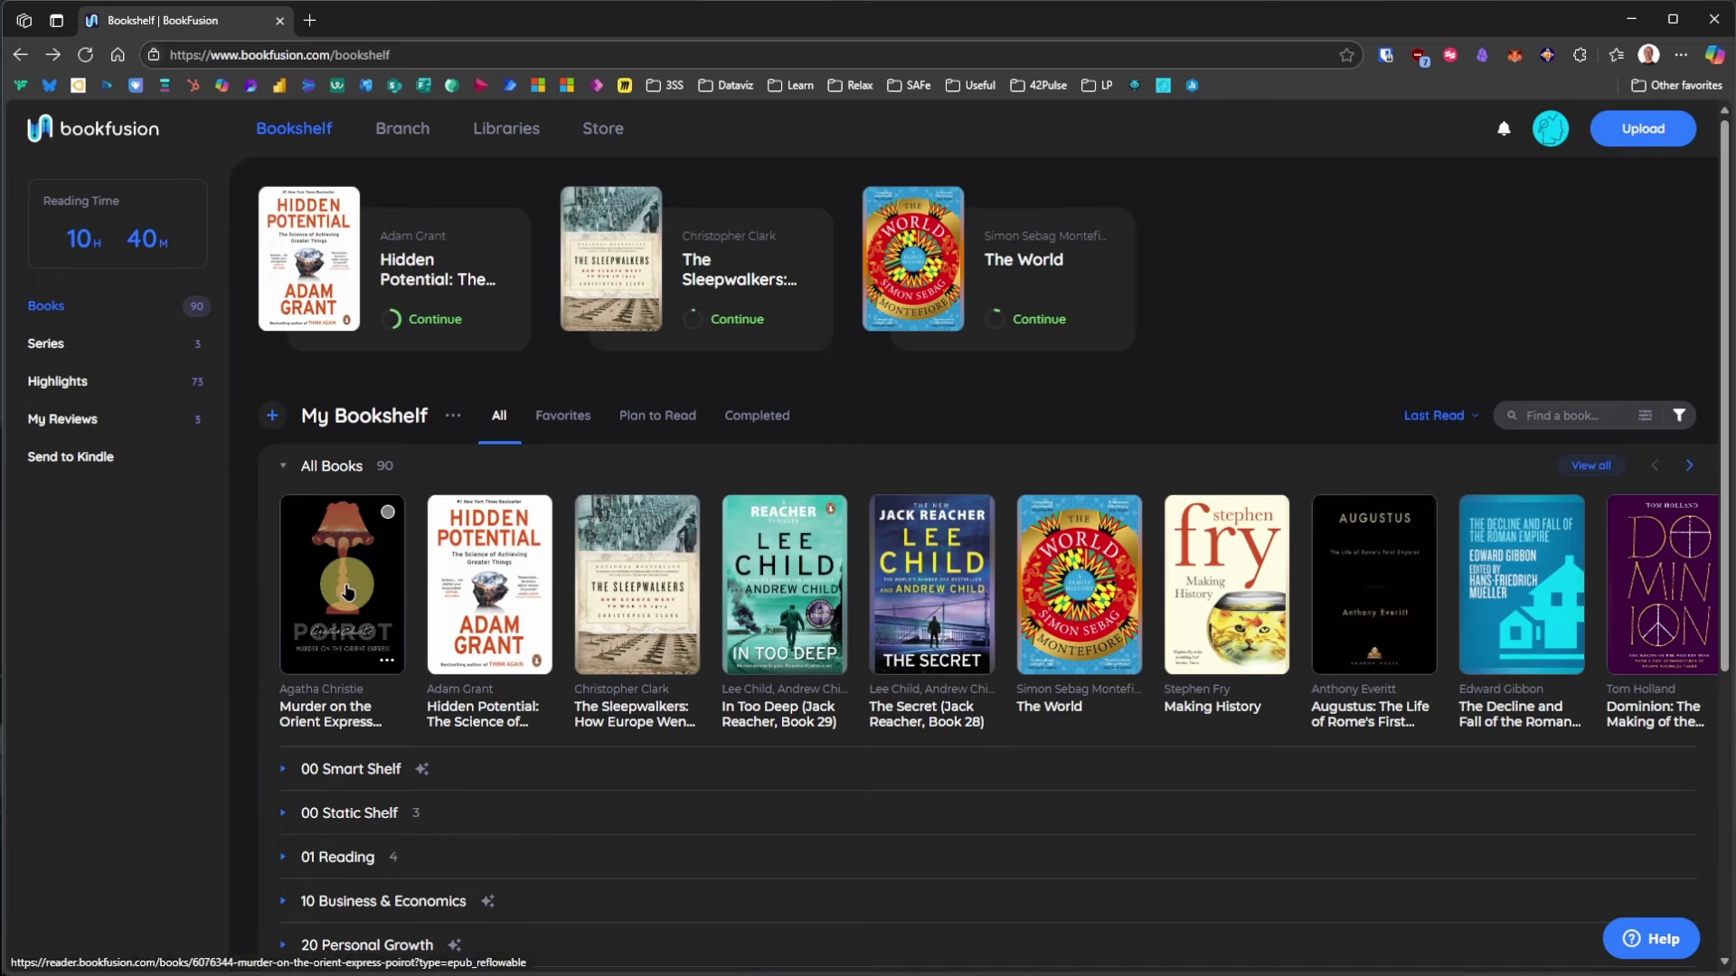
Step: View the details and full description of Murder on the Orient Express, and open the book for editing
left_click(326, 588)
left_click(868, 451)
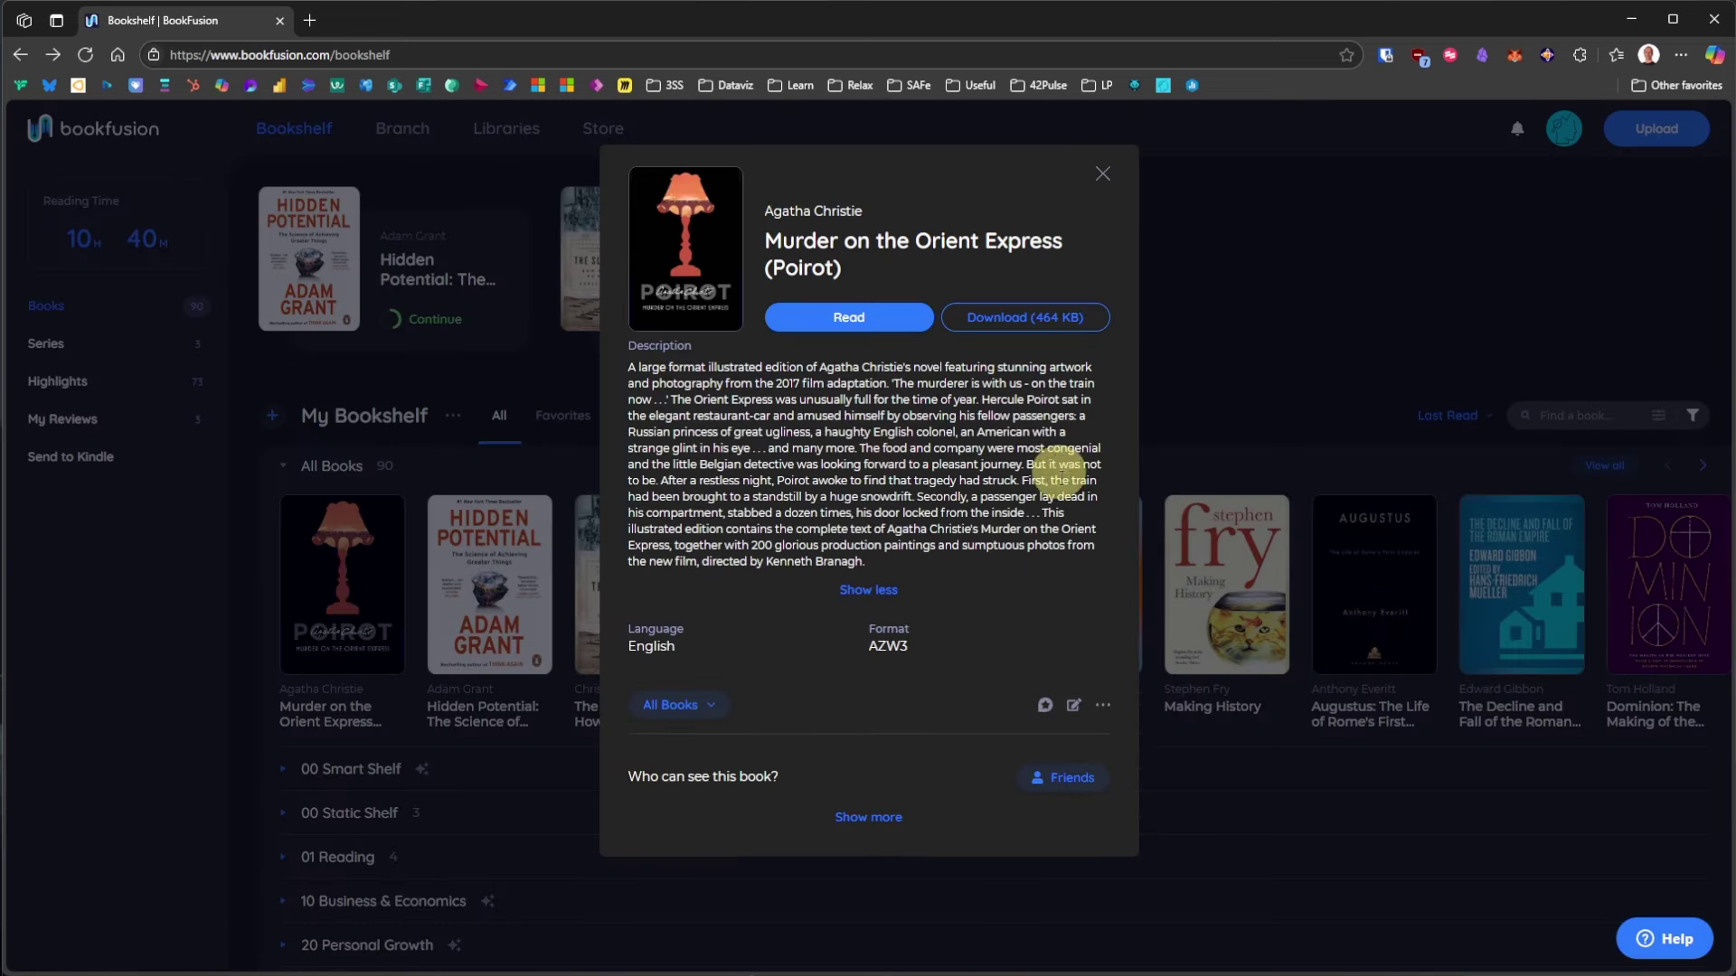
left_click(1072, 706)
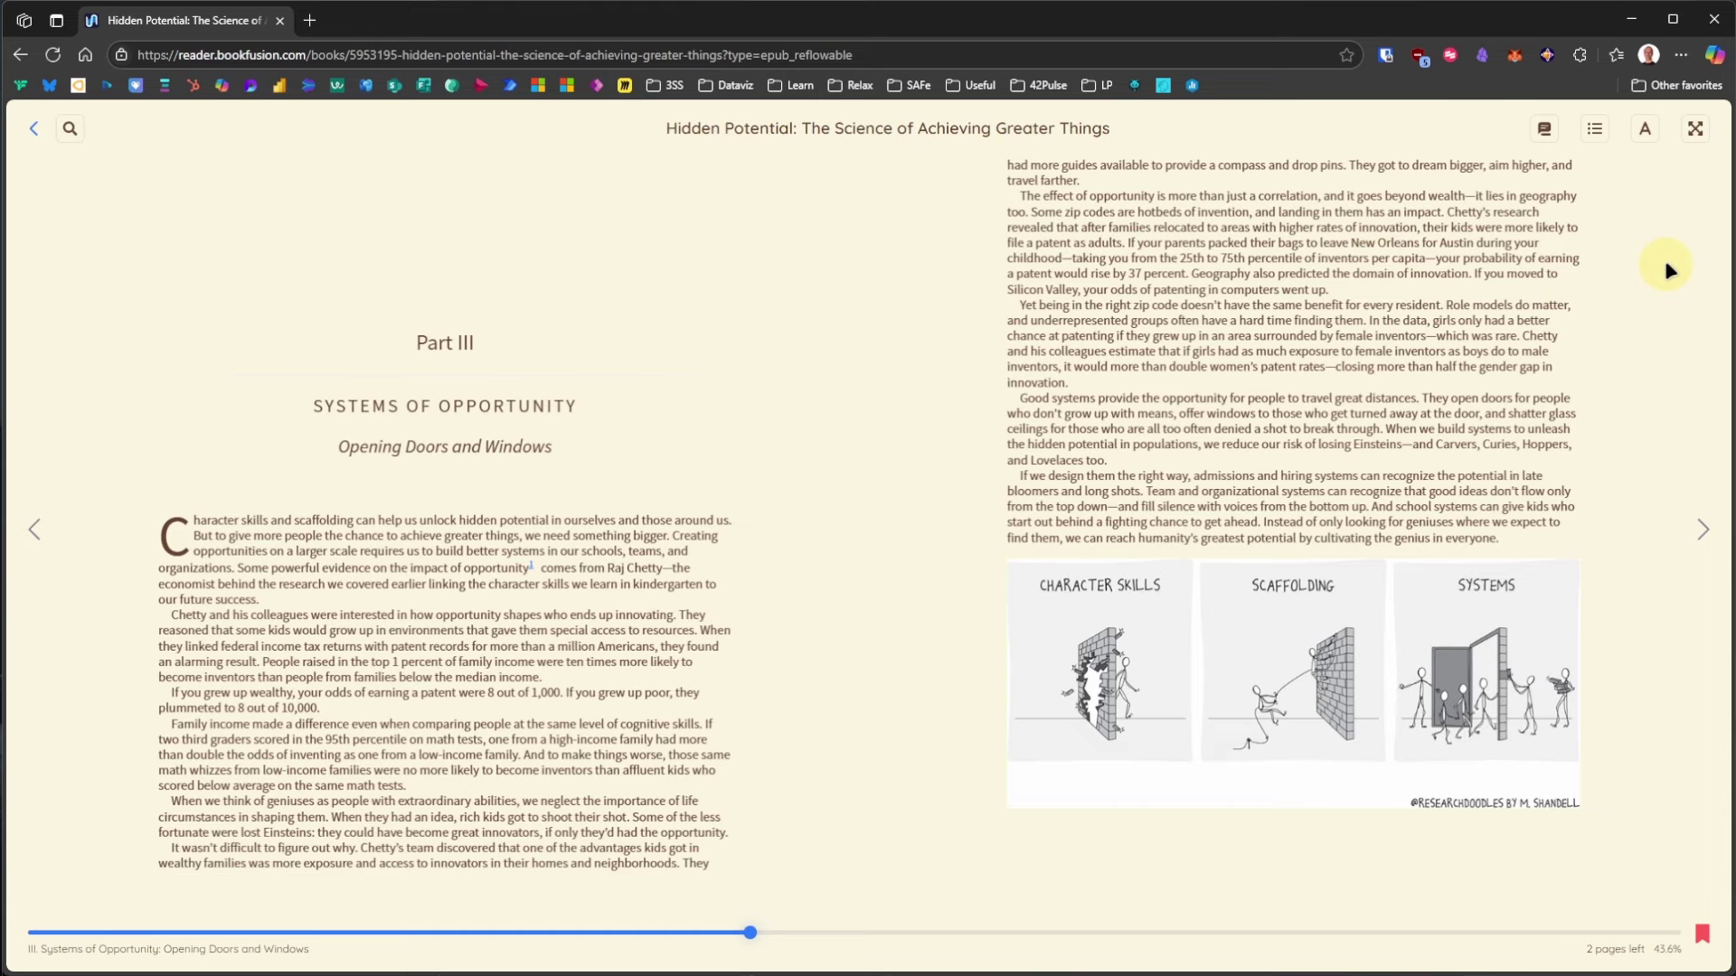
Step: View the reader's text appearance settings in Hidden Potential, and continue the same book in the phone app
left_click(1644, 130)
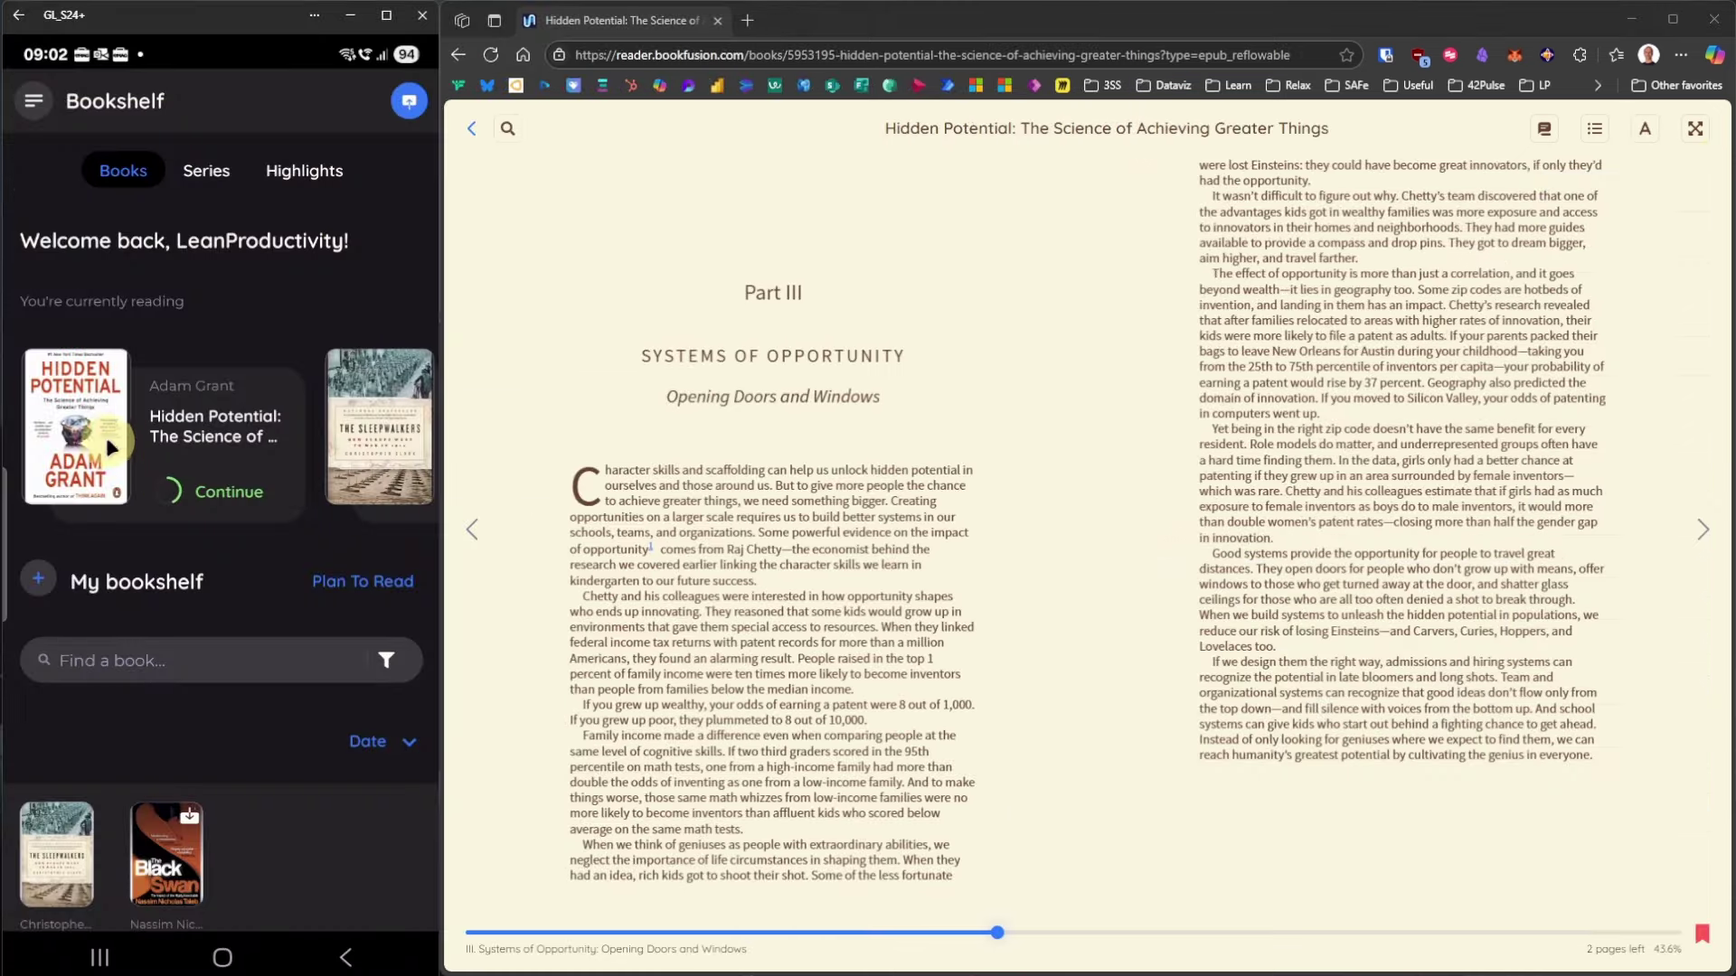
left_click(201, 495)
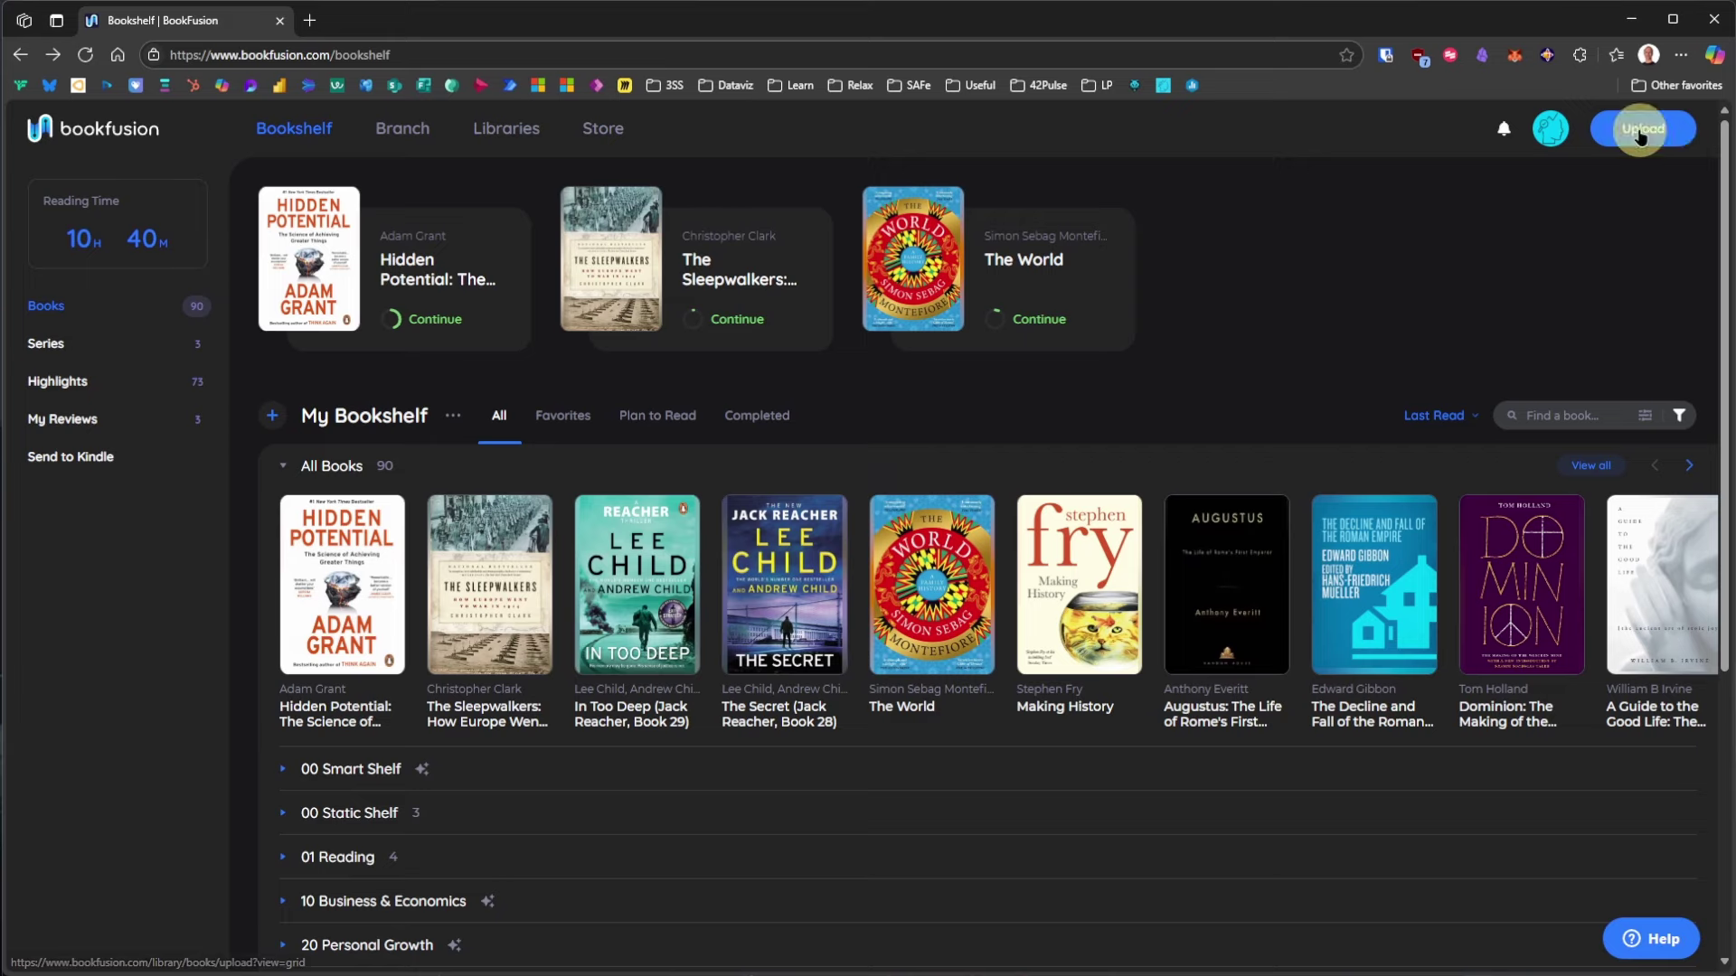
Step: Upload the AZW3 file of Murder on the Orient Express from the Calibre Library folder
left_click(1640, 131)
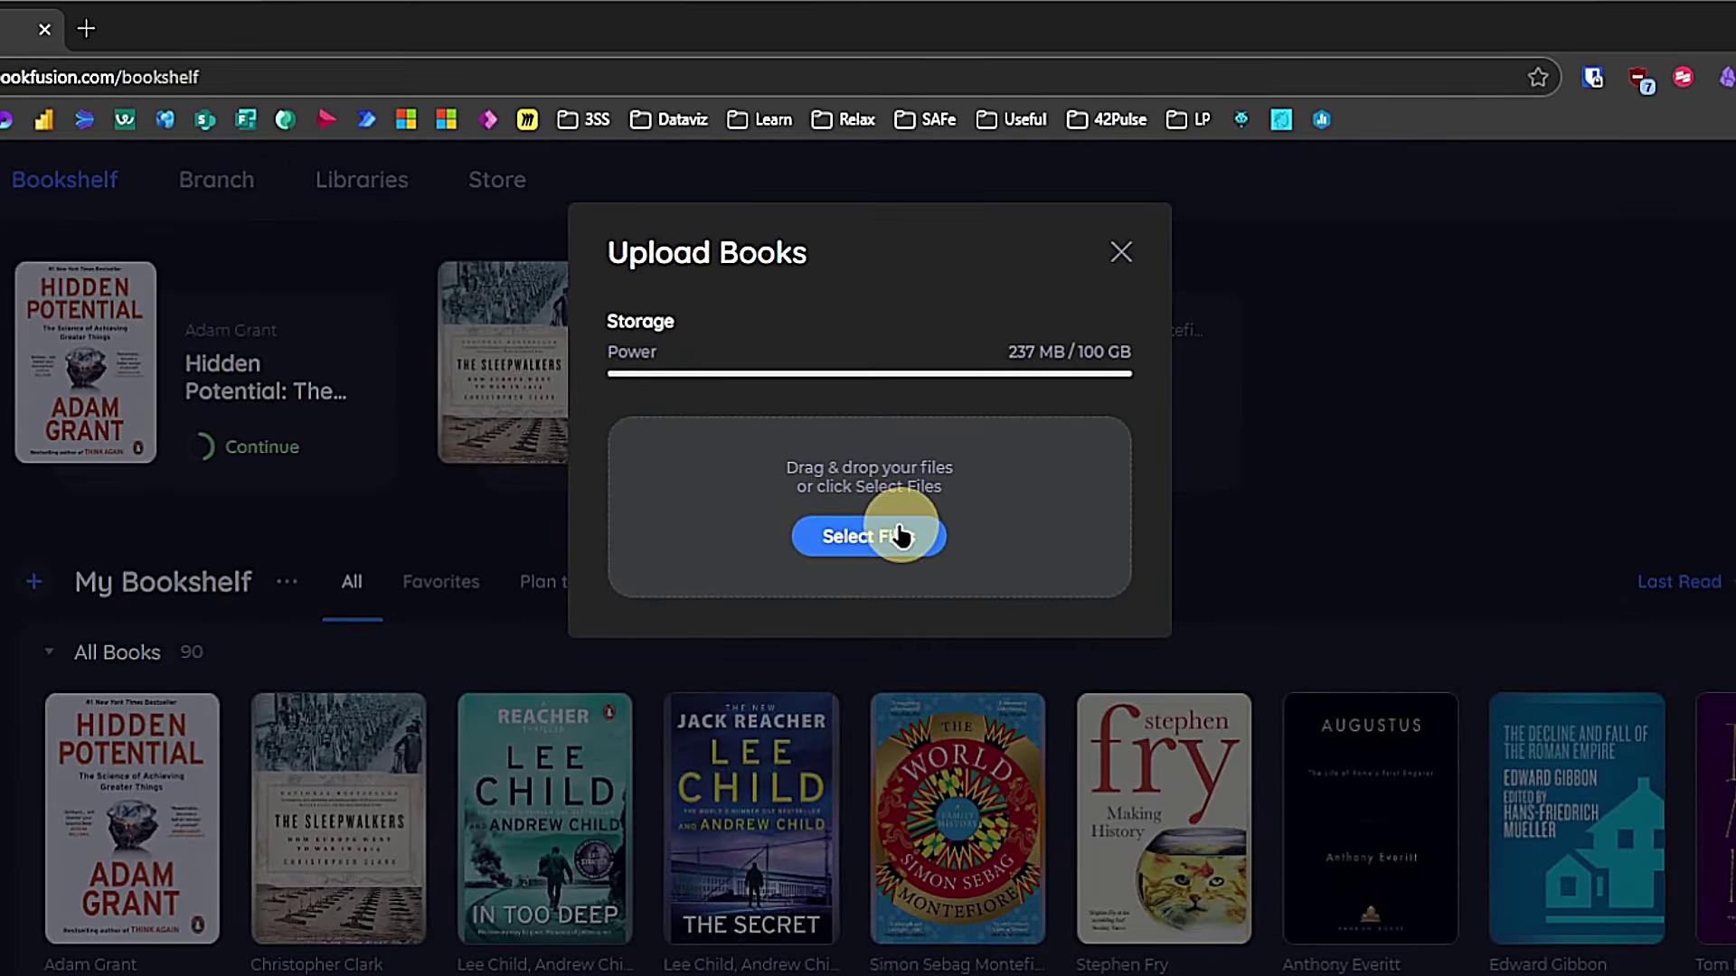
left_click(899, 535)
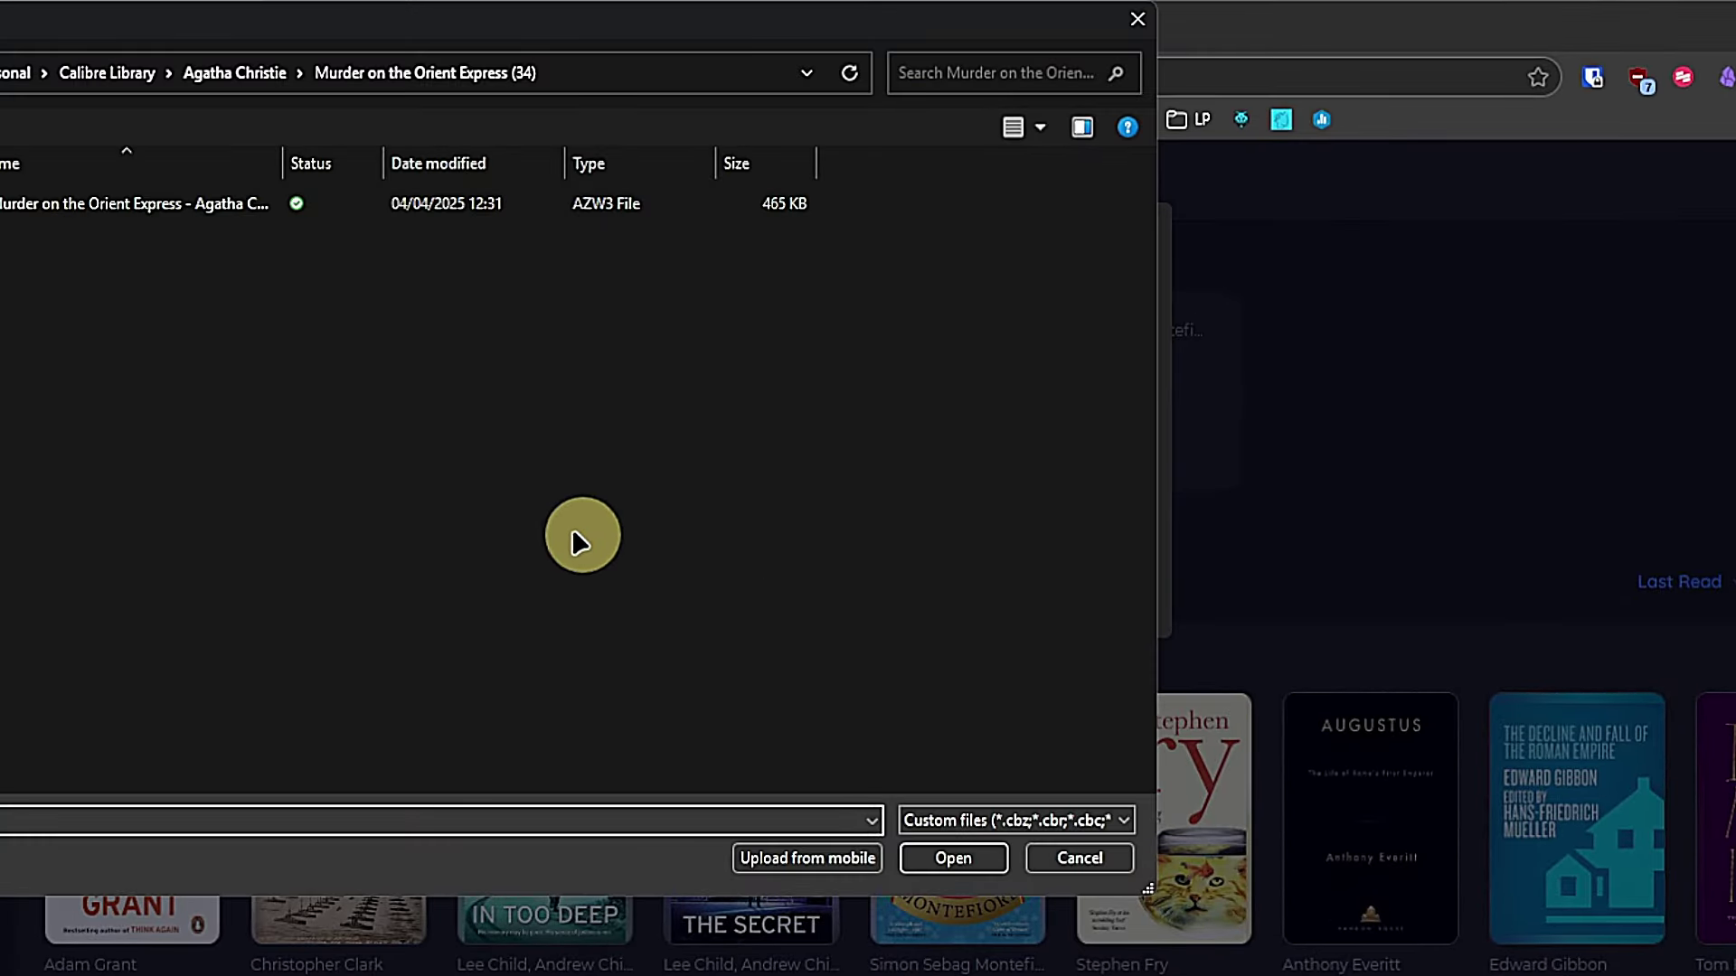
double_click(226, 203)
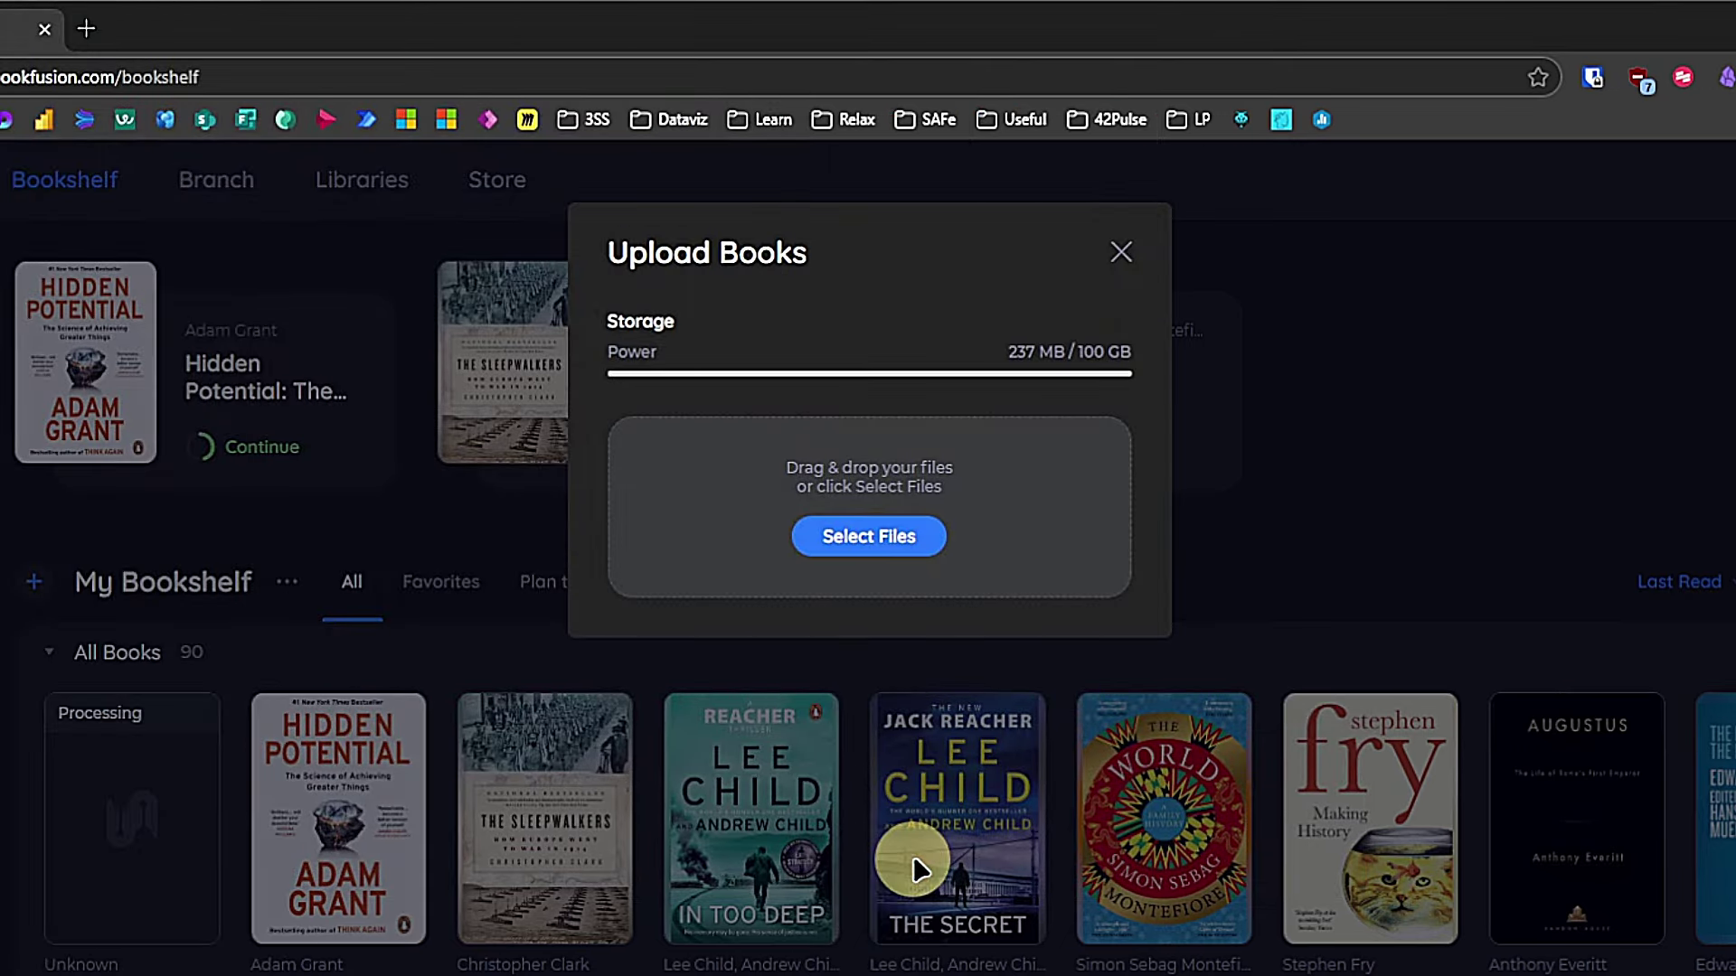
left_click(1119, 253)
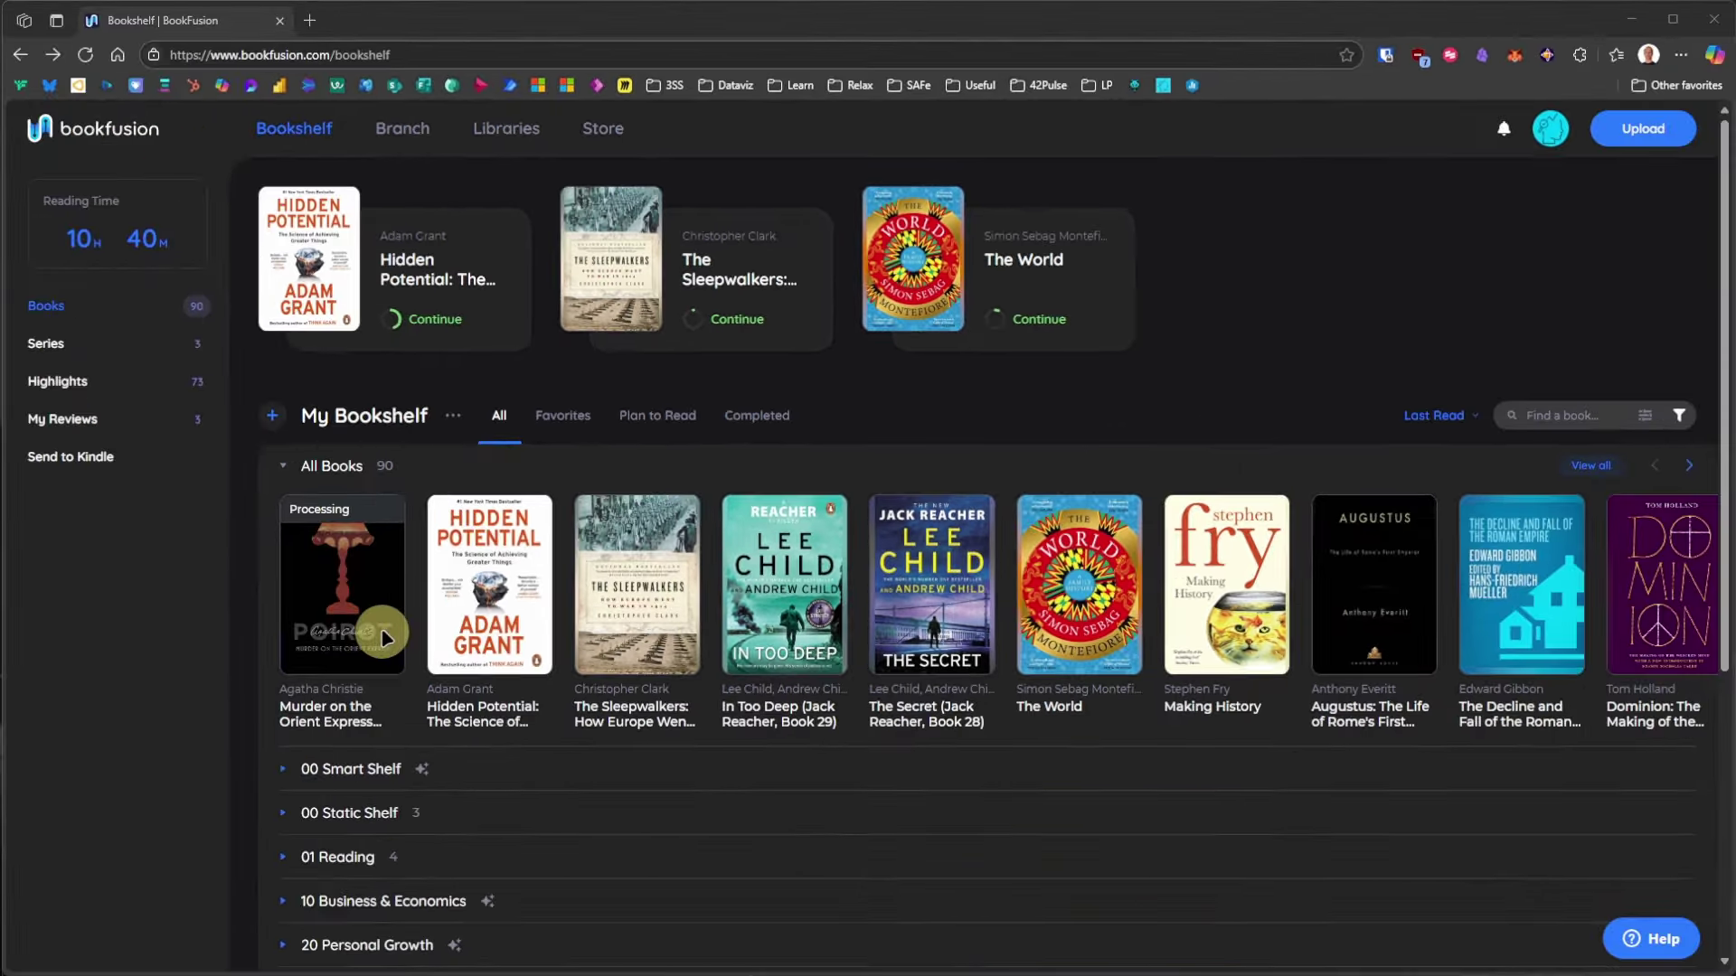
Step: Open the uploaded Murder on the Orient Express for editing and look through its bookshelf and category options
left_click(387, 638)
left_click(869, 449)
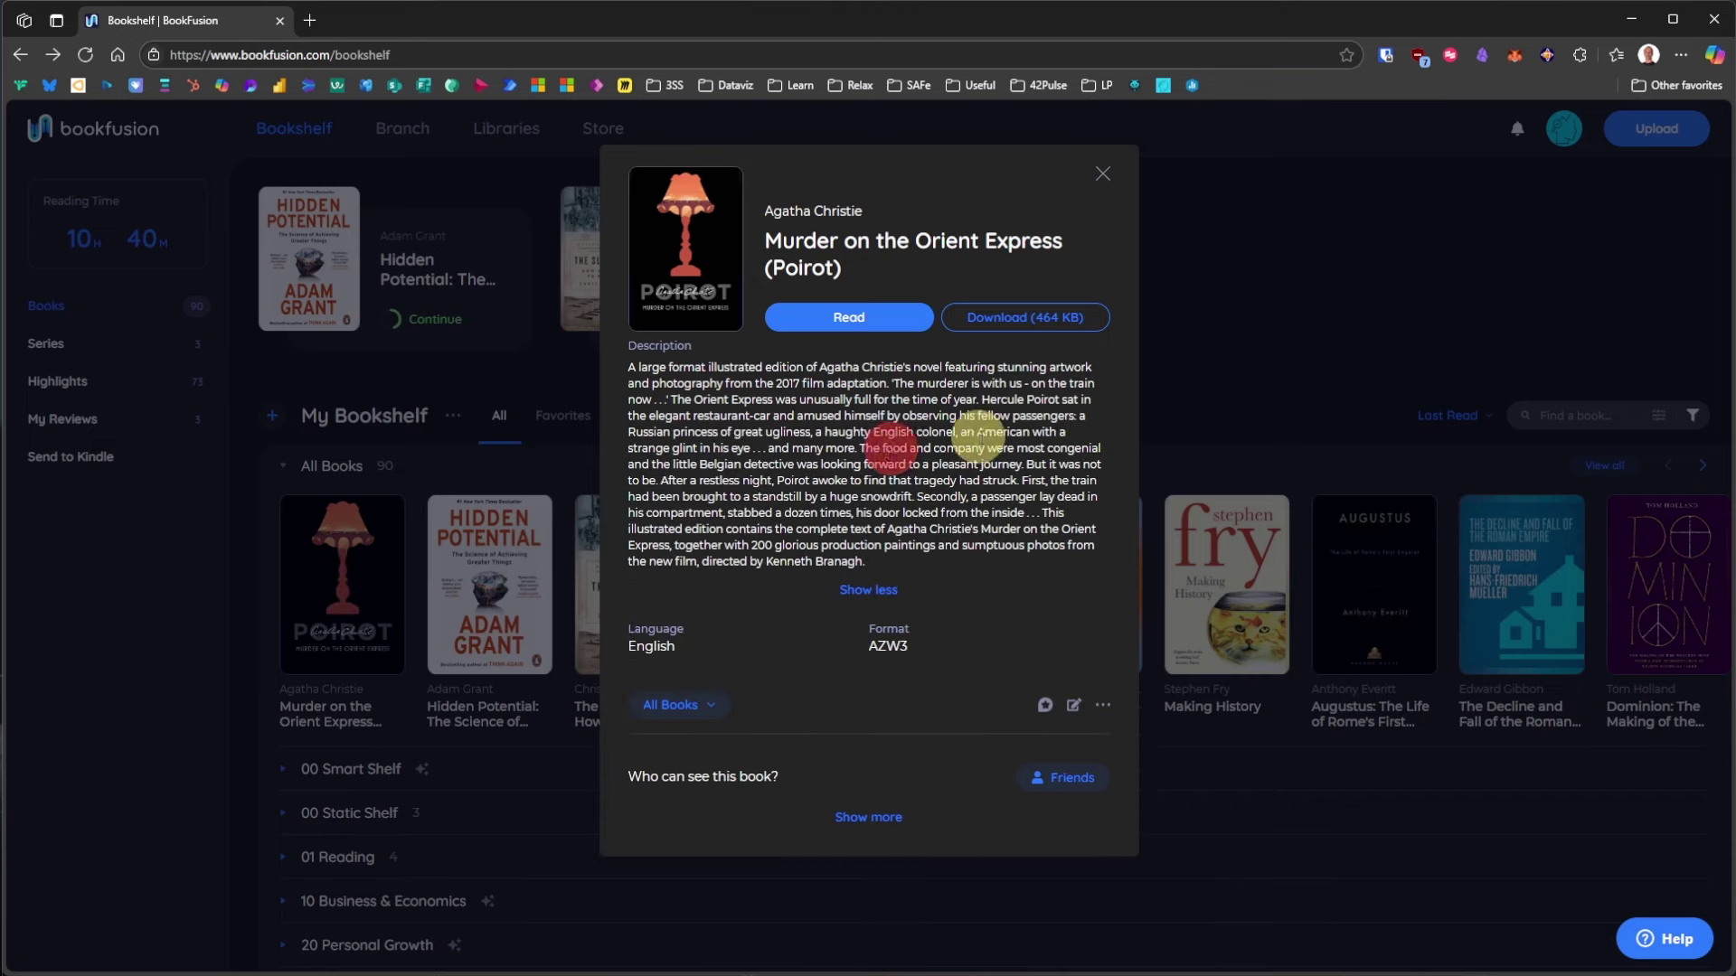
left_click(1058, 701)
left_click(823, 231)
left_click(933, 221)
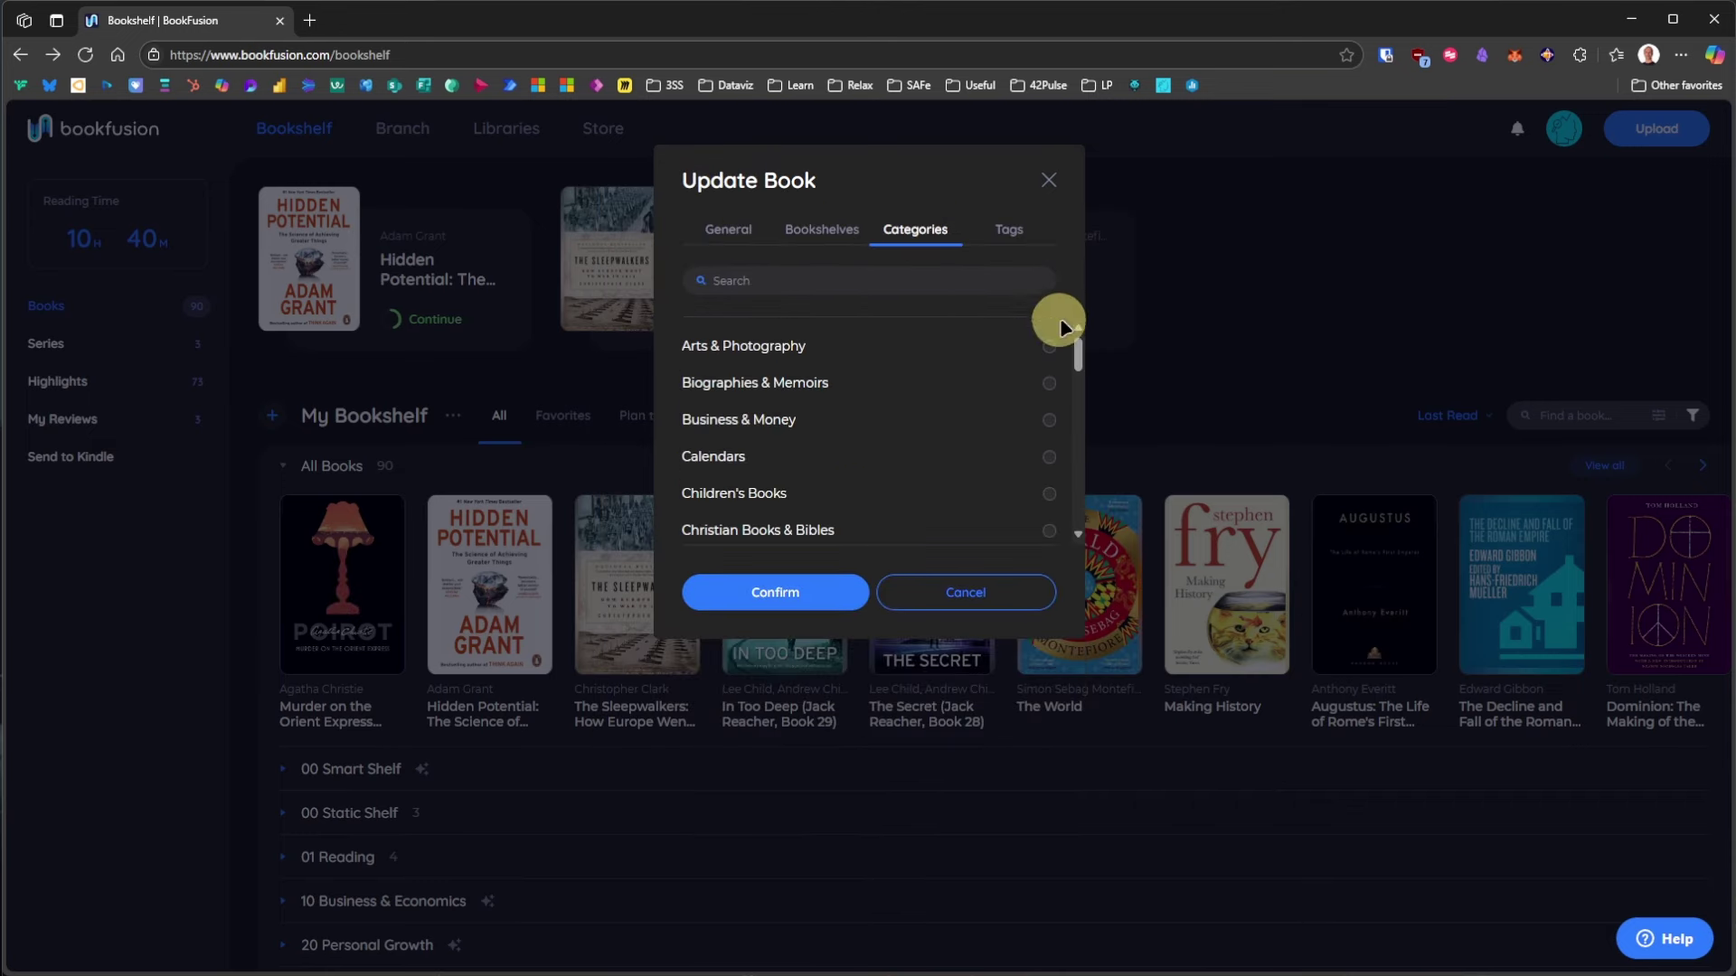
left_click_drag(1076, 339, 1039, 457)
left_click(978, 283)
type("a")
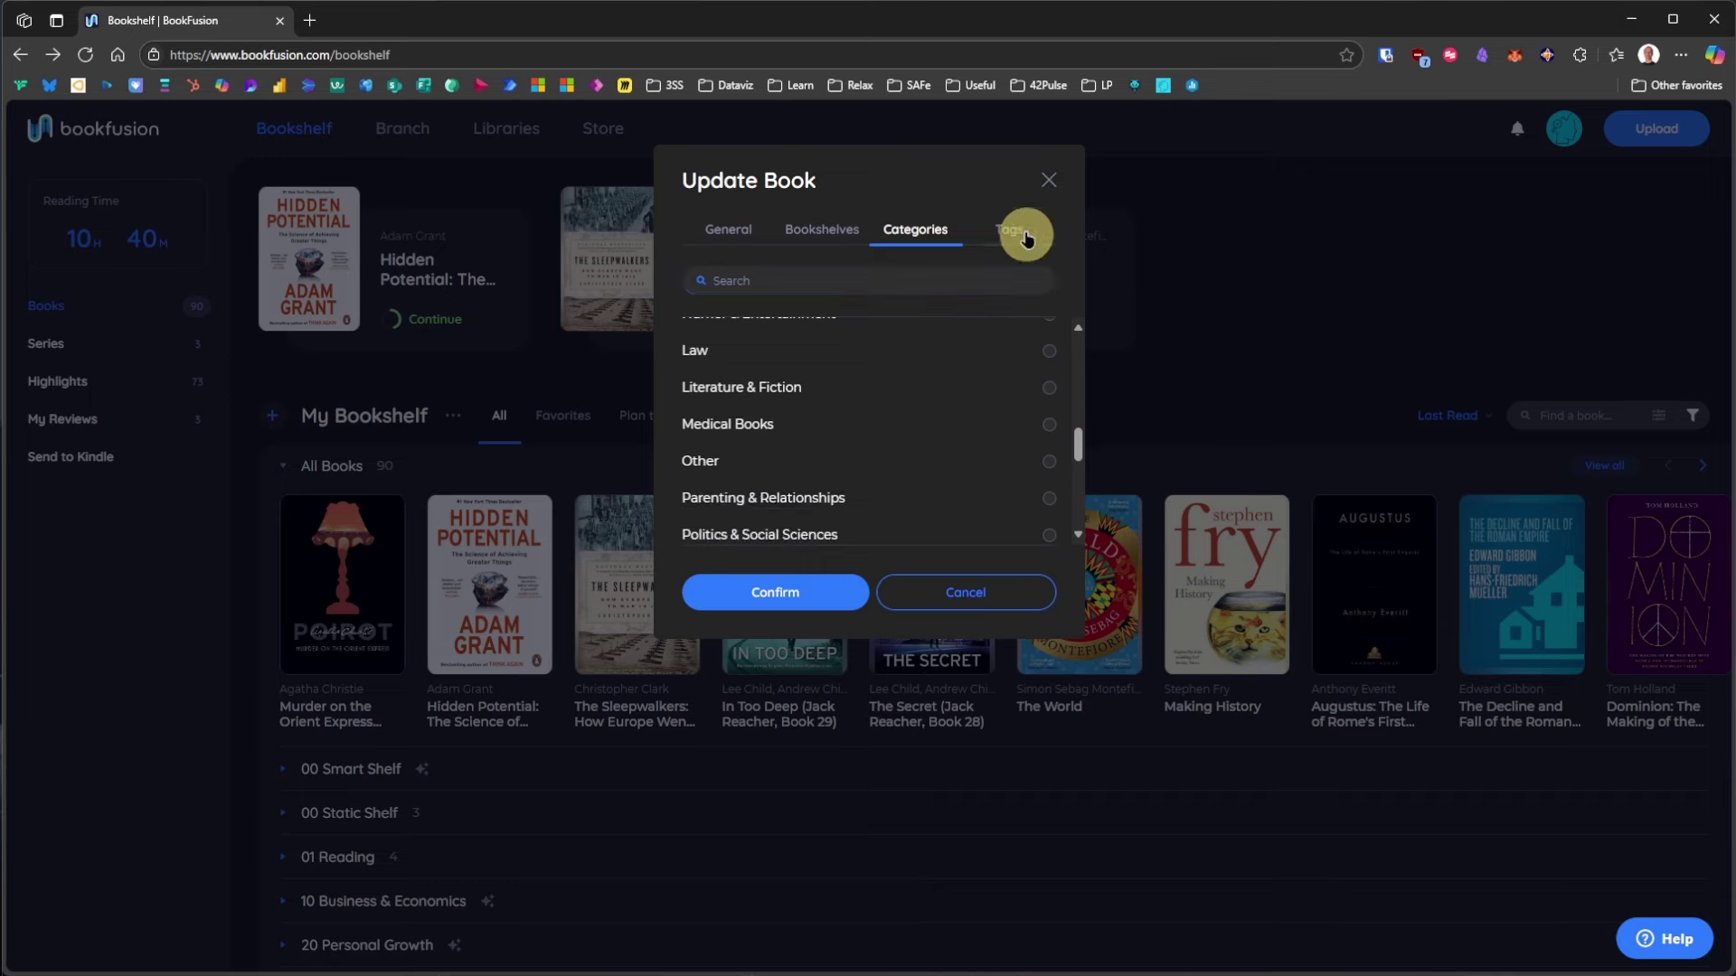
Step: Search the book's tags for "det", assign a matching tag and save the book's changes
left_click(1016, 231)
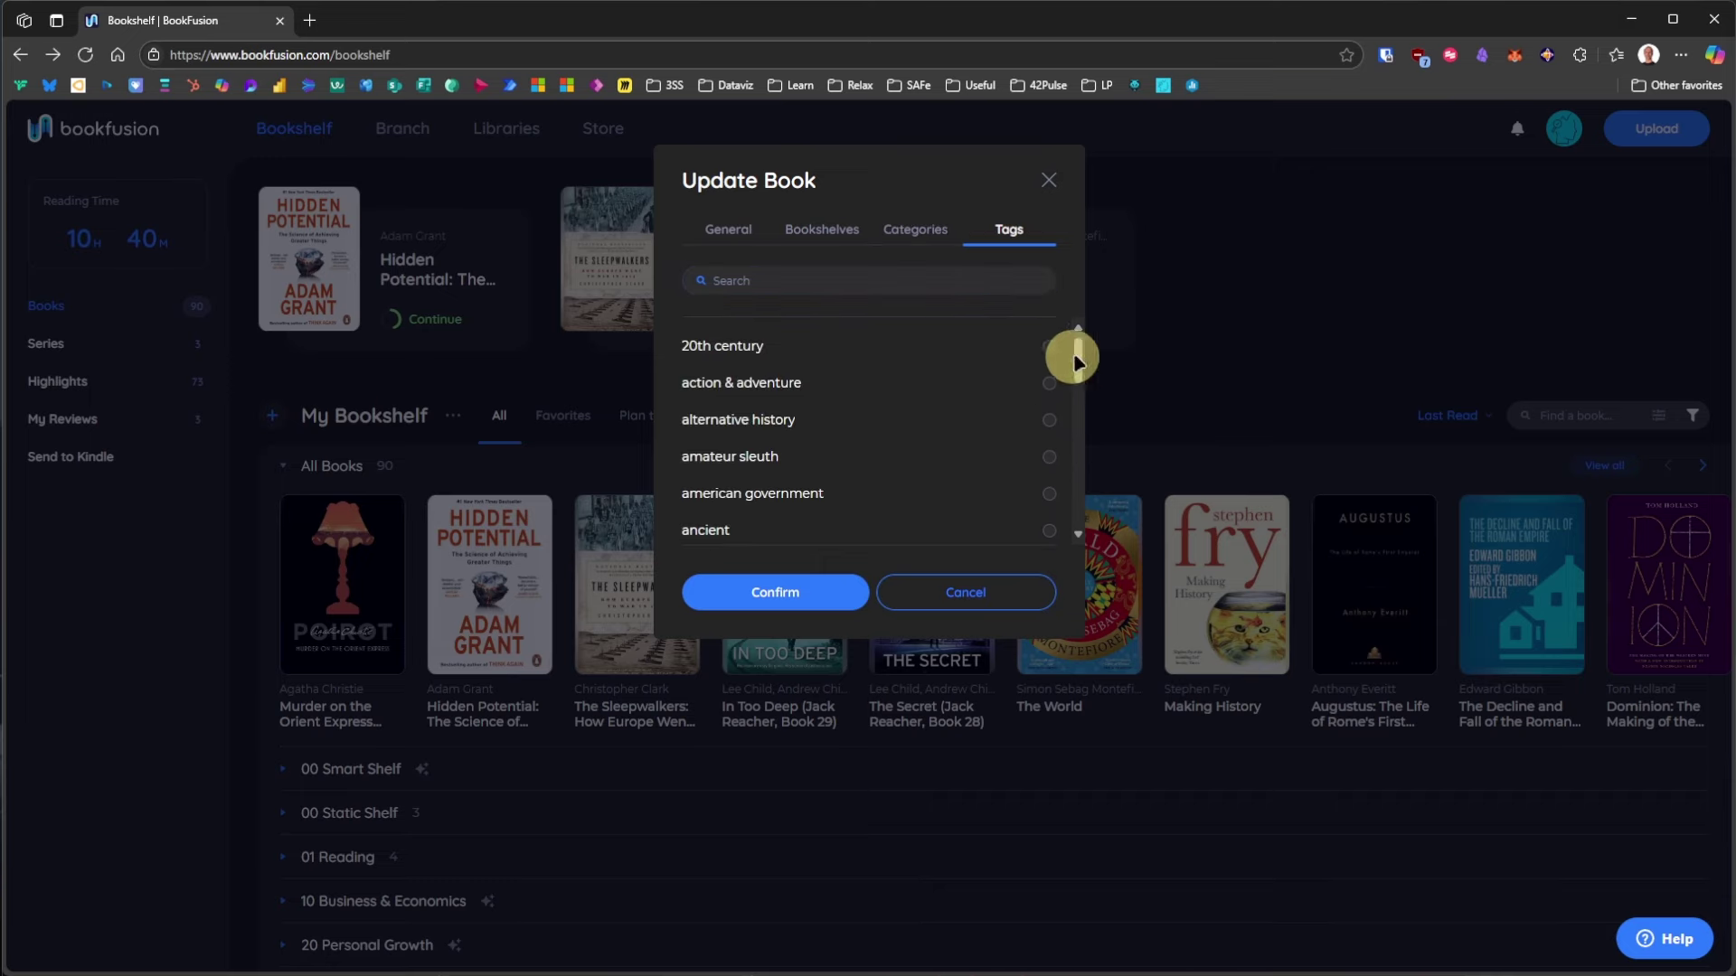
left_click(834, 282)
type("det")
left_click(1049, 383)
left_click(827, 592)
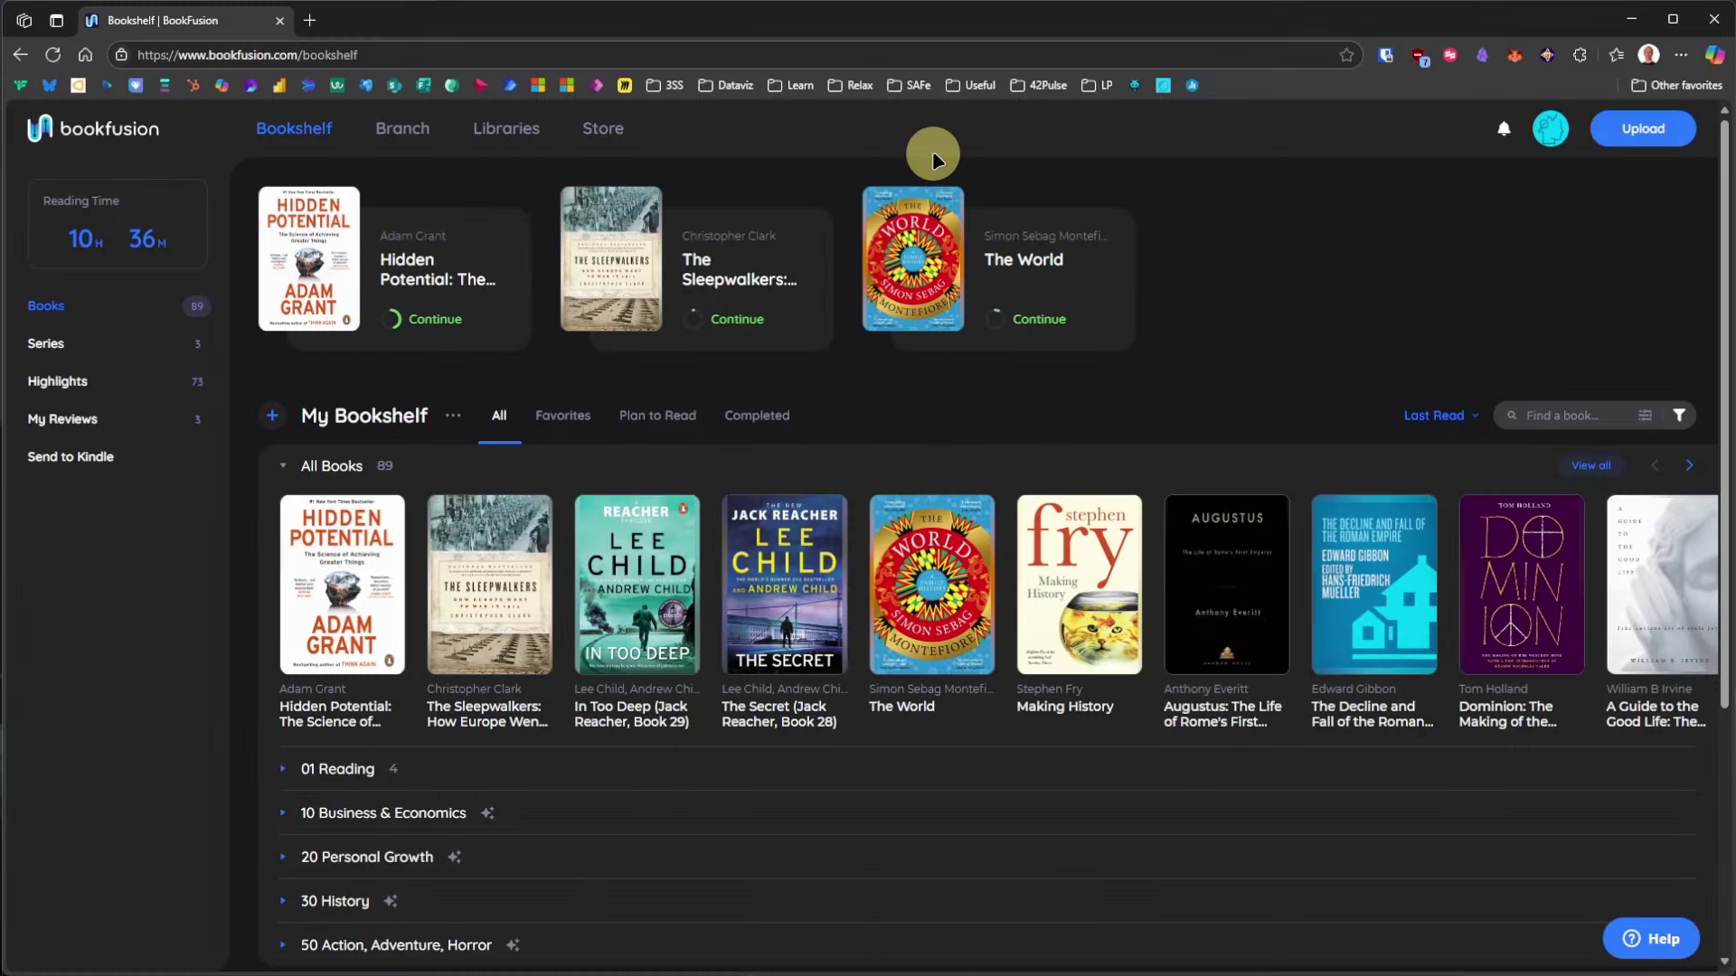
Step: Create a regular shelf named "00 Static Shelf"
left_click(271, 415)
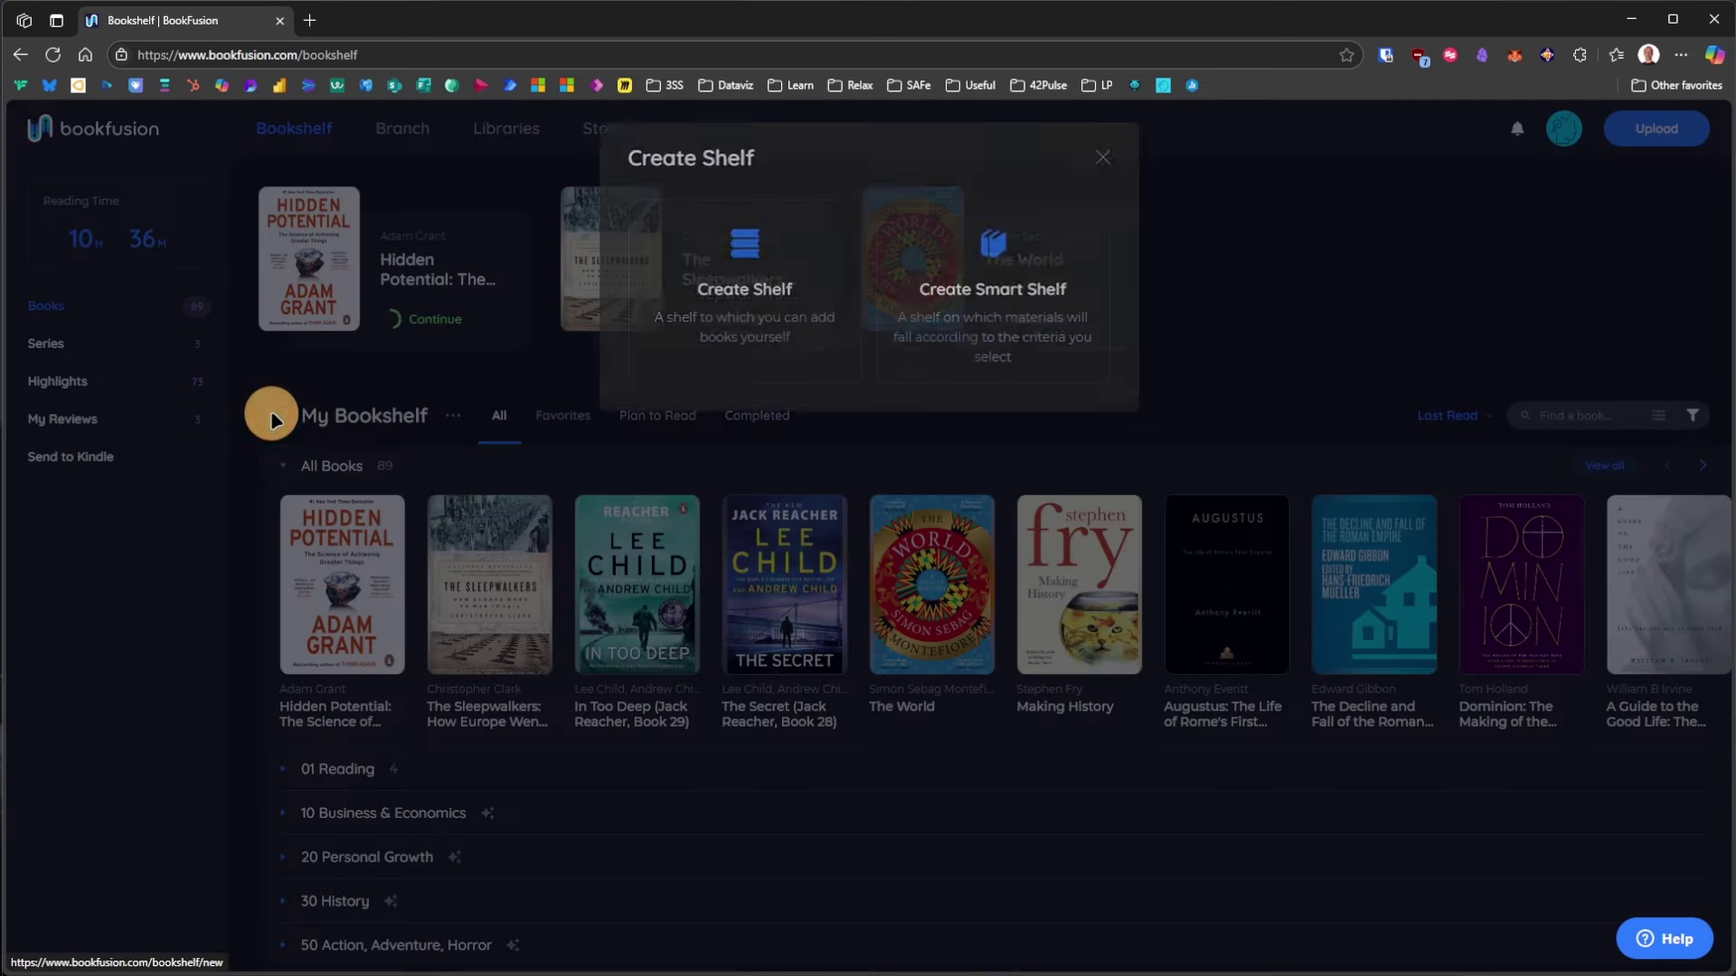
left_click(764, 319)
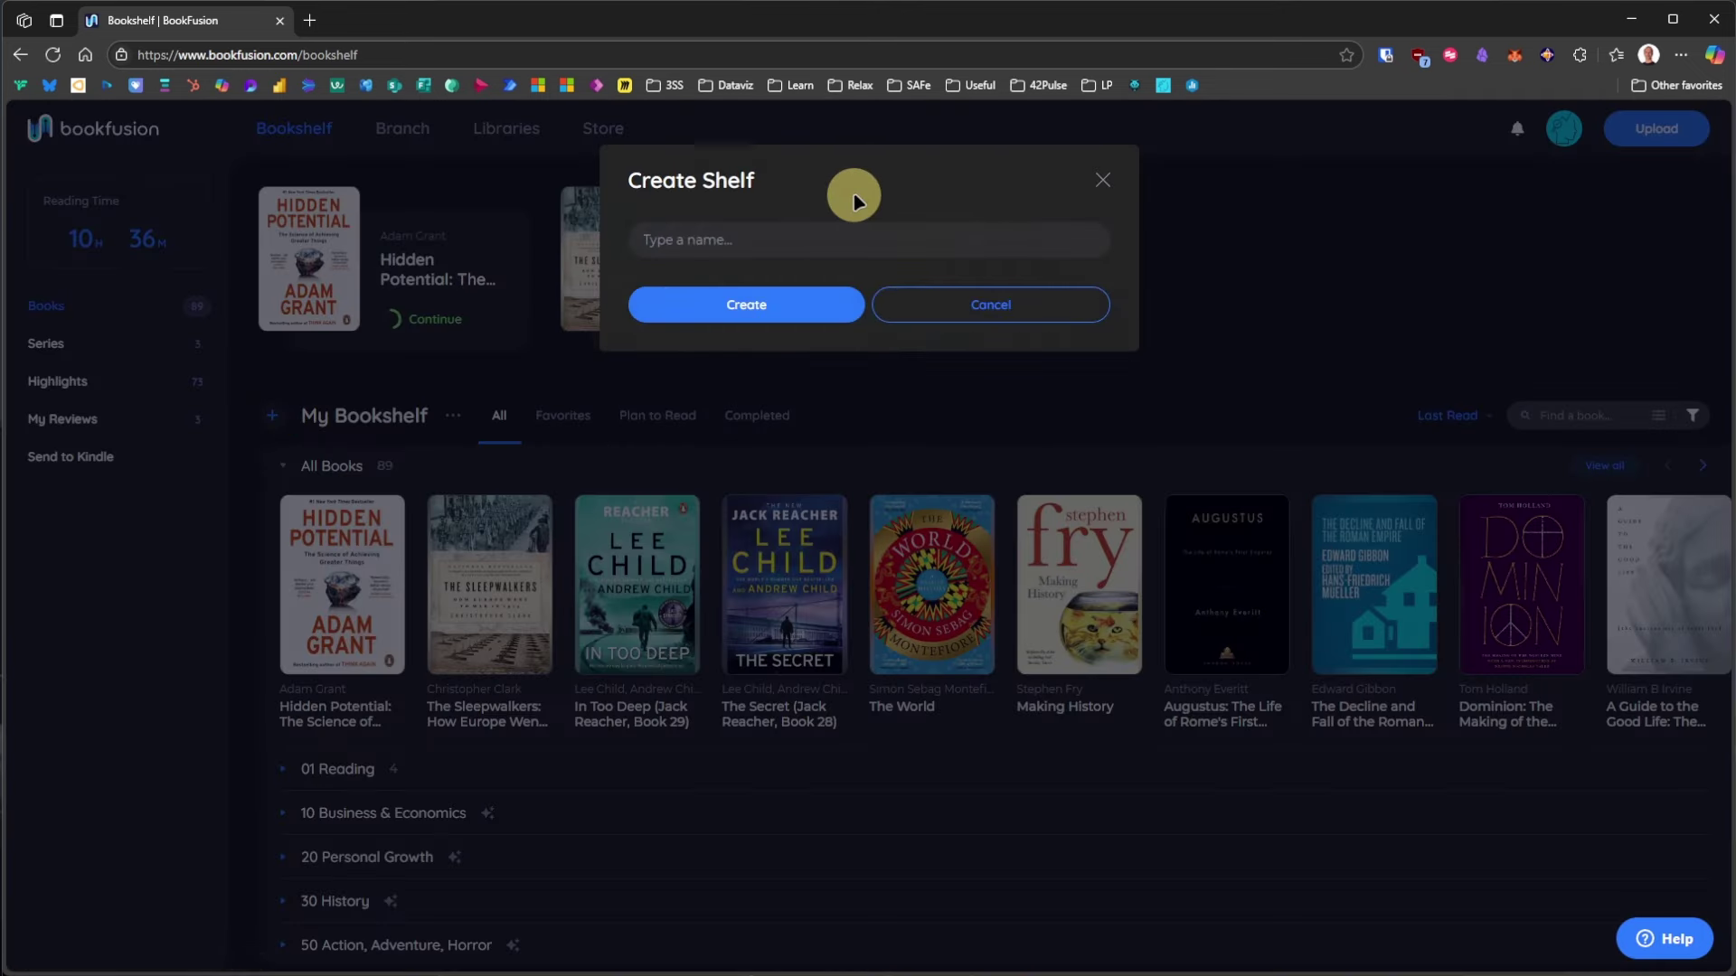
type("0")
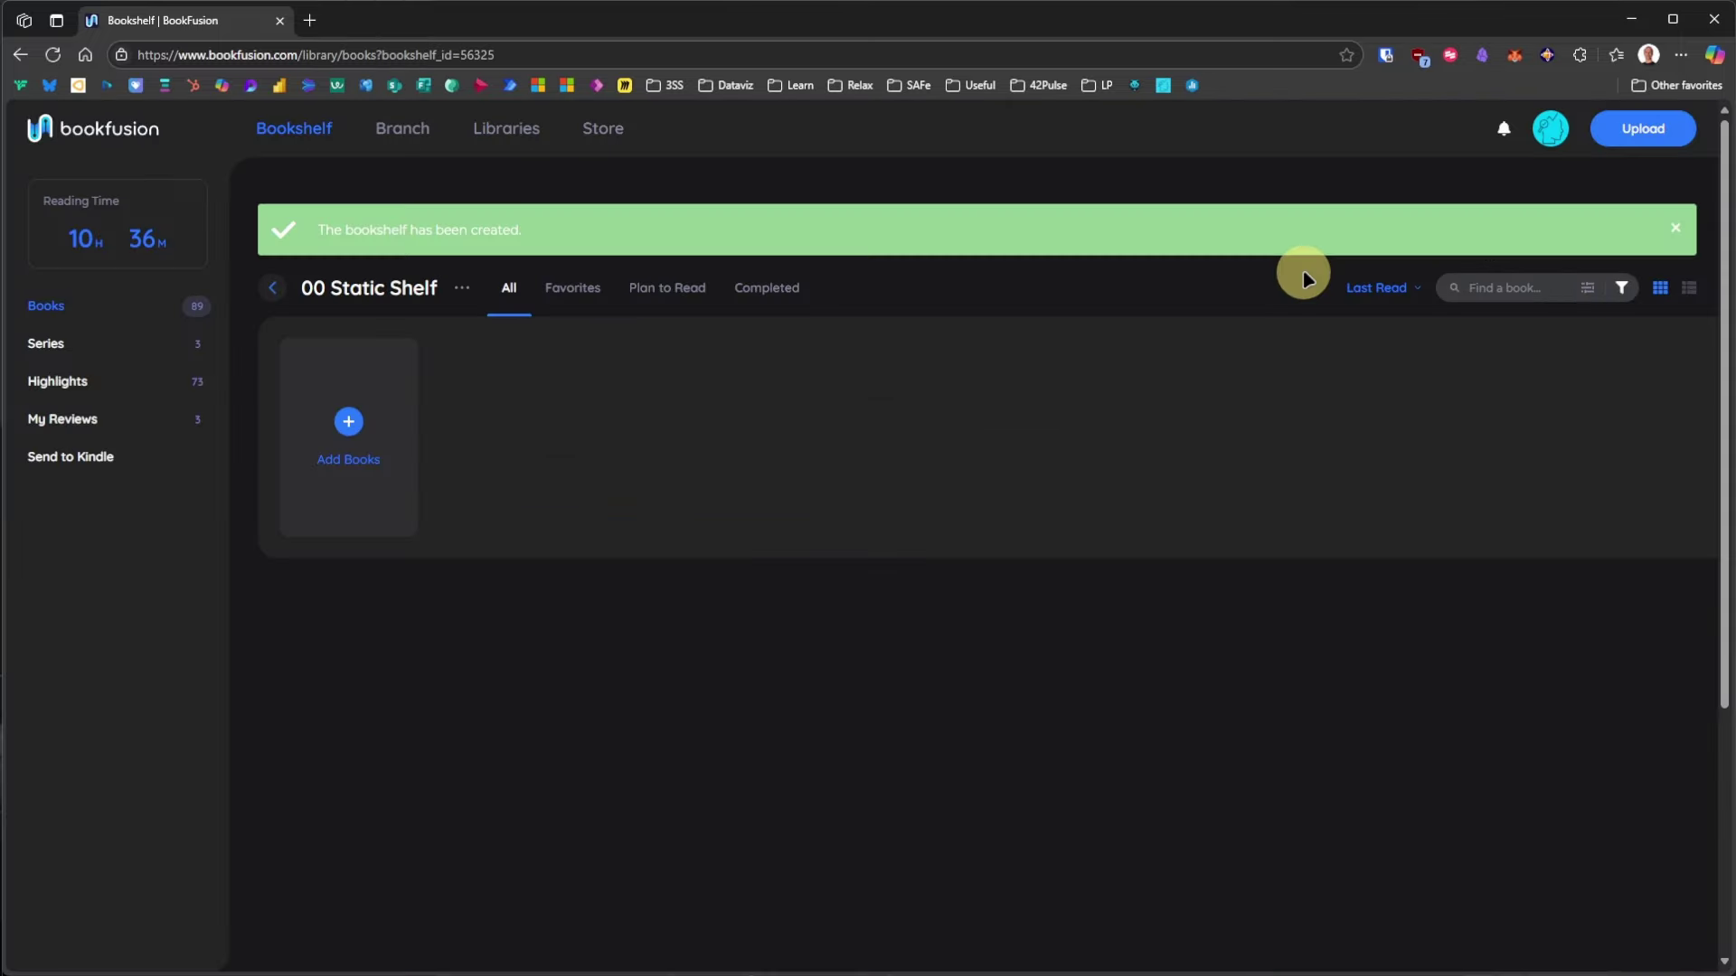
Step: Add These Truths, How Democracies Die and The Madness of Crowds to 00 Static Shelf
left_click(345, 418)
left_click(879, 558)
left_click(1040, 558)
left_click(1200, 558)
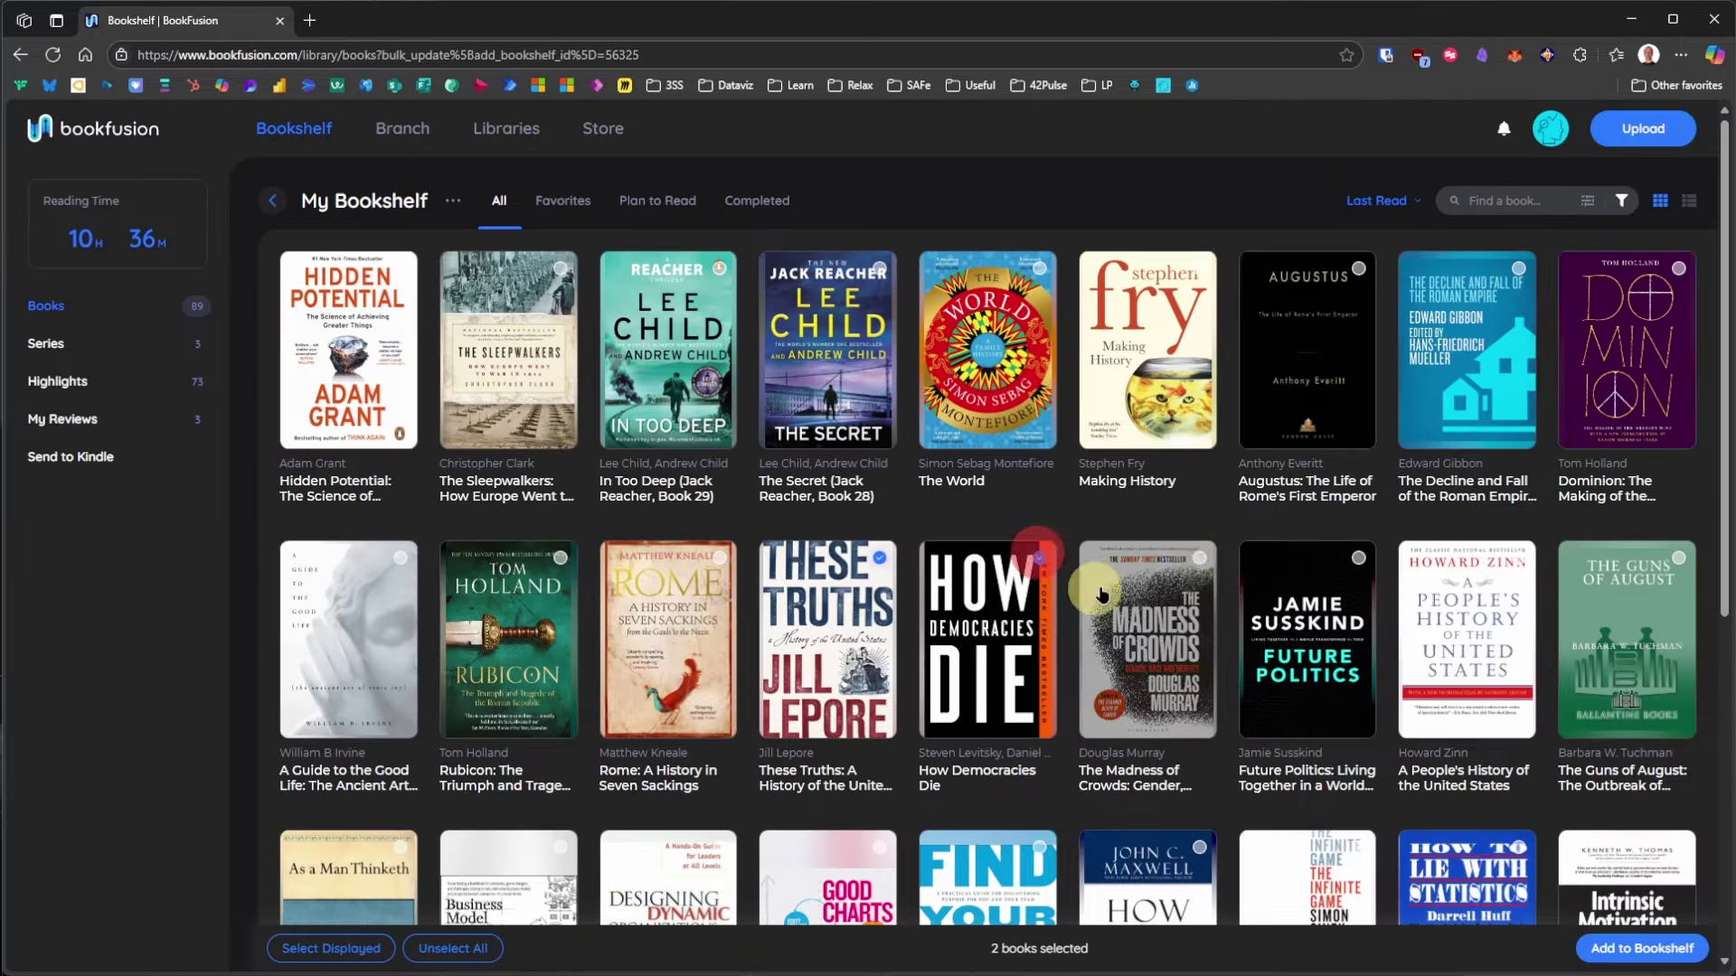
left_click(1642, 949)
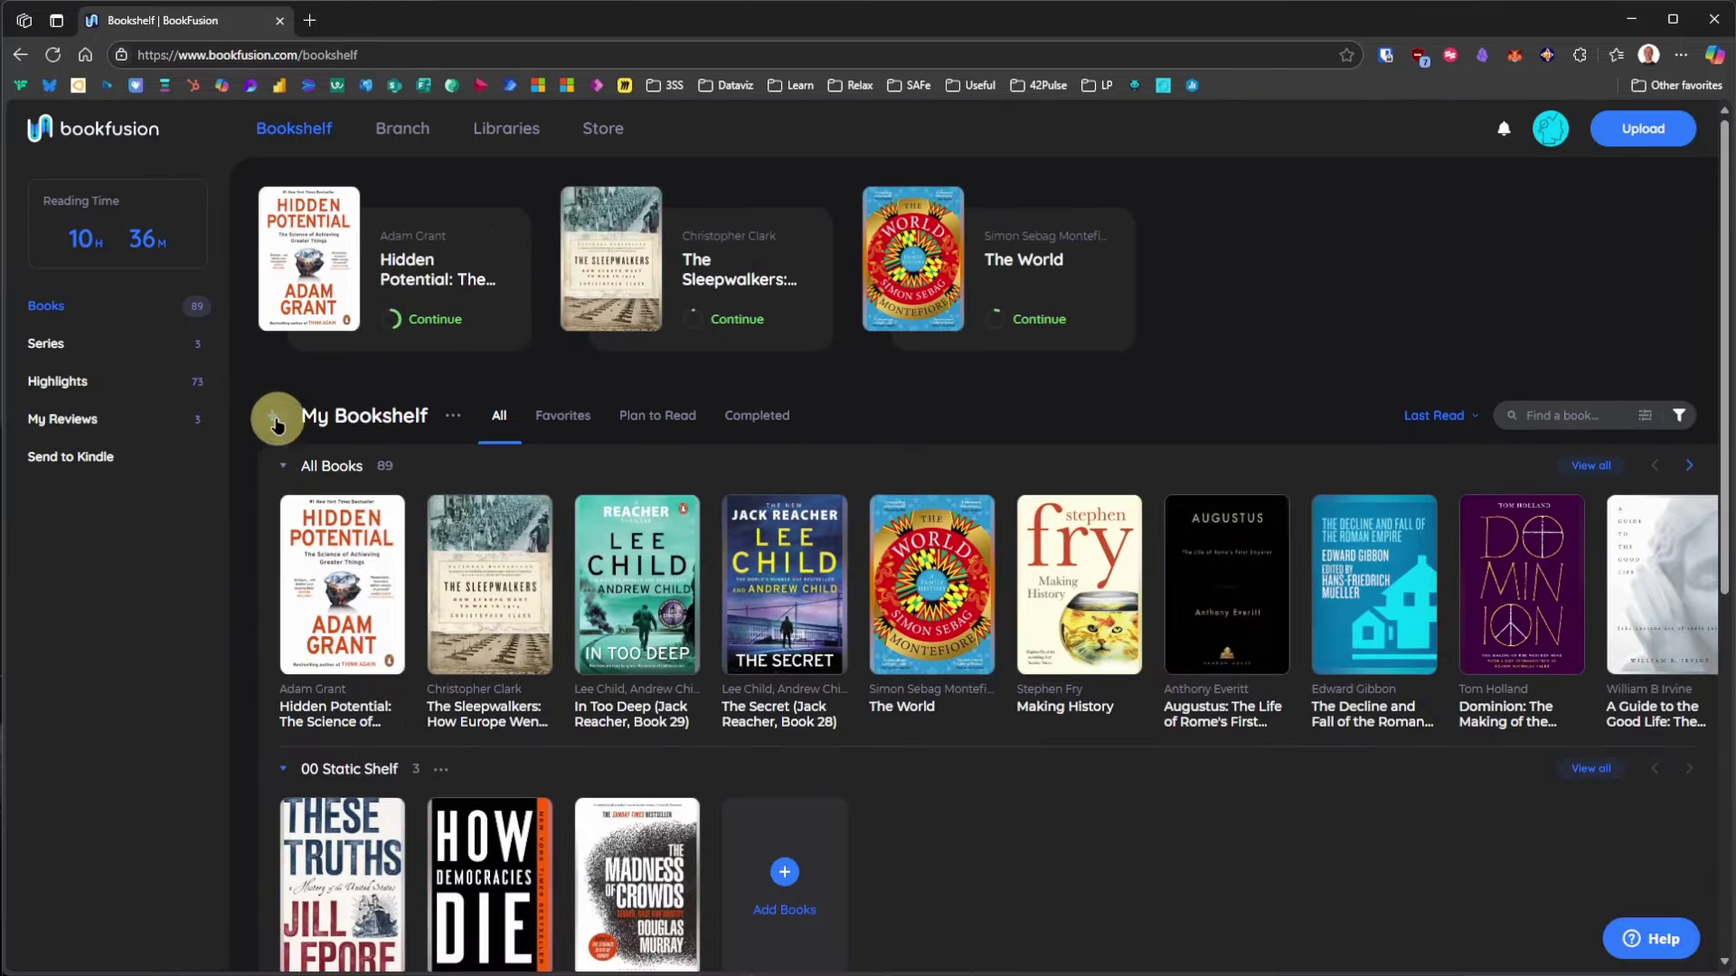
Step: Start a new smart shelf and name it "00 Smart Shelf"
left_click(271, 415)
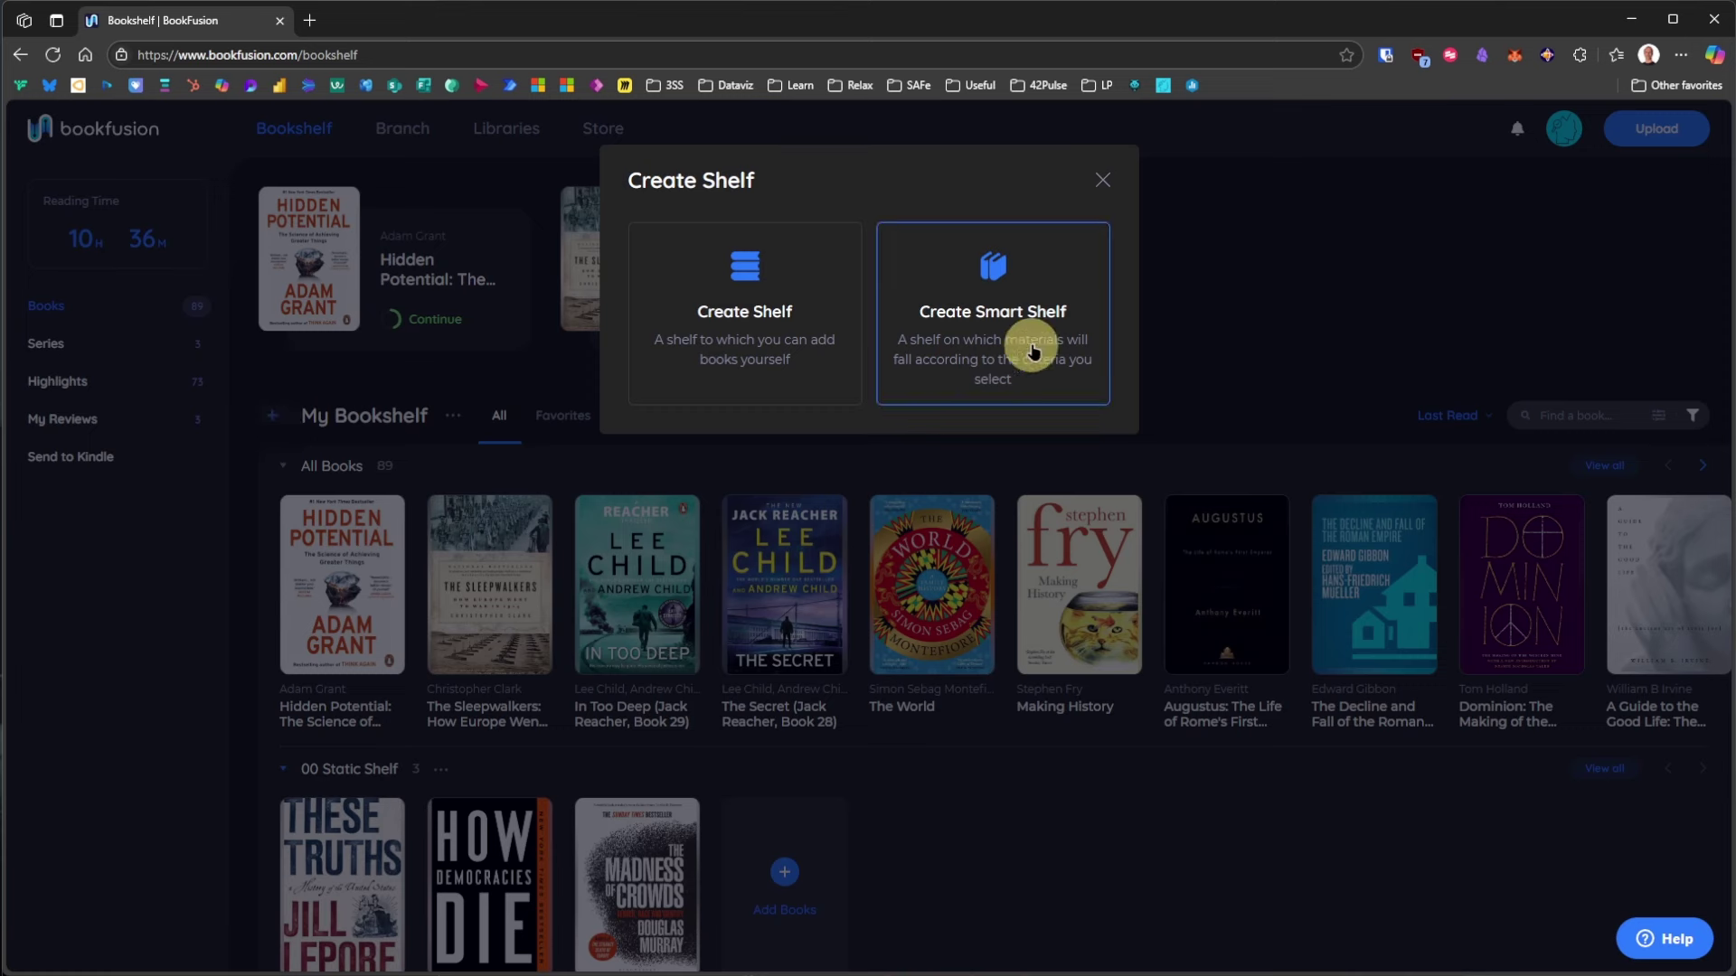
left_click(1039, 346)
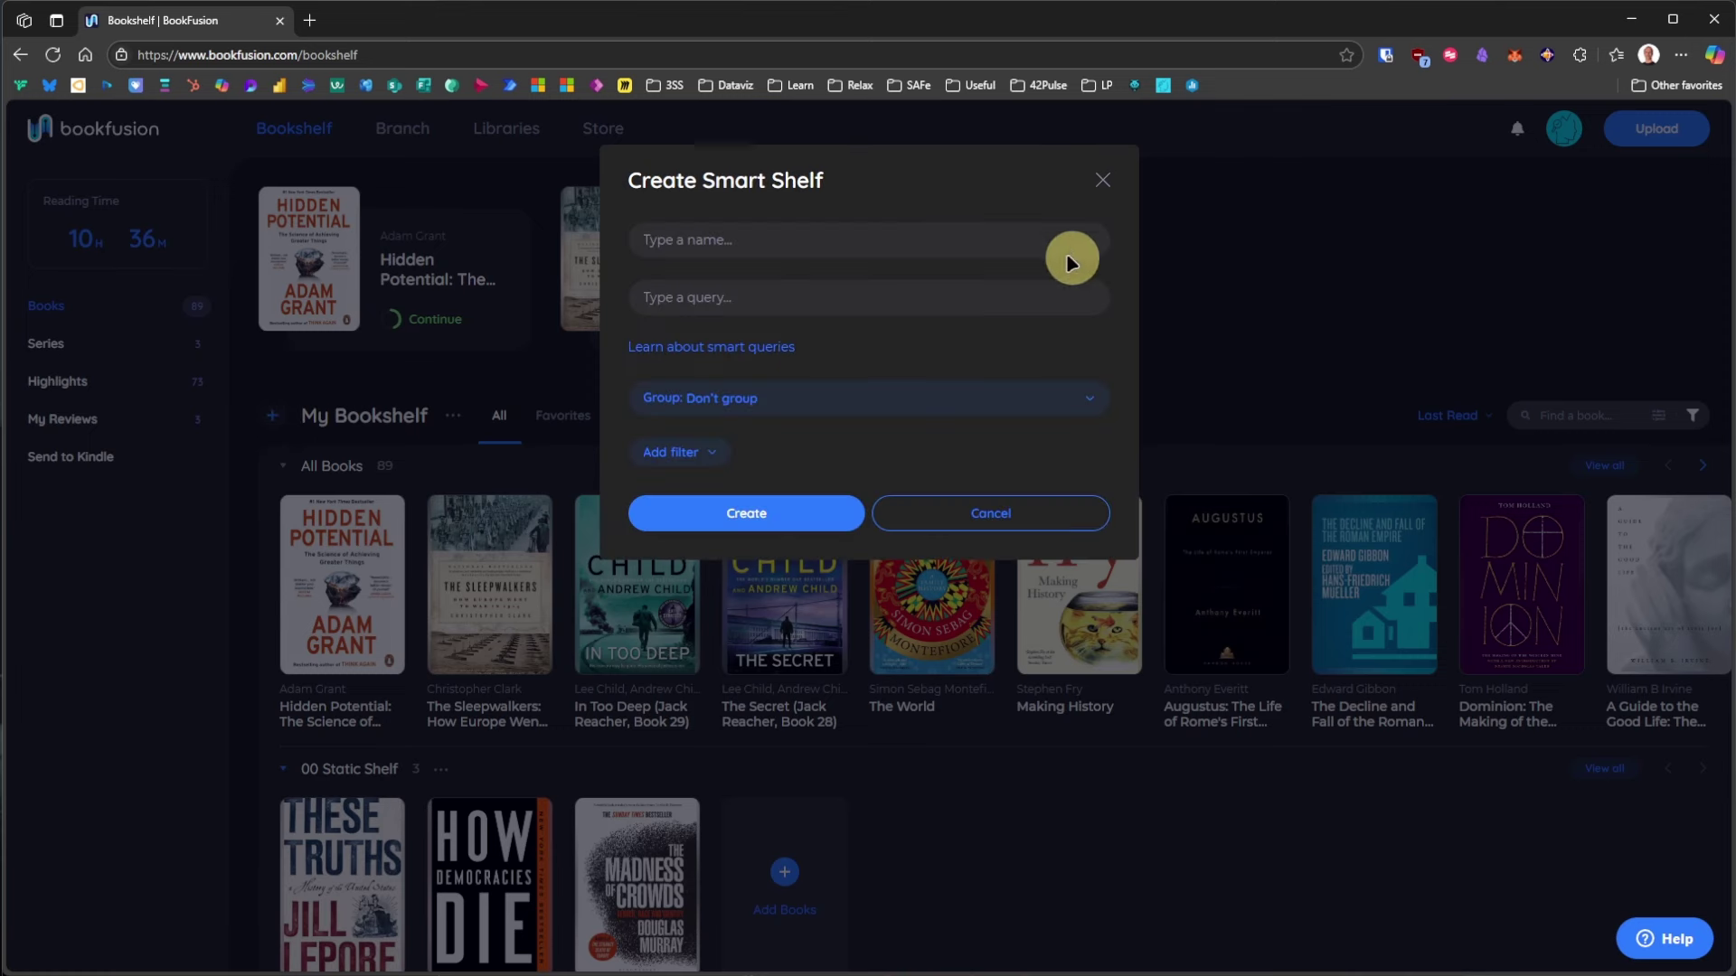
left_click(979, 233)
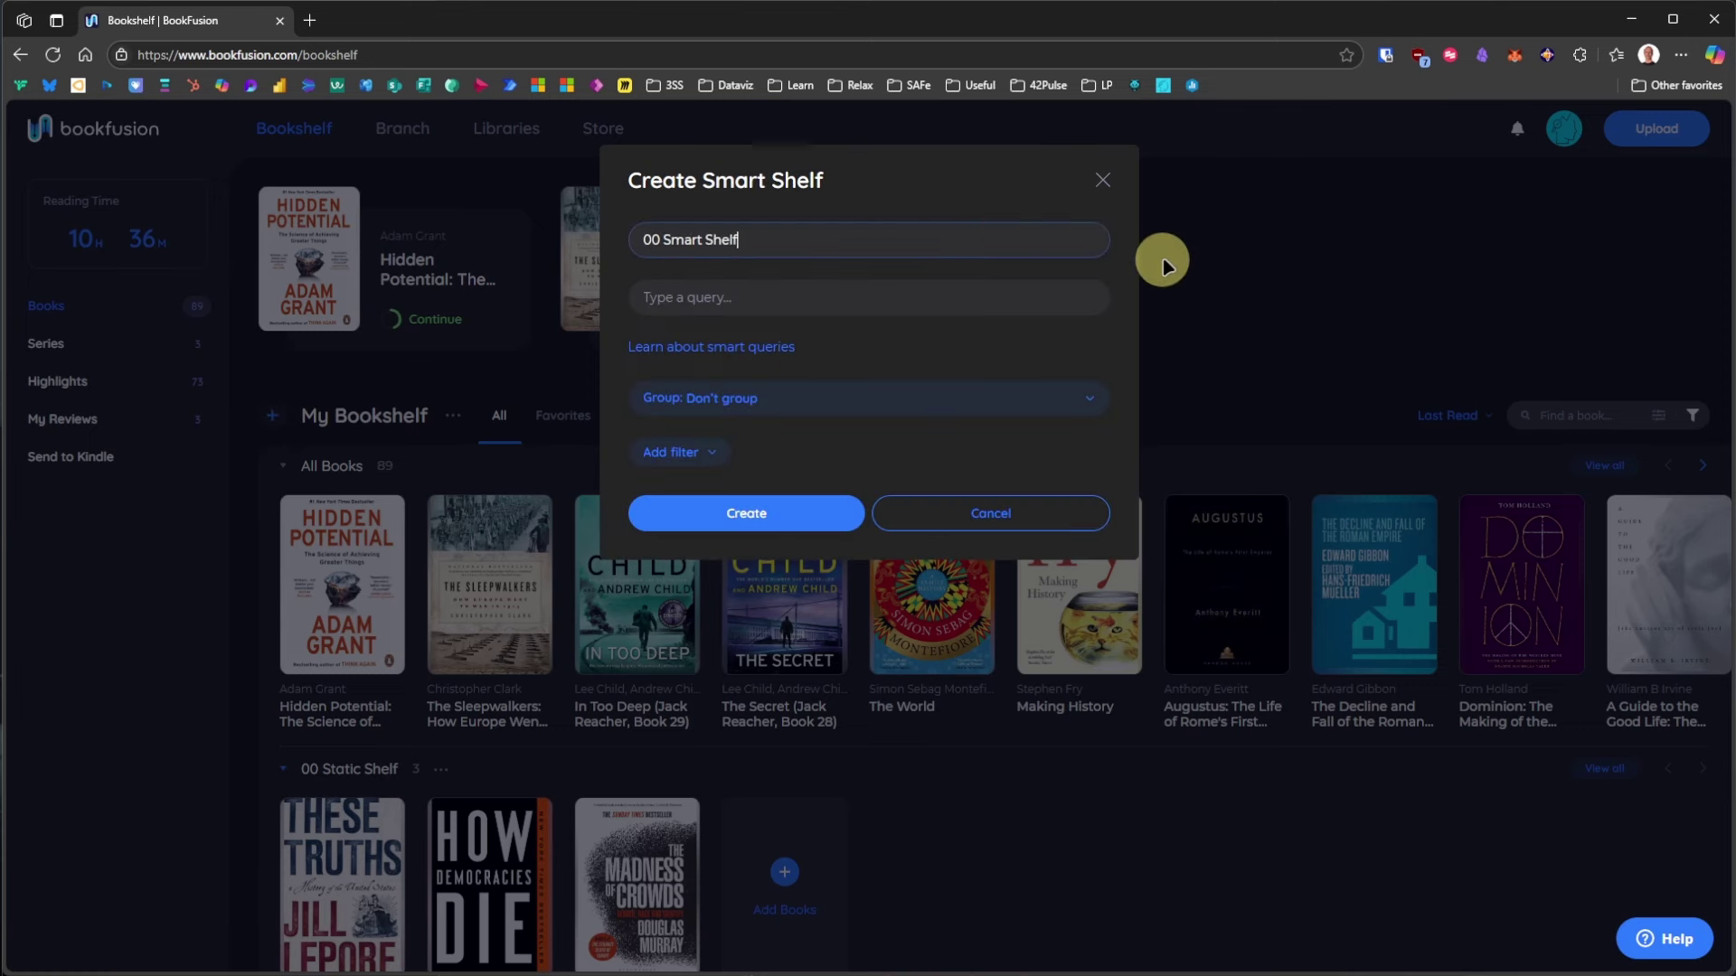
Step: Add a filter to the smart shelf for books whose tags contain business & economics
left_click(710, 452)
left_click(671, 564)
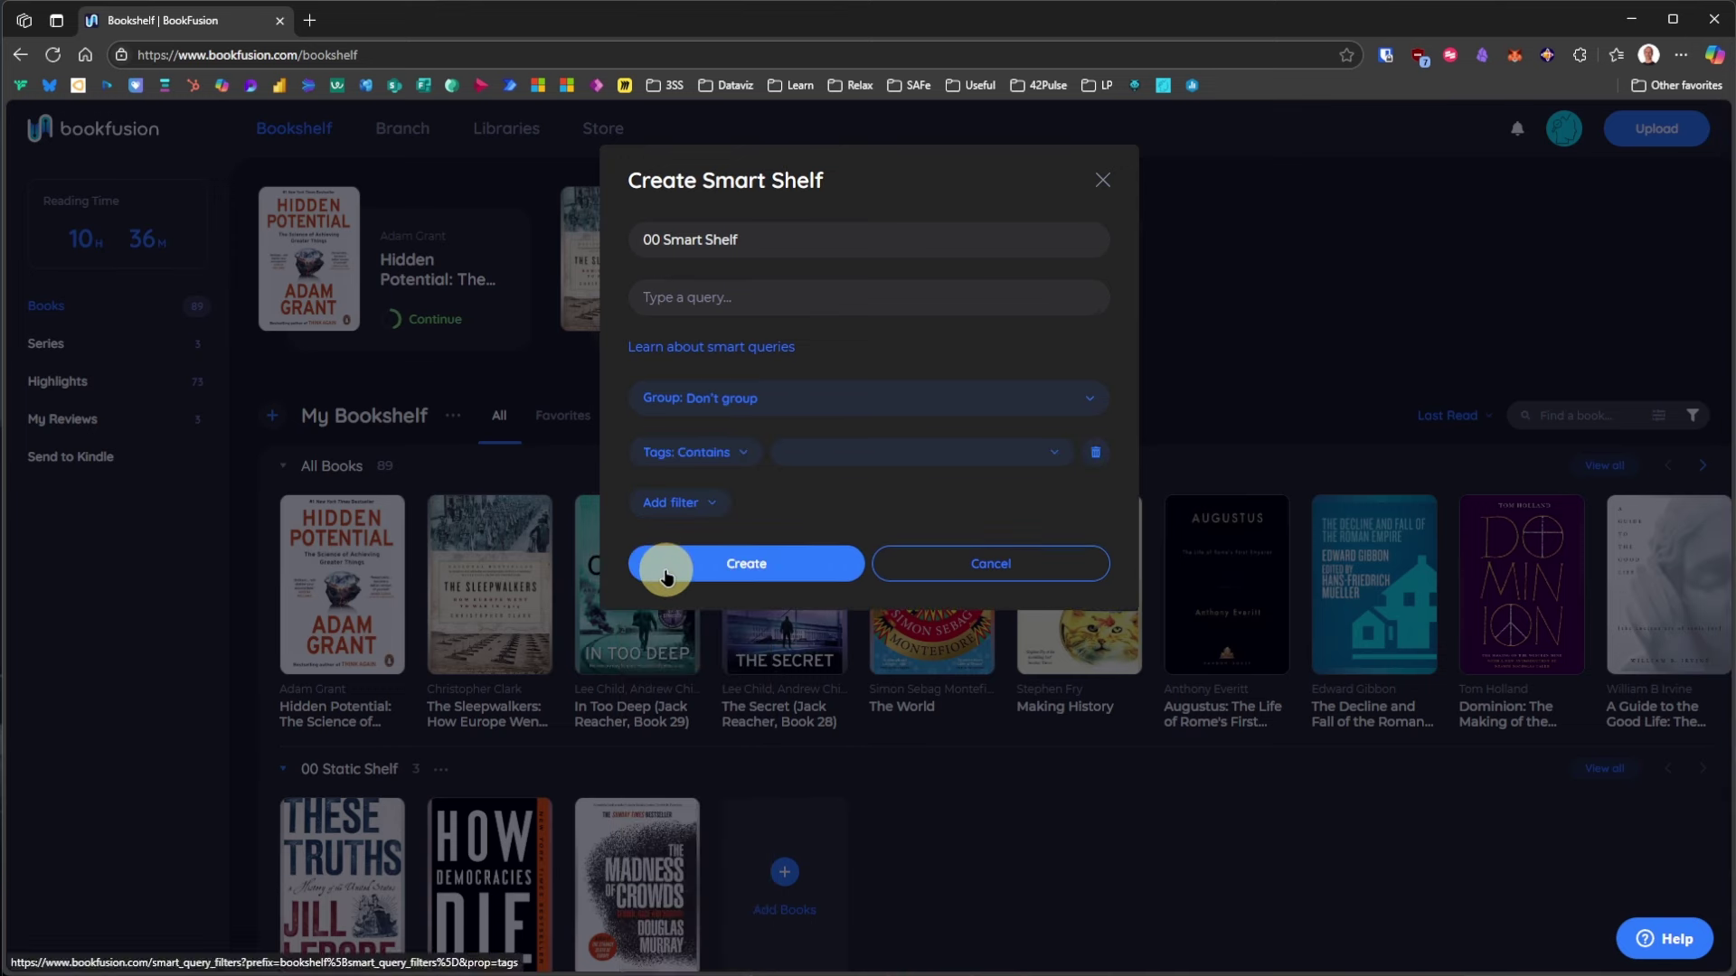
left_click(995, 454)
left_click(959, 505)
type("bus")
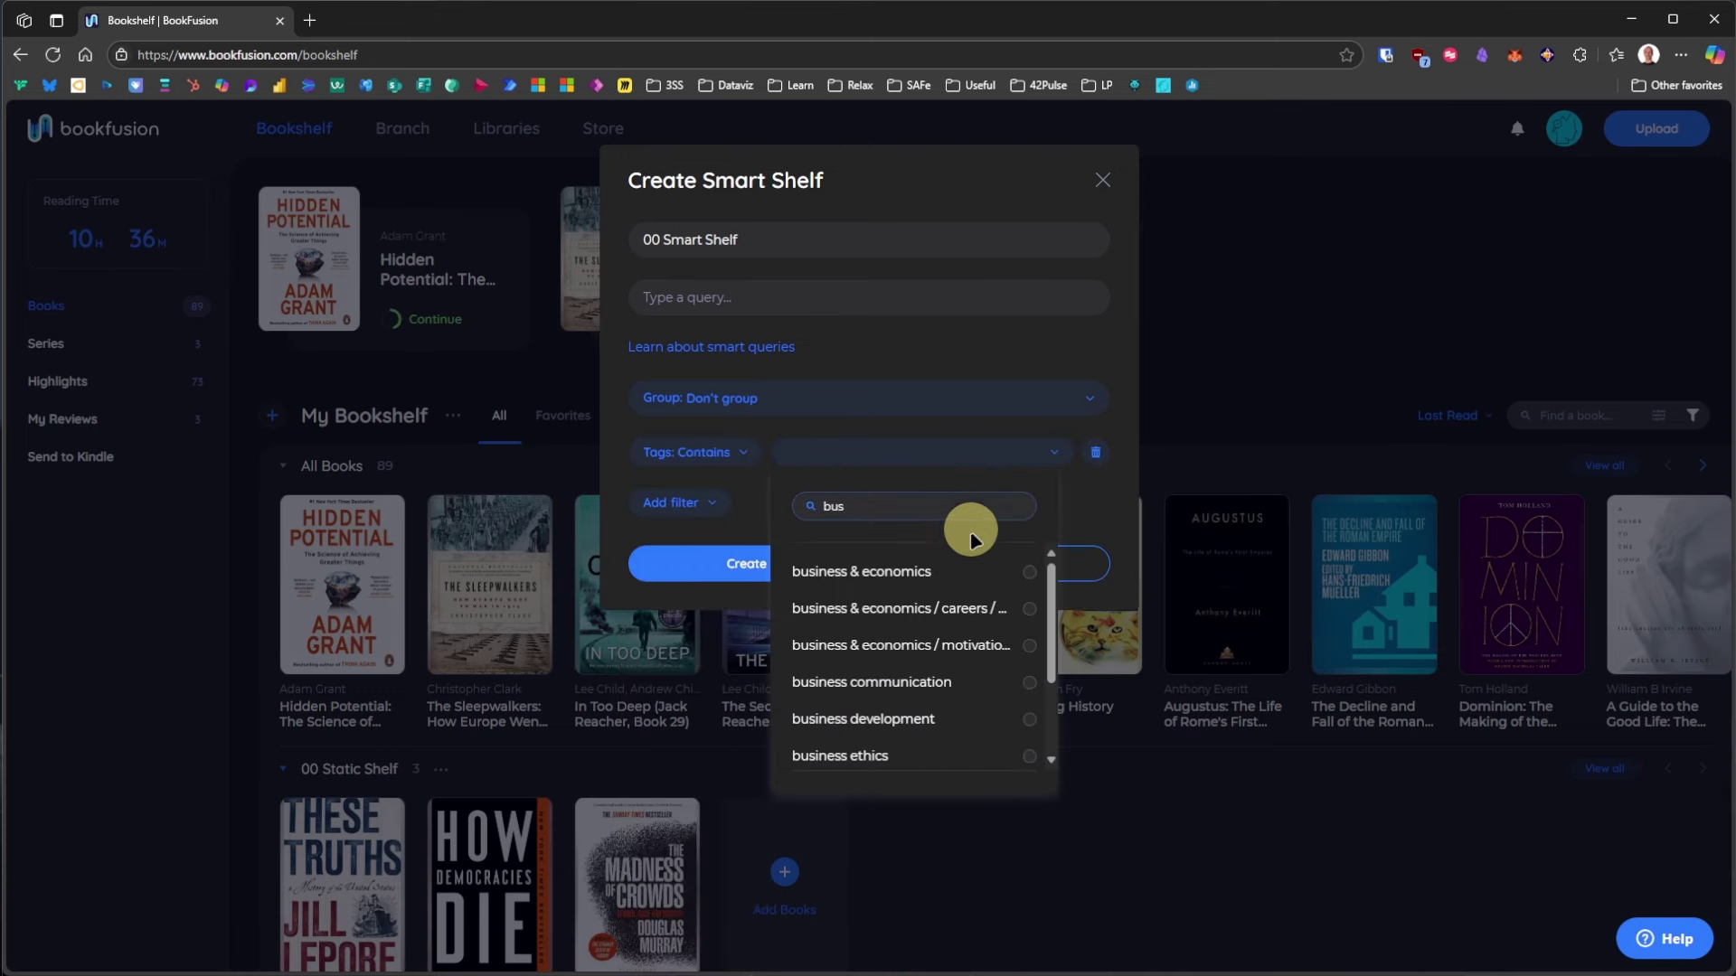
left_click(1028, 571)
left_click(1095, 506)
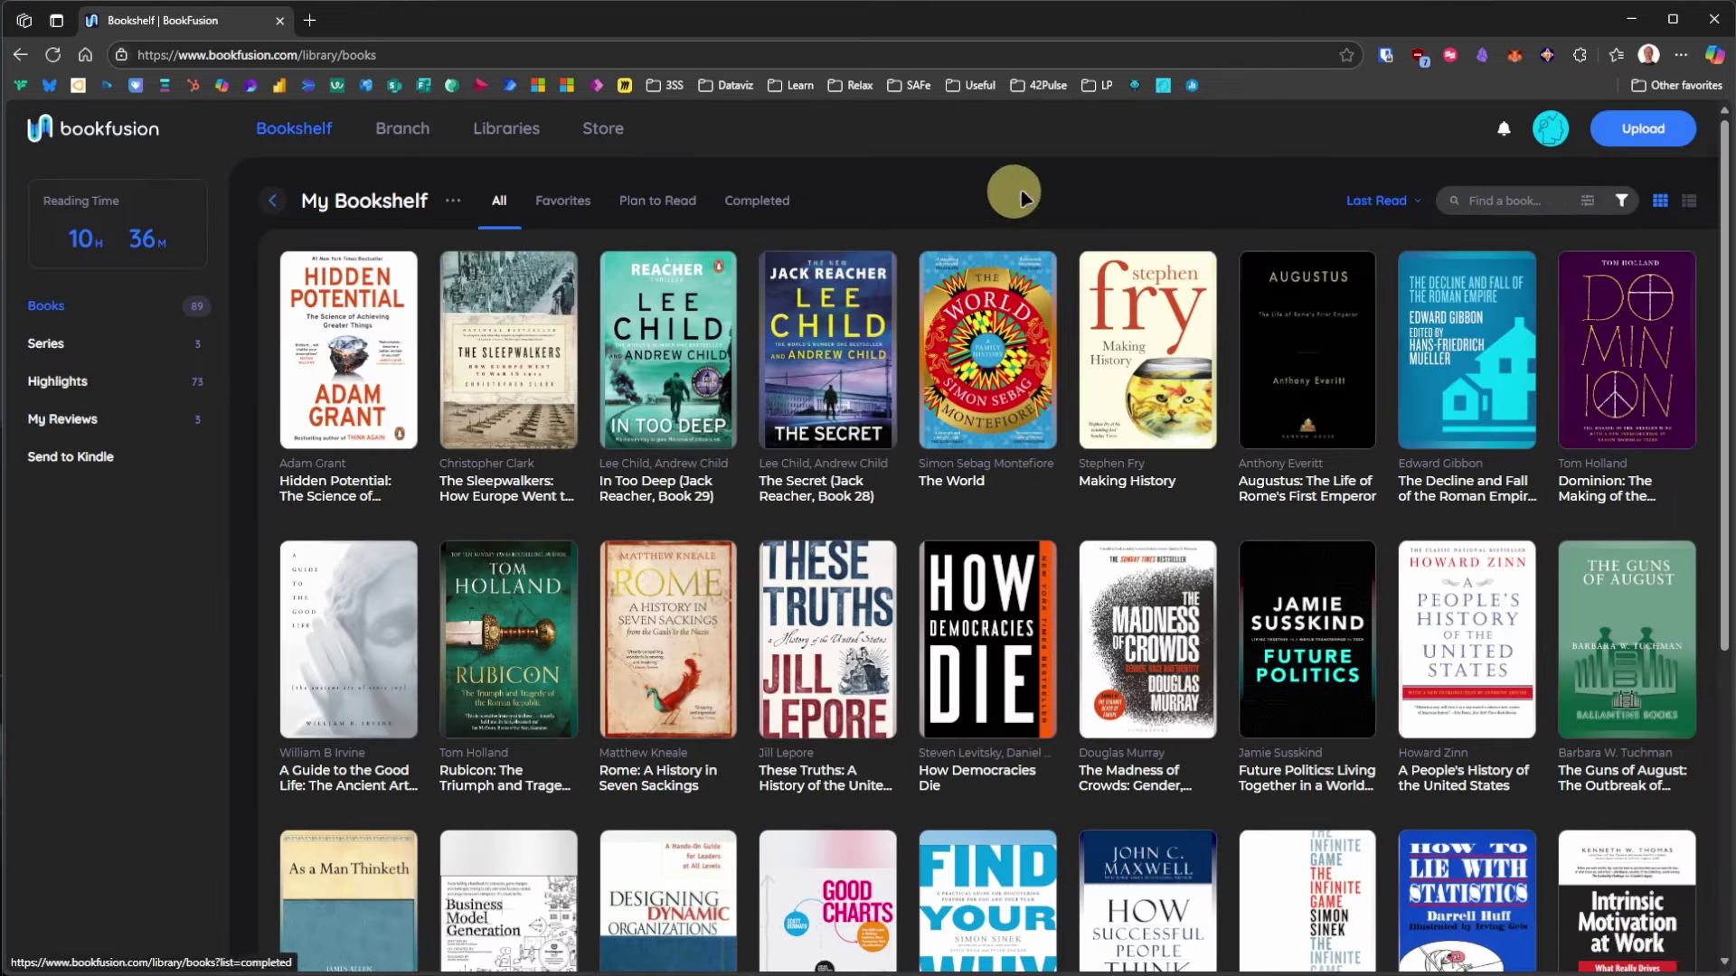
Step: Filter the bookshelf by the category Business & Money and the tag business & economics
left_click(1621, 202)
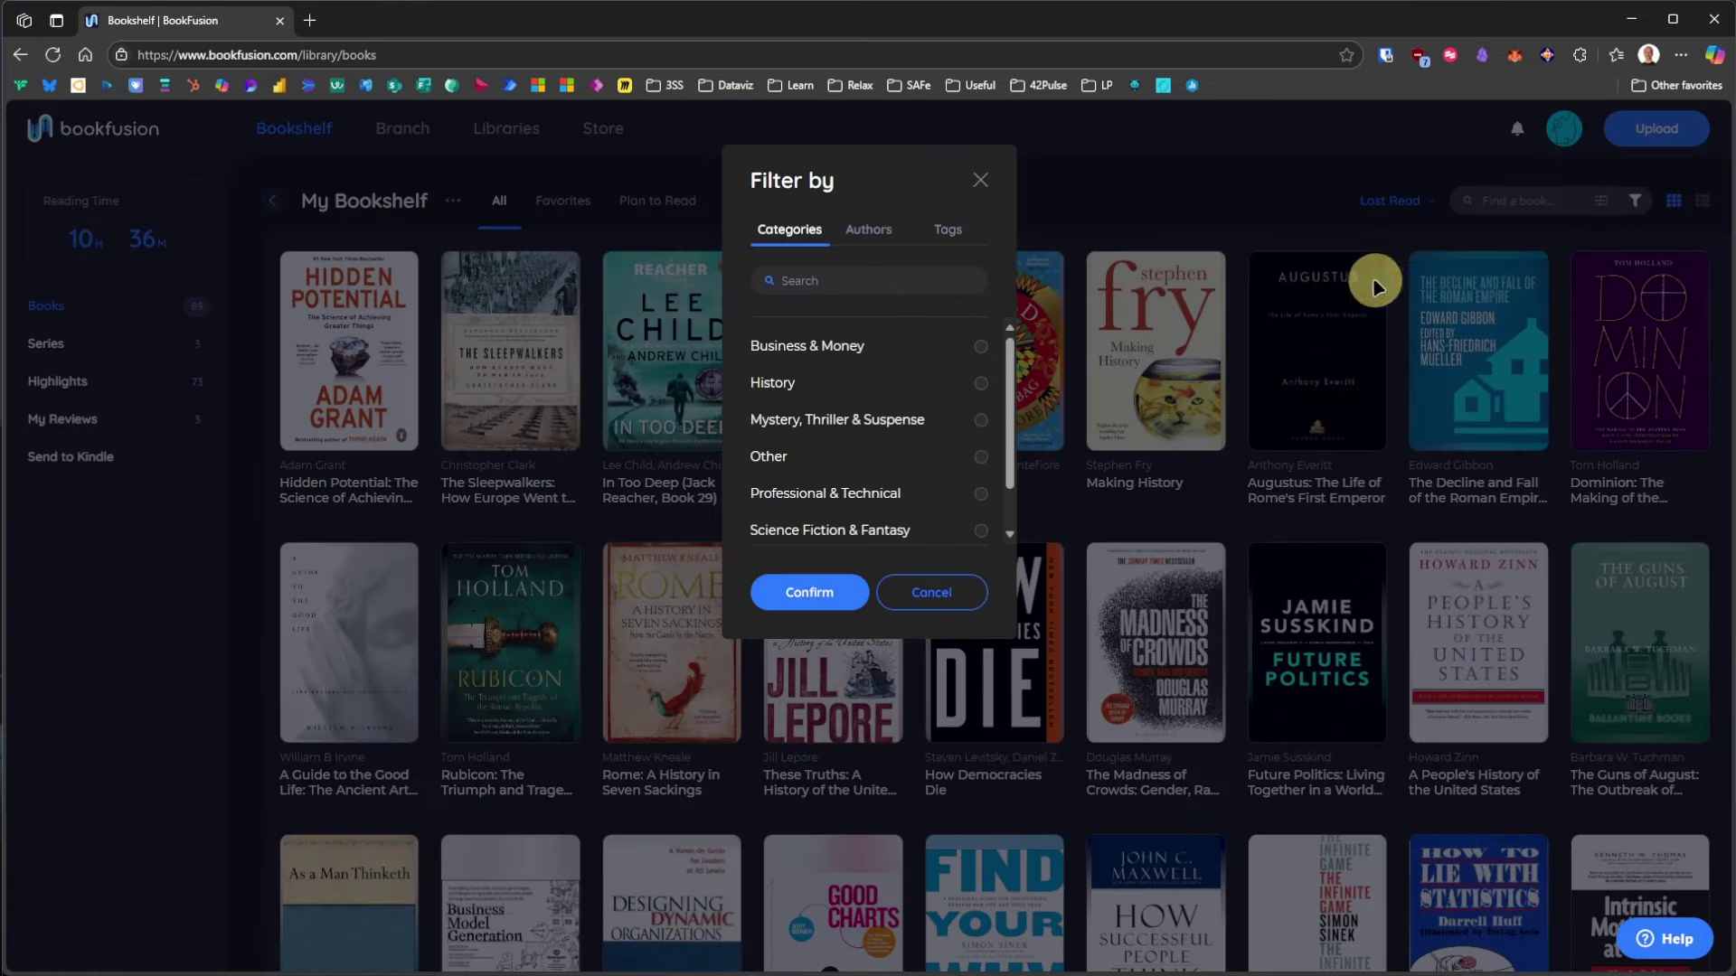
left_click(982, 349)
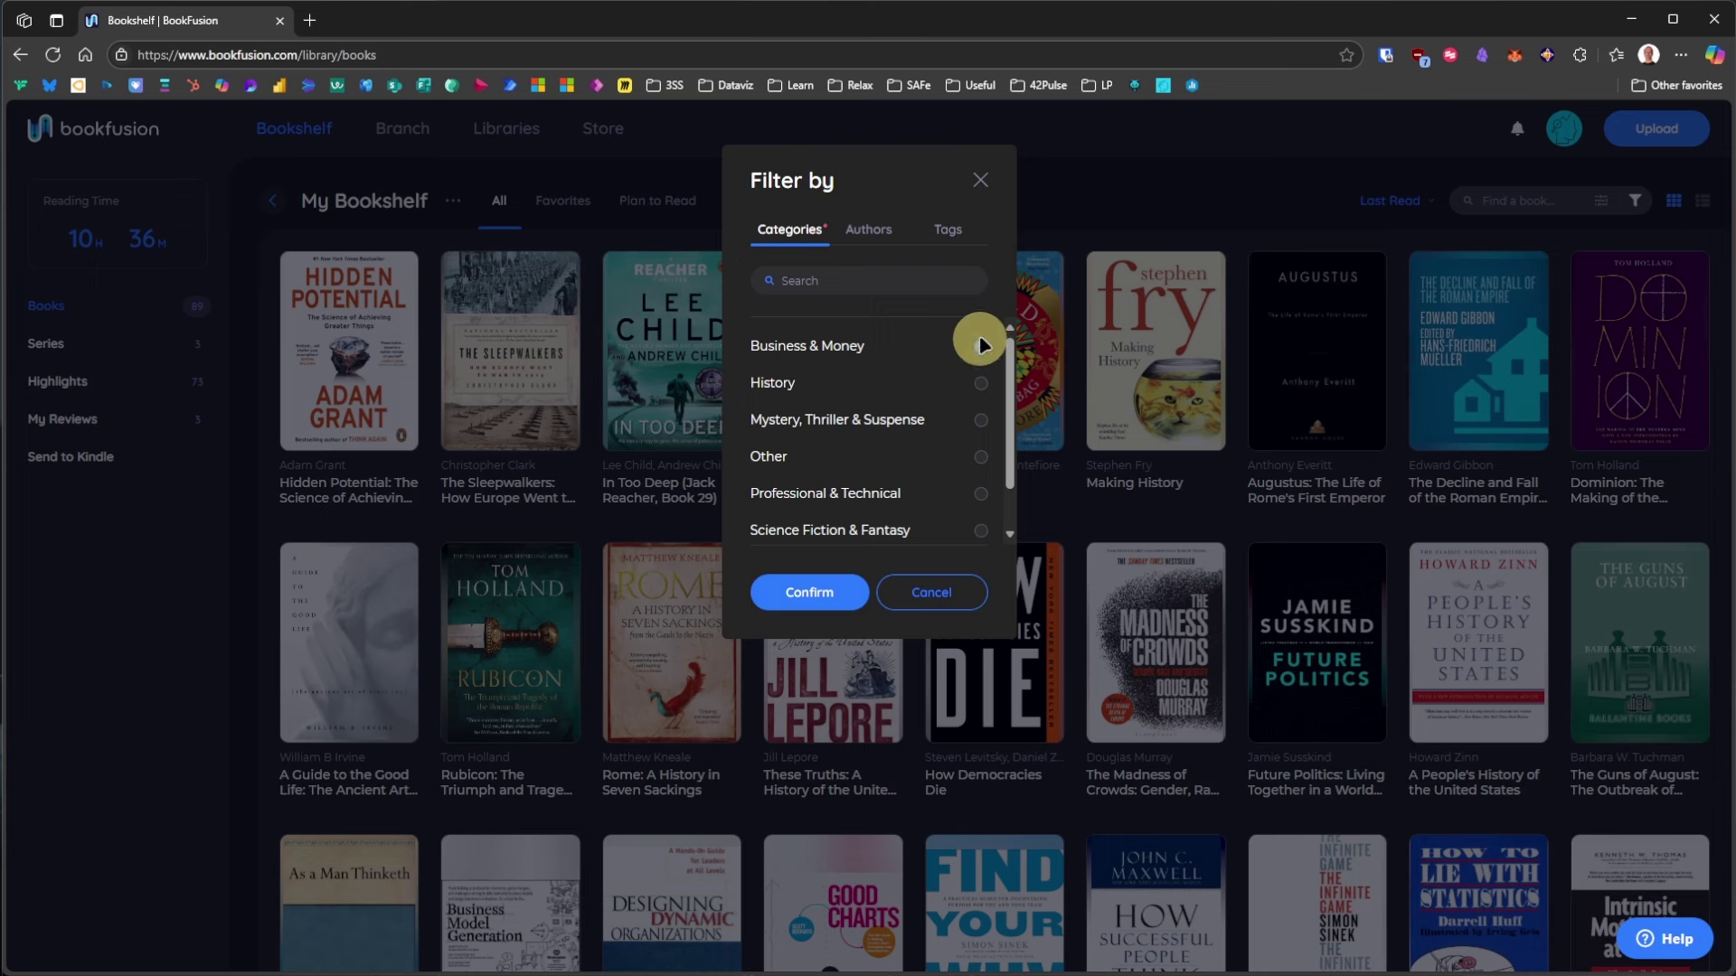
left_click(866, 231)
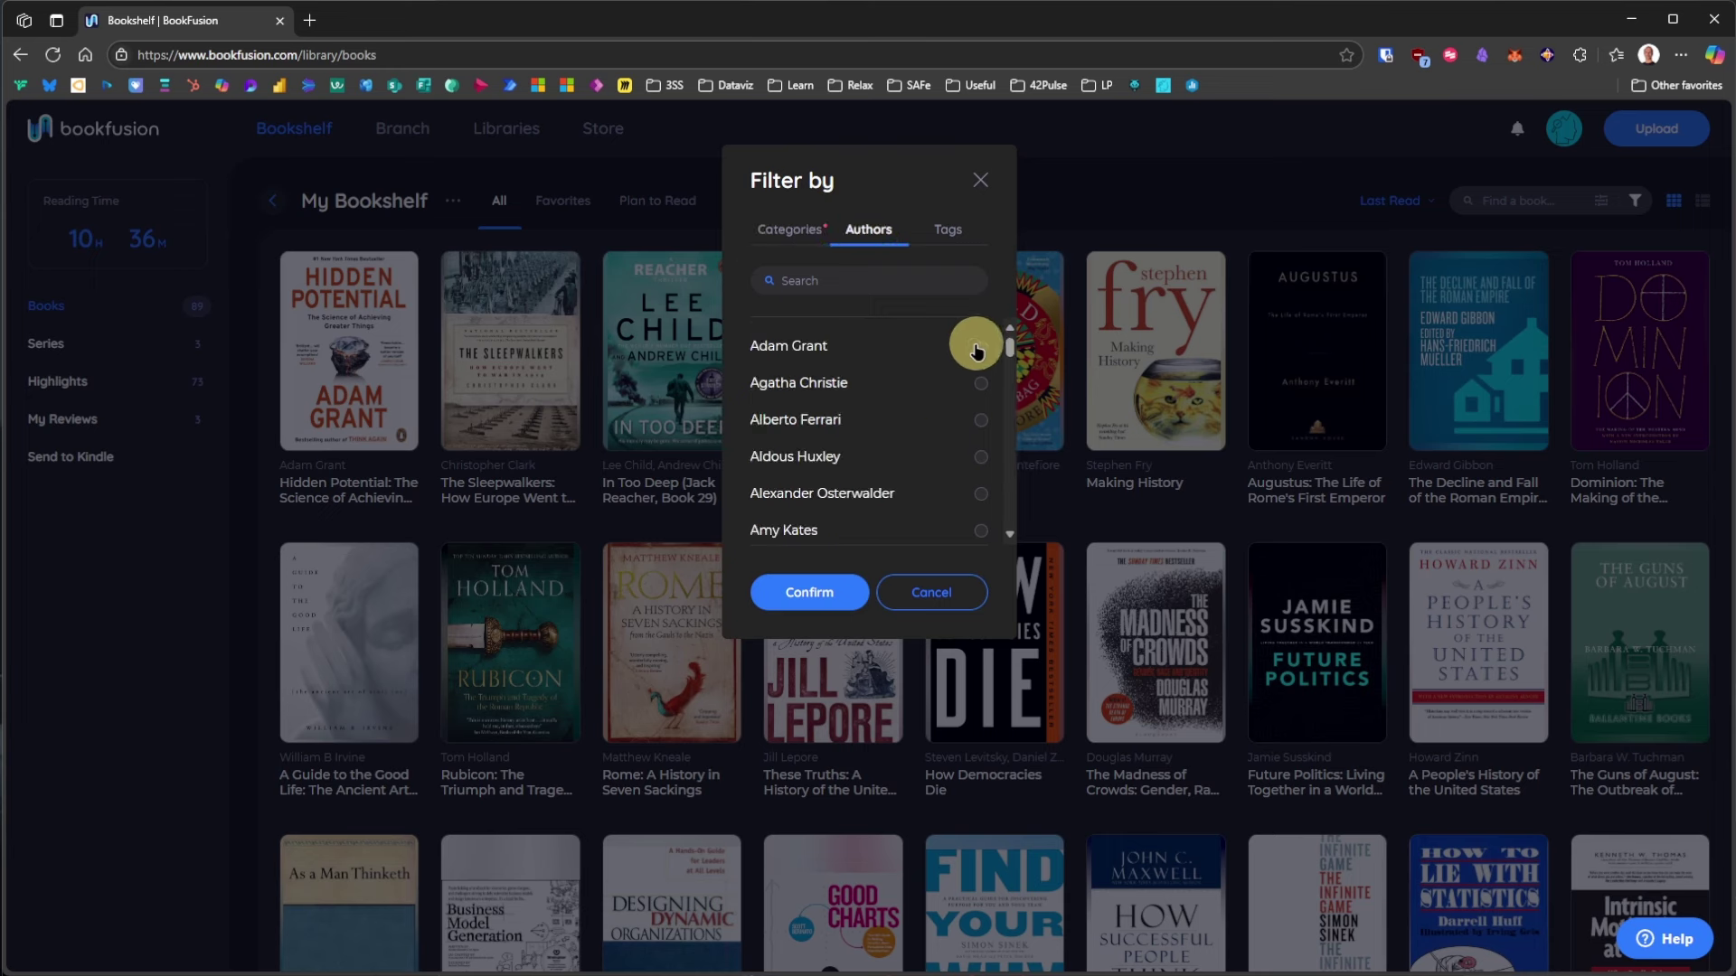
left_click(947, 228)
left_click(939, 282)
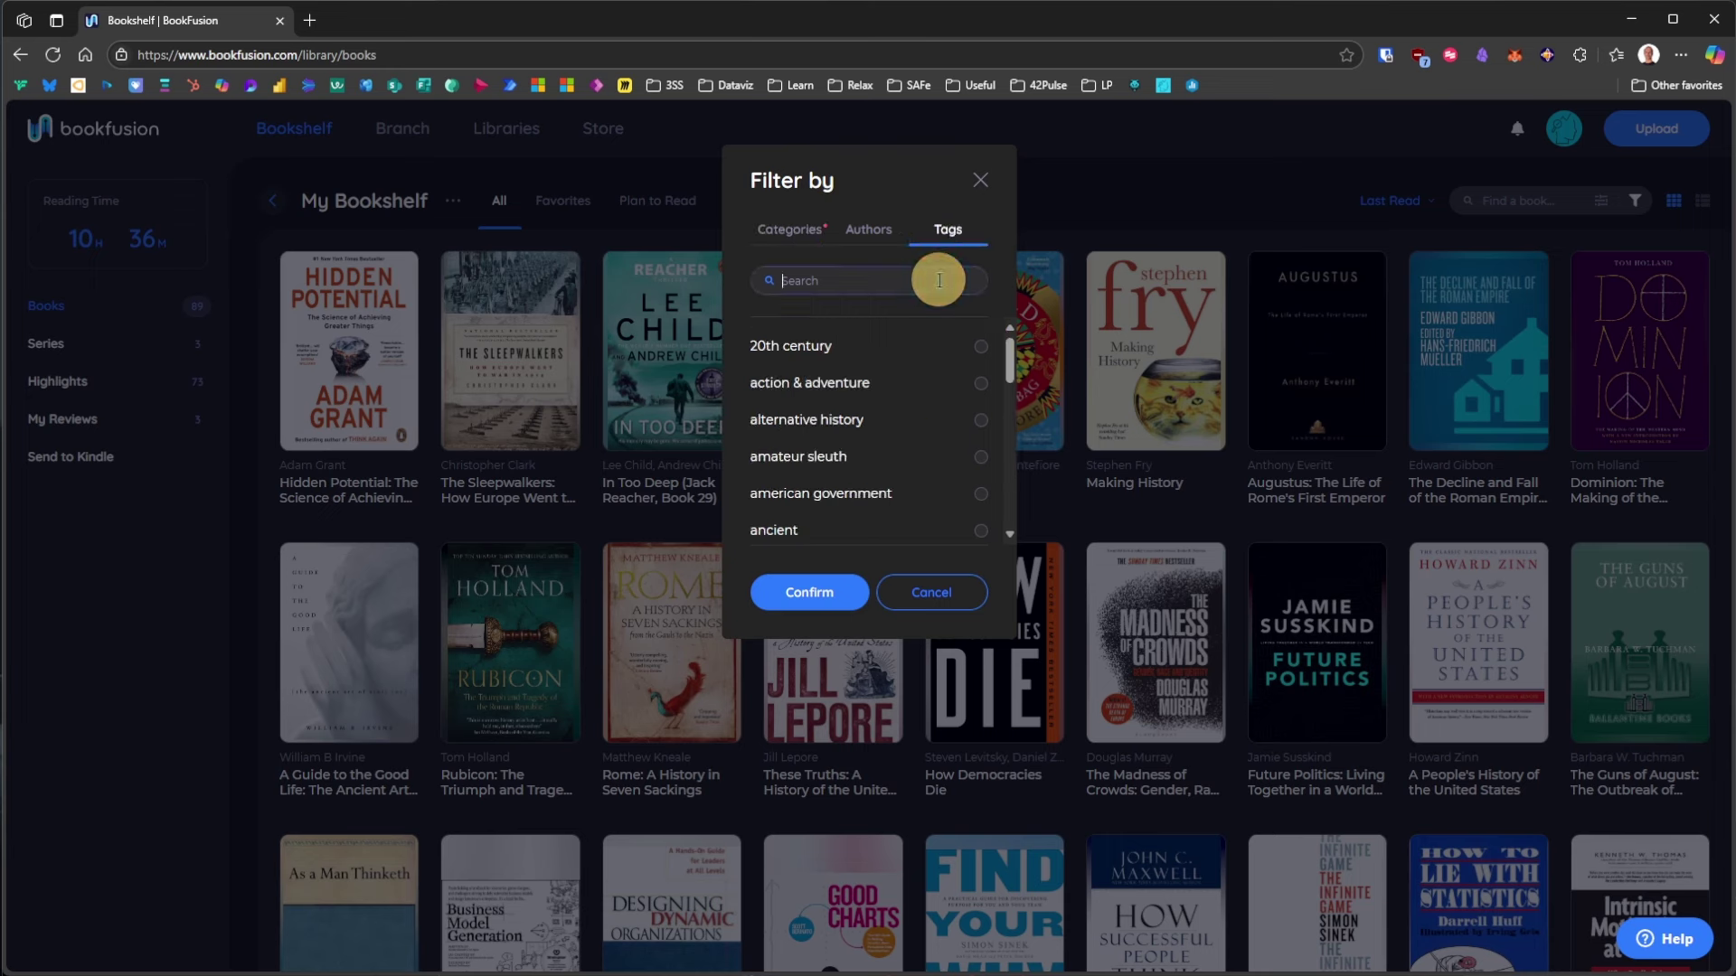
type("bus")
left_click(980, 346)
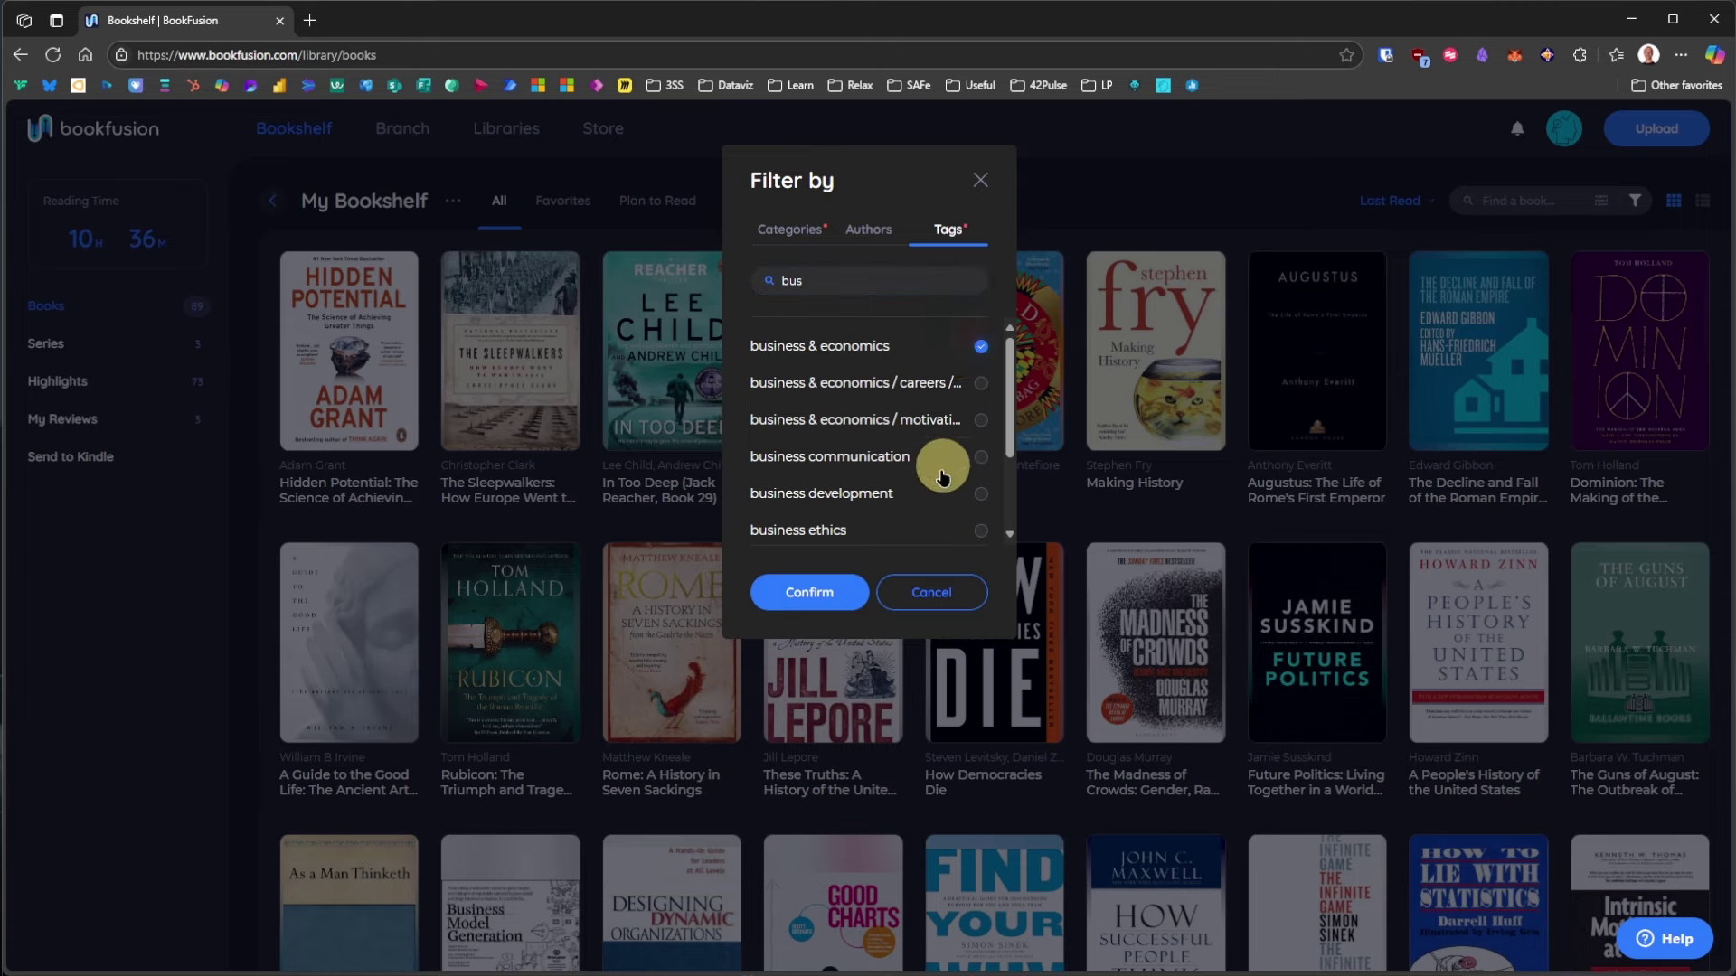
left_click(839, 592)
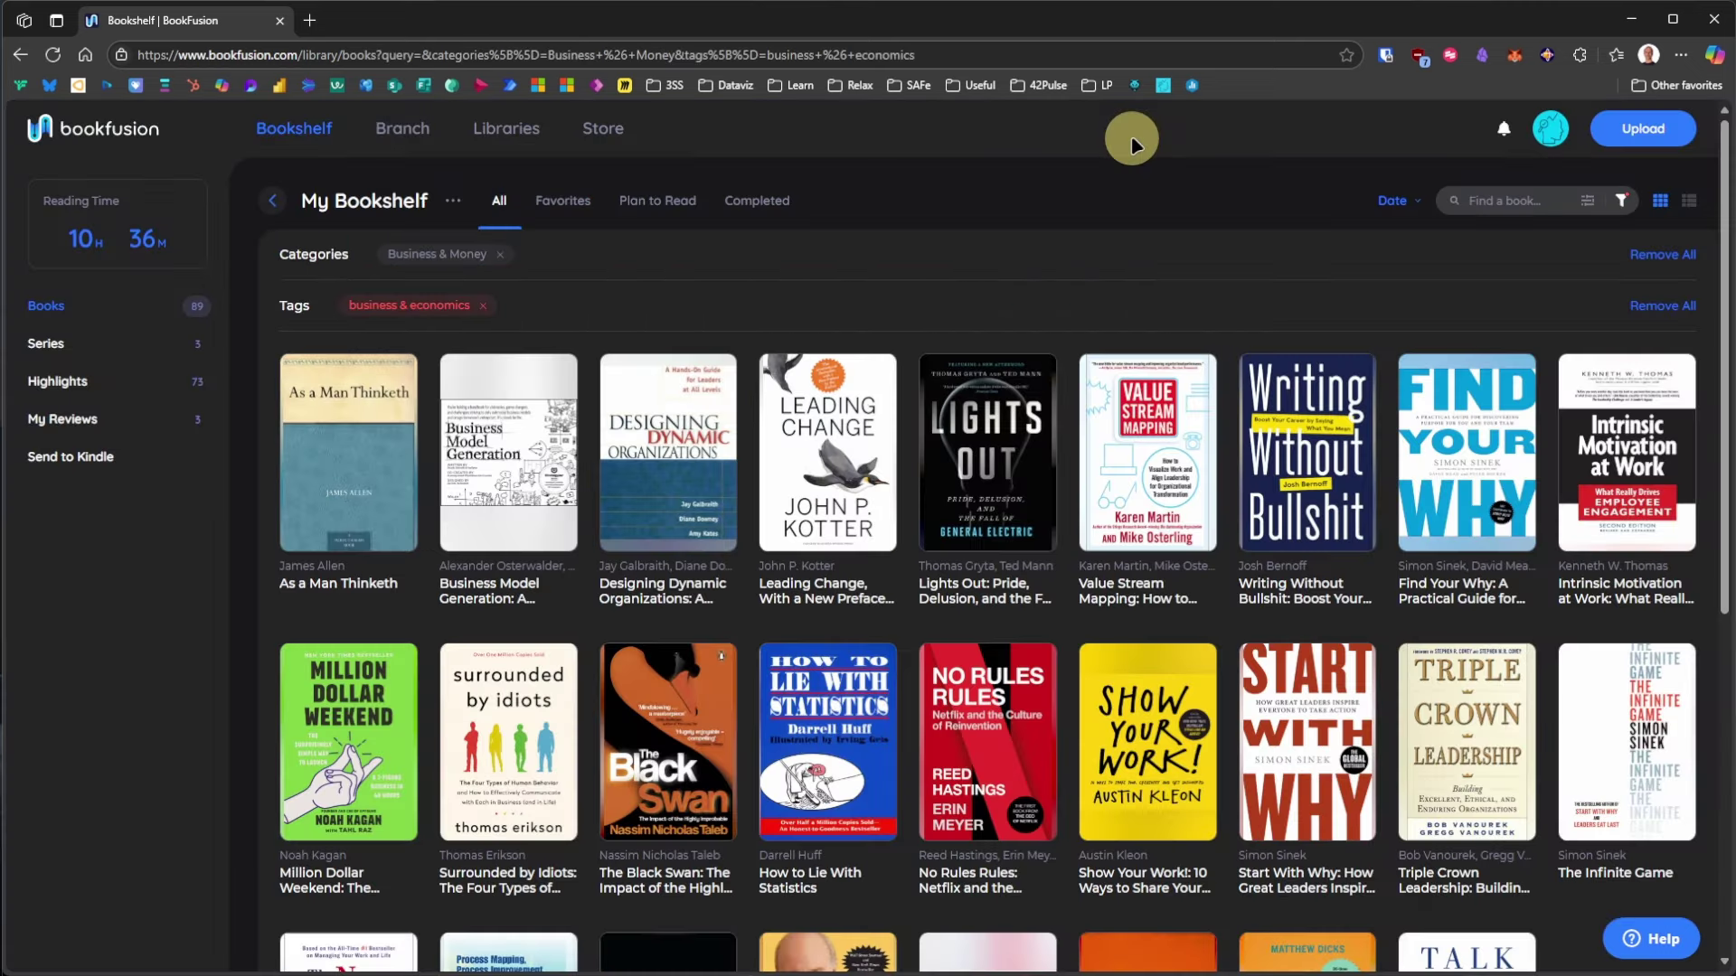
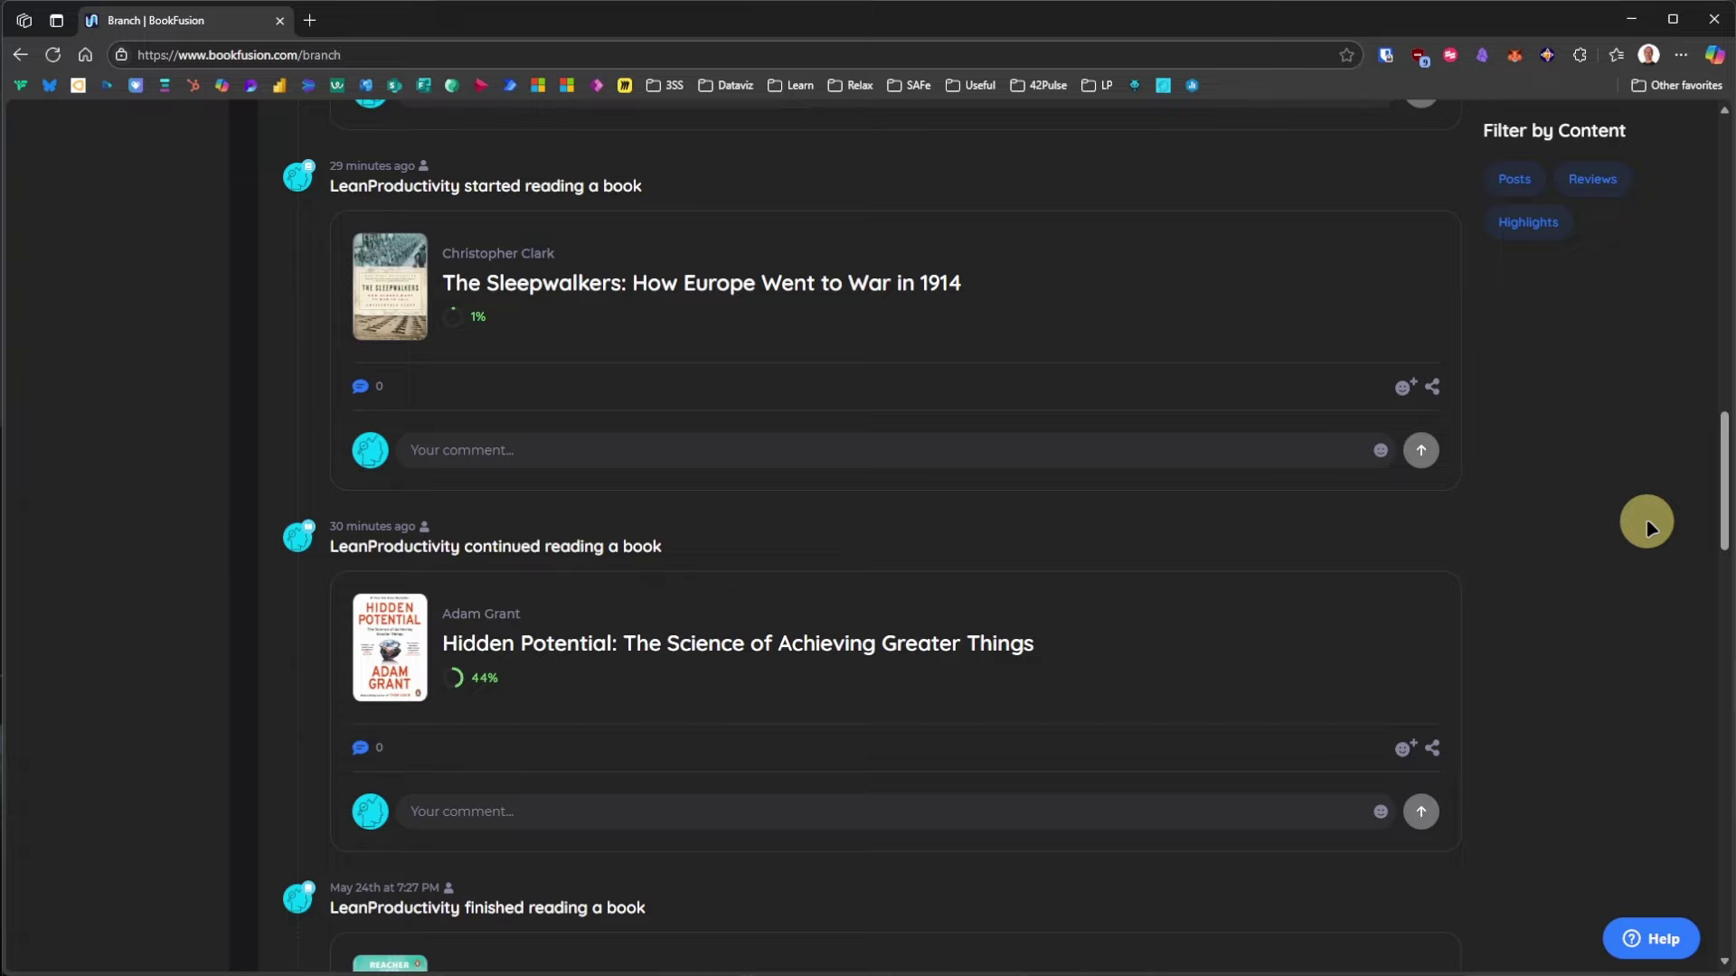
Step: Open the public Standard eBooks library and join it
left_click_drag(1727, 504, 1728, 199)
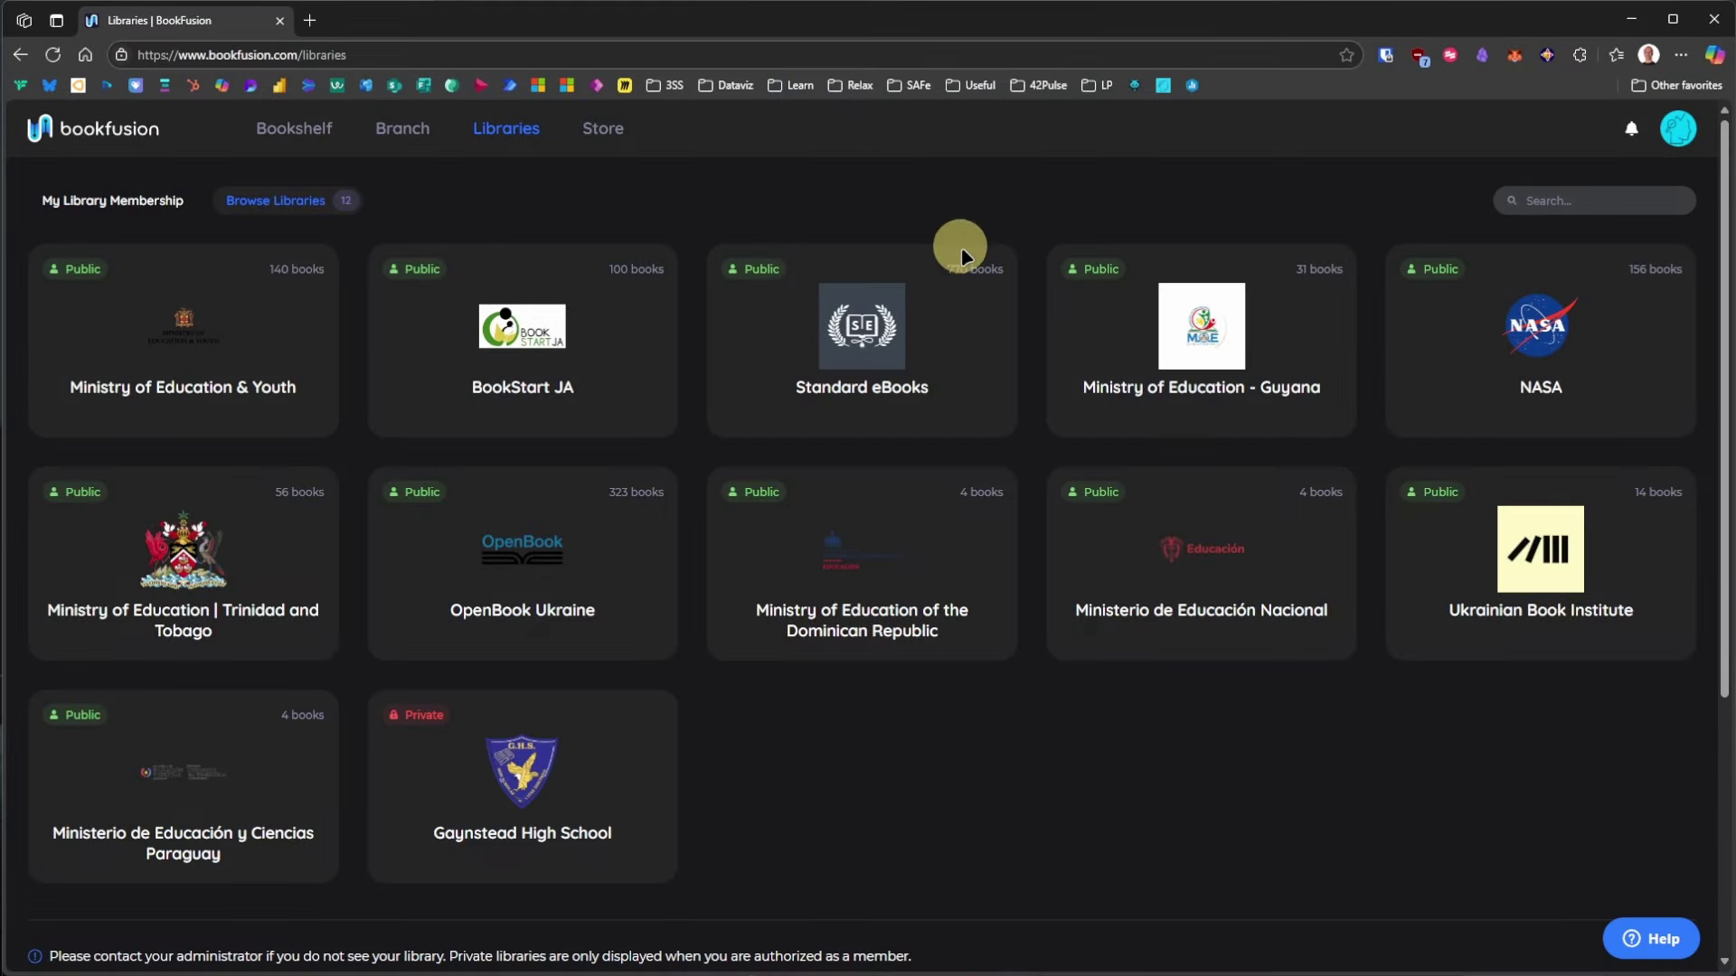
left_click(918, 332)
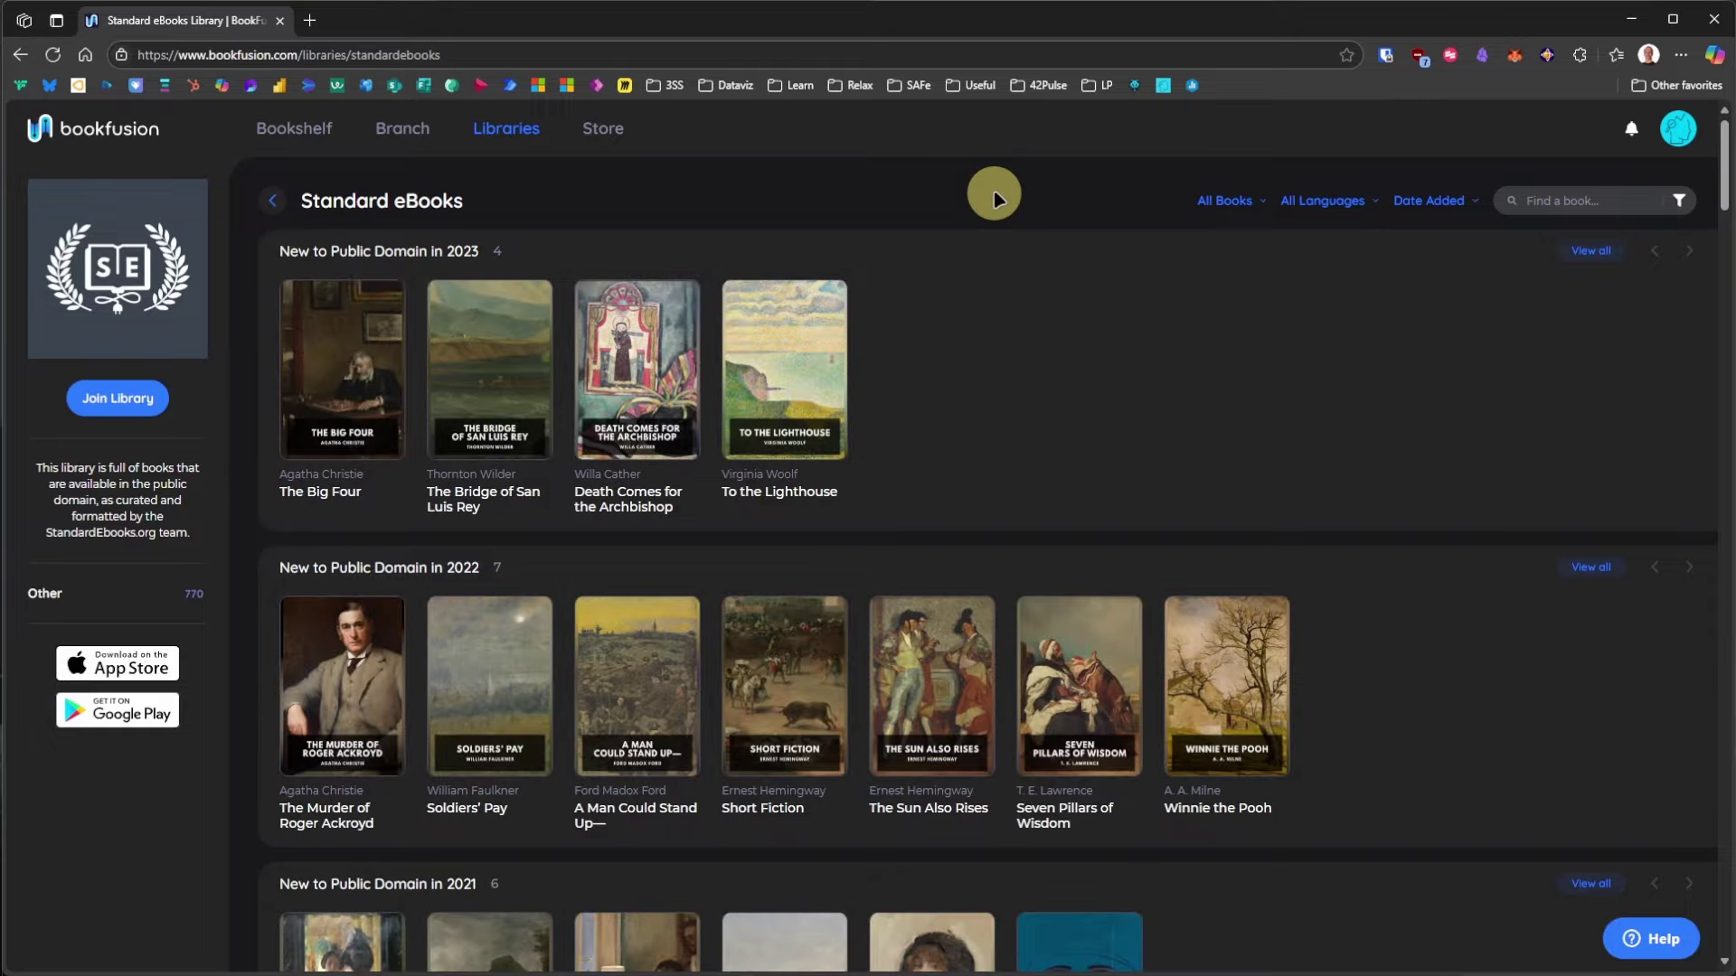
left_click(125, 398)
left_click(813, 282)
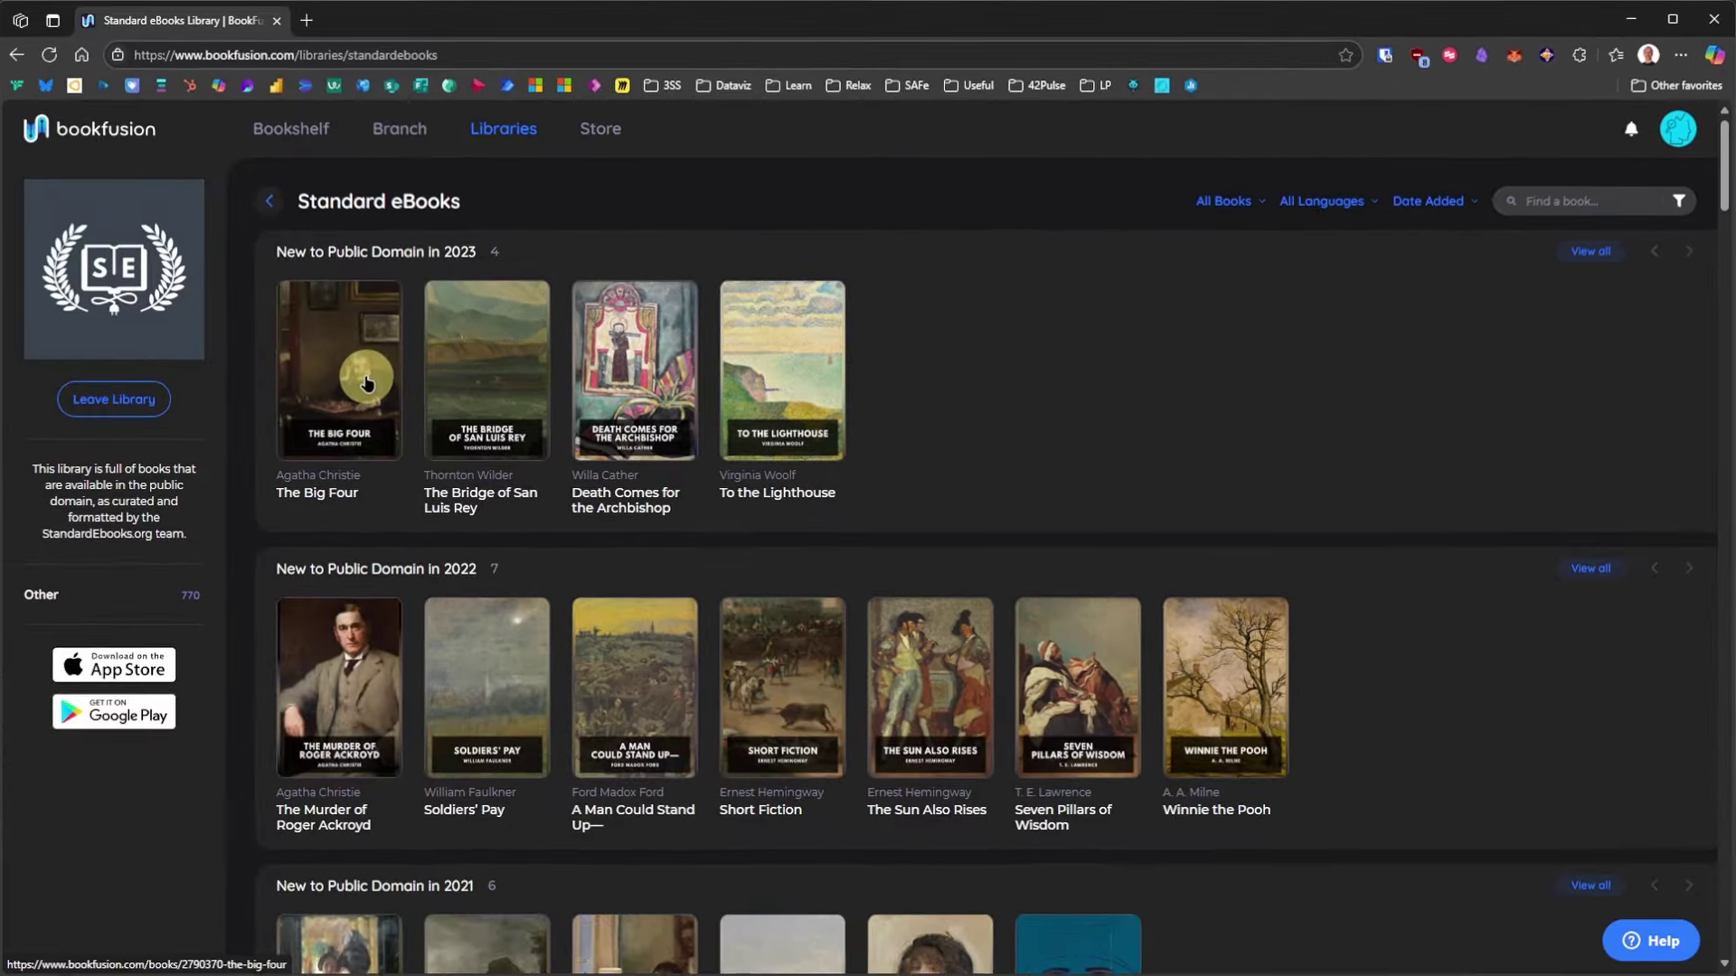
Step: Open The Big Four, look through its contents, reviews and description, and borrow the book
left_click(366, 383)
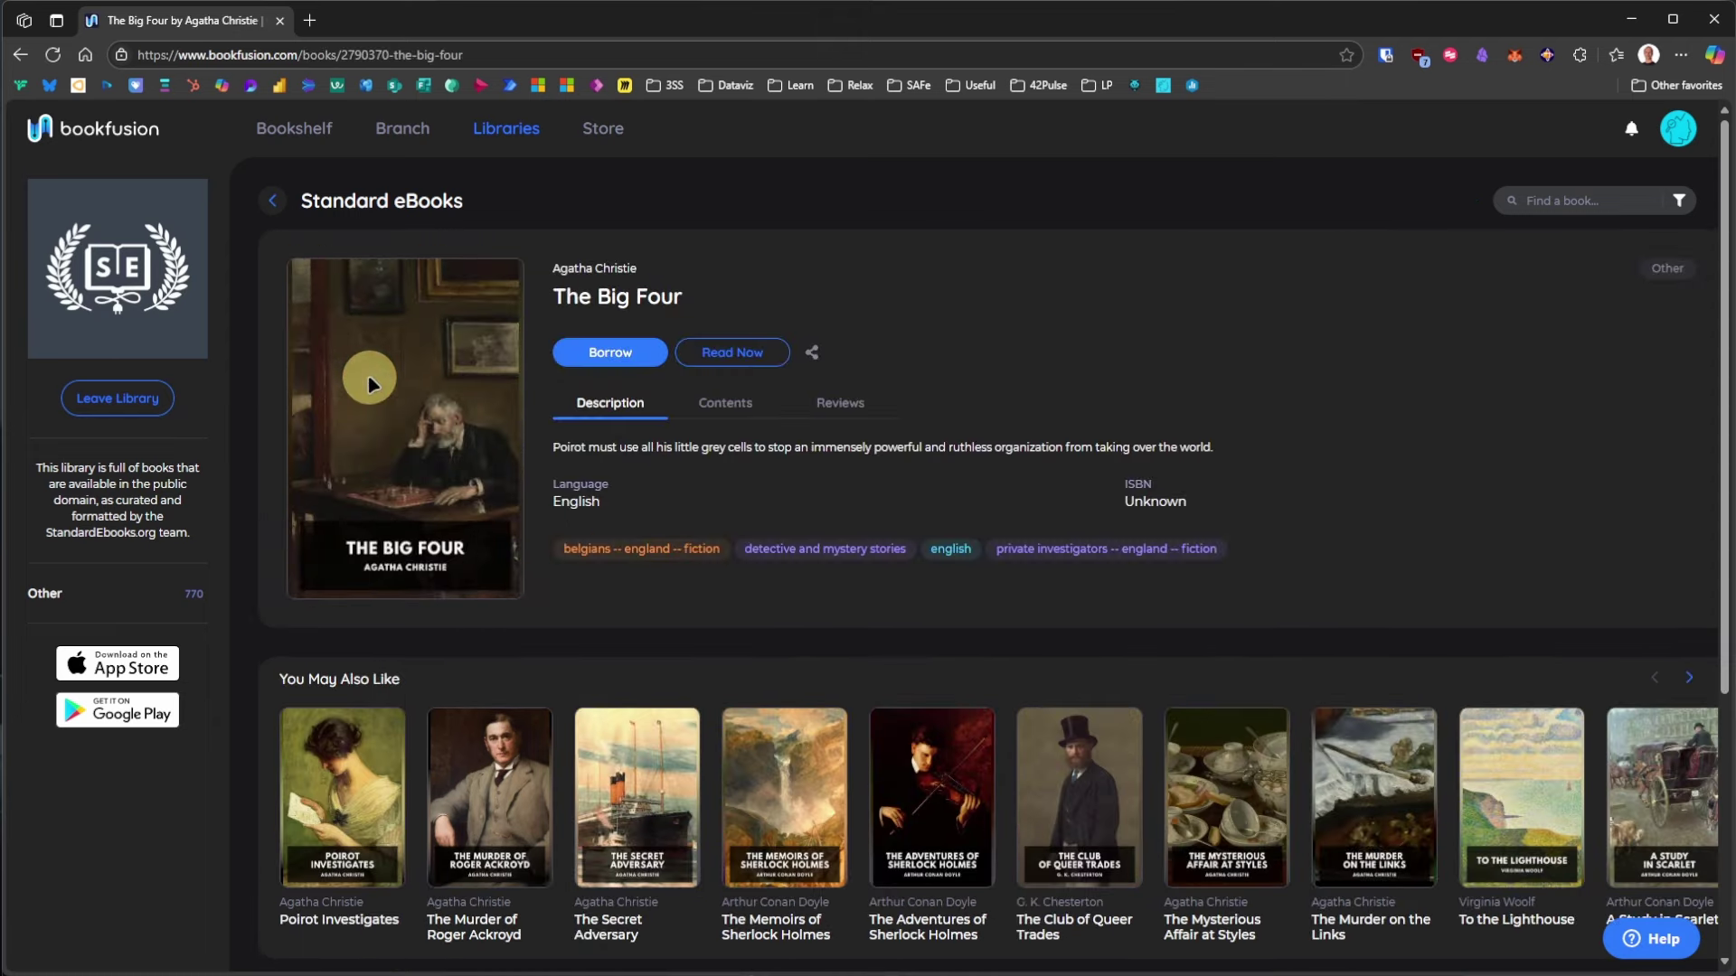
left_click(741, 399)
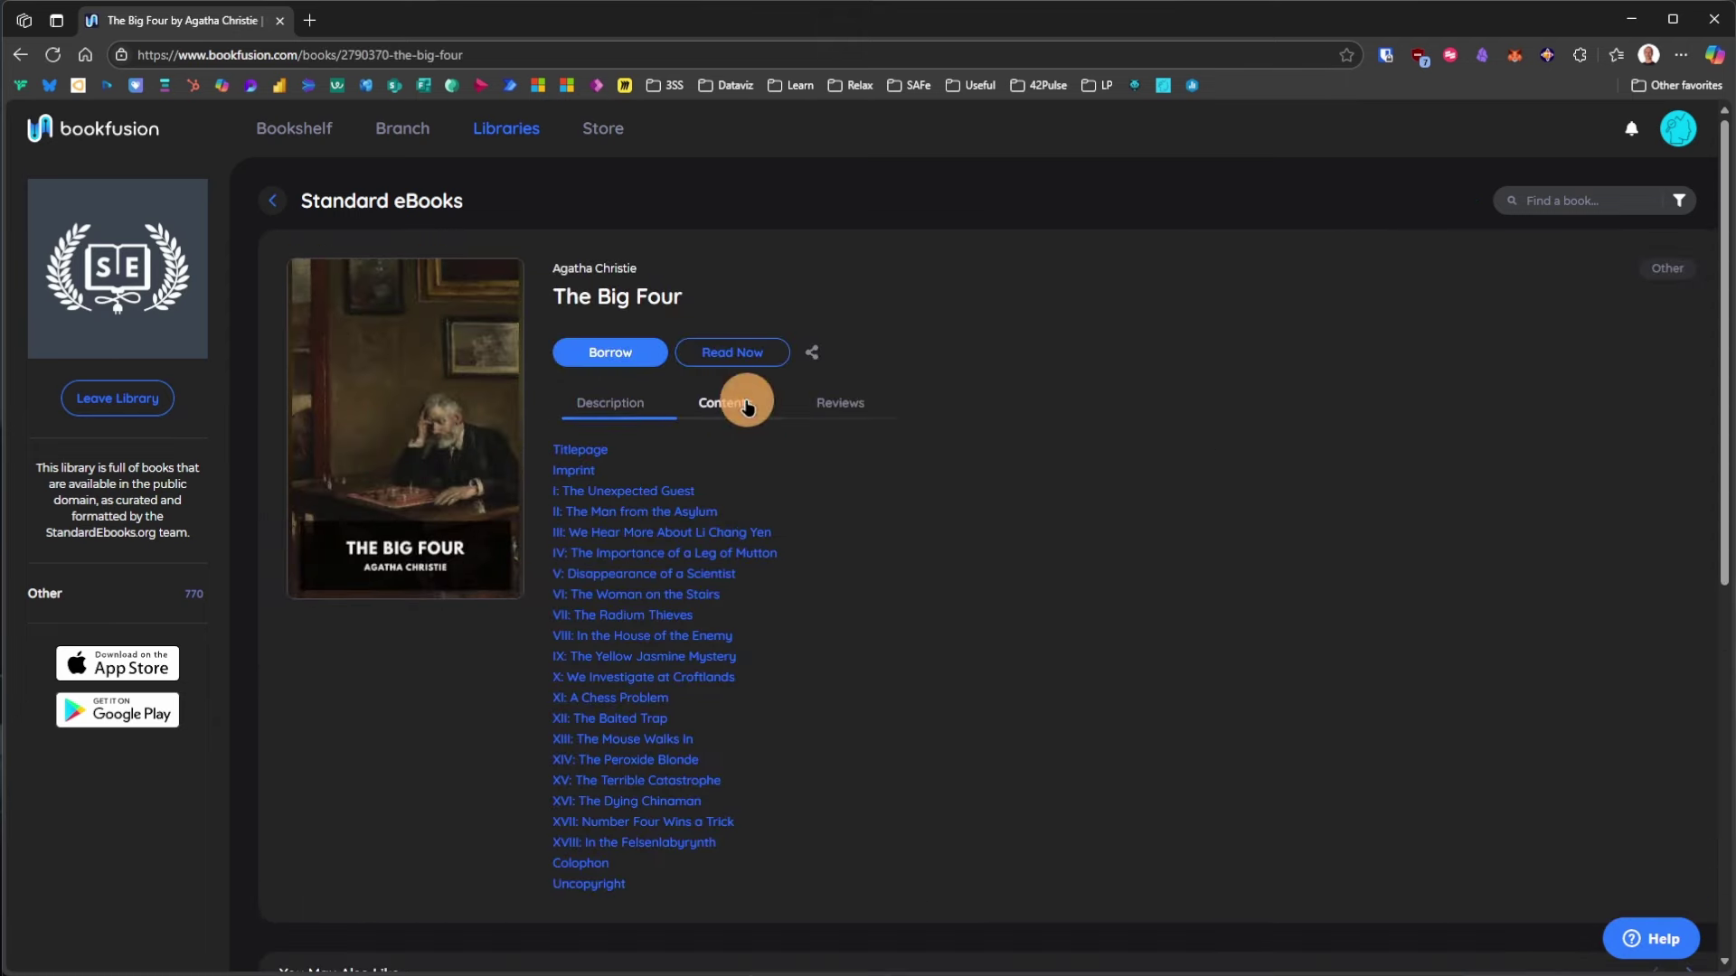
left_click(845, 402)
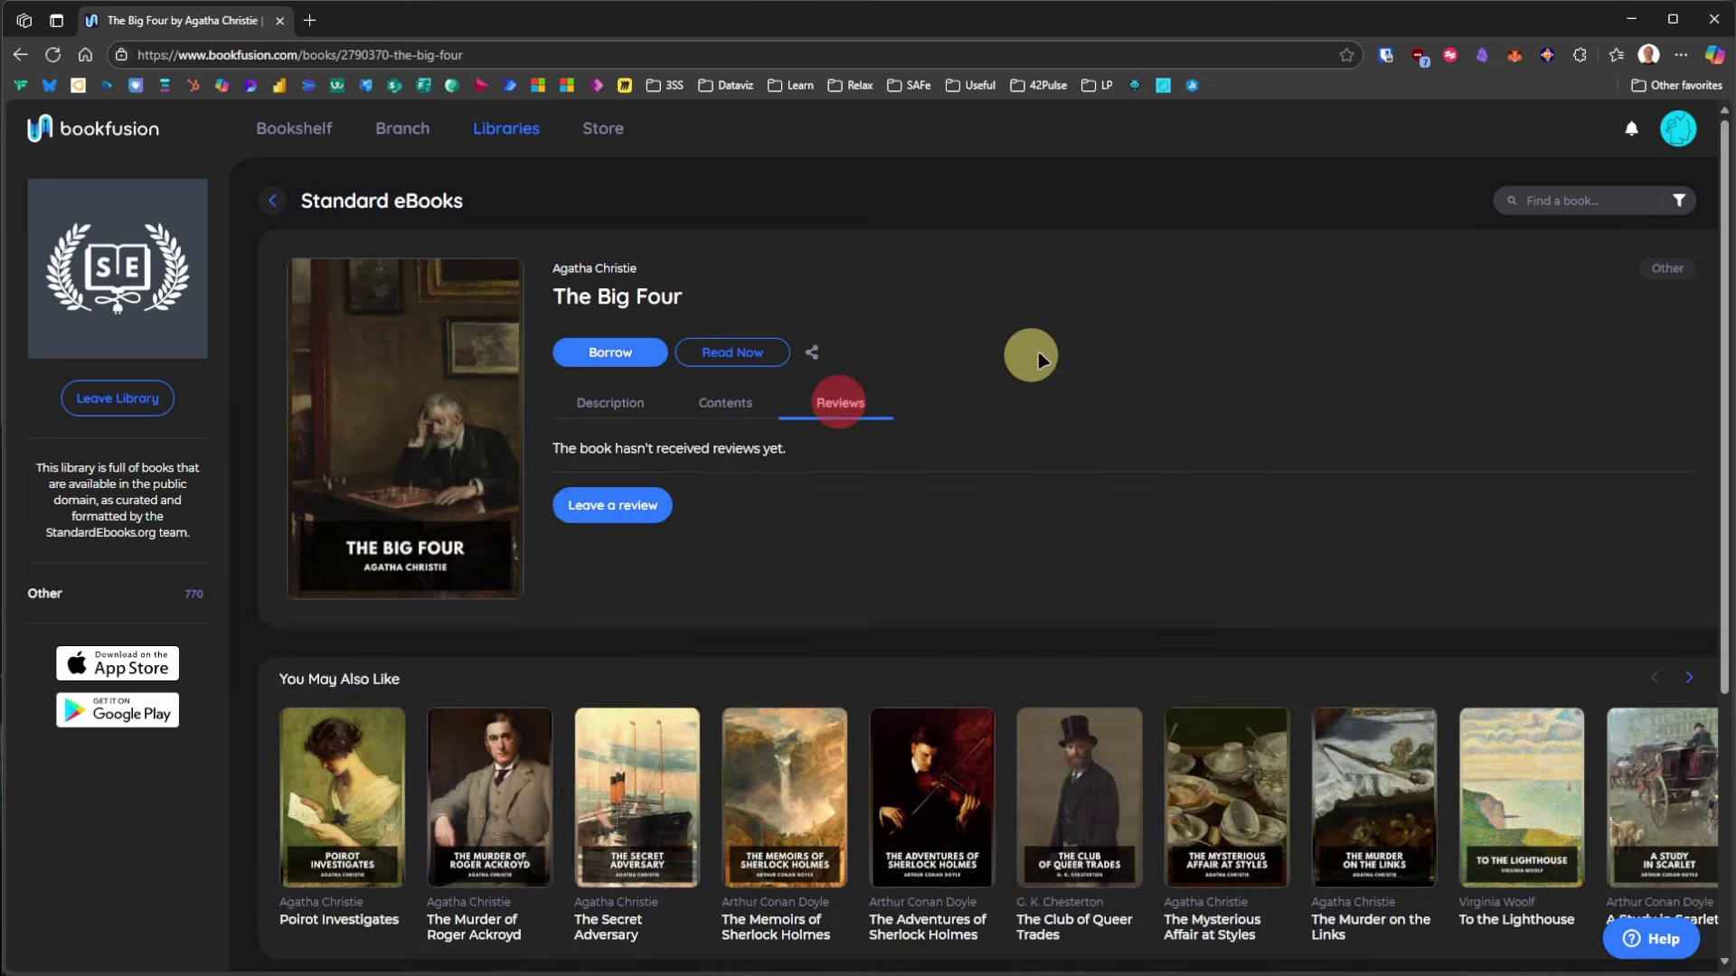
left_click(620, 405)
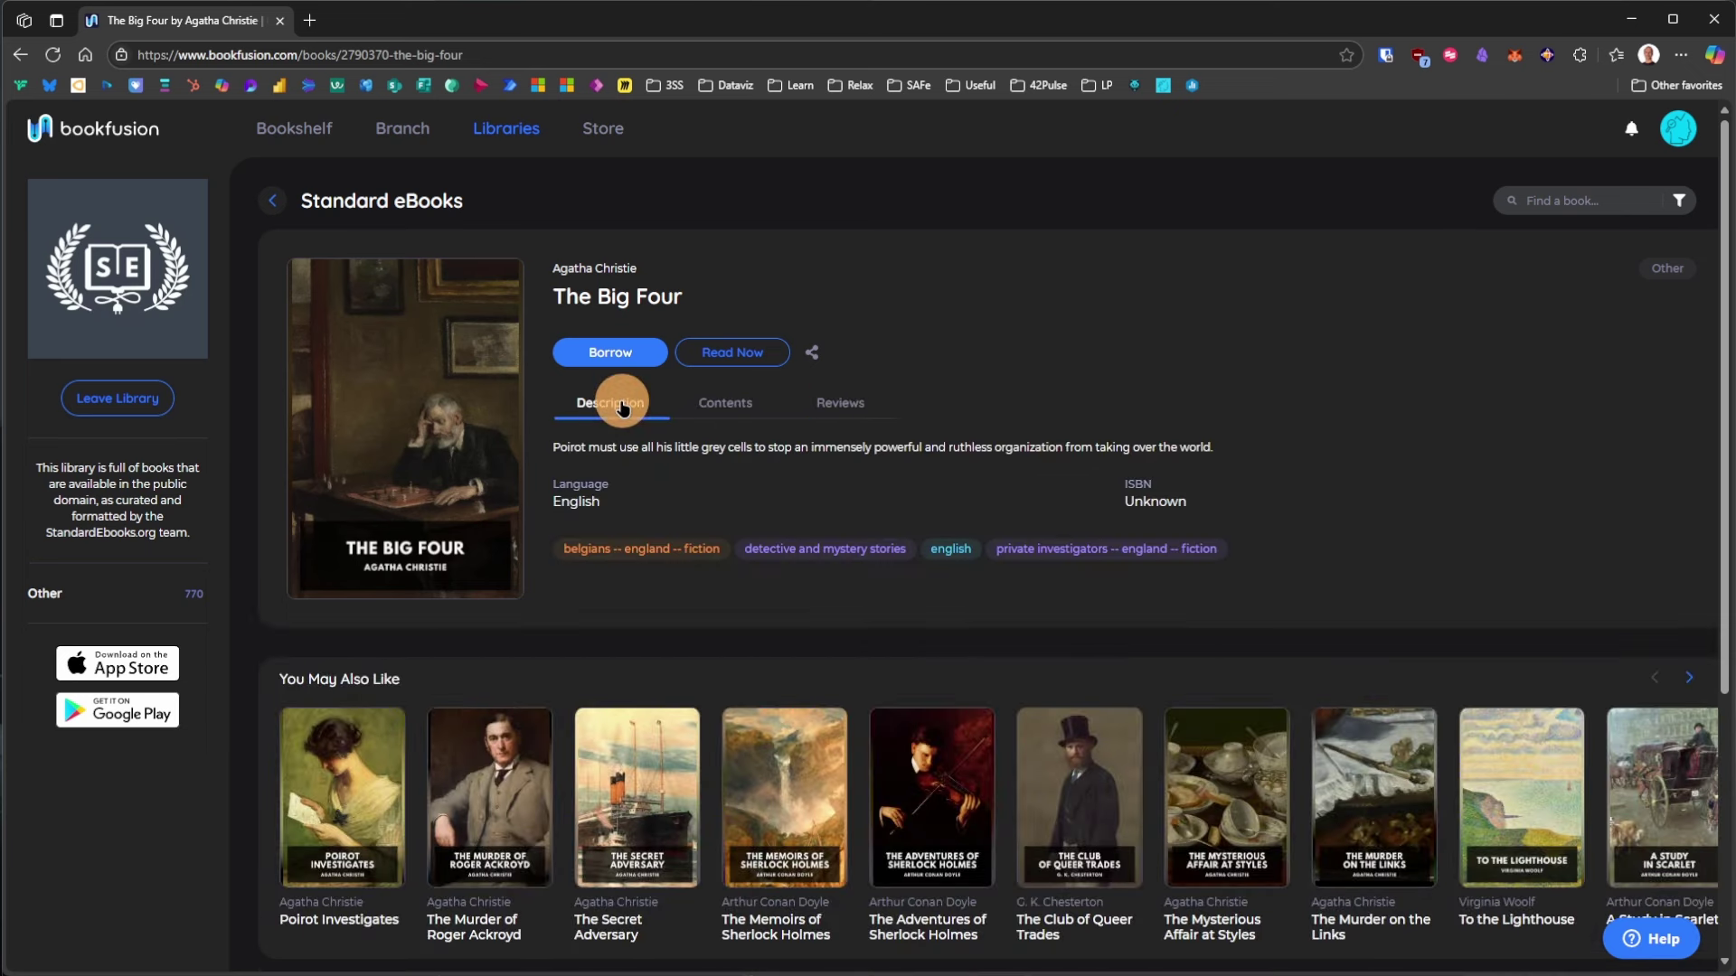
left_click(620, 354)
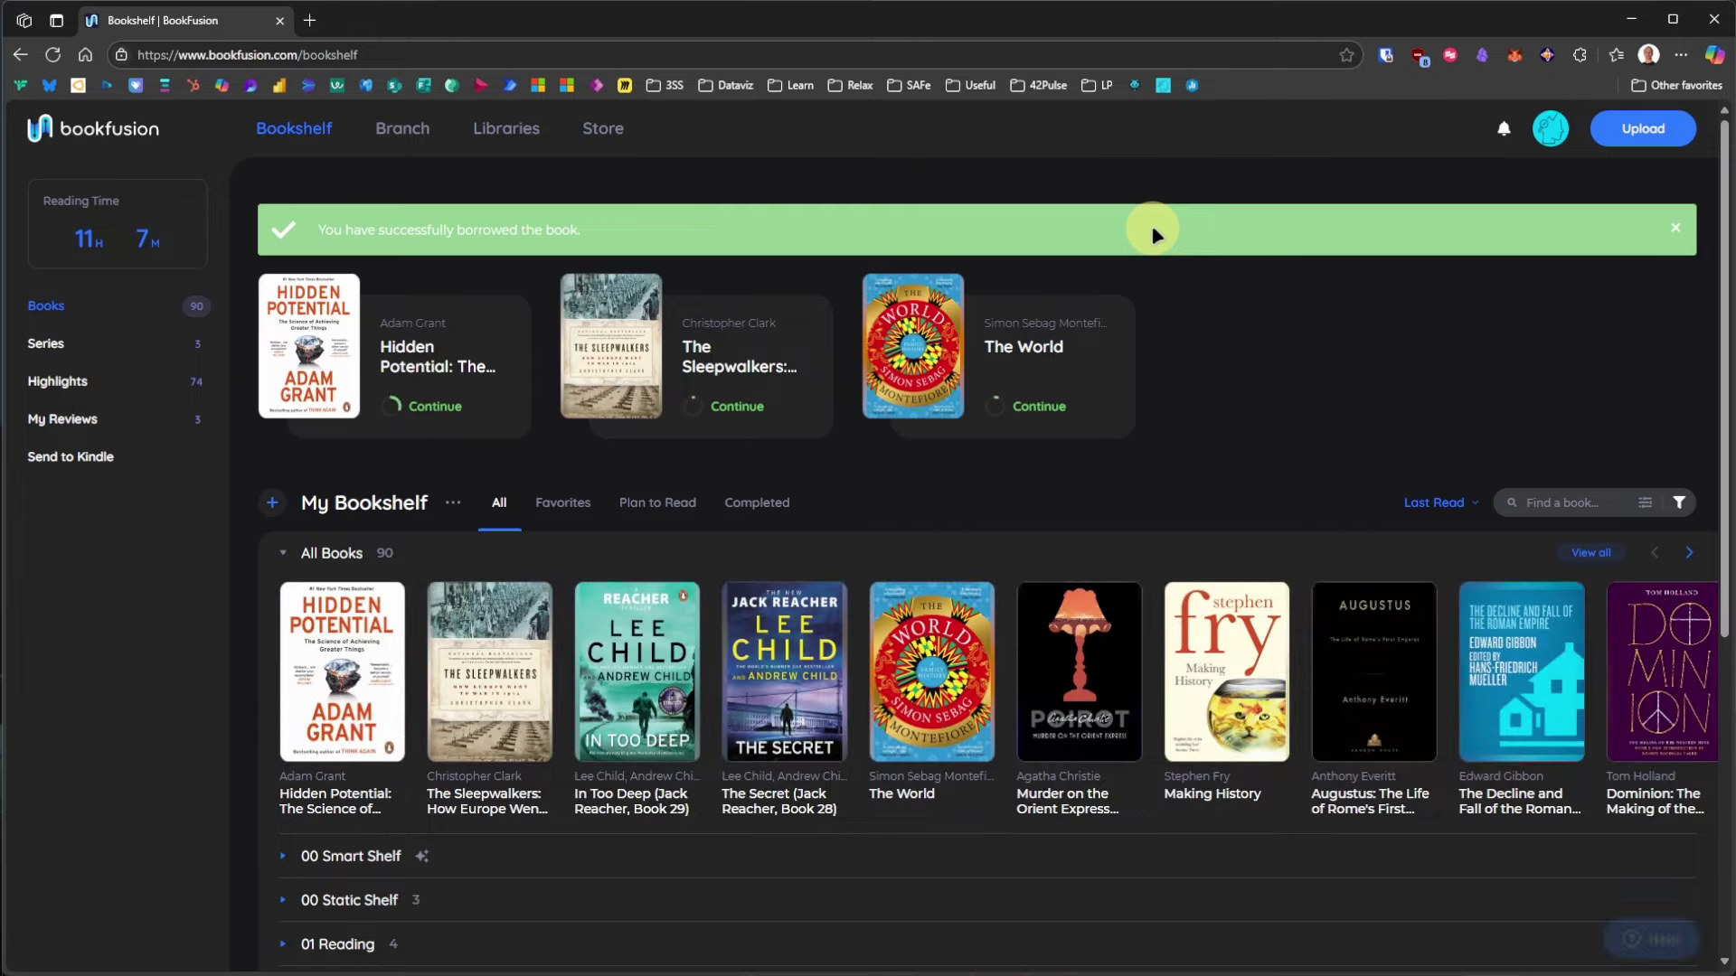
Step: Sort the bookshelf by date added and open The Big Four in the reader at chapter I, The Unexpected Guest
left_click(1439, 503)
left_click(1419, 461)
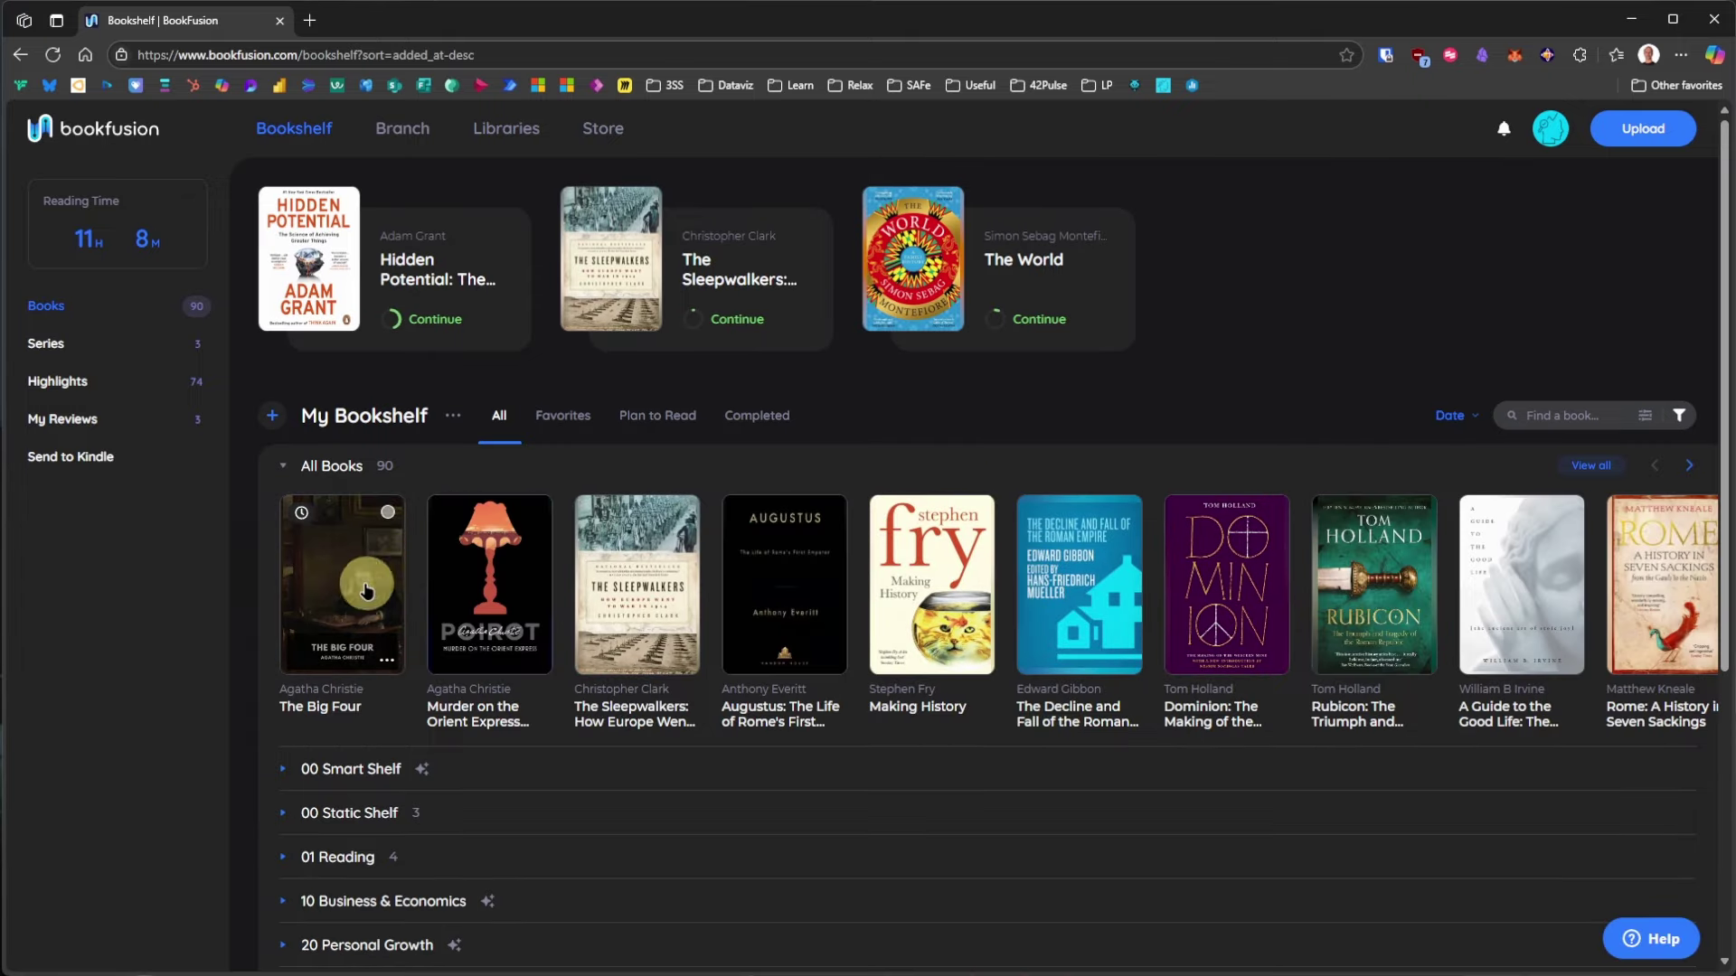
left_click(353, 580)
left_click(852, 317)
left_click(1705, 529)
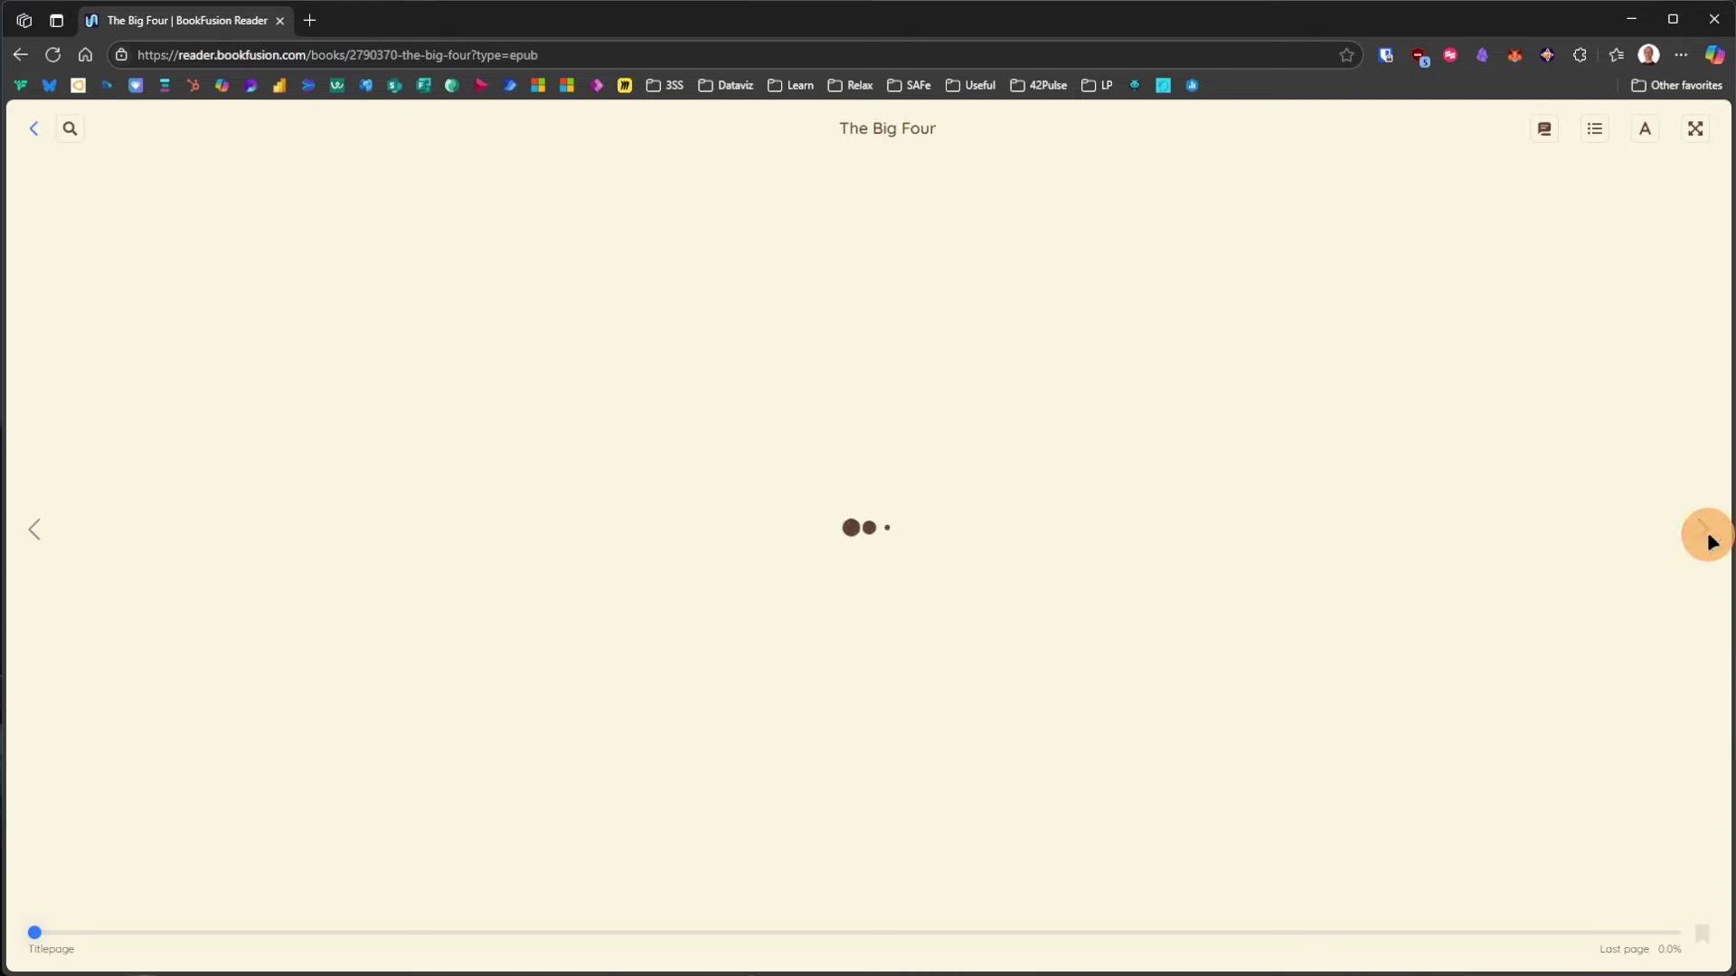
Step: Highlight a passage in the chapter's first paragraph in green and one in the third paragraph in red, and return to the bookshelf
left_click_drag(412, 350, 562, 402)
left_click(385, 442)
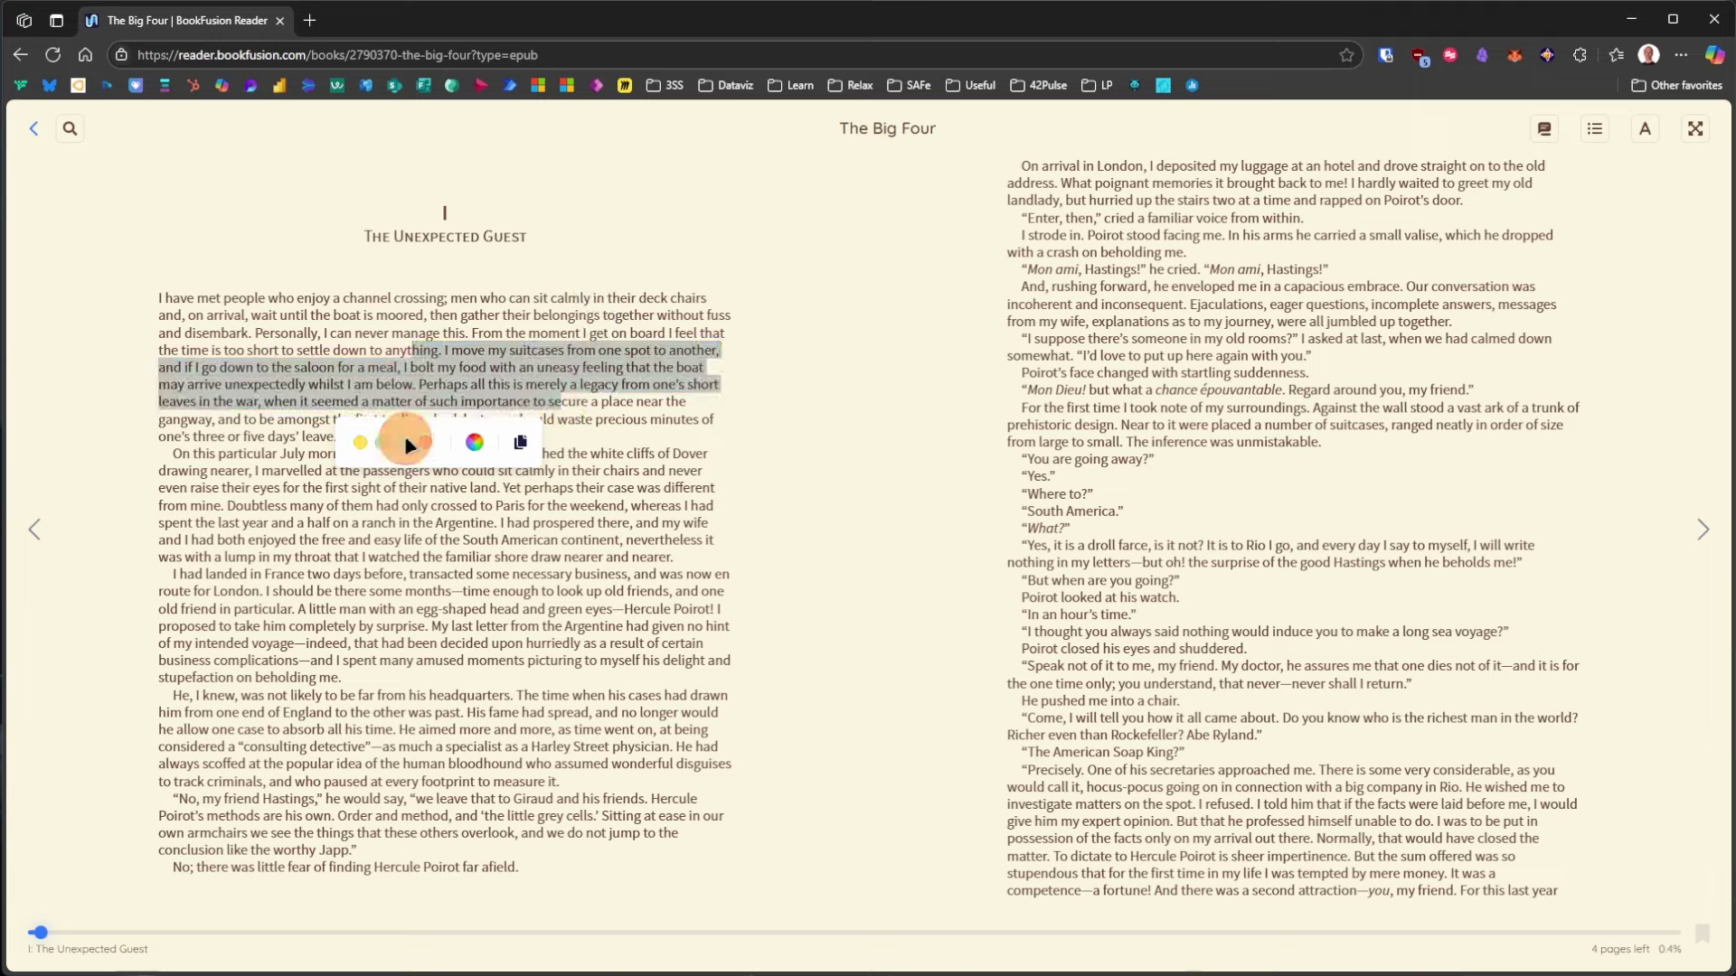
left_click_drag(395, 591, 466, 624)
left_click(427, 666)
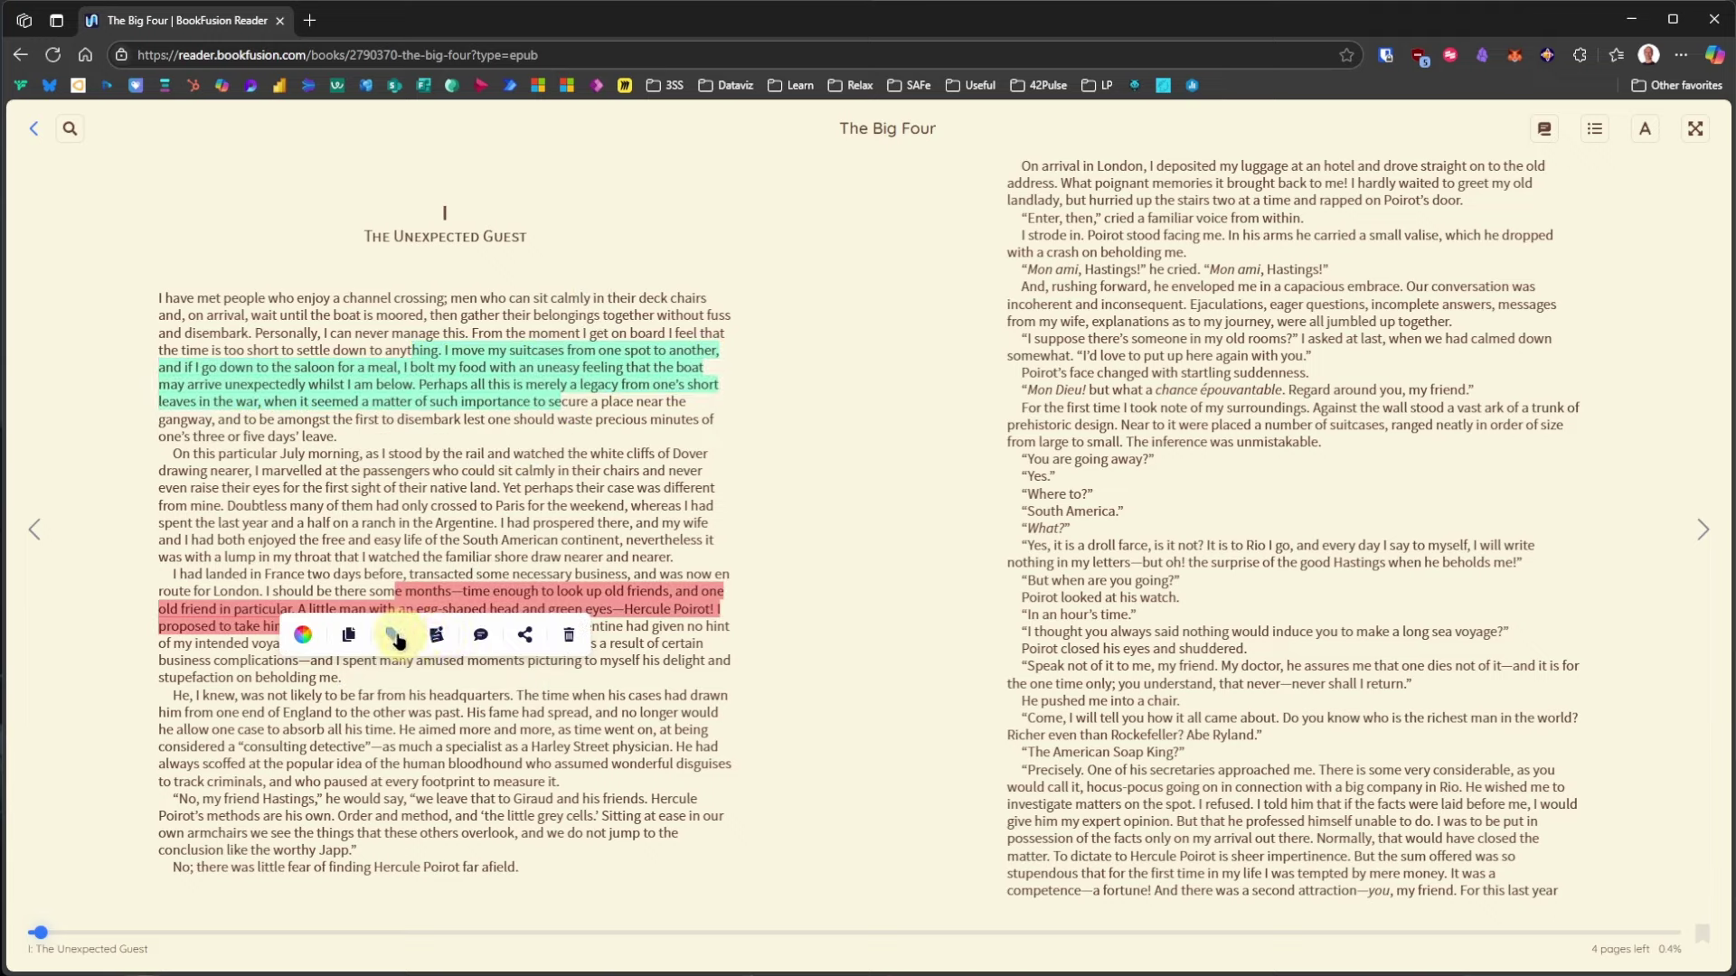
left_click(568, 635)
left_click(788, 630)
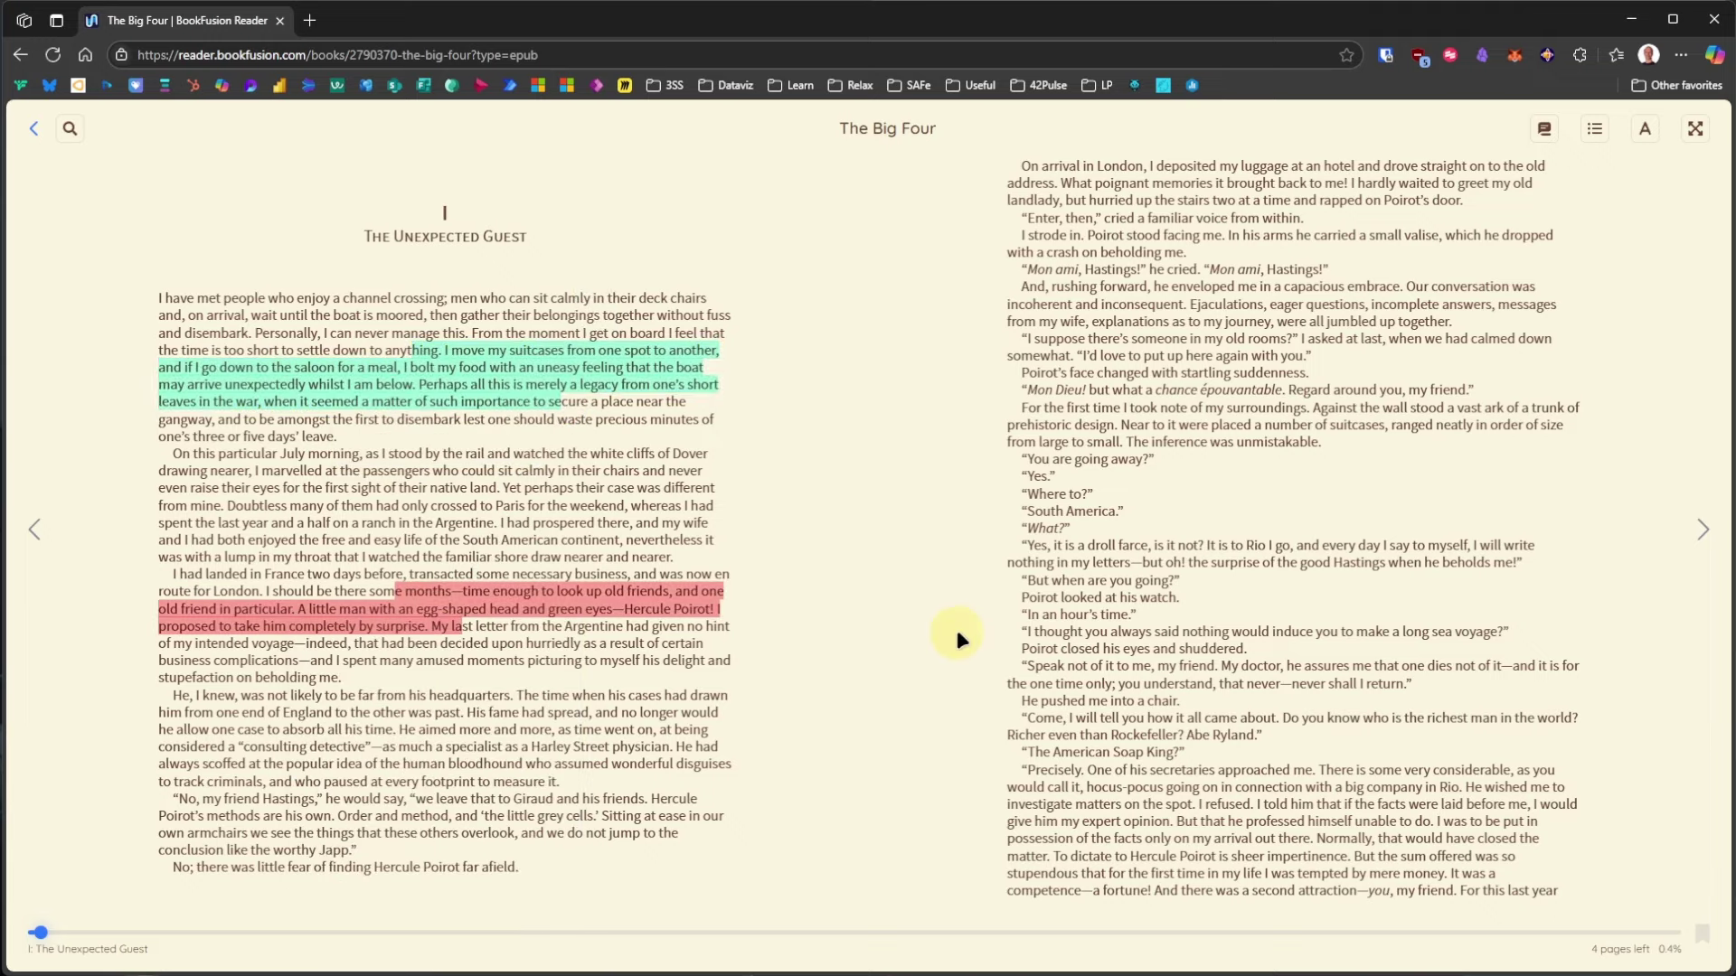
left_click(33, 128)
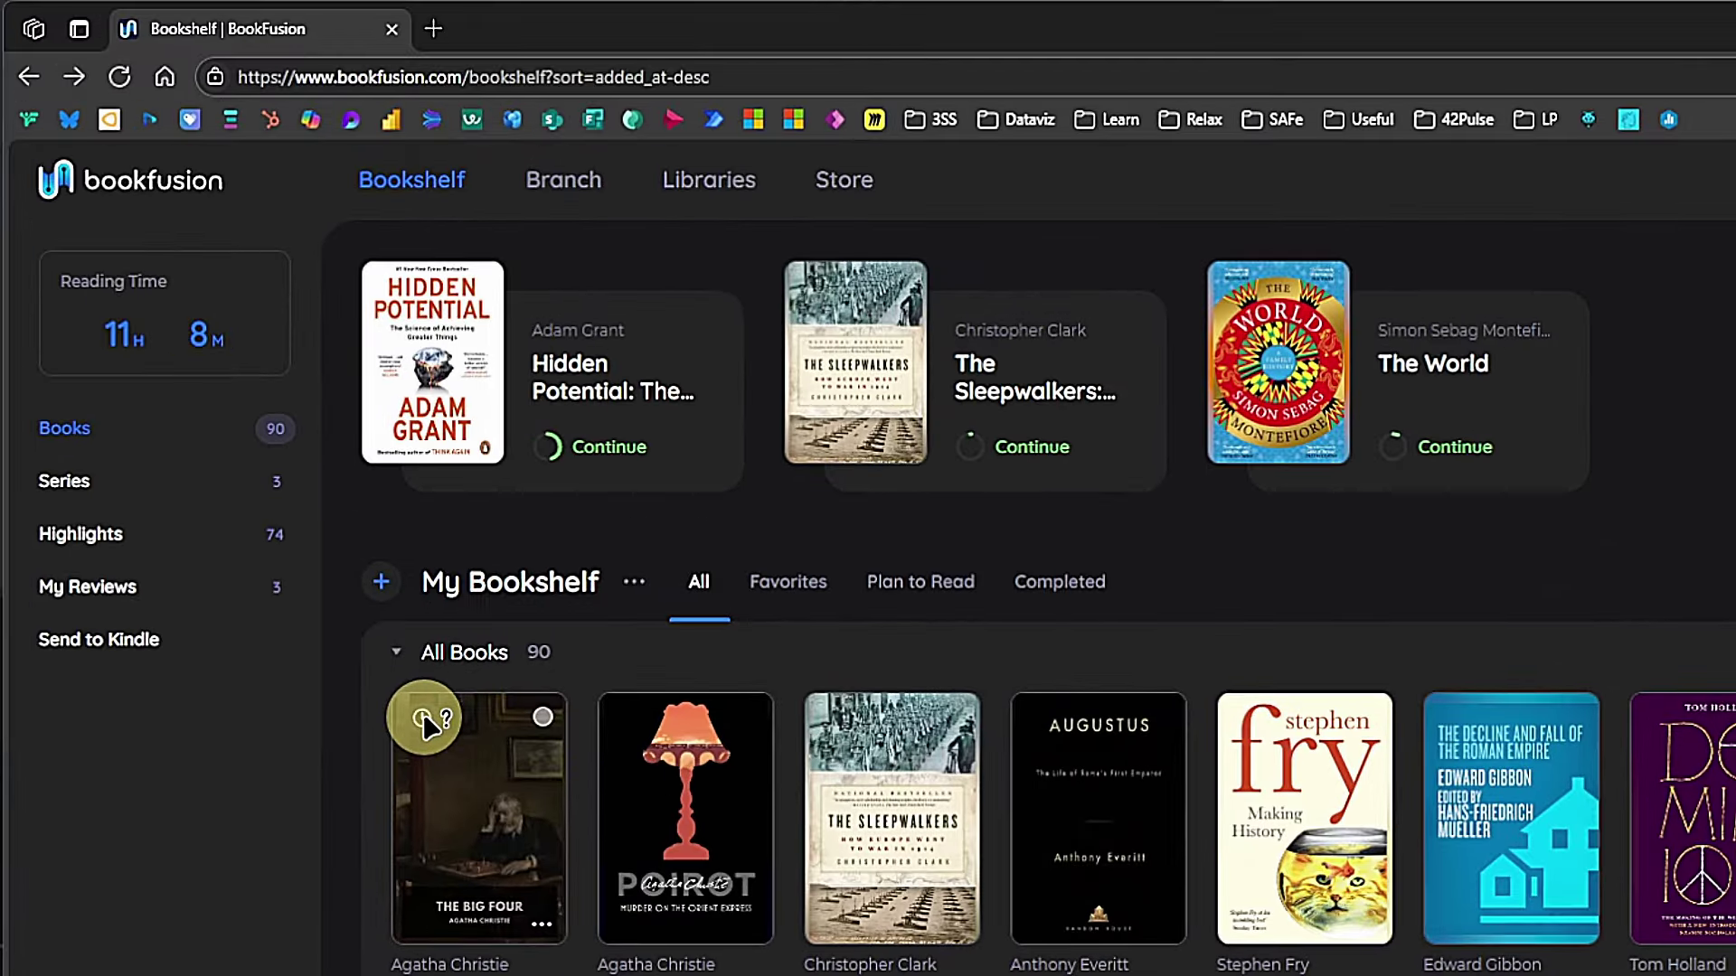
mouse_move(425, 720)
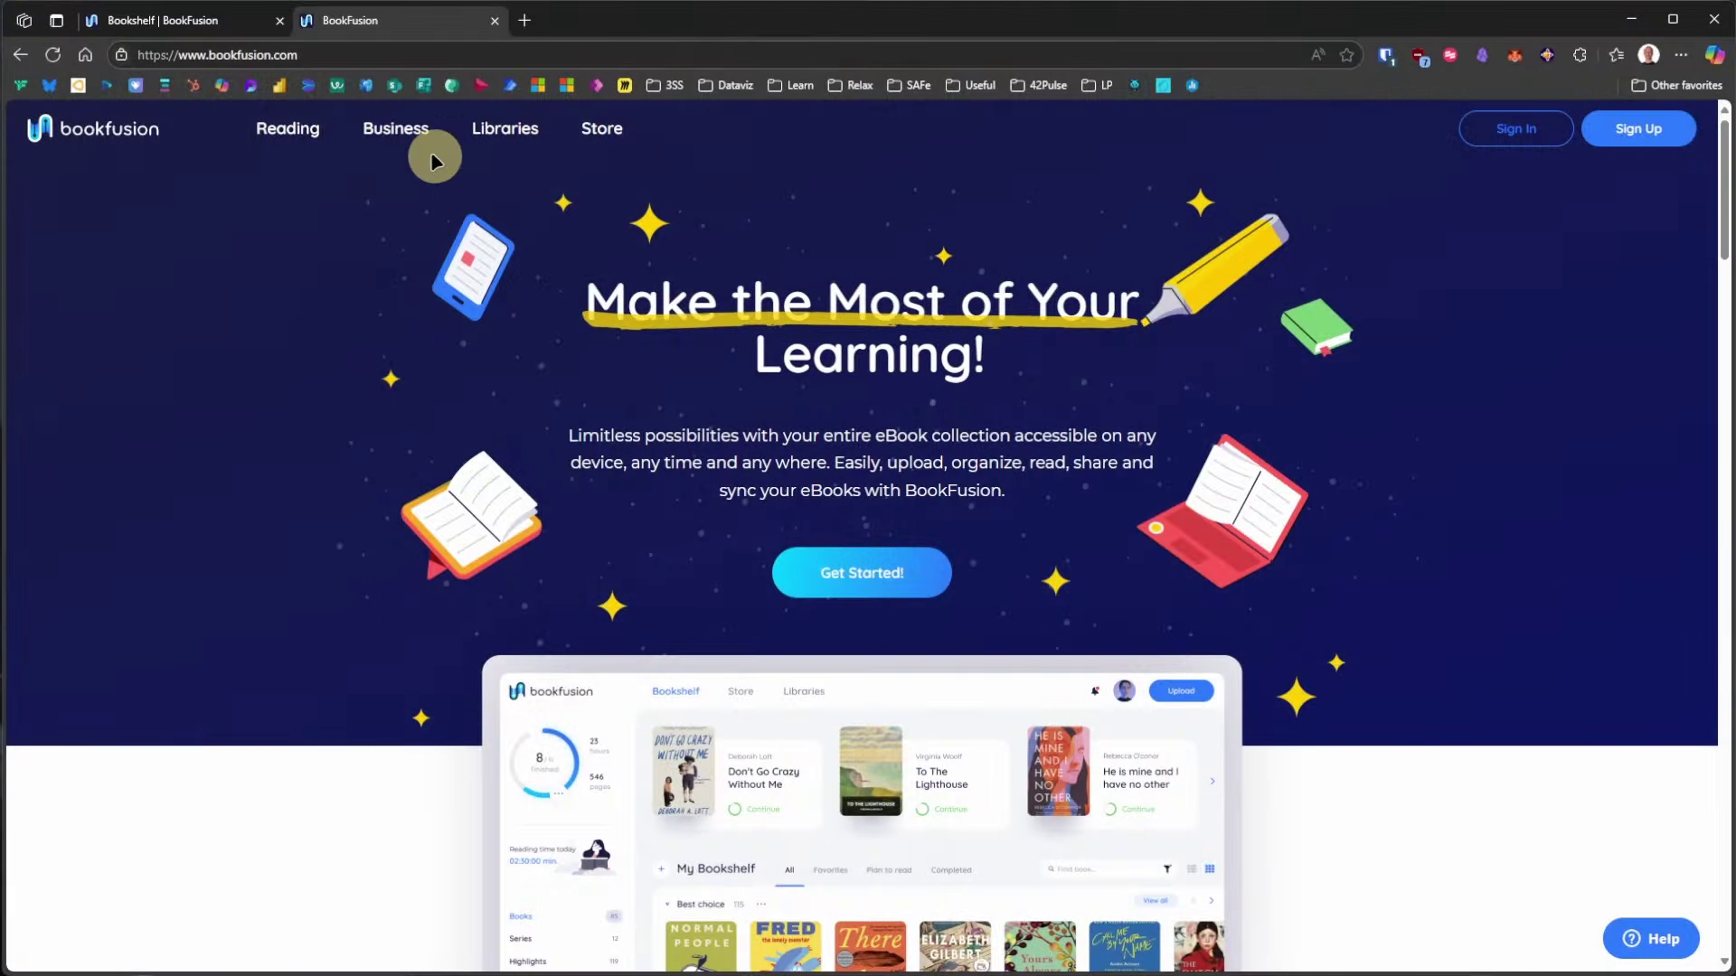
Step: Open BookFusion's business site and sign in to the organization account with the account e-mail and password
left_click(430, 150)
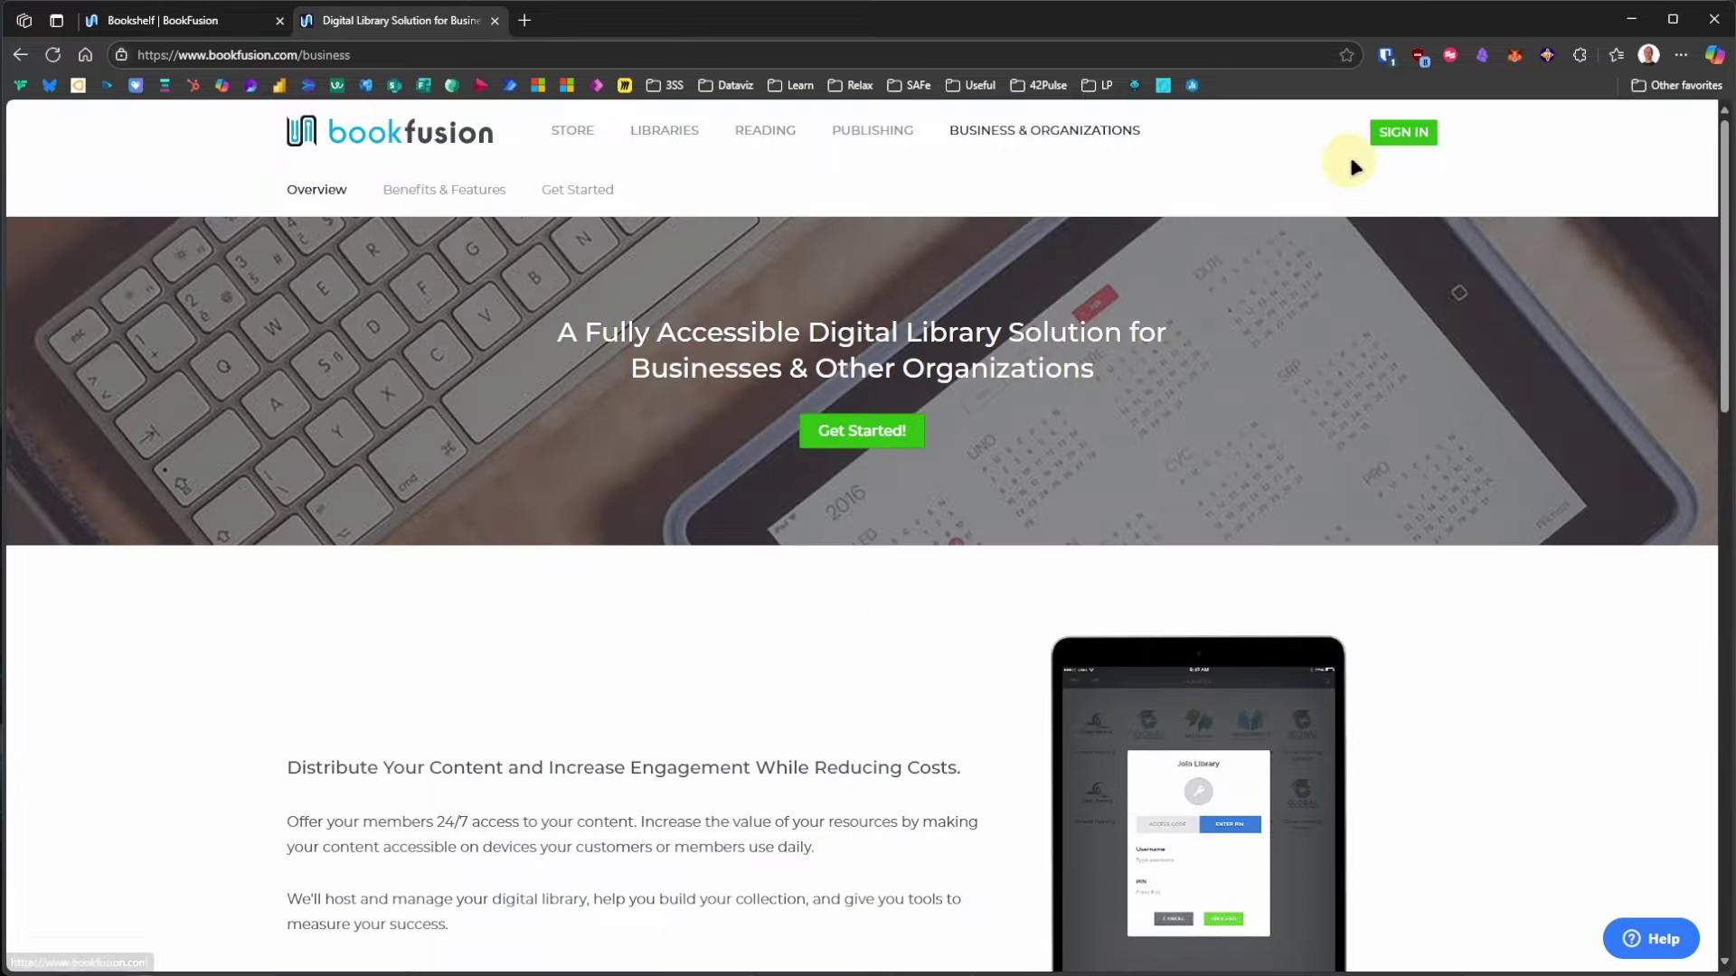
left_click(1397, 136)
left_click(1011, 391)
left_click(902, 446)
left_click(961, 461)
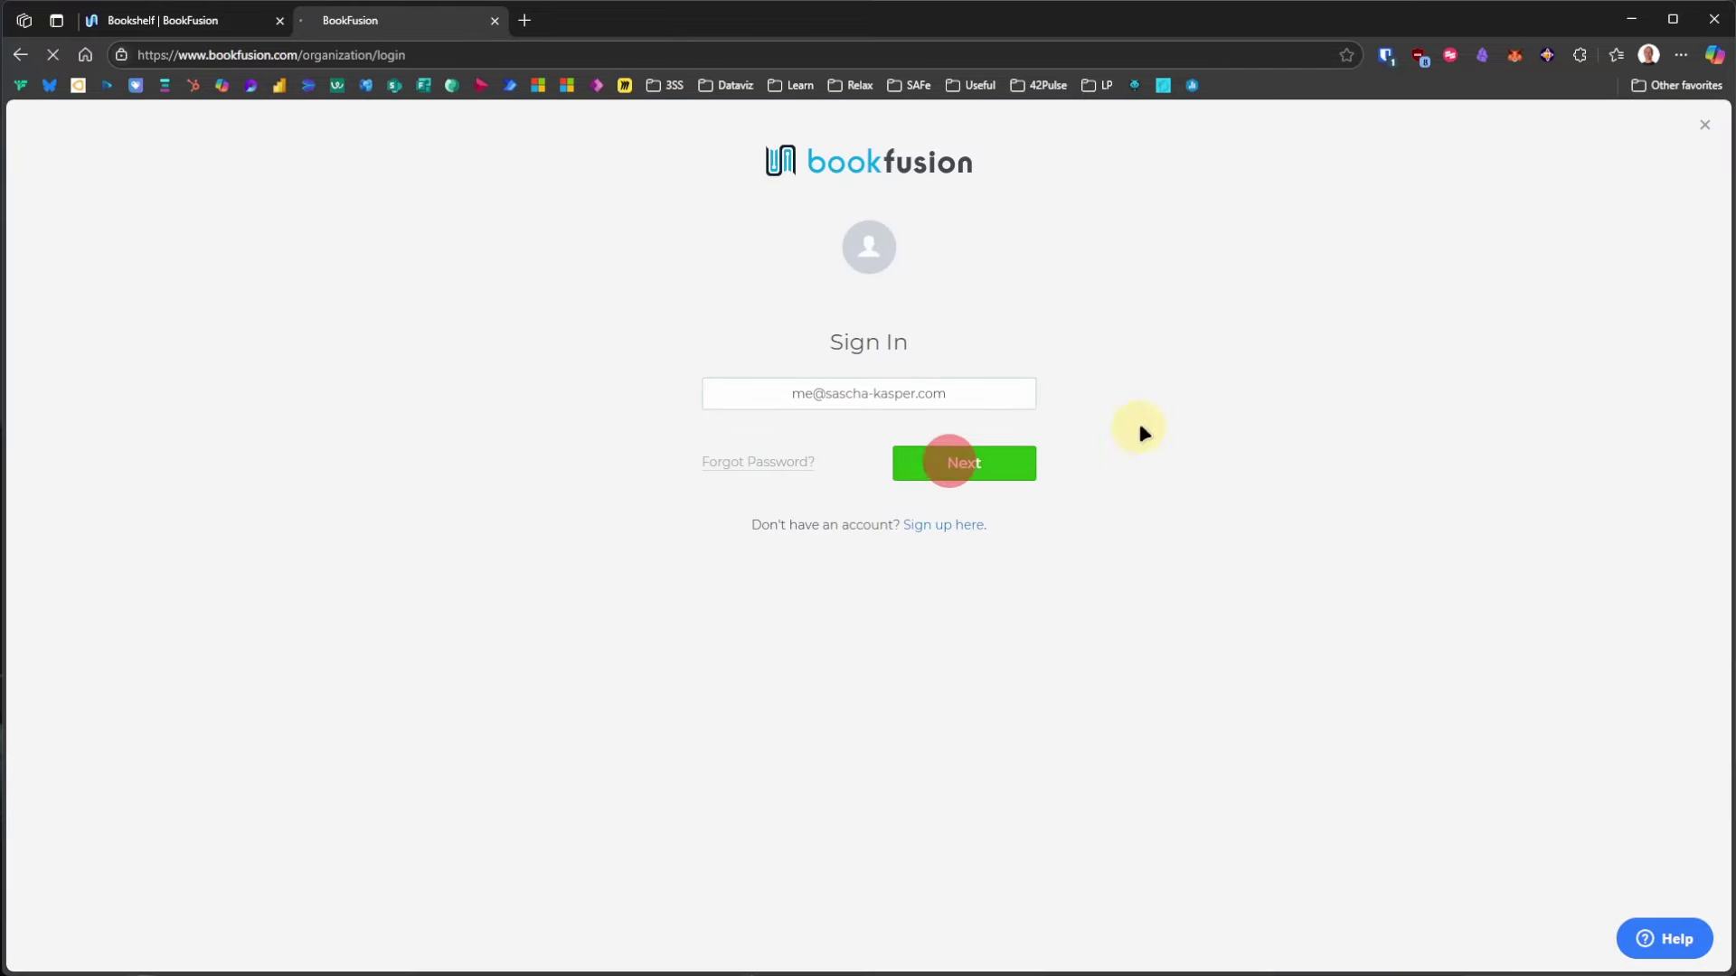
left_click(976, 442)
left_click(915, 495)
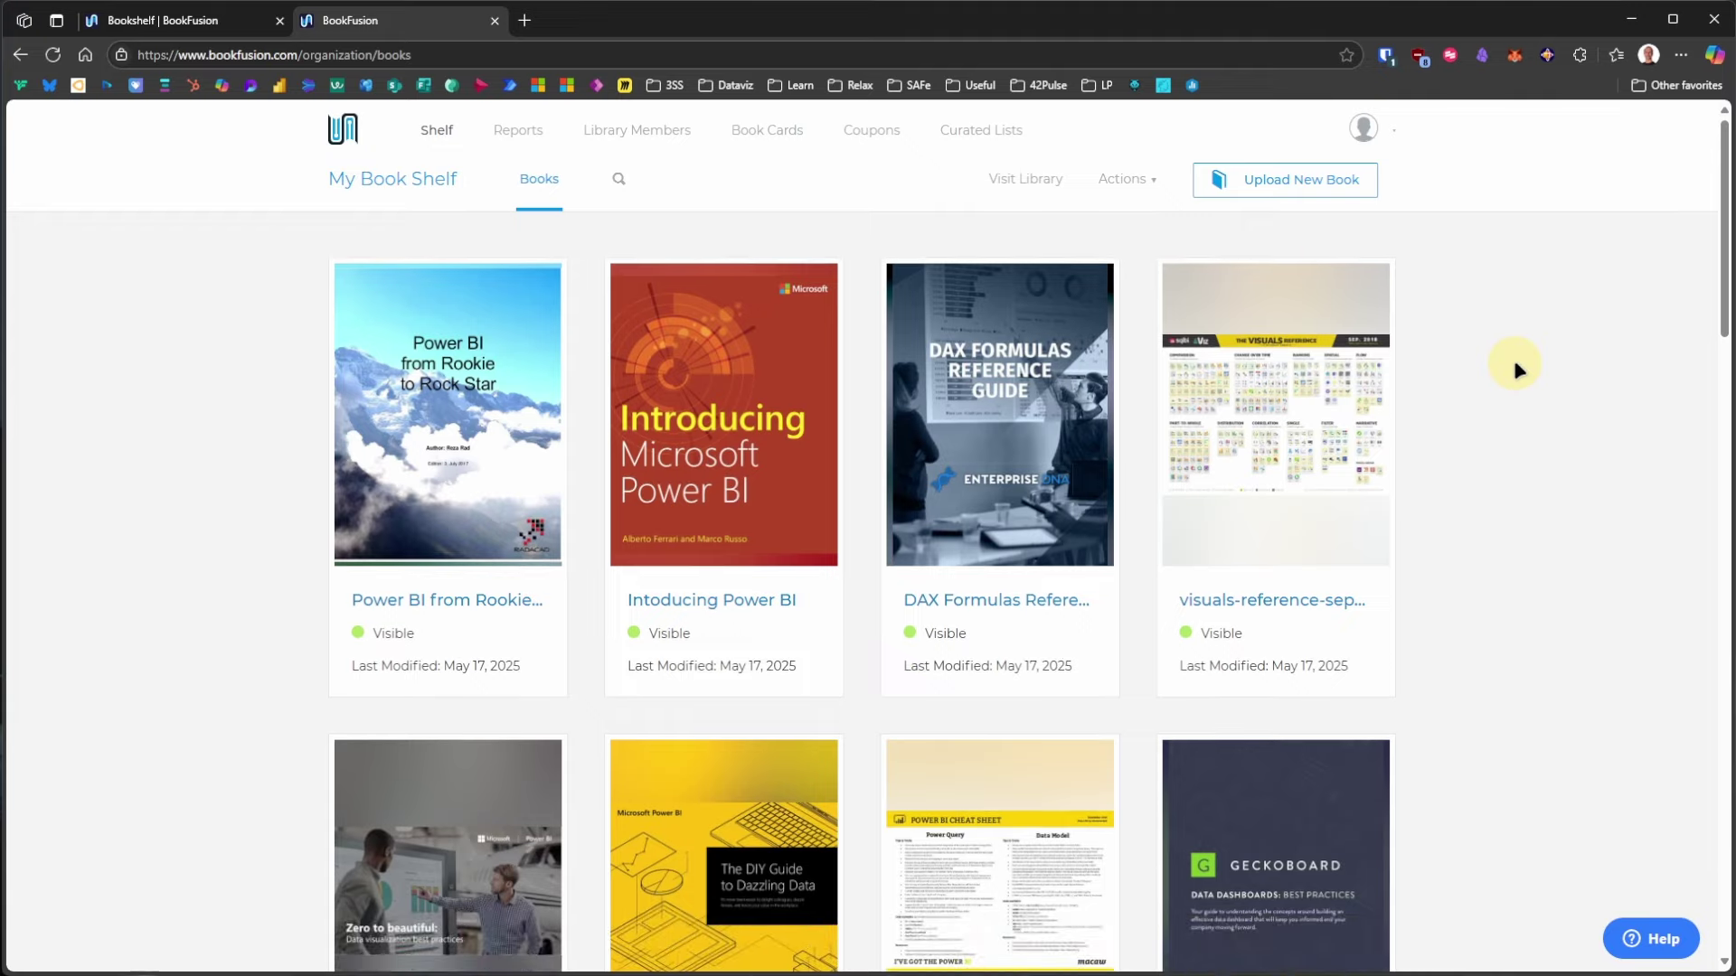
Step: Upload the PDF "Peter Drucker - The Effective Executive [Qwerty80].pdf" to the organization's book shelf and return to the shelf
mouse_move(1721, 208)
left_mouse_down()
mouse_move(1720, 503)
mouse_move(1729, 186)
left_mouse_up()
left_click(1298, 178)
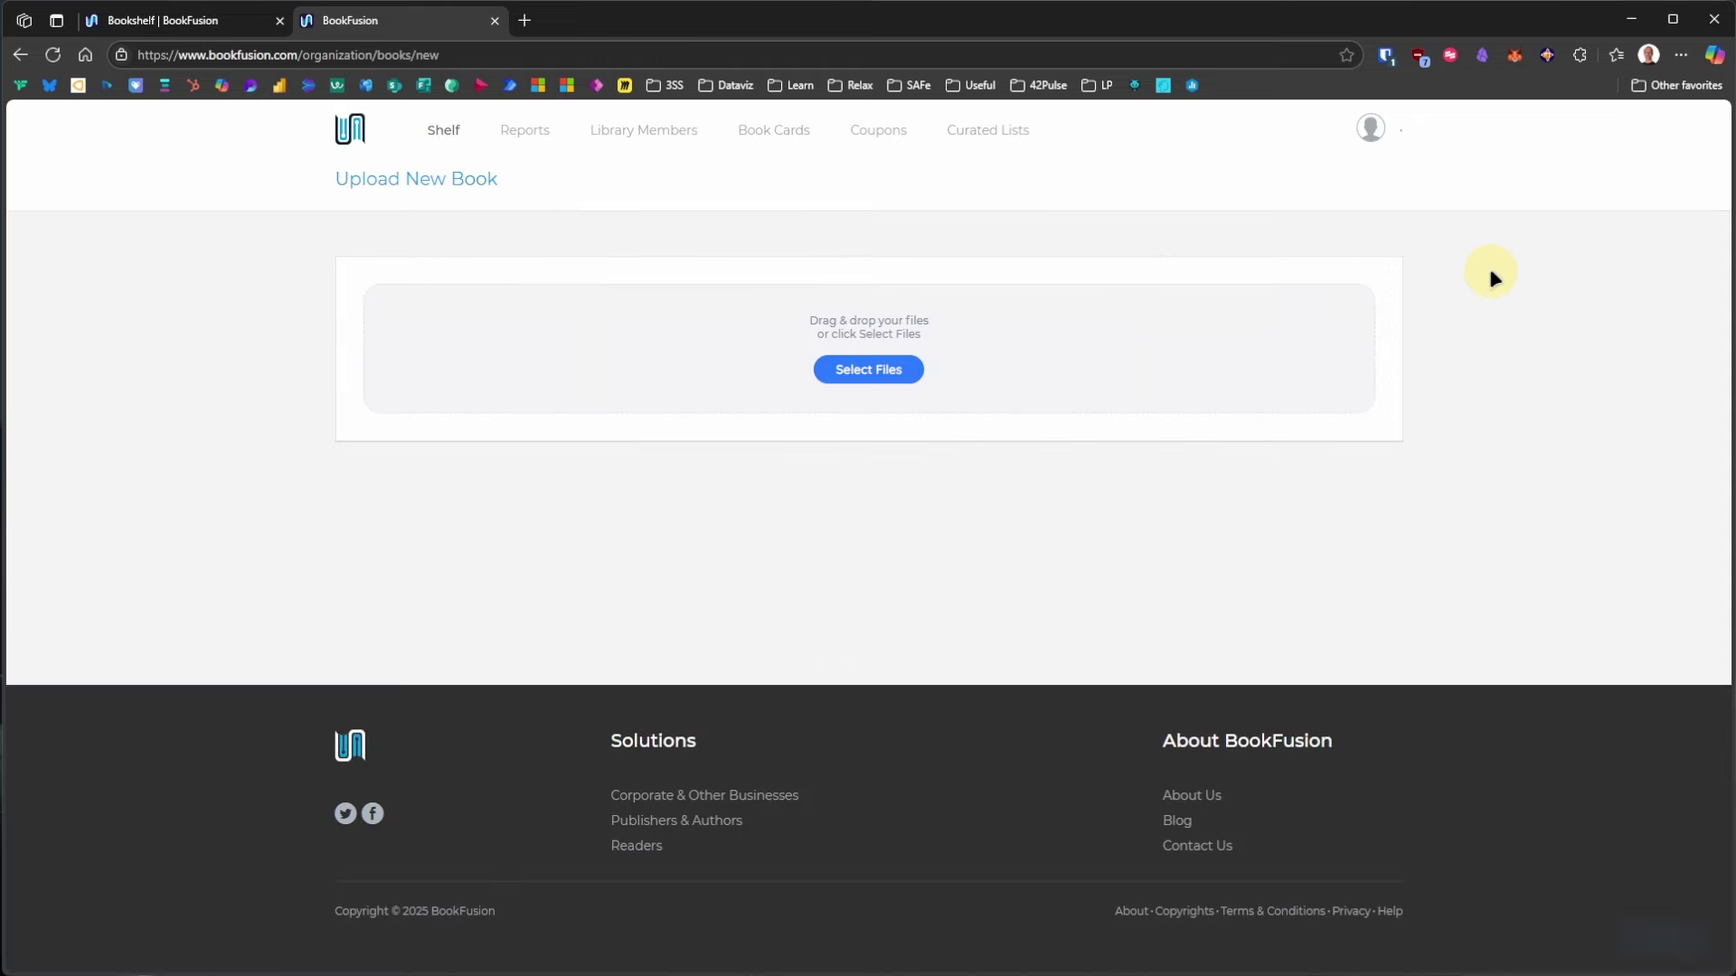
left_click(870, 371)
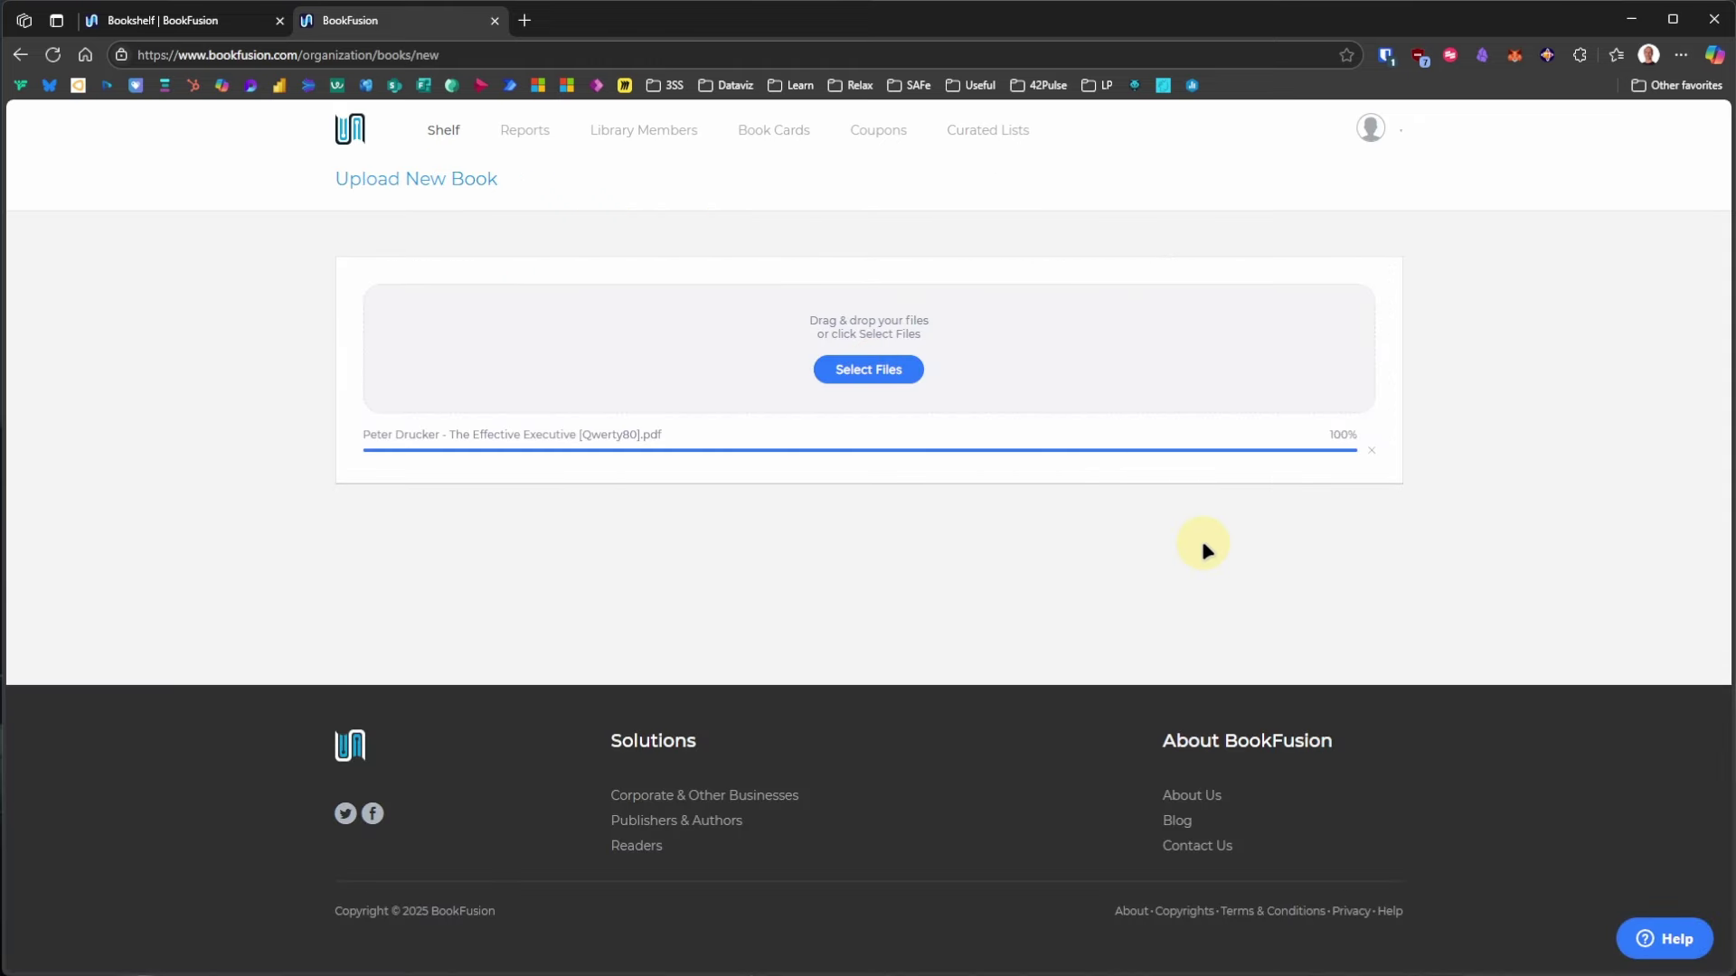
key("alt+Left")
Step: Review the update form of Power BI from Rookie to Rock Star down to the reader settings and leave it without saving
mouse_move(716, 397)
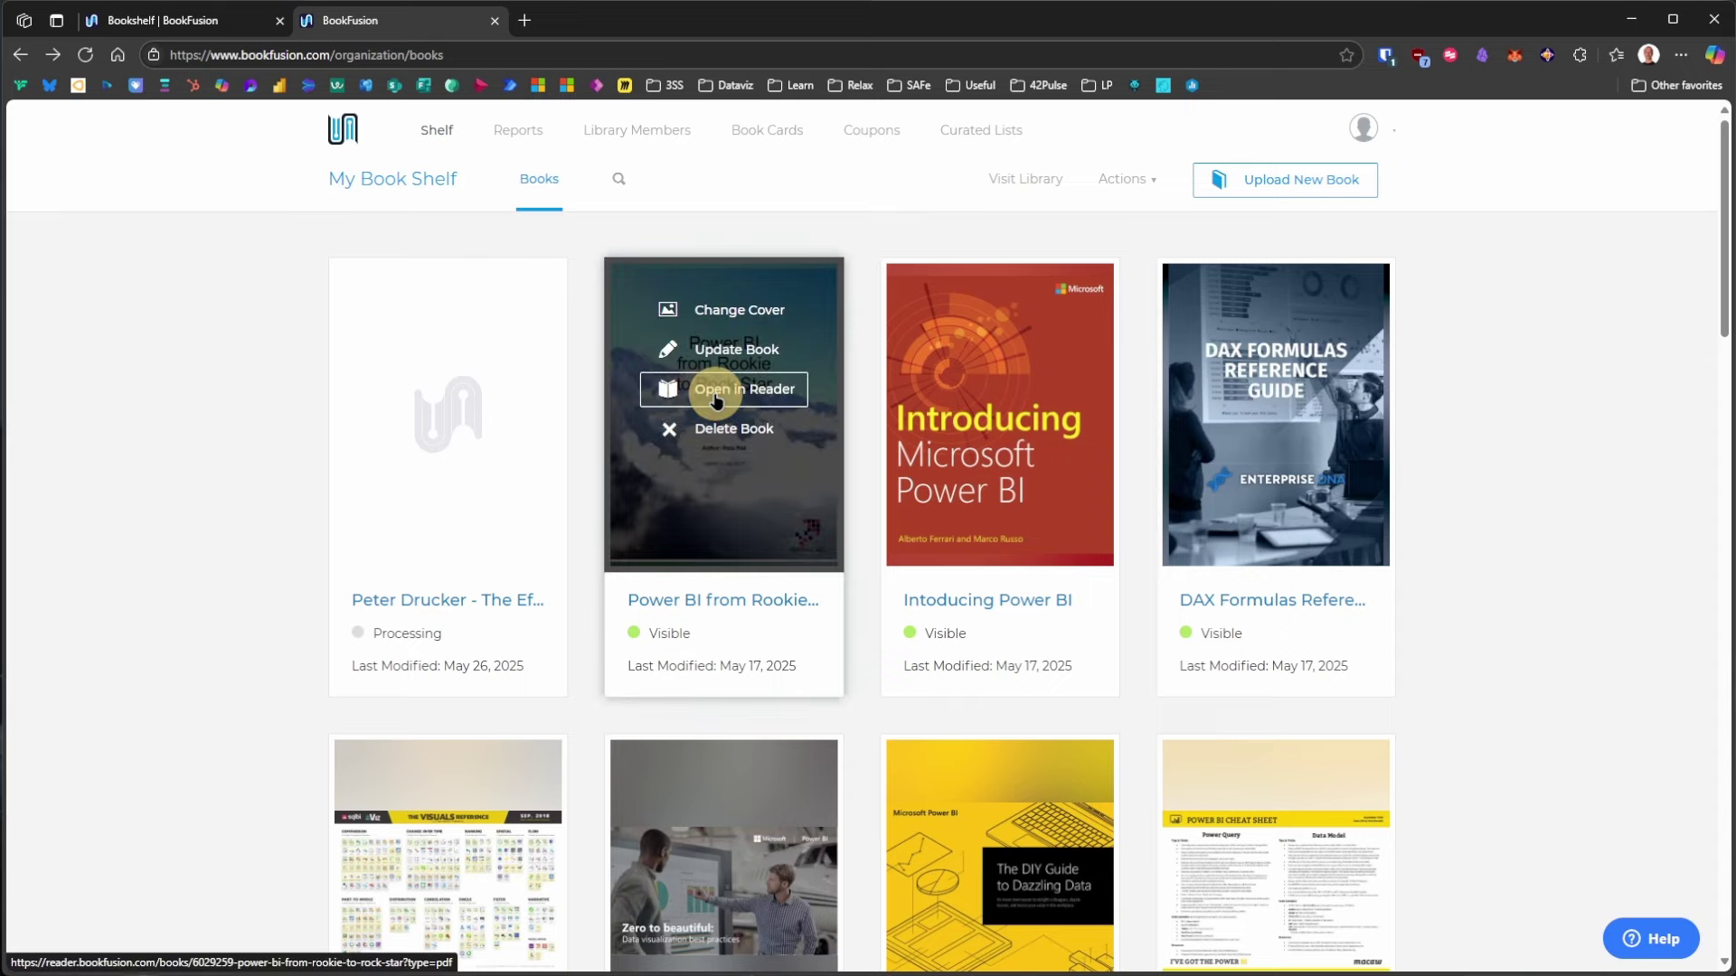
left_click(723, 349)
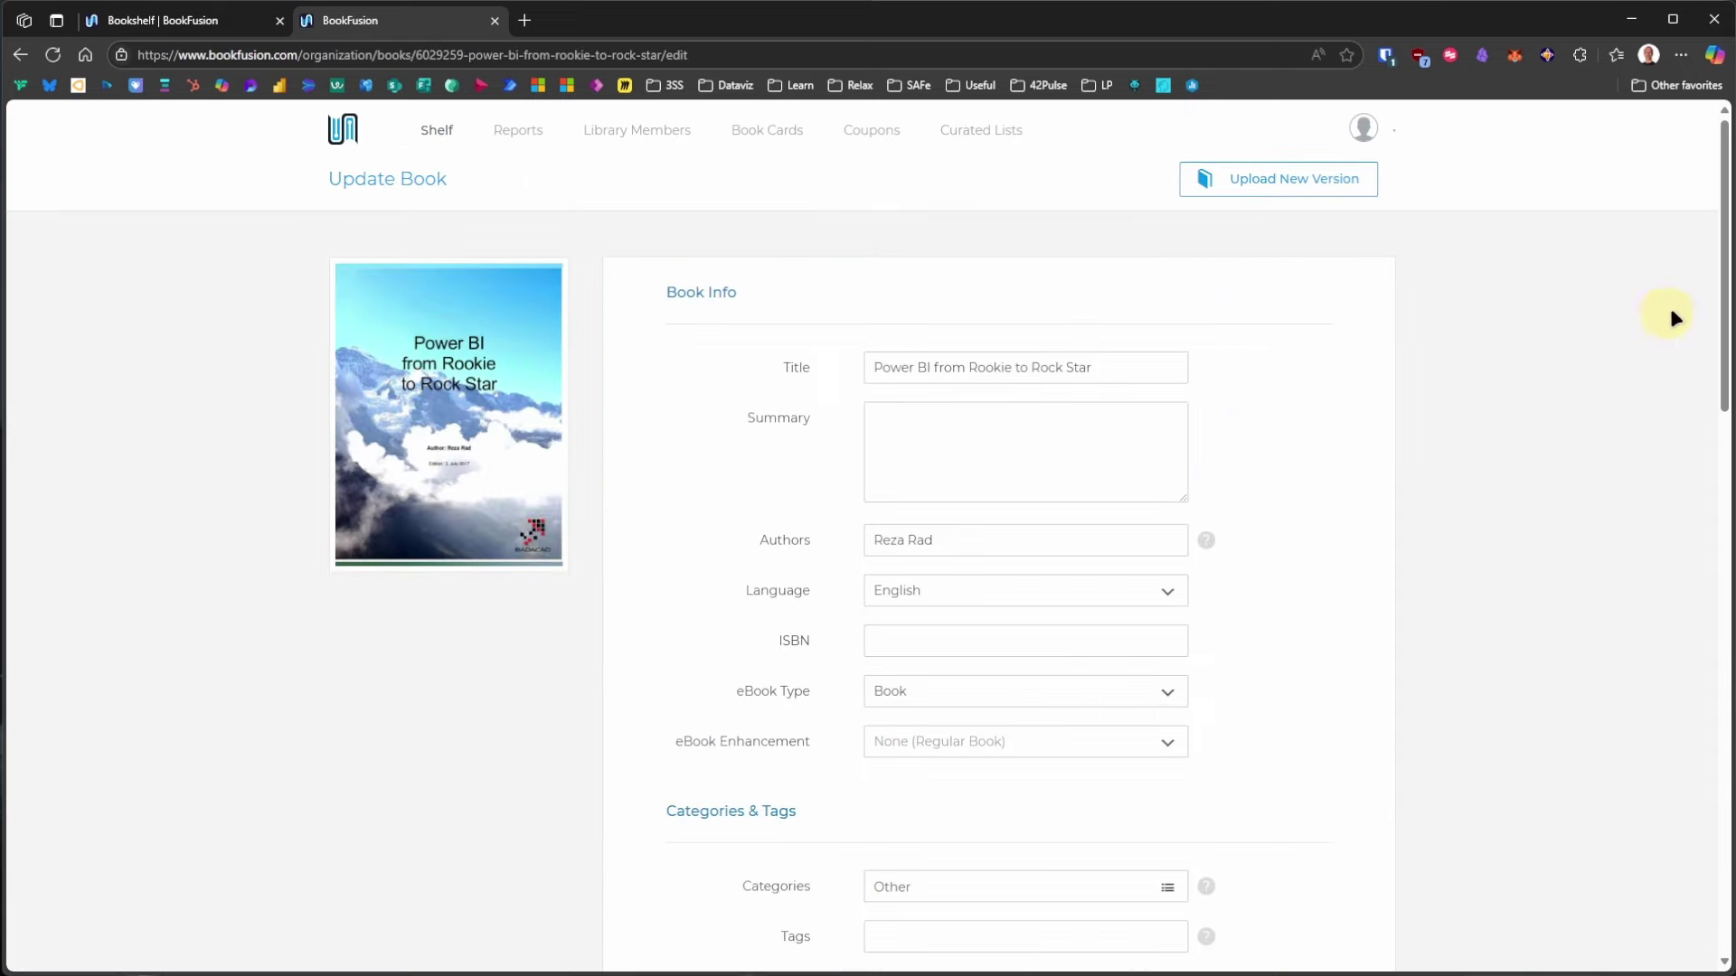
left_click_drag(1721, 209, 1695, 650)
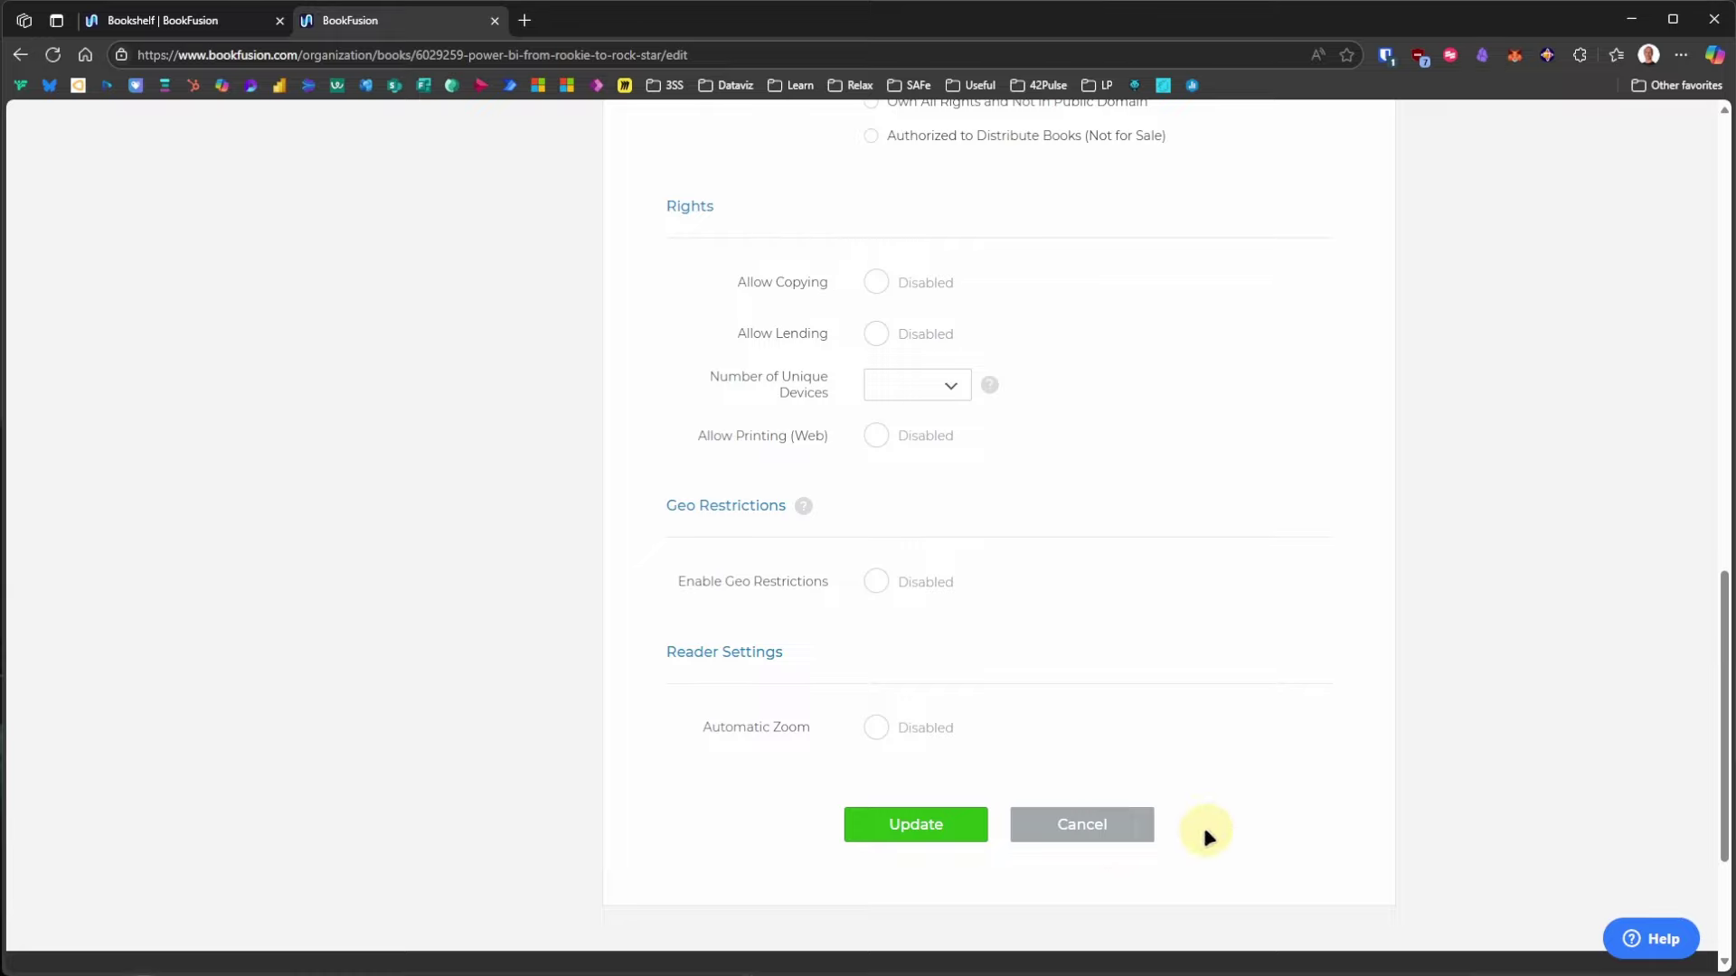
left_click(1089, 822)
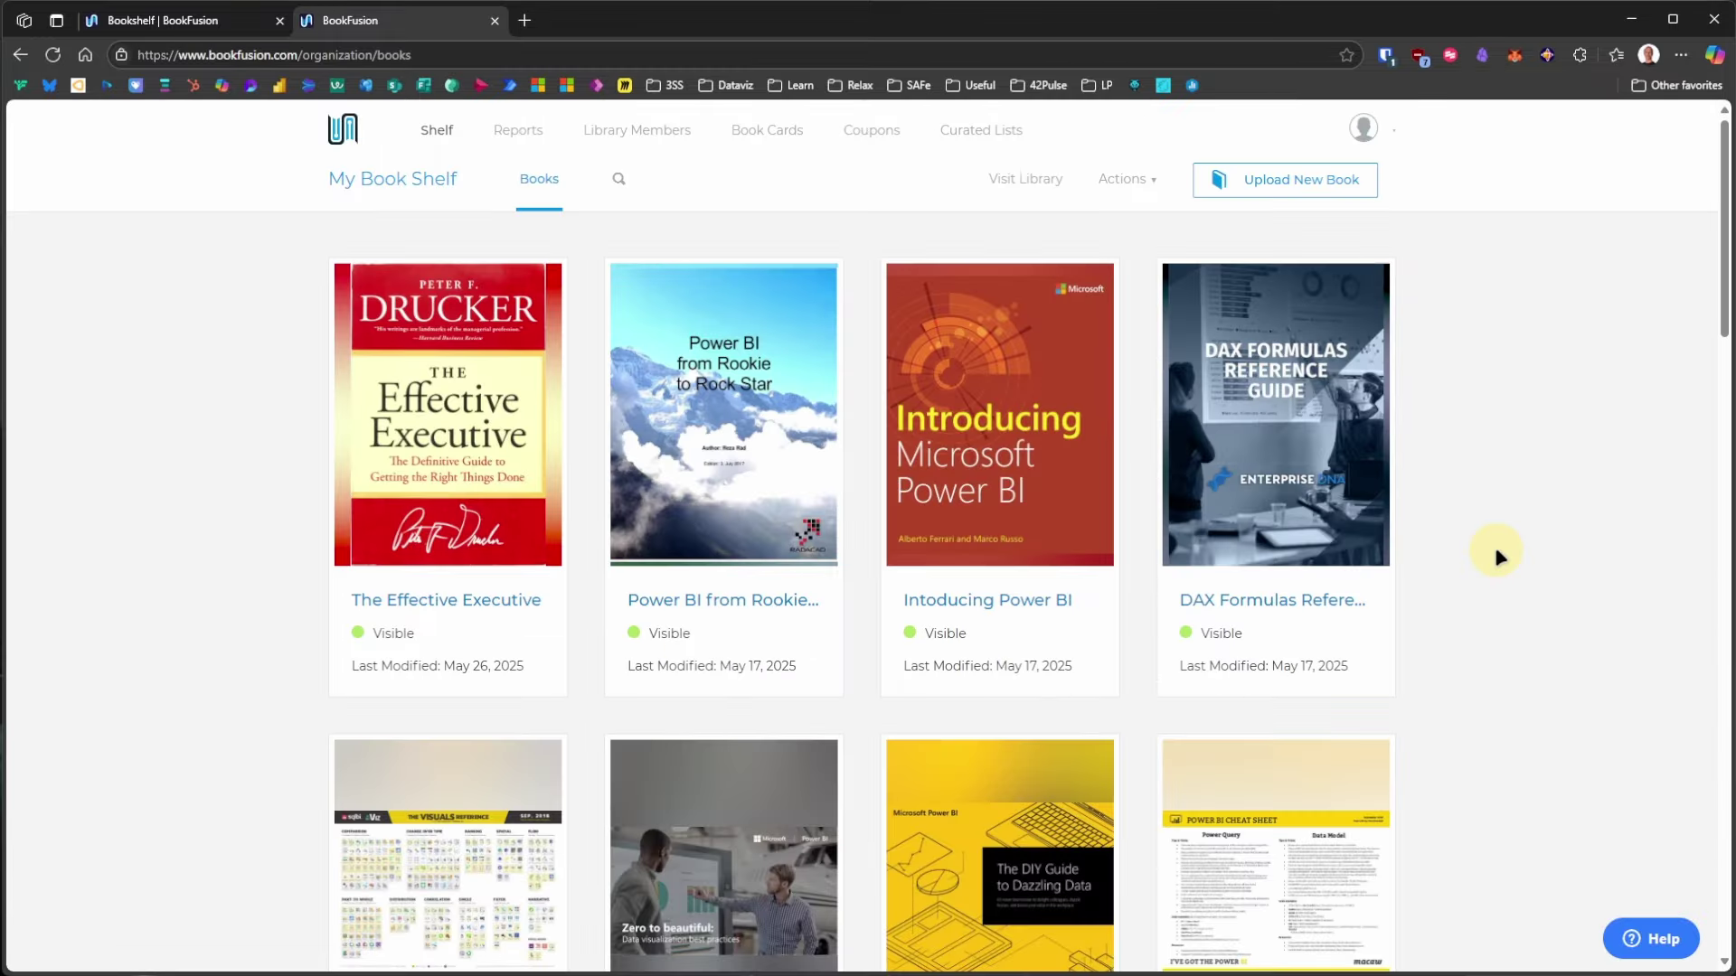
Step: Create a library membership for the new member's e-mail with the message "Join us for reading interesting books" and the DataViz permission group
left_click(660, 129)
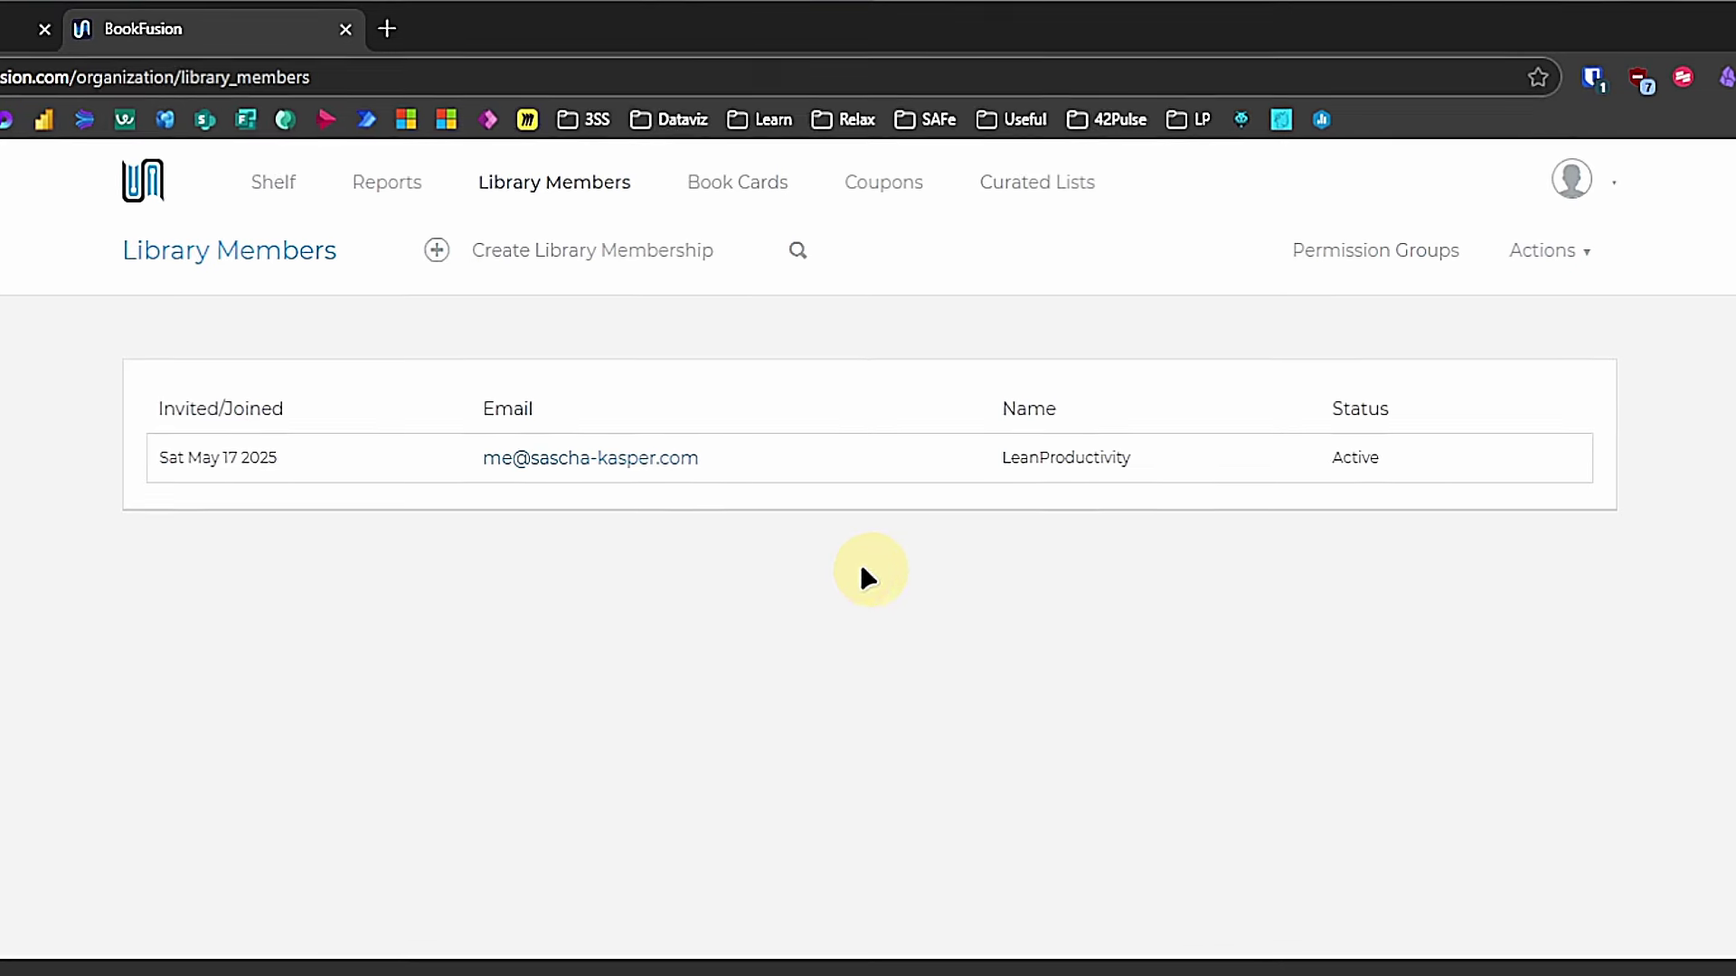
left_click(437, 253)
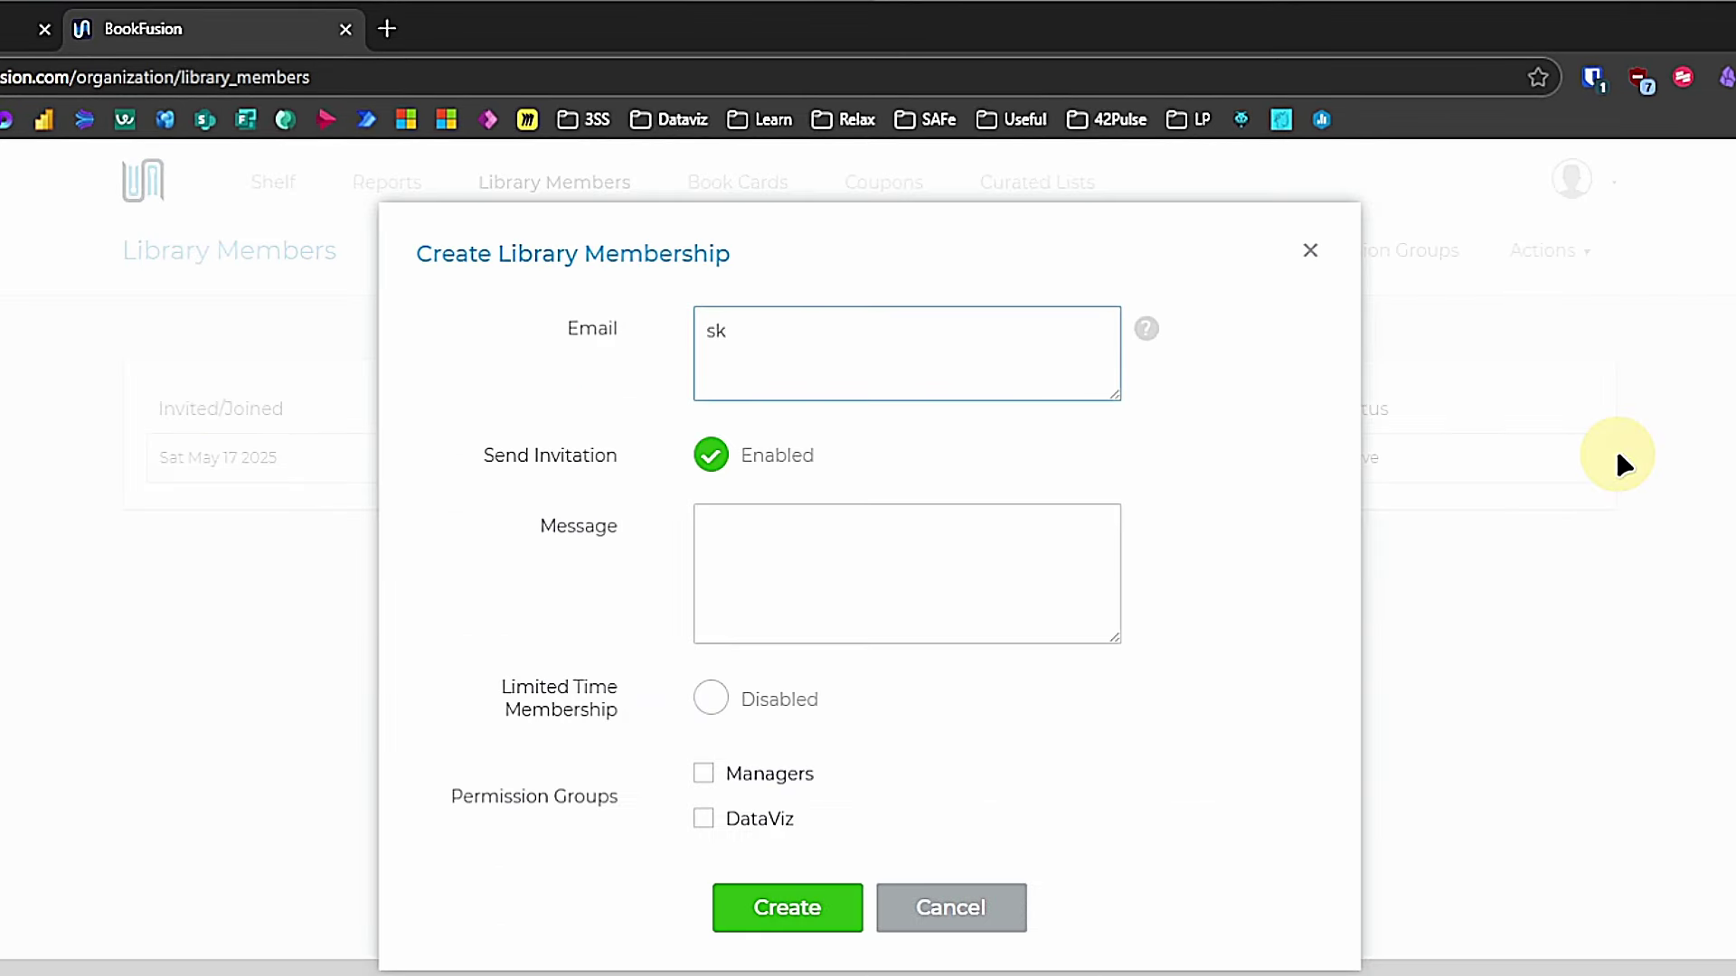
left_click(977, 506)
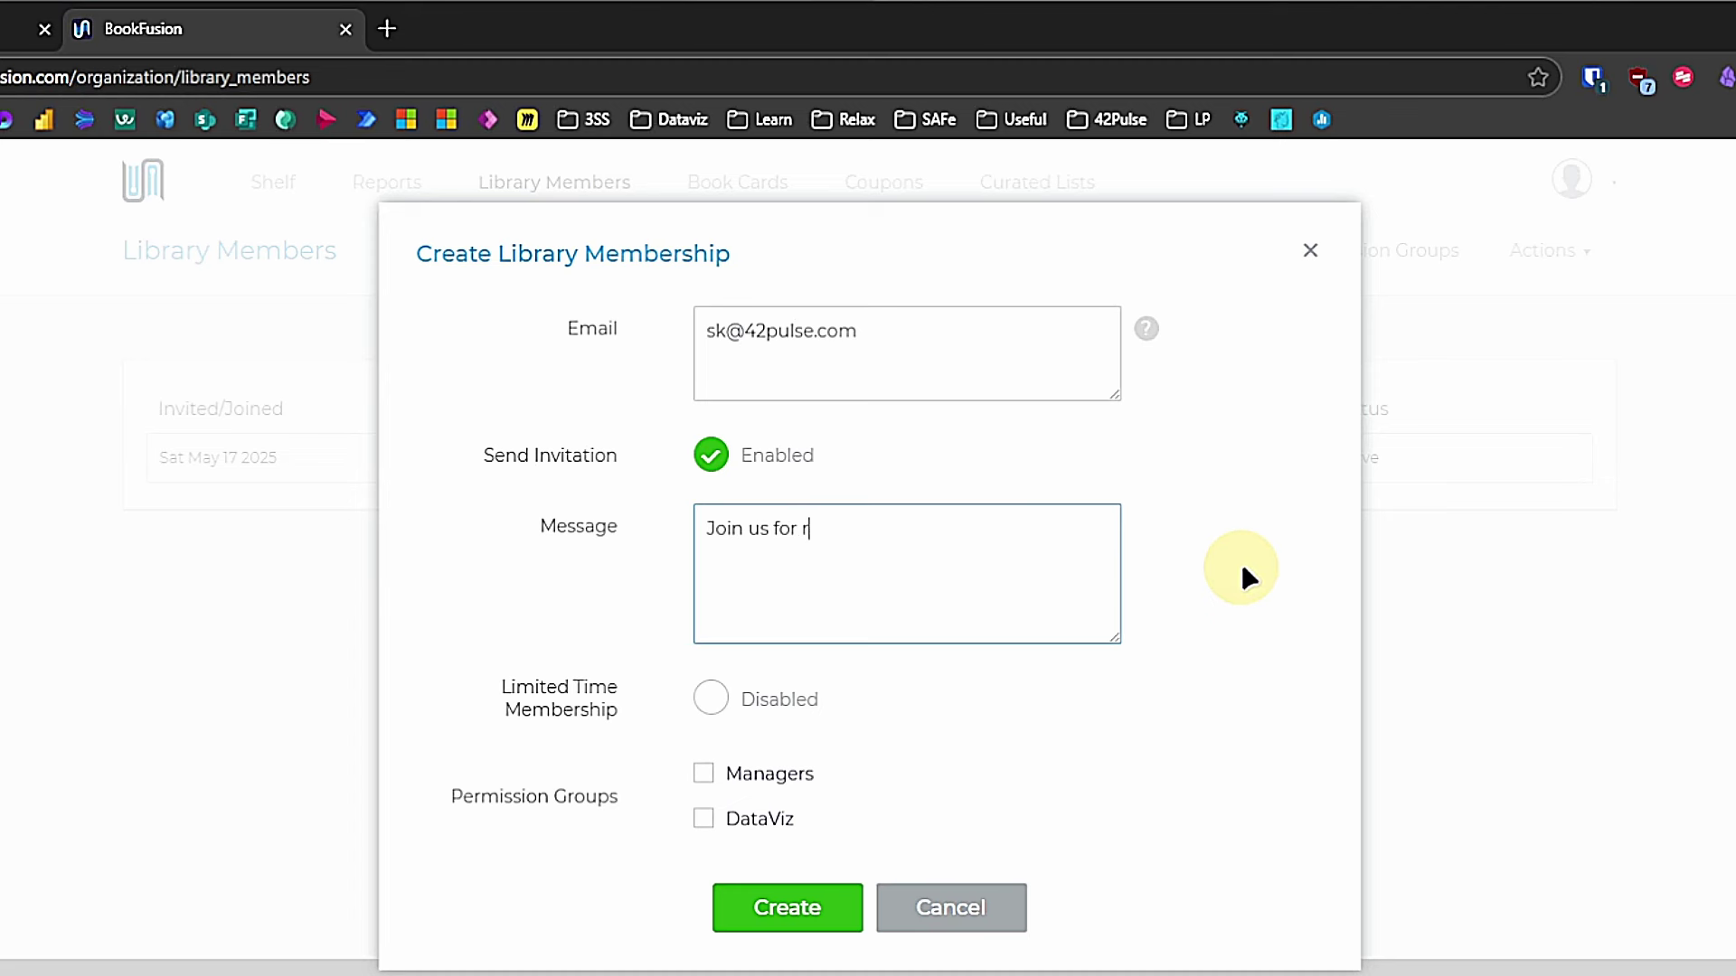
type("Join us for reading interesting books/")
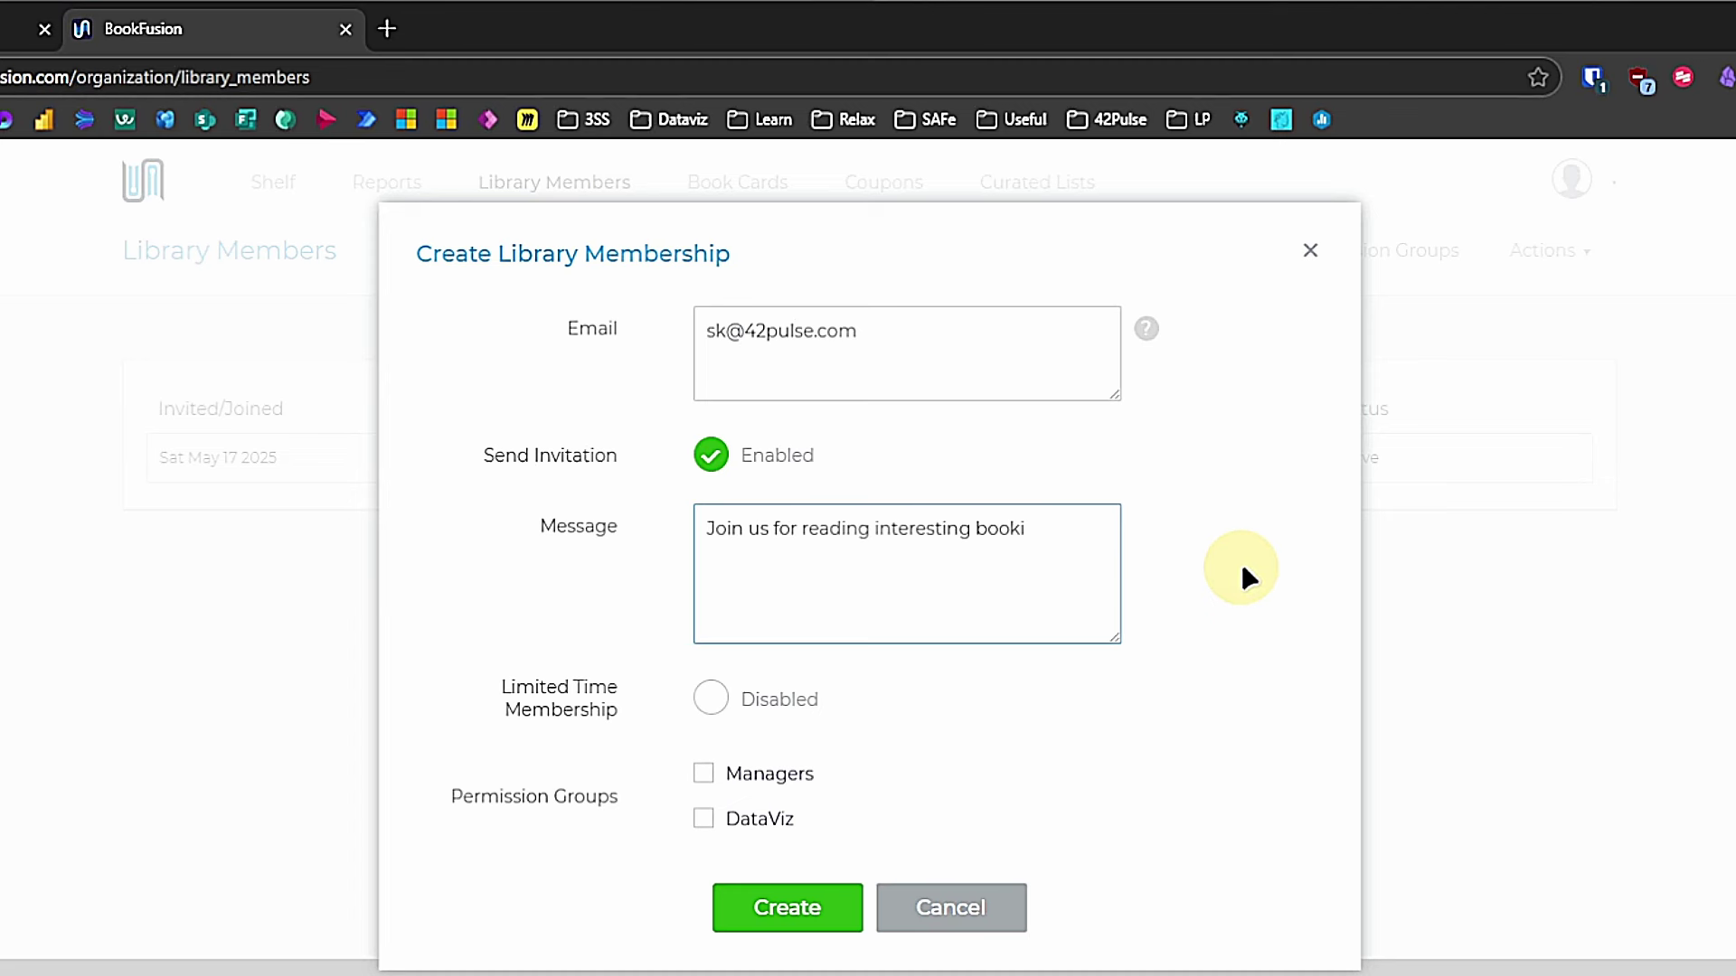
left_click(703, 818)
left_click(789, 907)
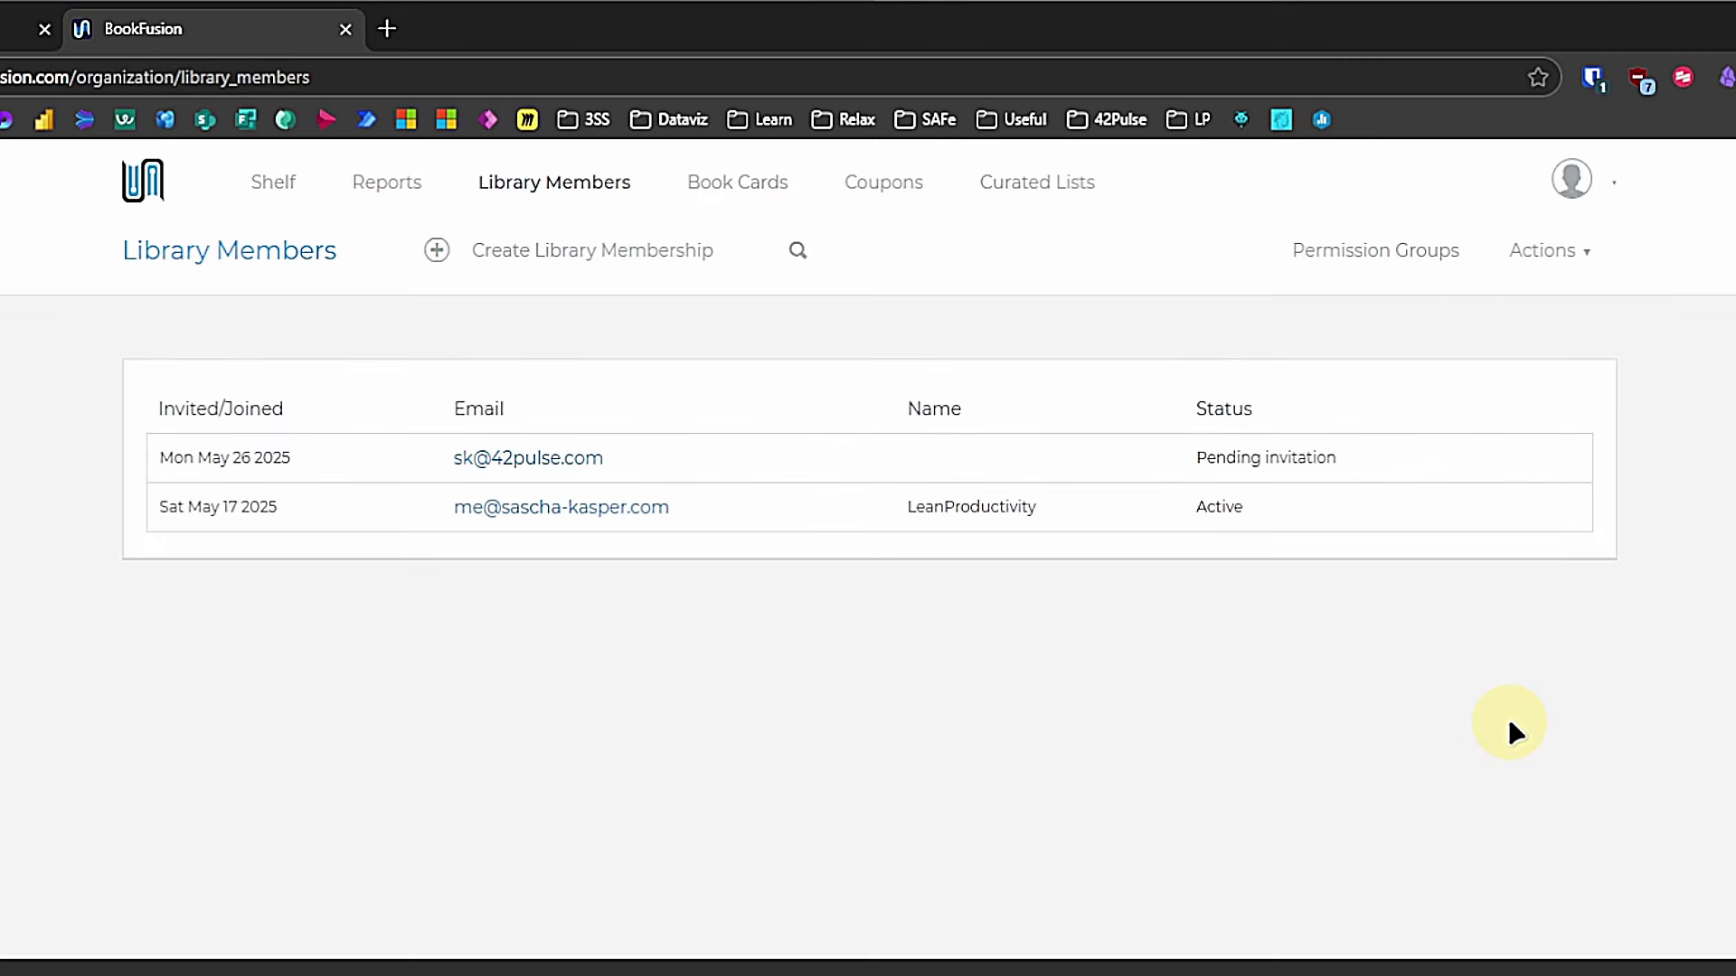
Step: Review the organization's permission groups and the books selected in the DataViz curated list
left_click(1375, 251)
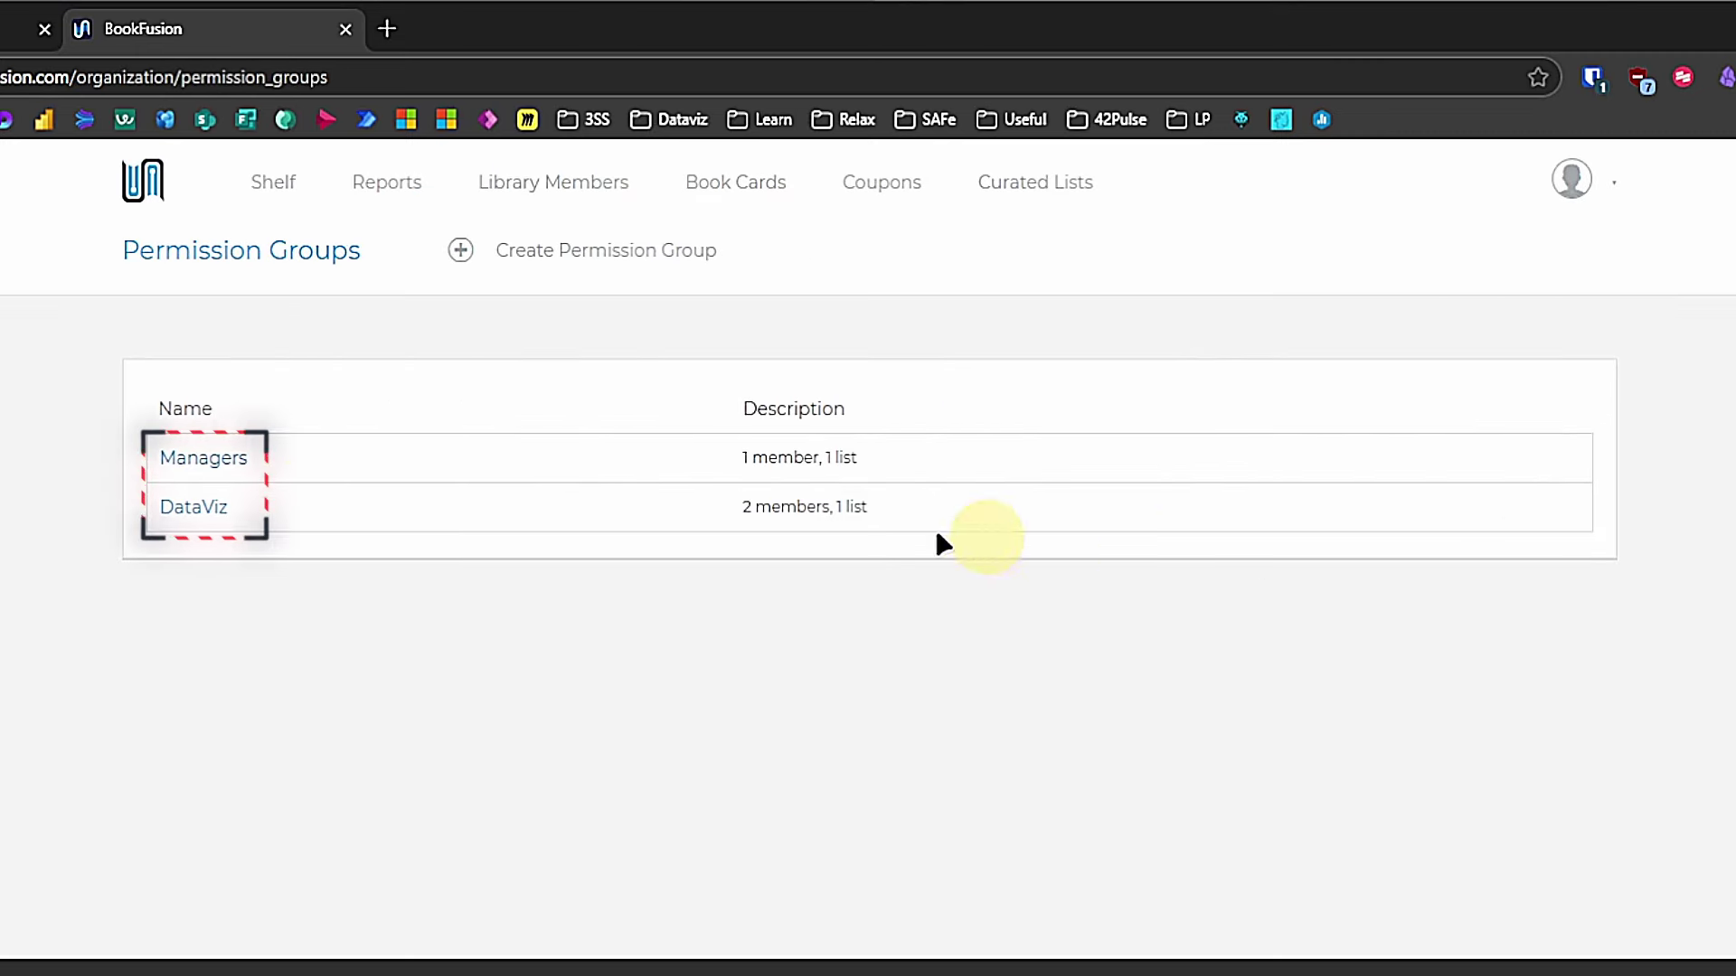
left_click(1520, 510)
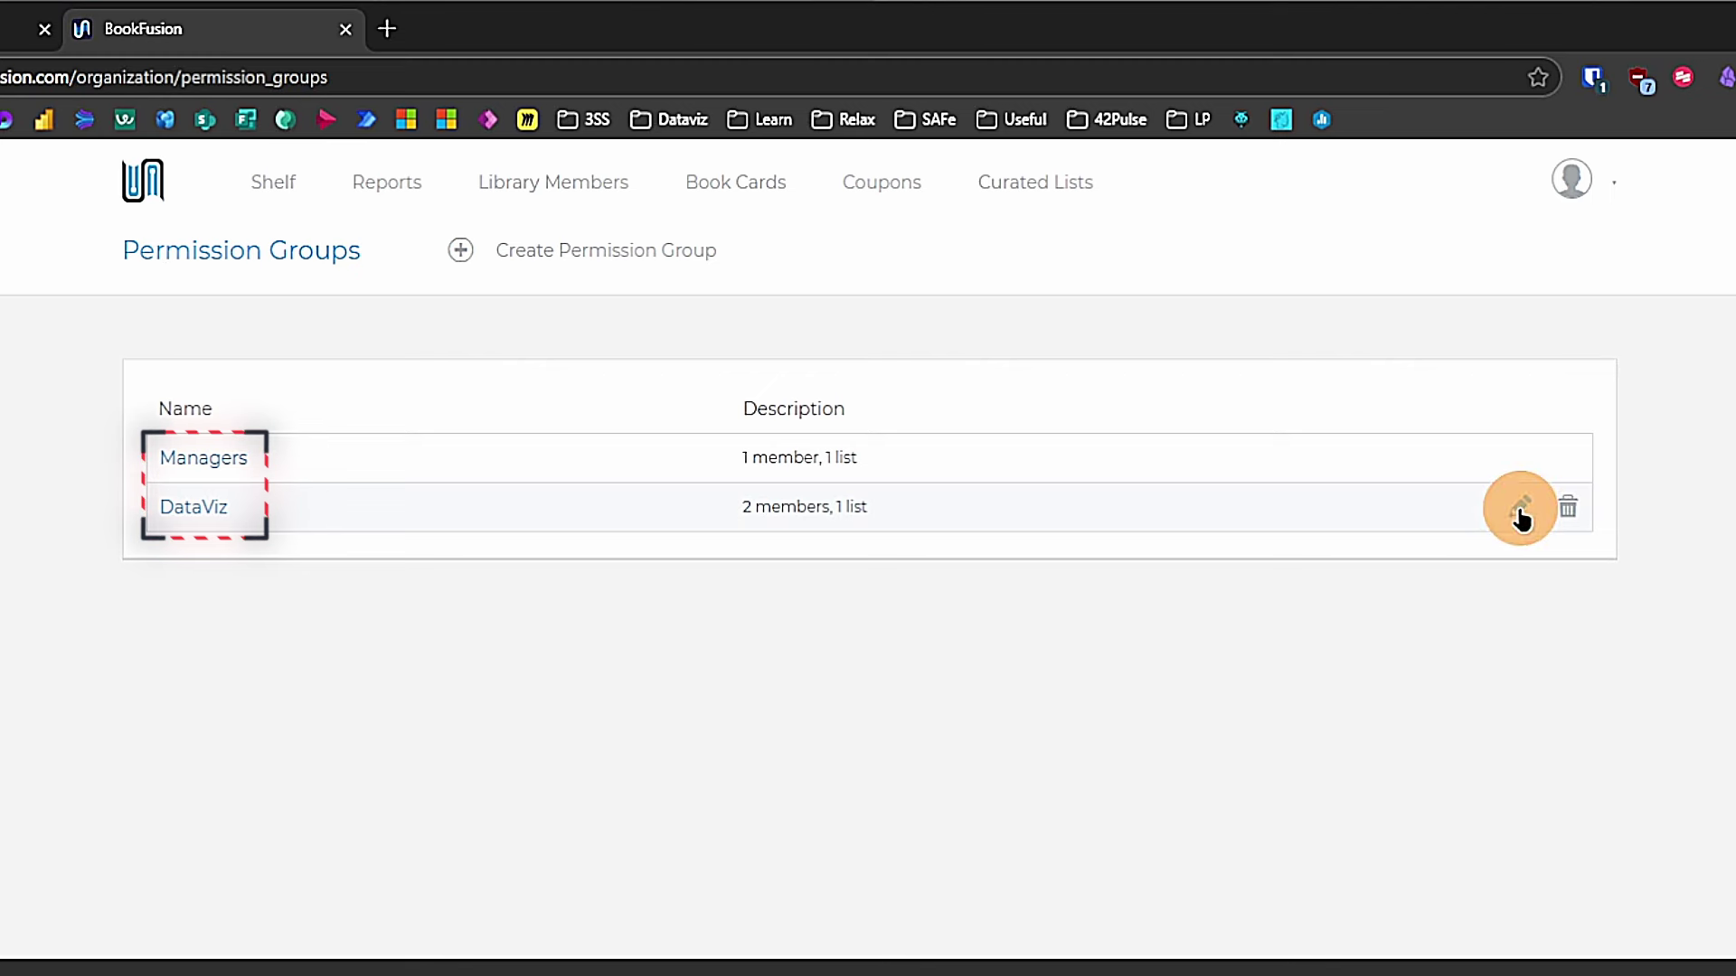
left_click(1038, 189)
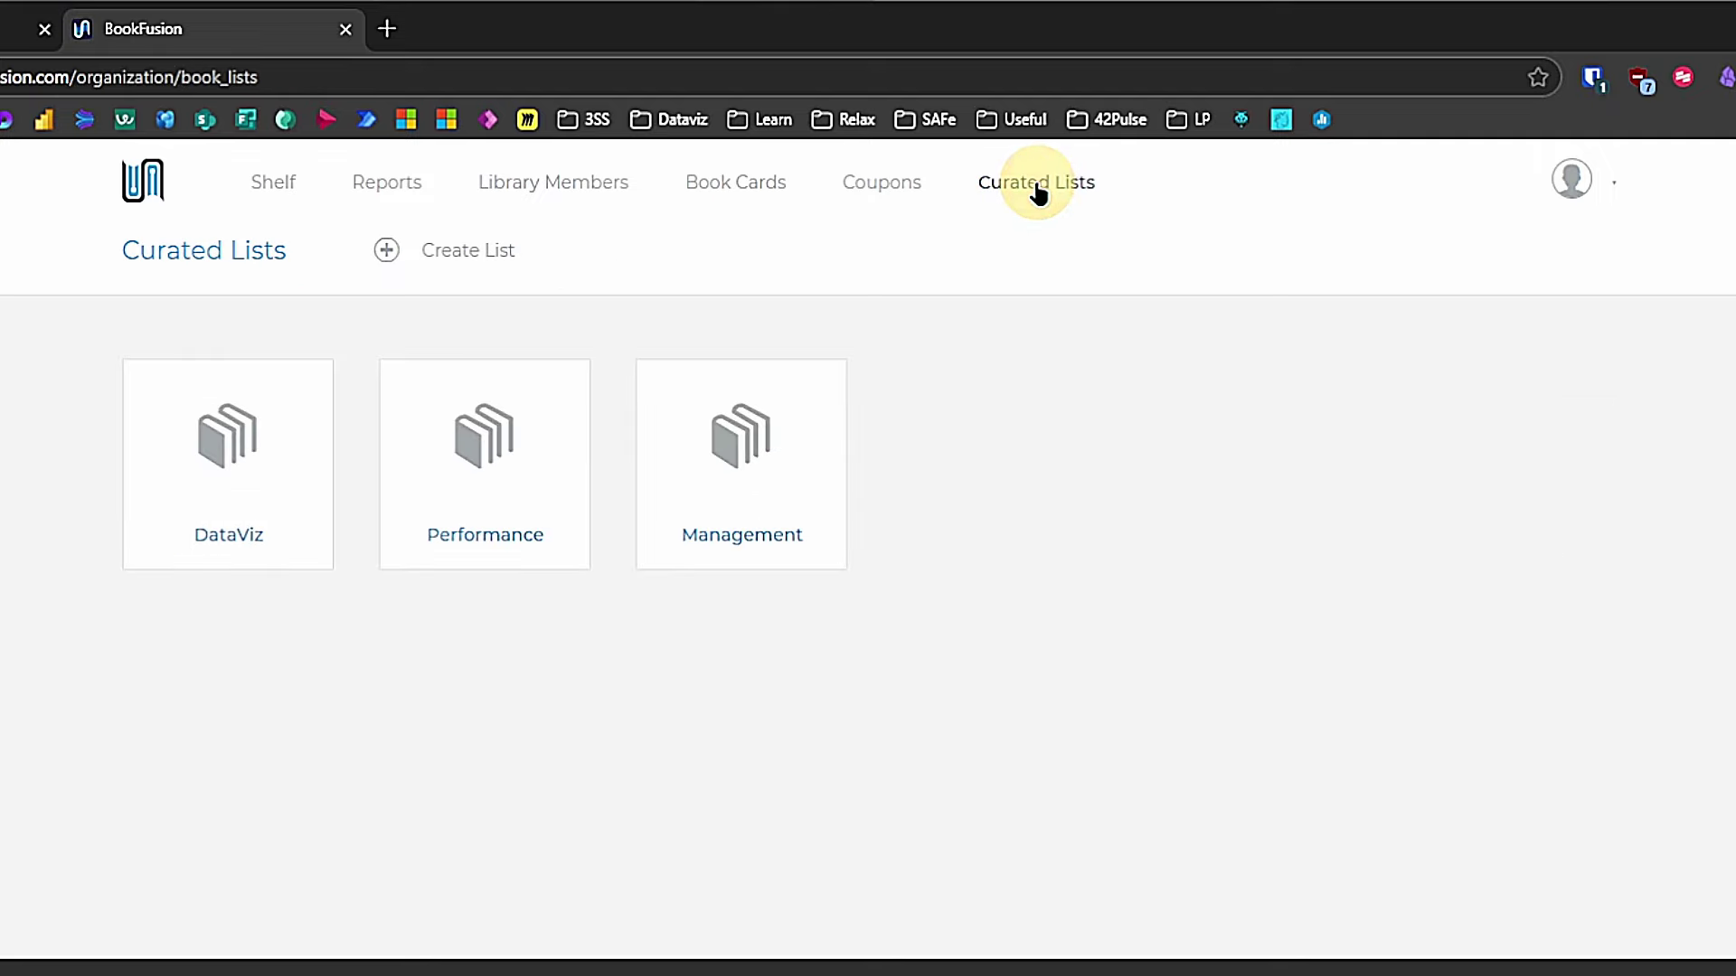
mouse_move(241, 446)
left_click(254, 398)
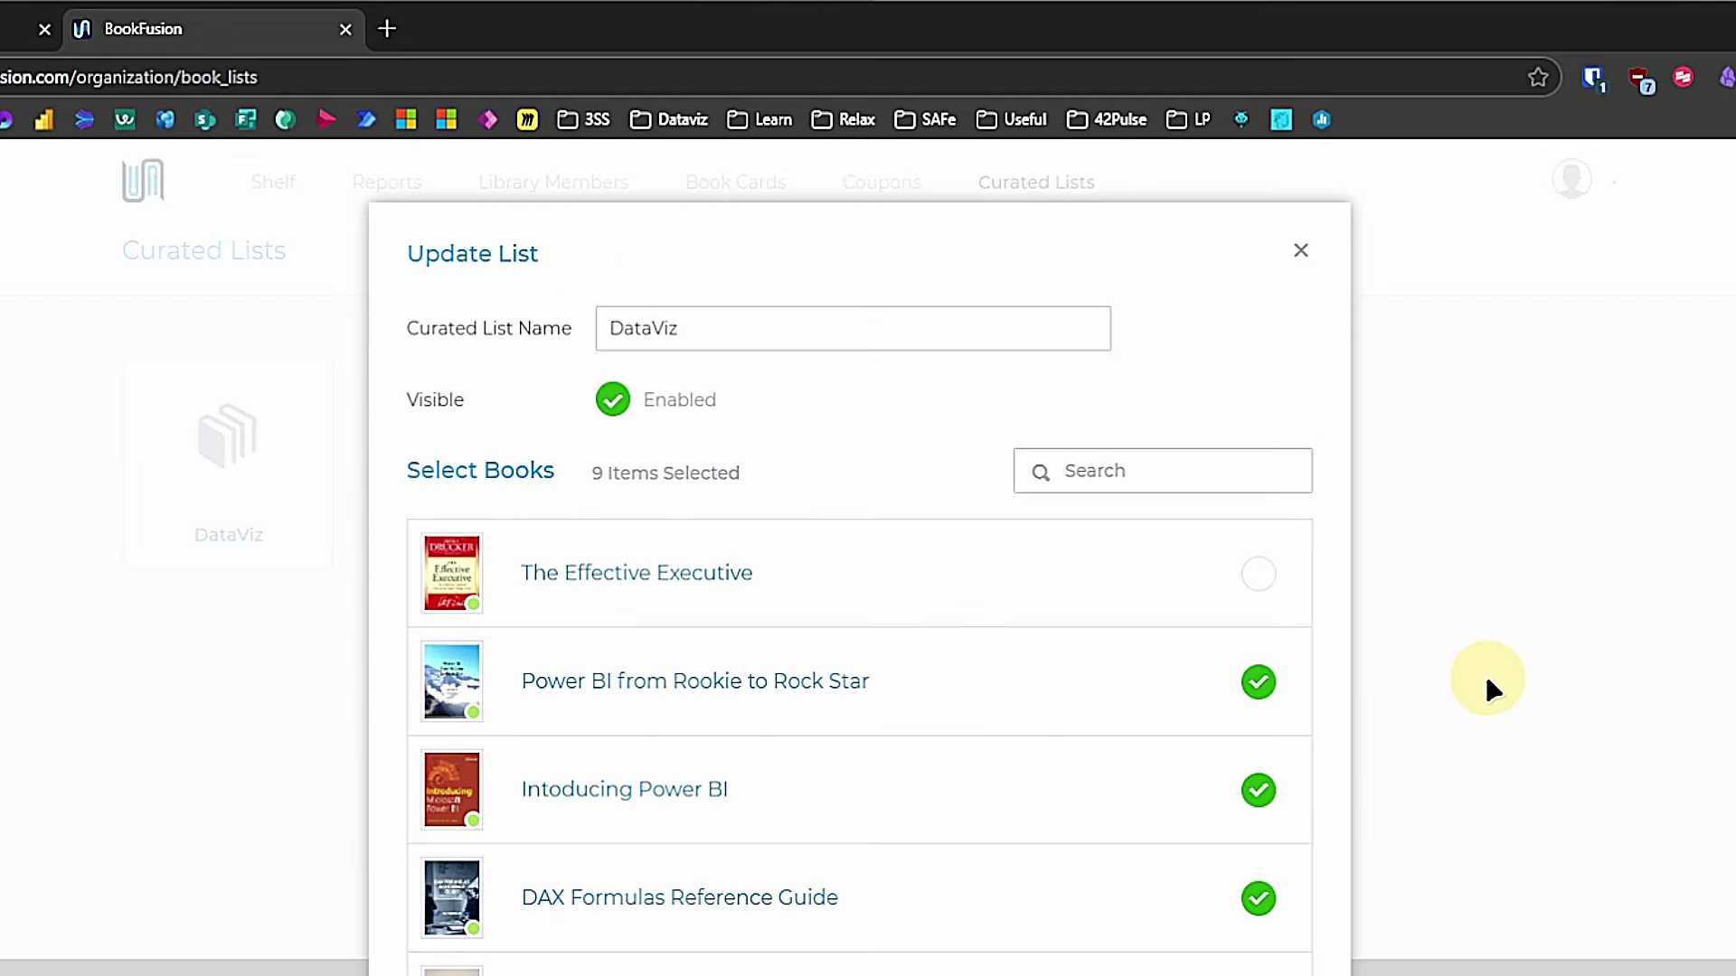
scroll(1322, 868, "down", 5)
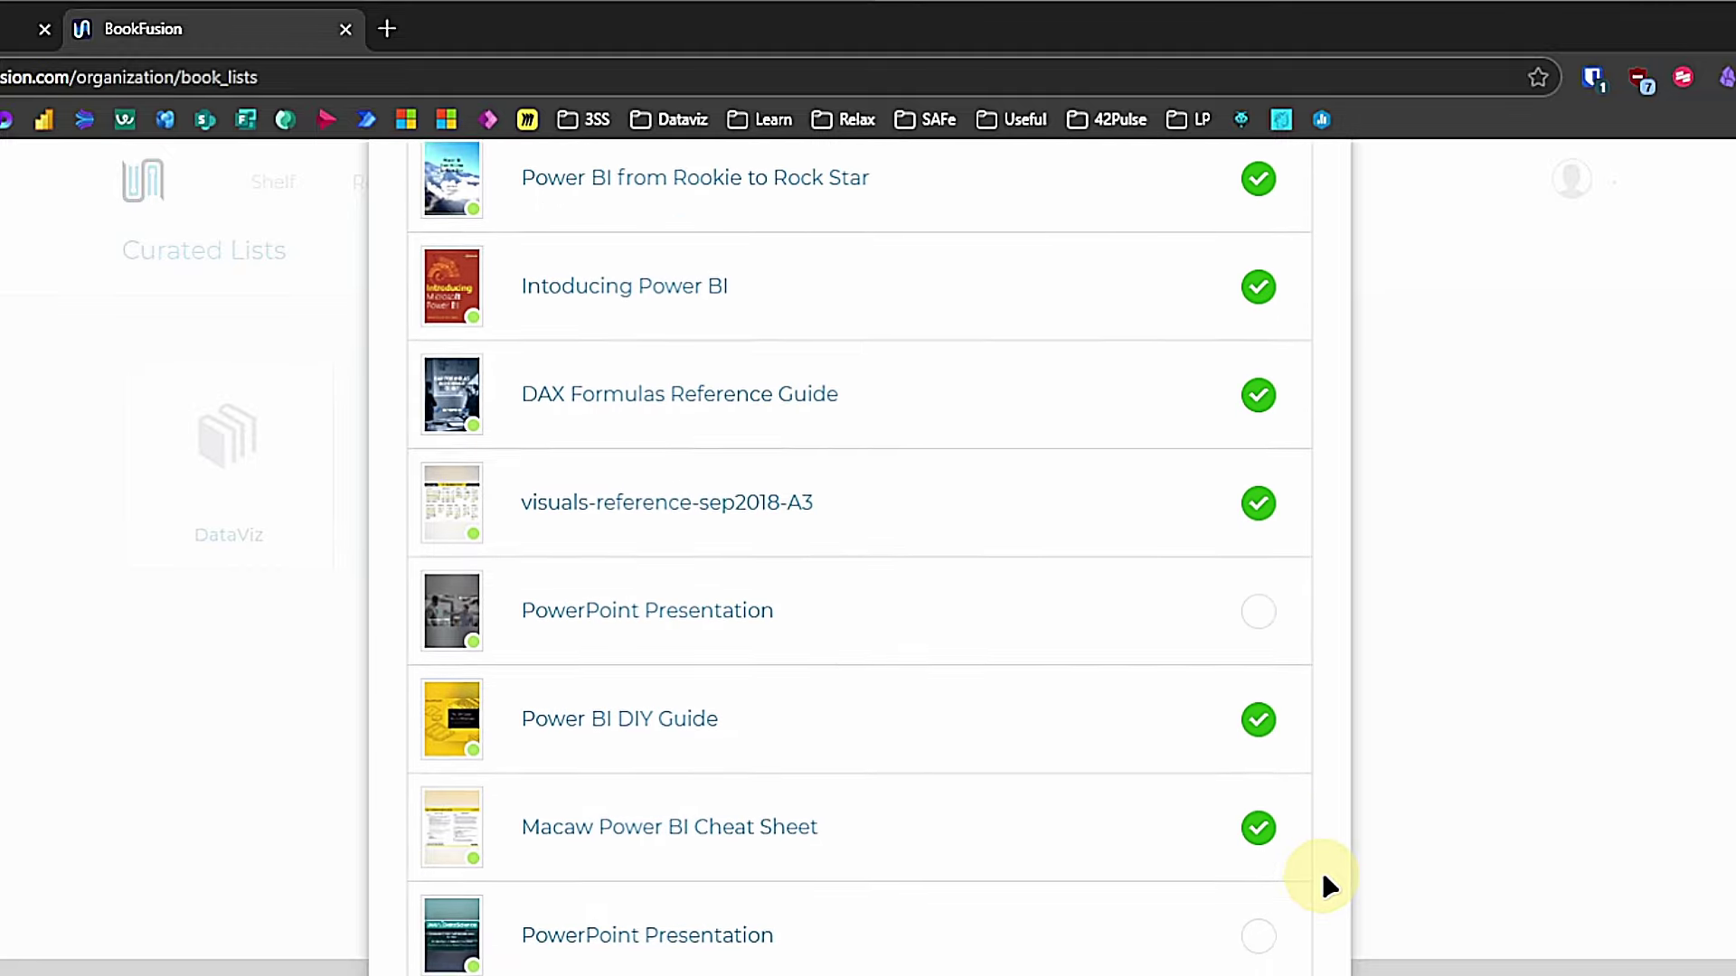
scroll(1322, 871, "down", 8)
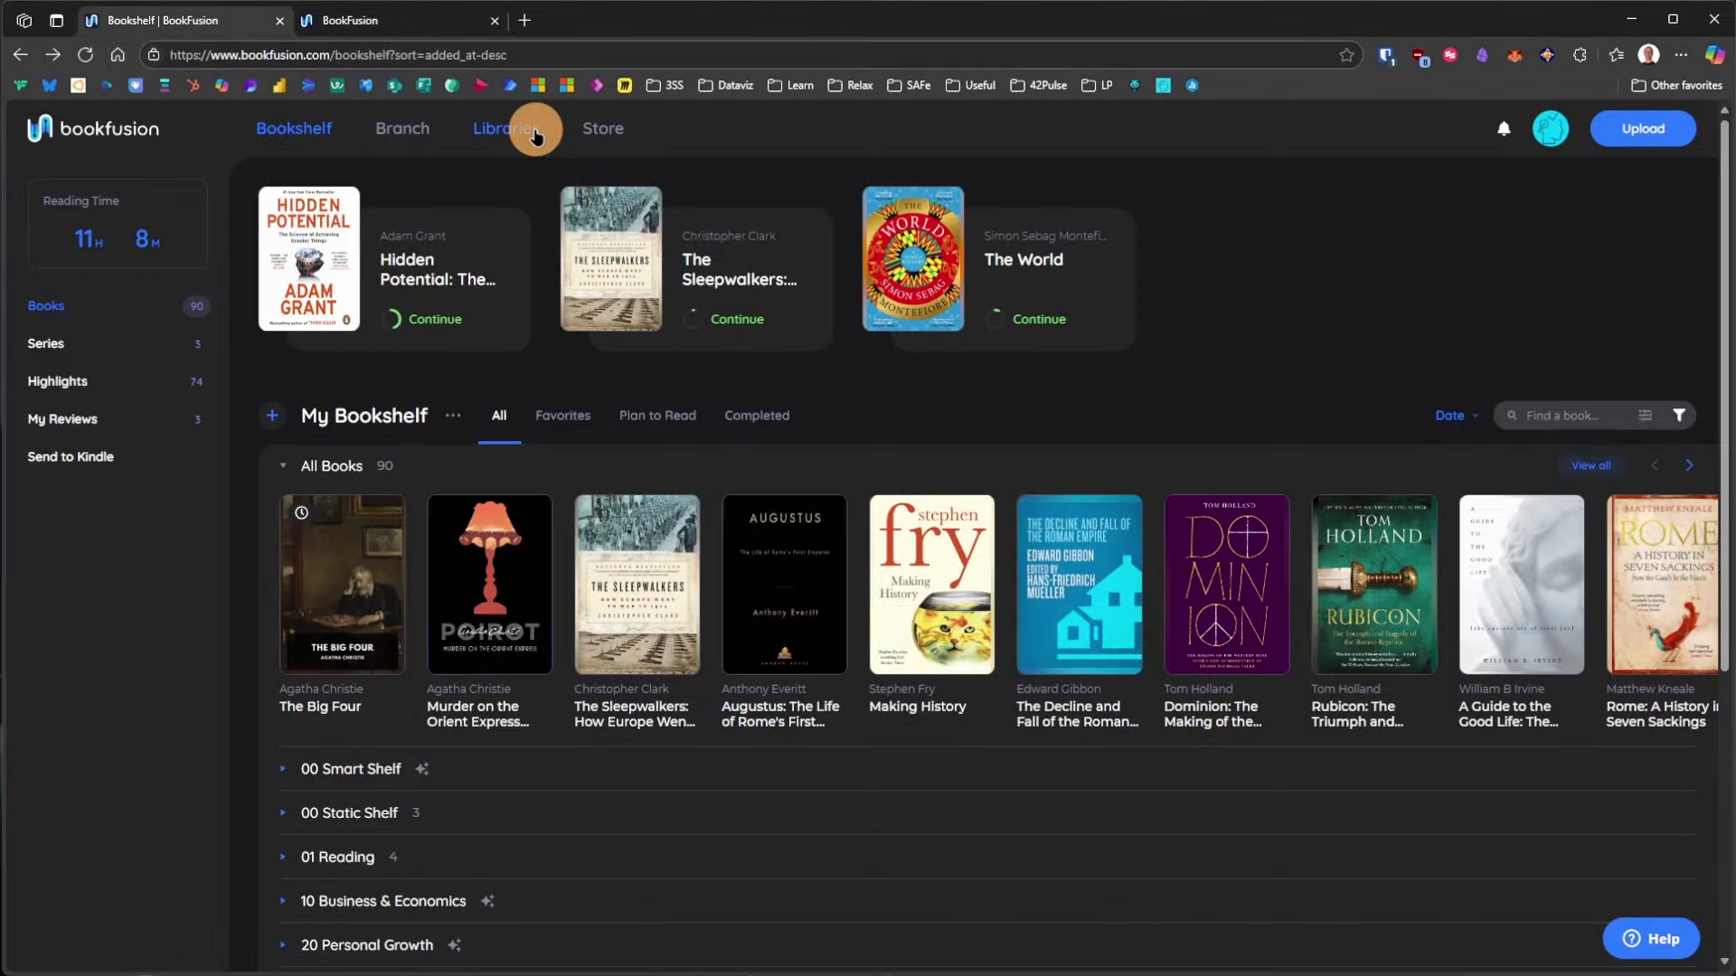
Step: From the personal account's library memberships, open the private LeanProductivity library and look through its curated lists
left_click(536, 137)
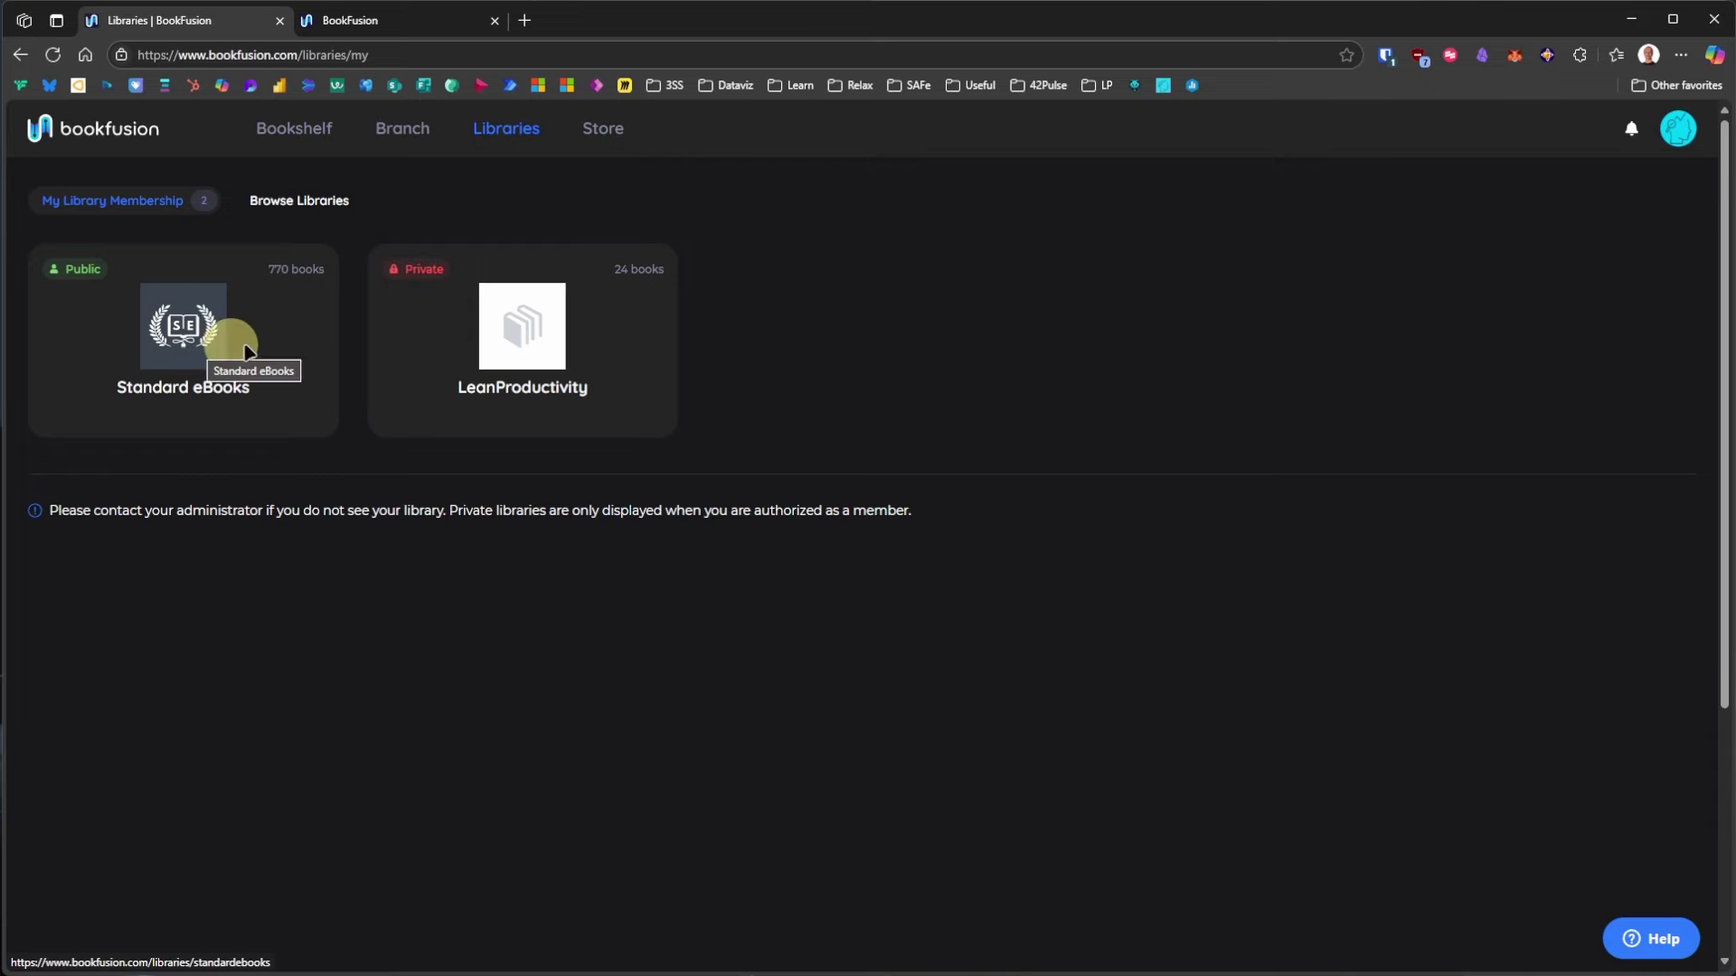
left_click(536, 343)
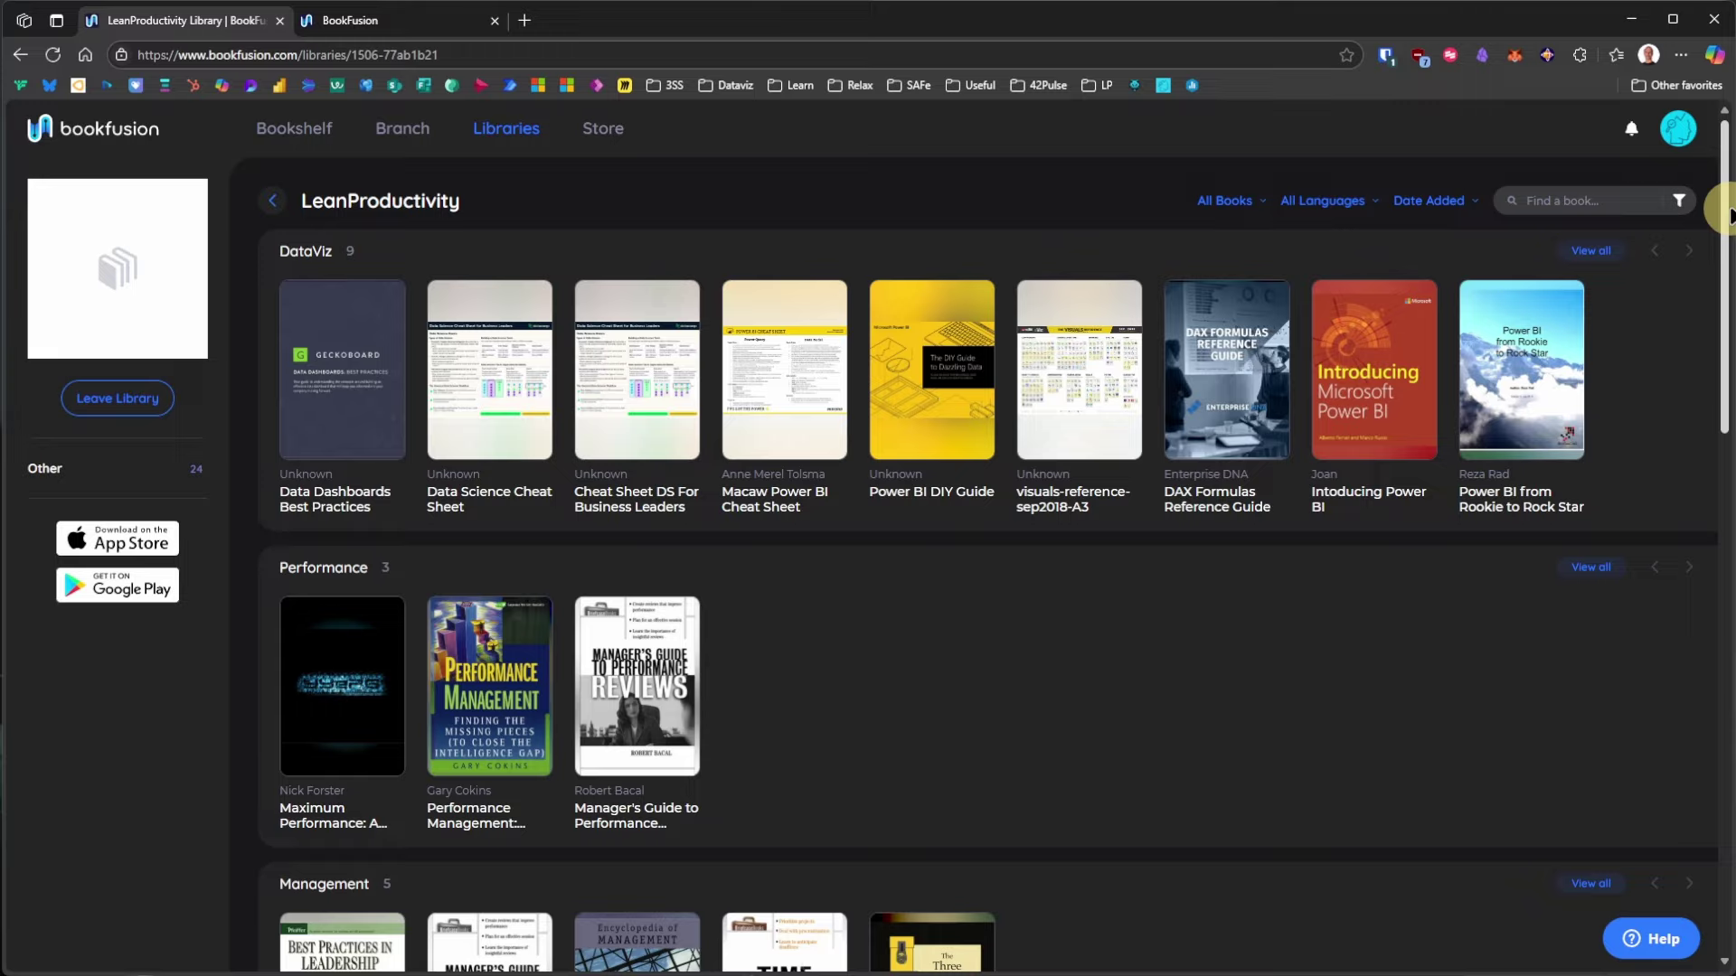
mouse_move(1727, 213)
left_mouse_down()
mouse_move(1728, 651)
mouse_move(1727, 235)
left_mouse_up()
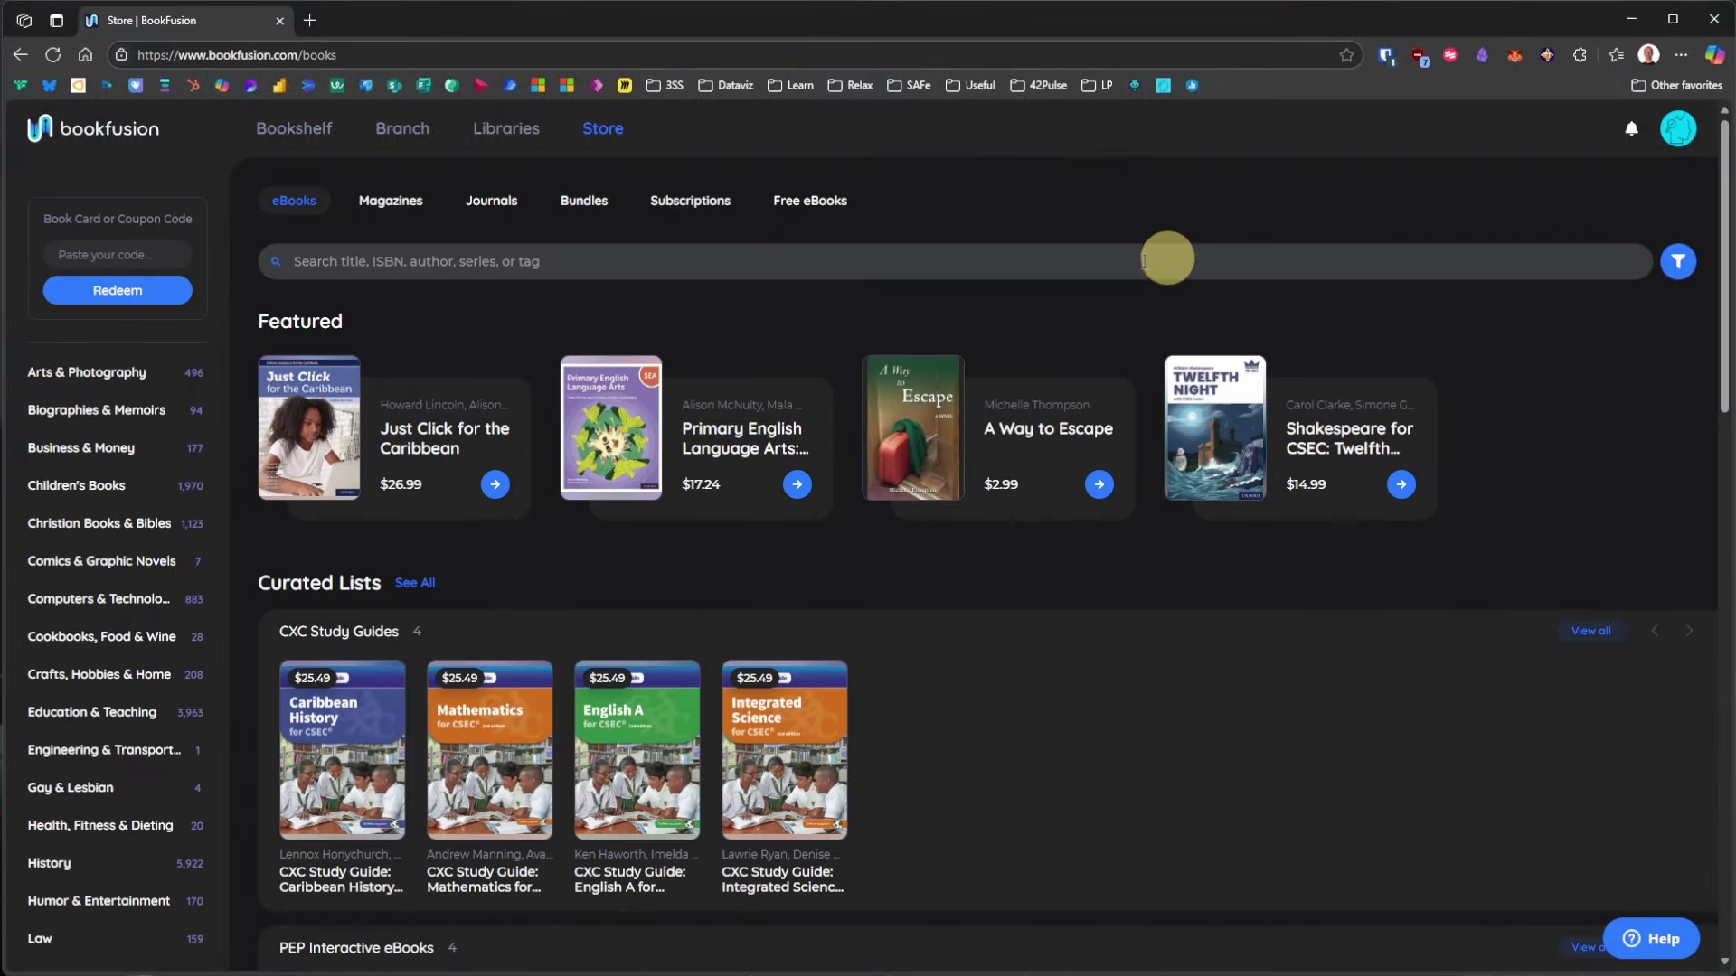
Step: Browse the store's magazines, journals and subscriptions, and narrow the free eBooks to English titles in Children's Books
left_click(389, 200)
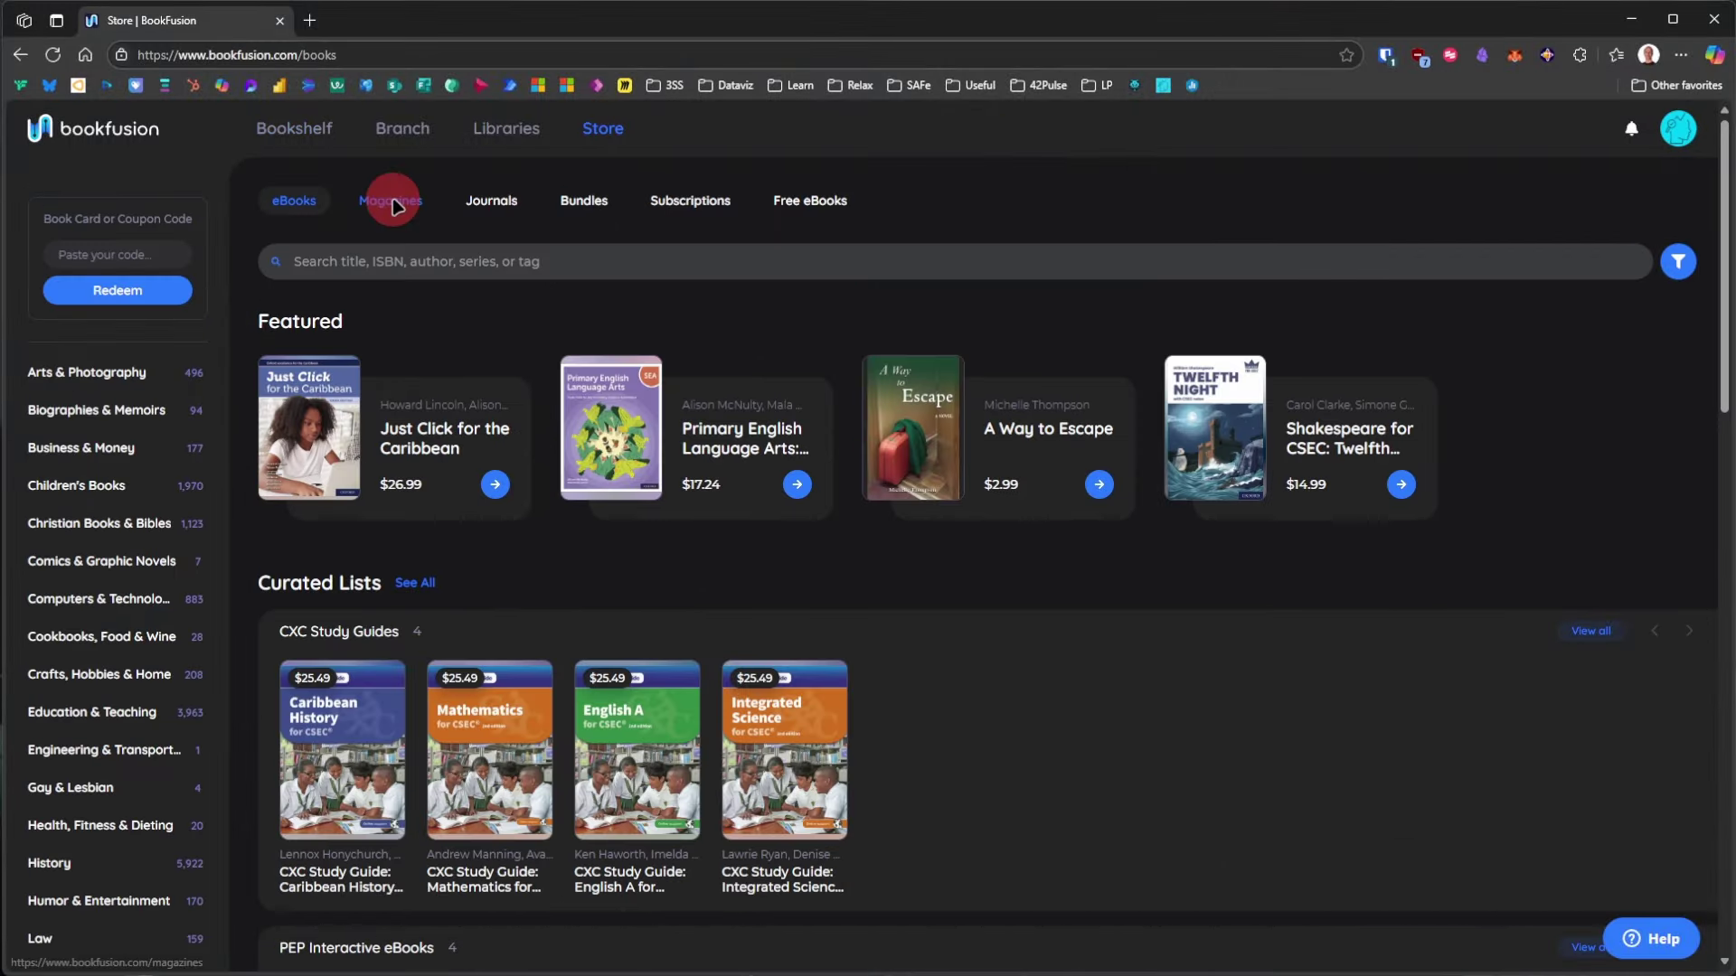
left_click(491, 201)
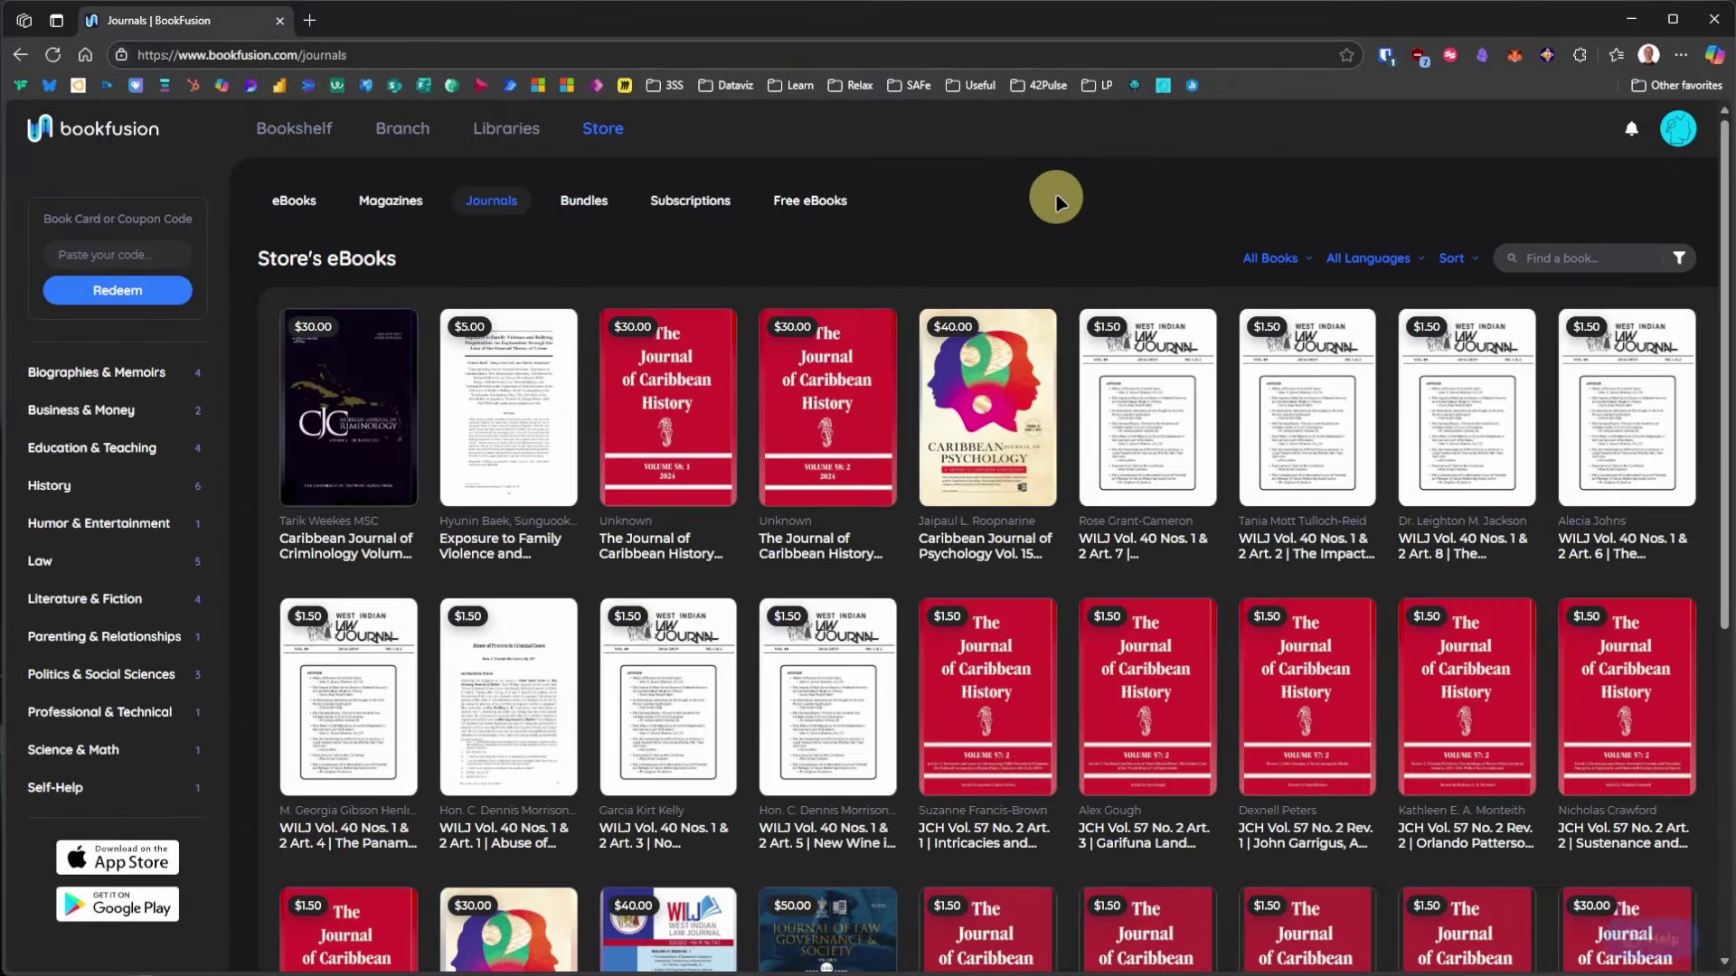
left_click(732, 213)
left_click(808, 198)
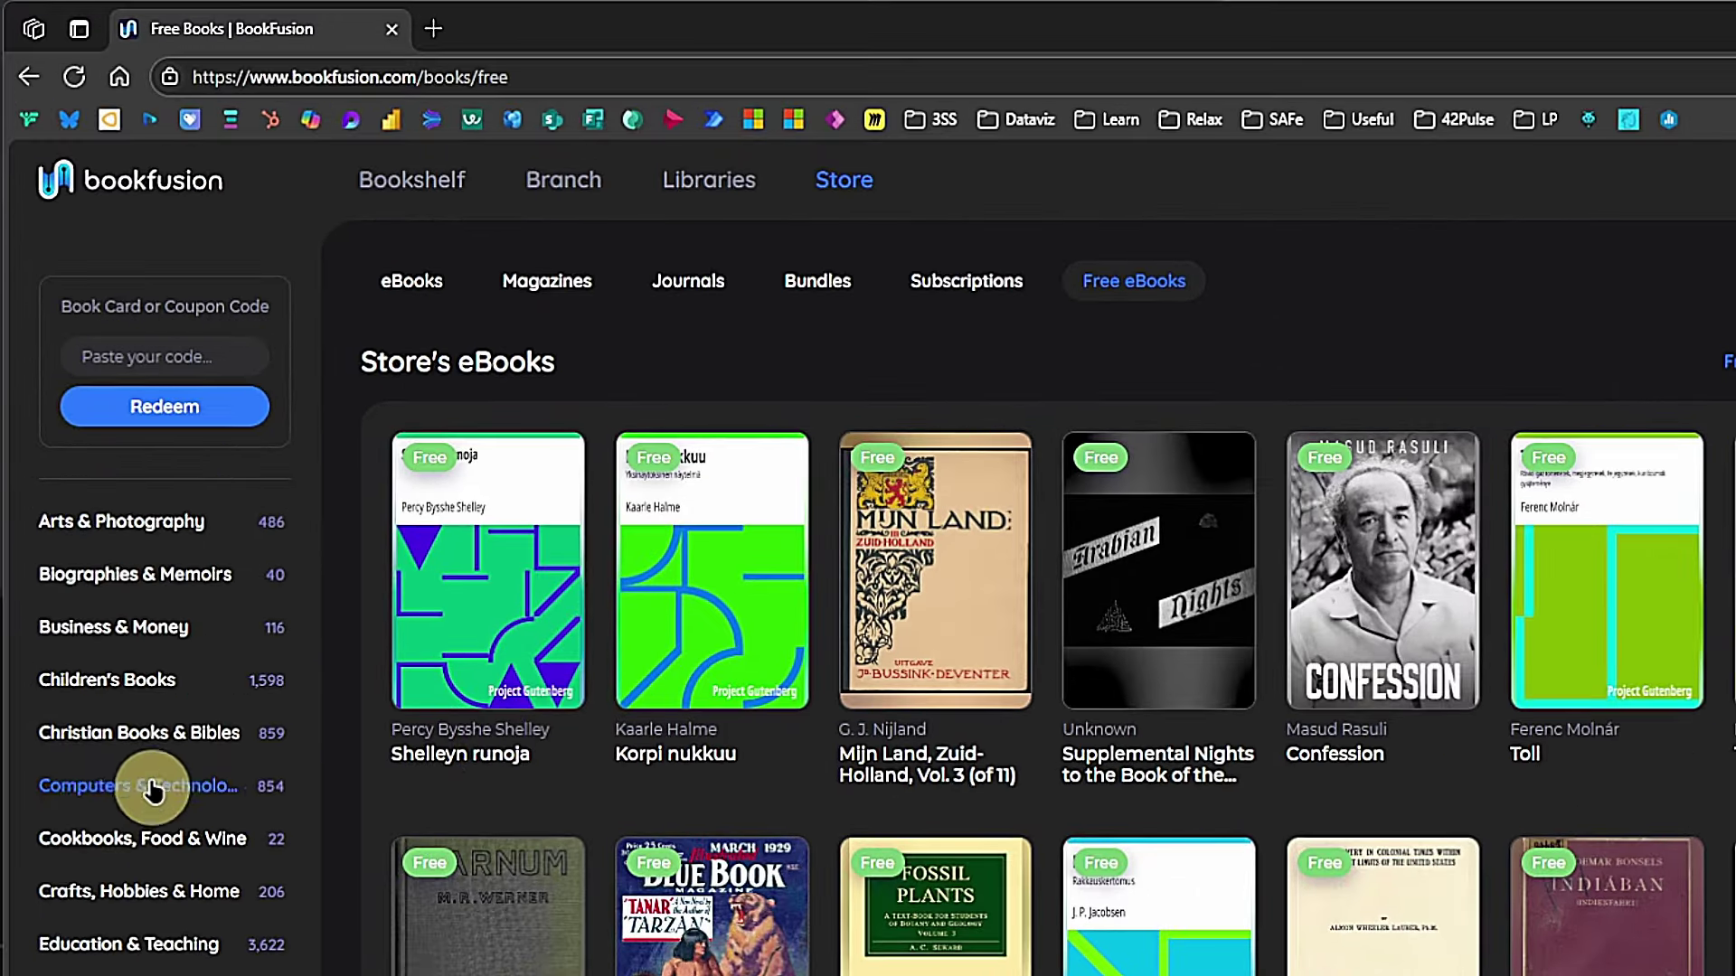
left_click(158, 681)
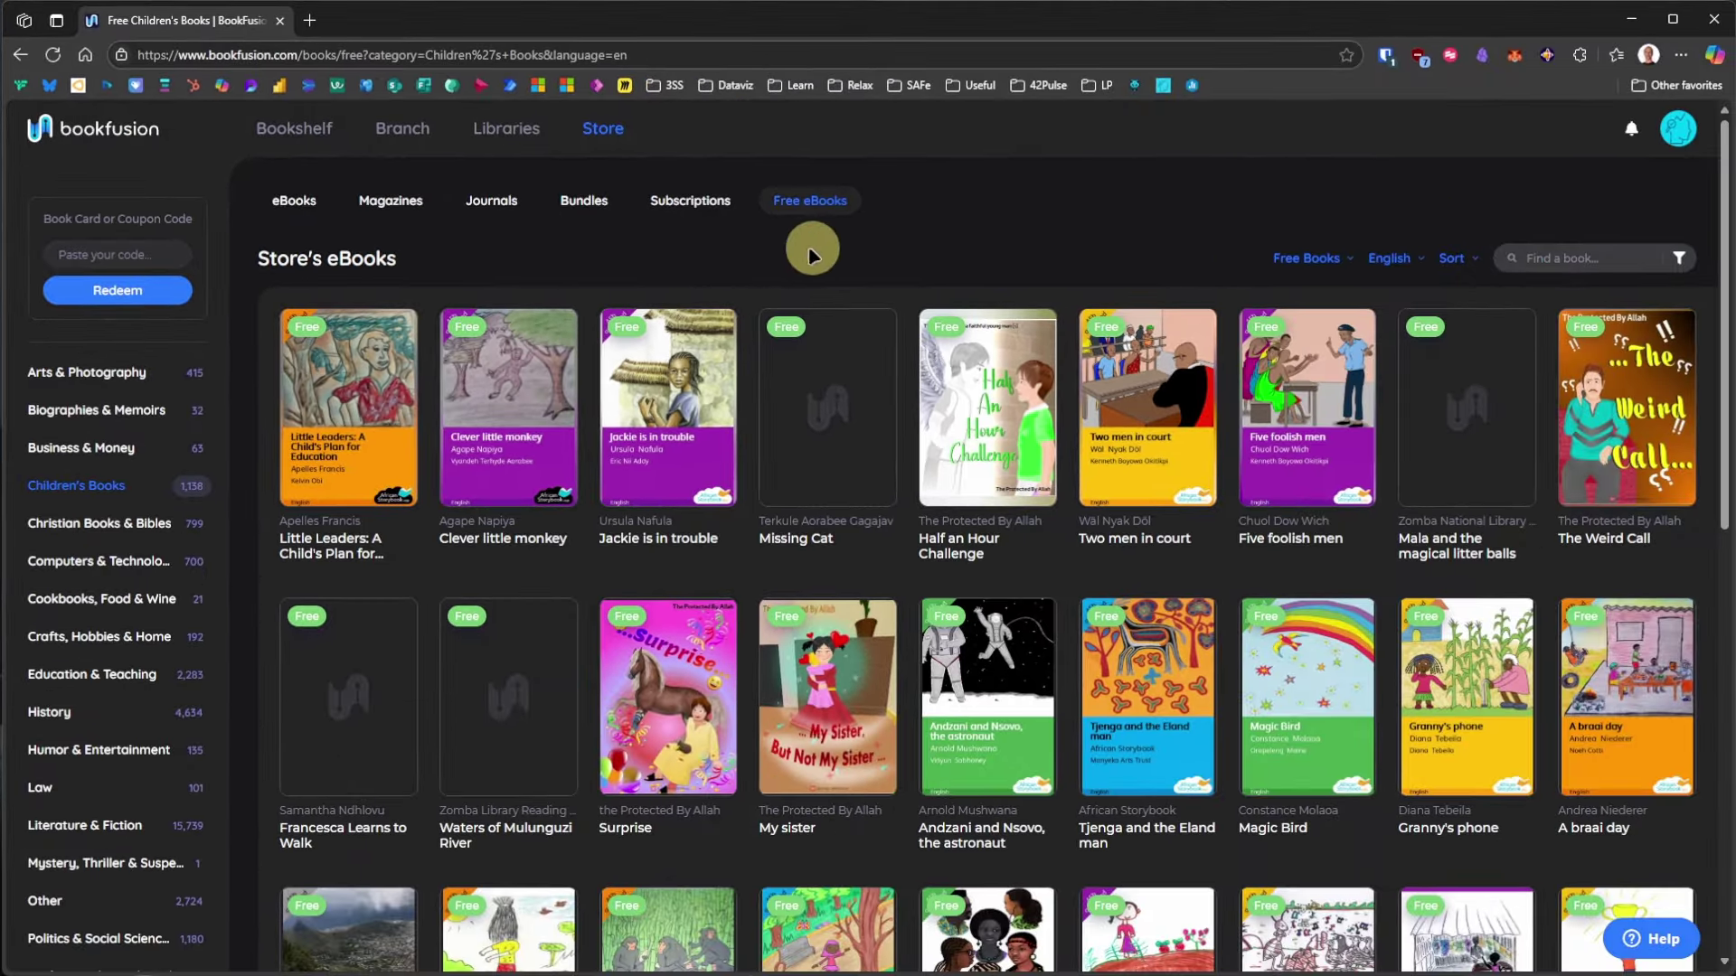
Step: Return to the store's eBooks and view the subscription options for The Journal of Caribbean History
left_click(294, 201)
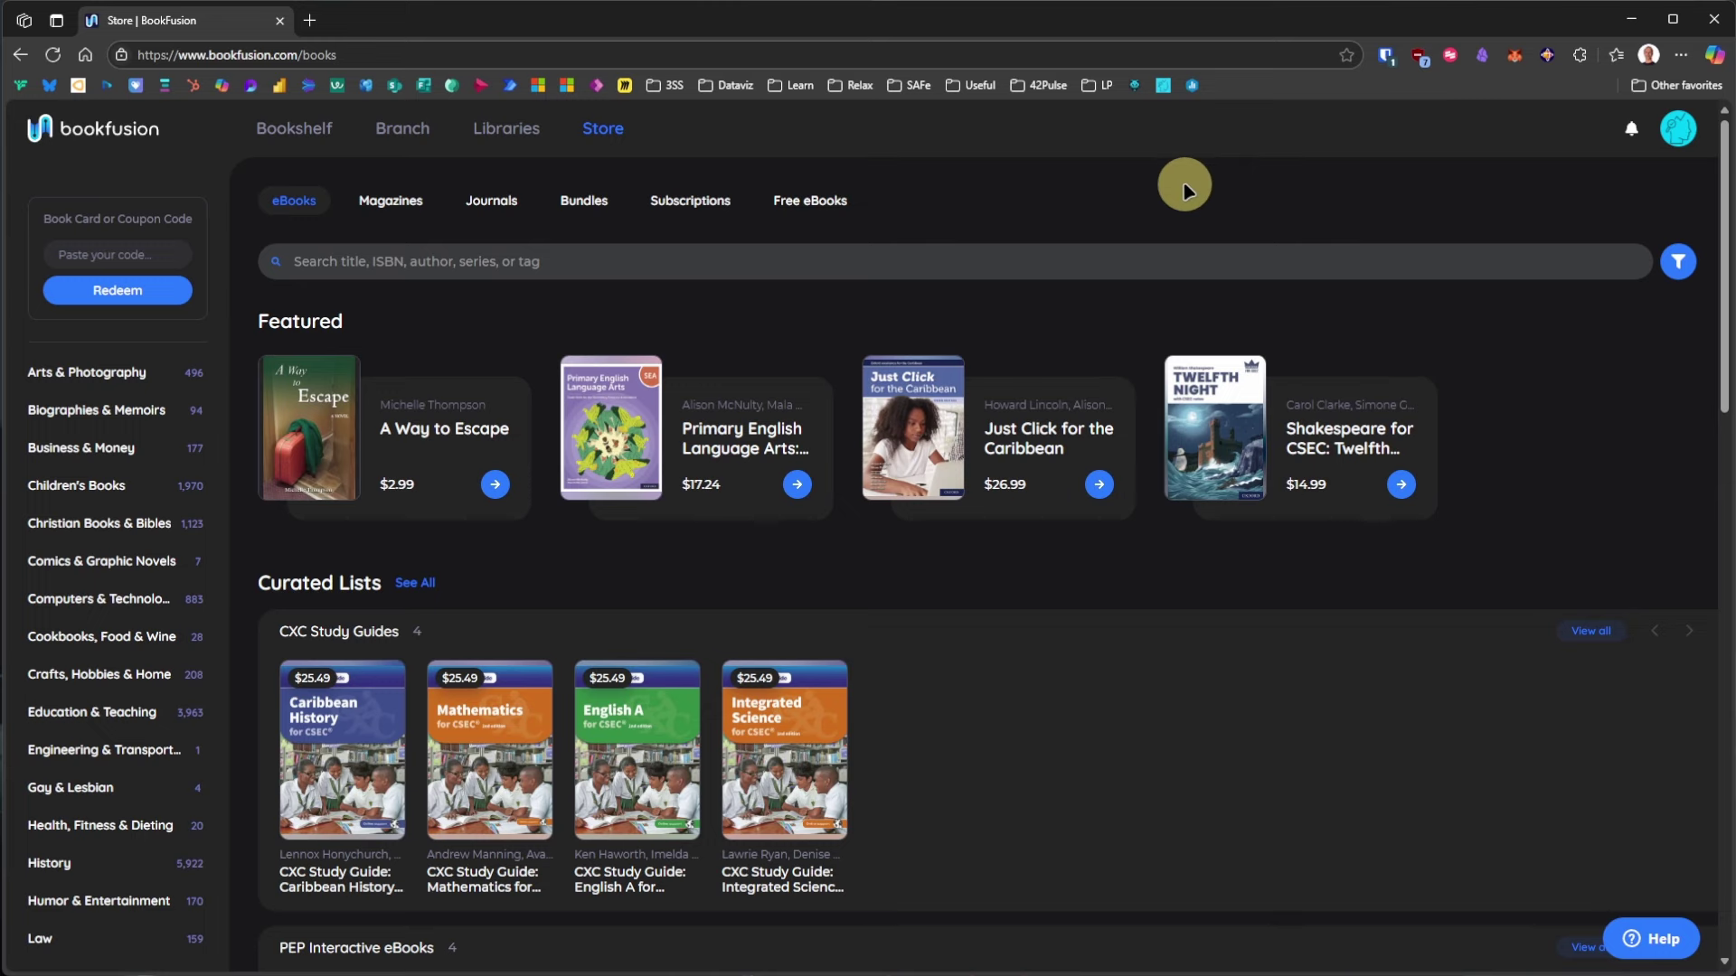
left_click(706, 208)
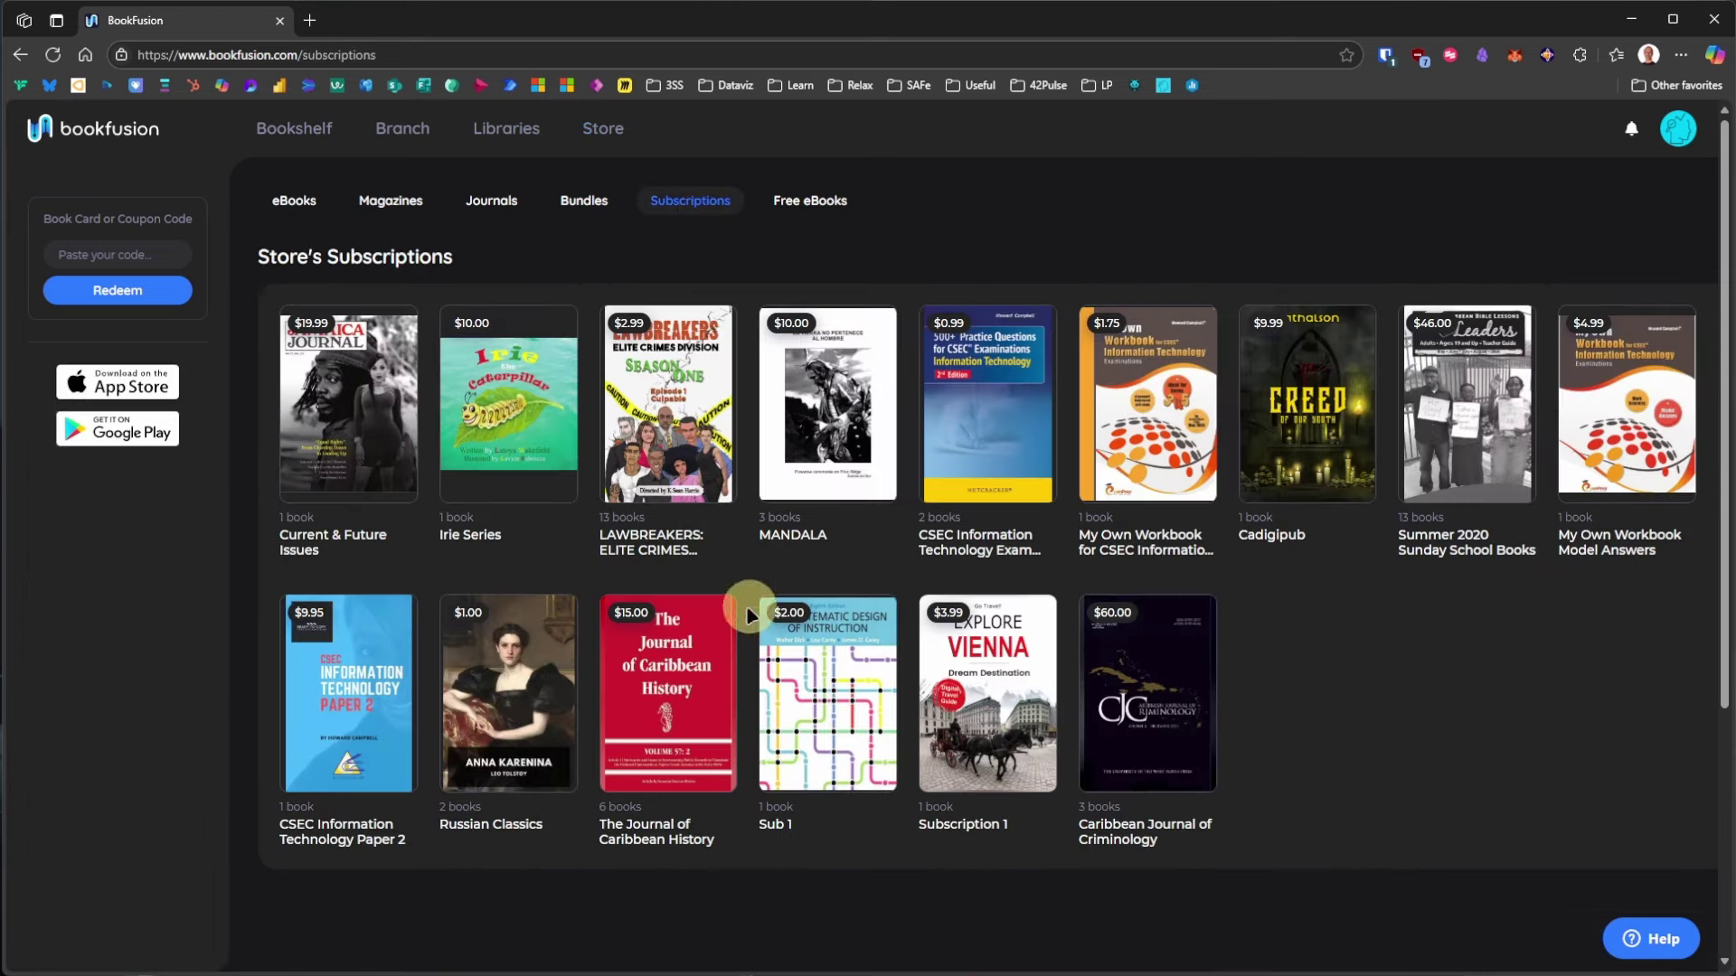
left_click(682, 696)
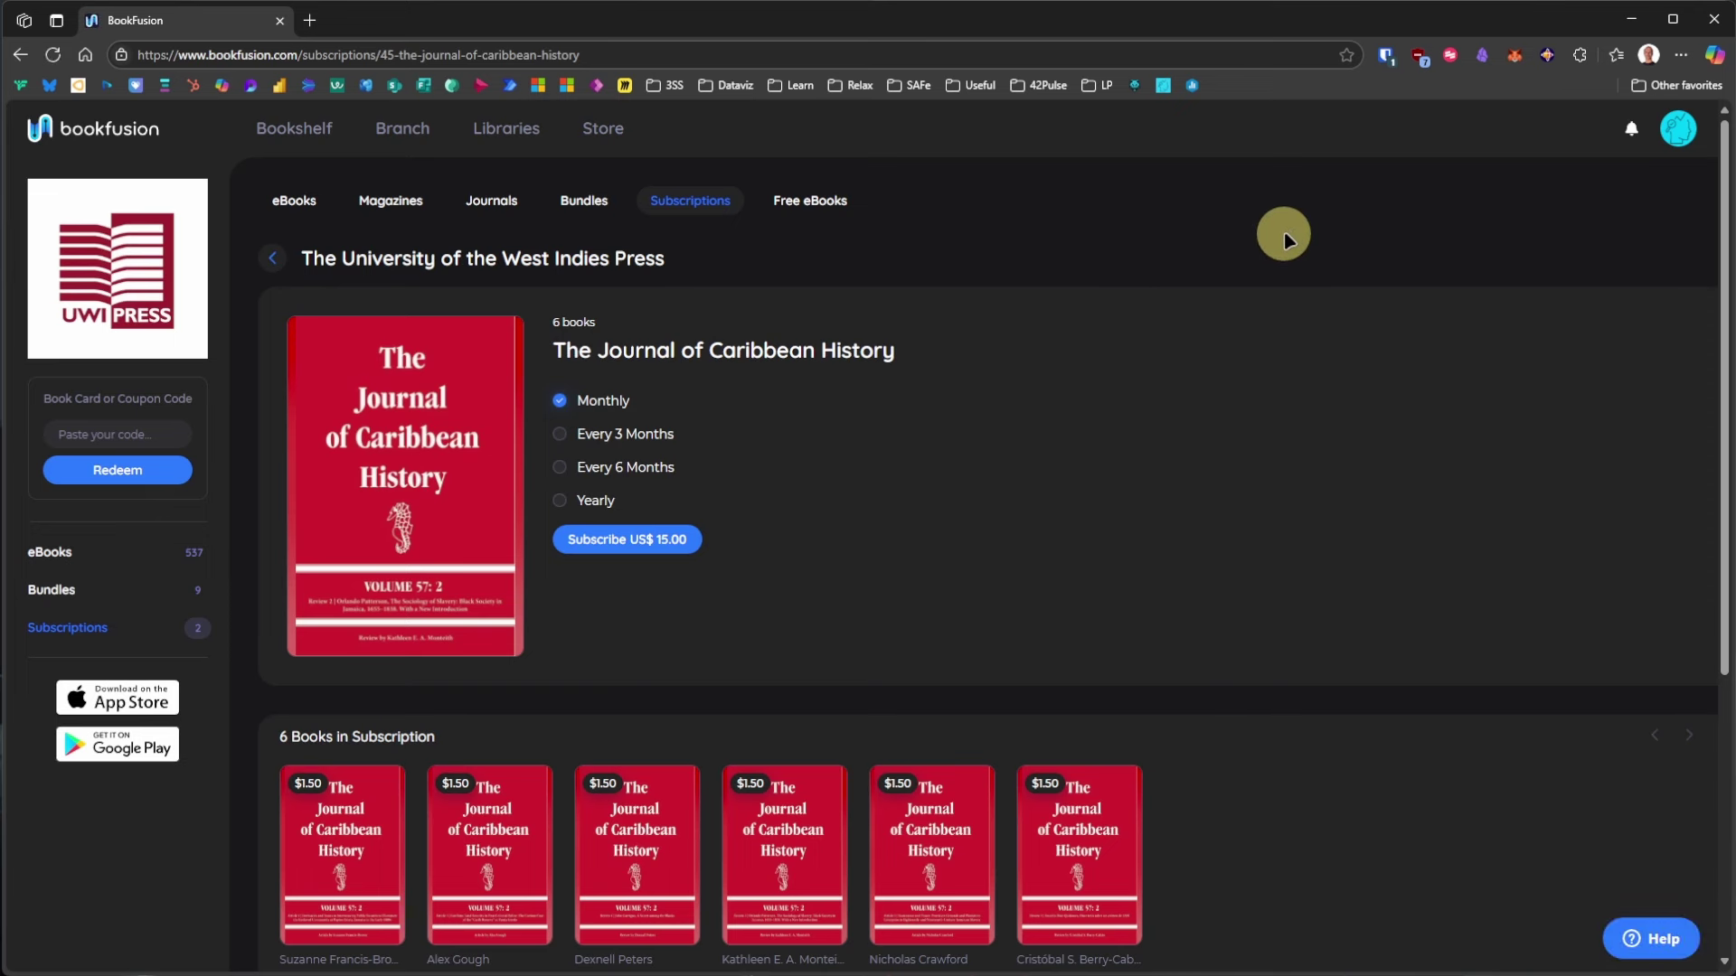
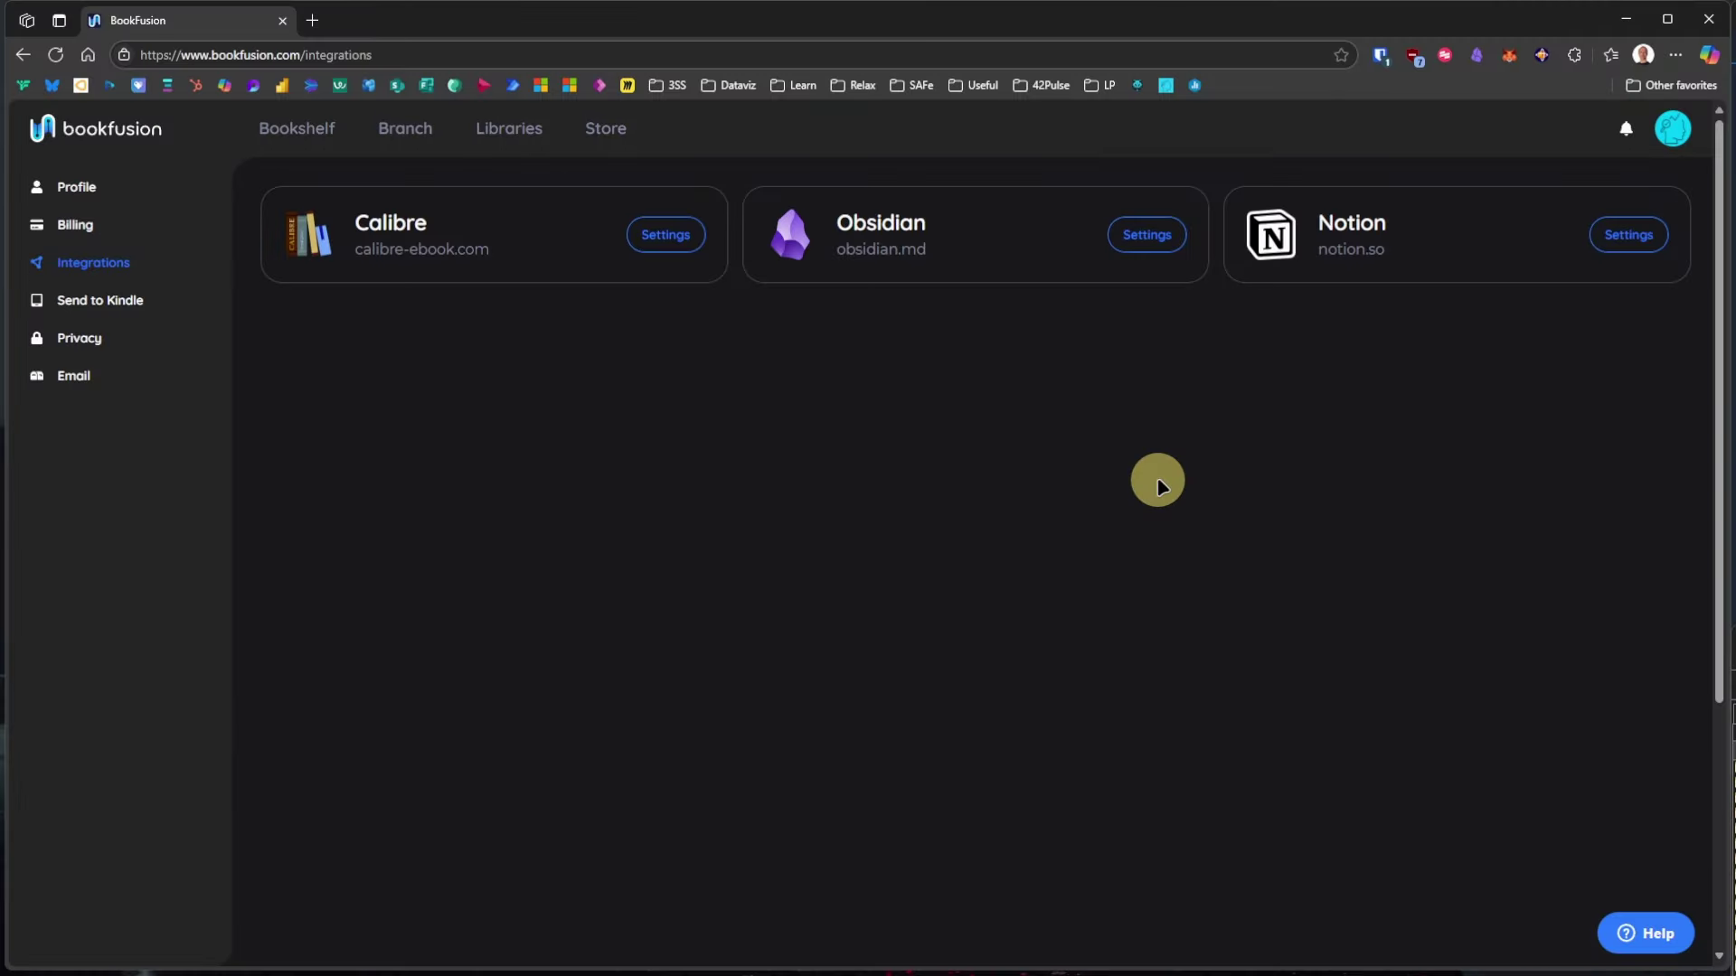
Step: Open the Obsidian integration's settings and switch to the Default export configuration
left_click(1141, 237)
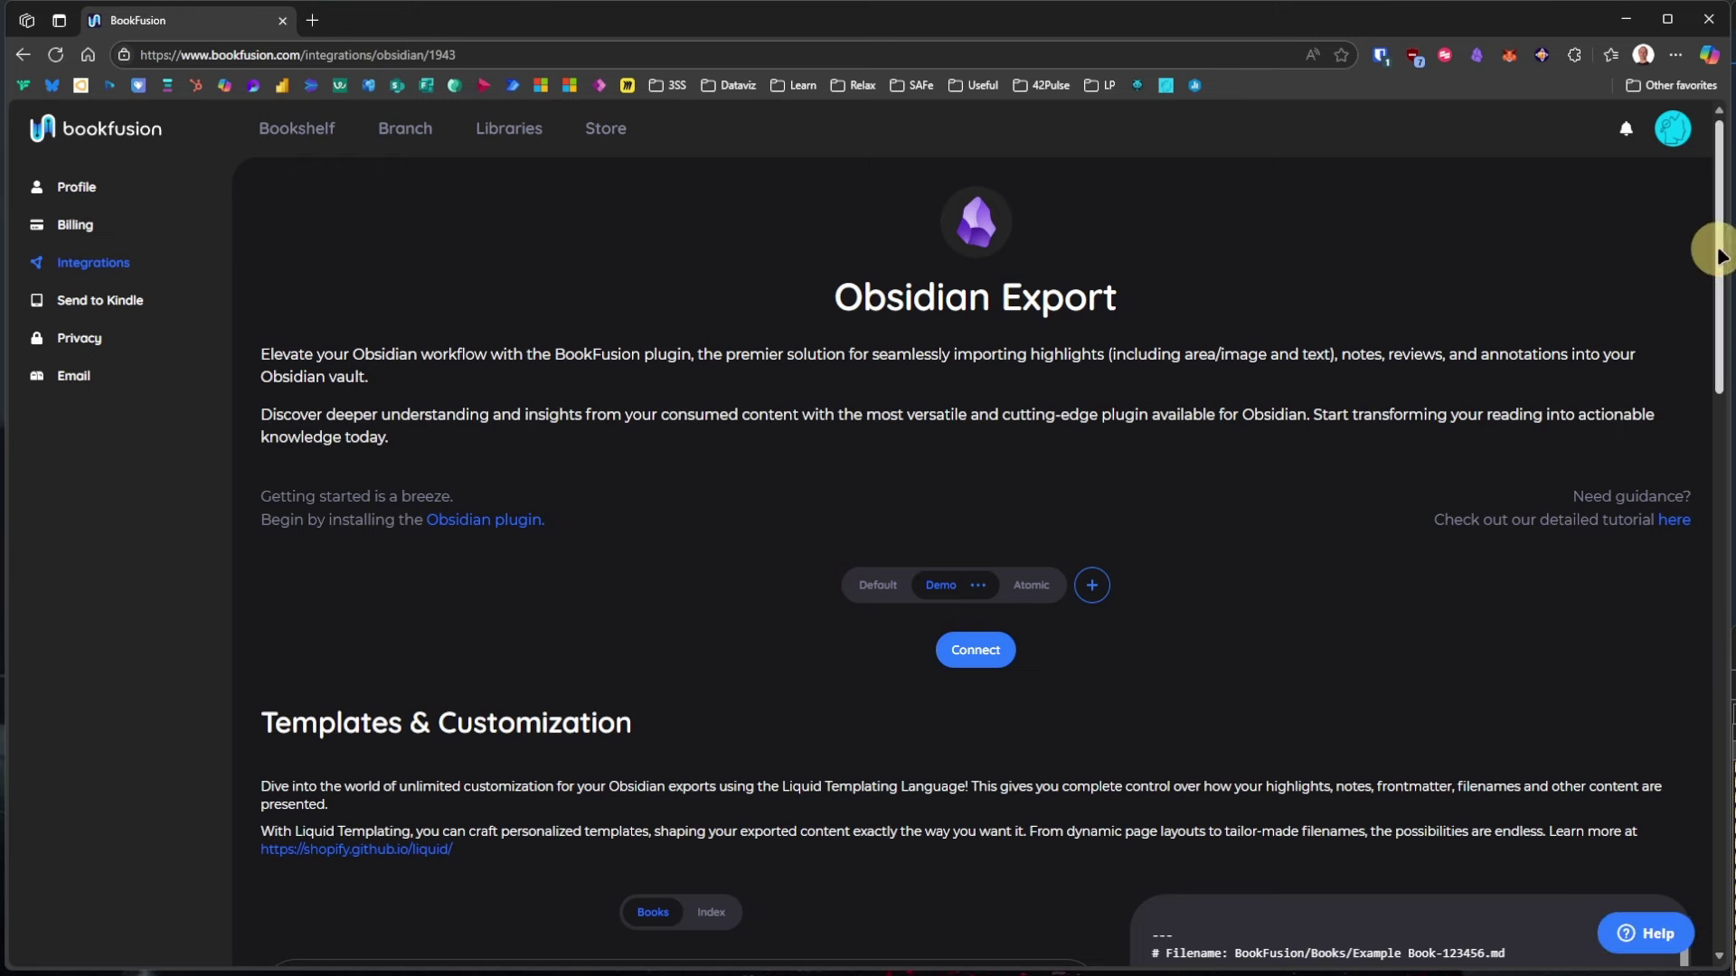
mouse_move(1718, 256)
left_mouse_down()
mouse_move(1715, 426)
mouse_move(1707, 226)
left_mouse_up()
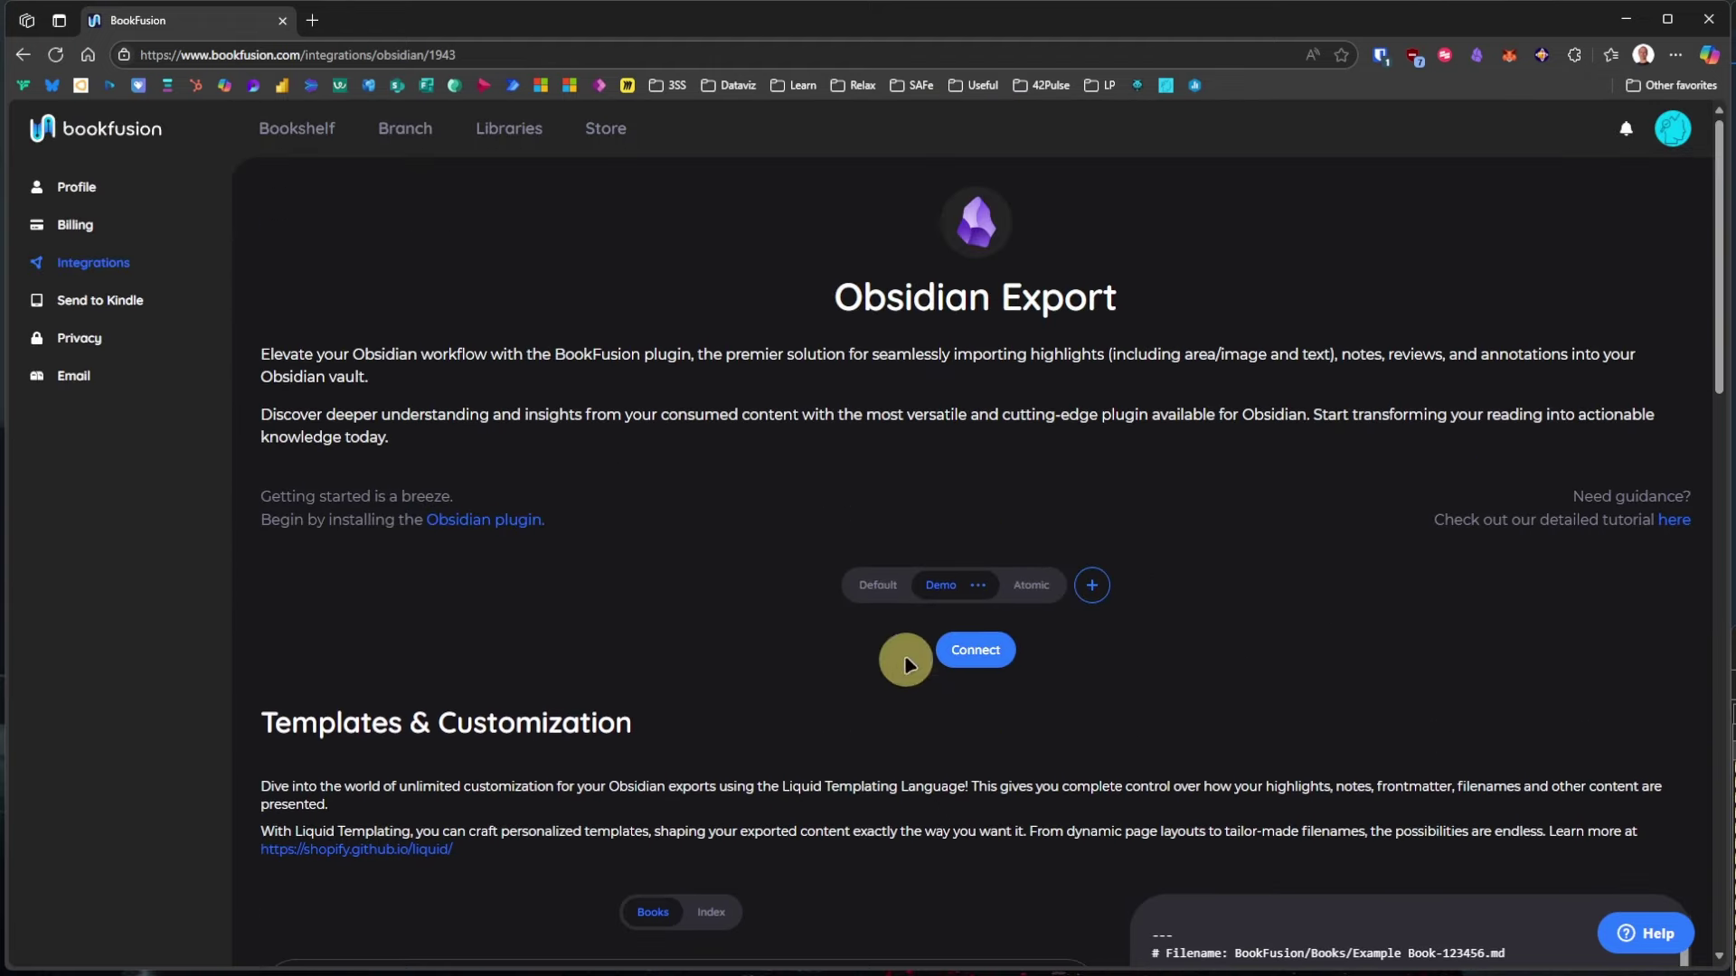
left_click(877, 588)
Step: Review the Default configuration's file name and path, page template and highlight template for book exports
scroll(1062, 255, "down", 8)
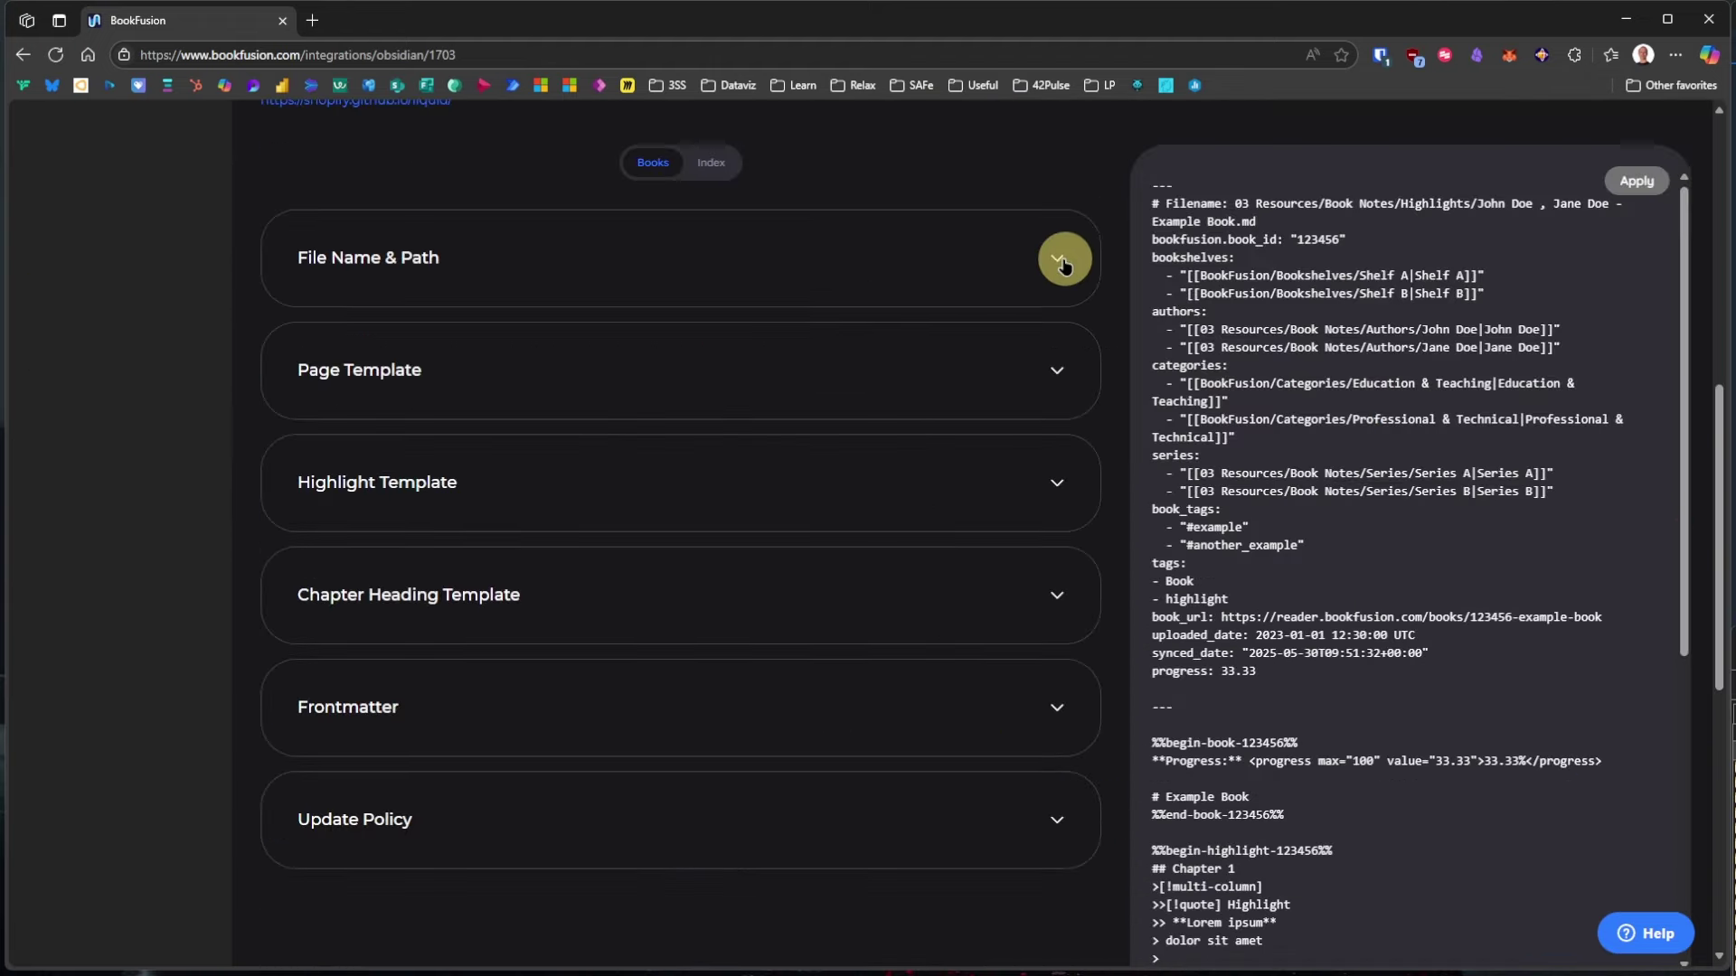
left_click(1057, 258)
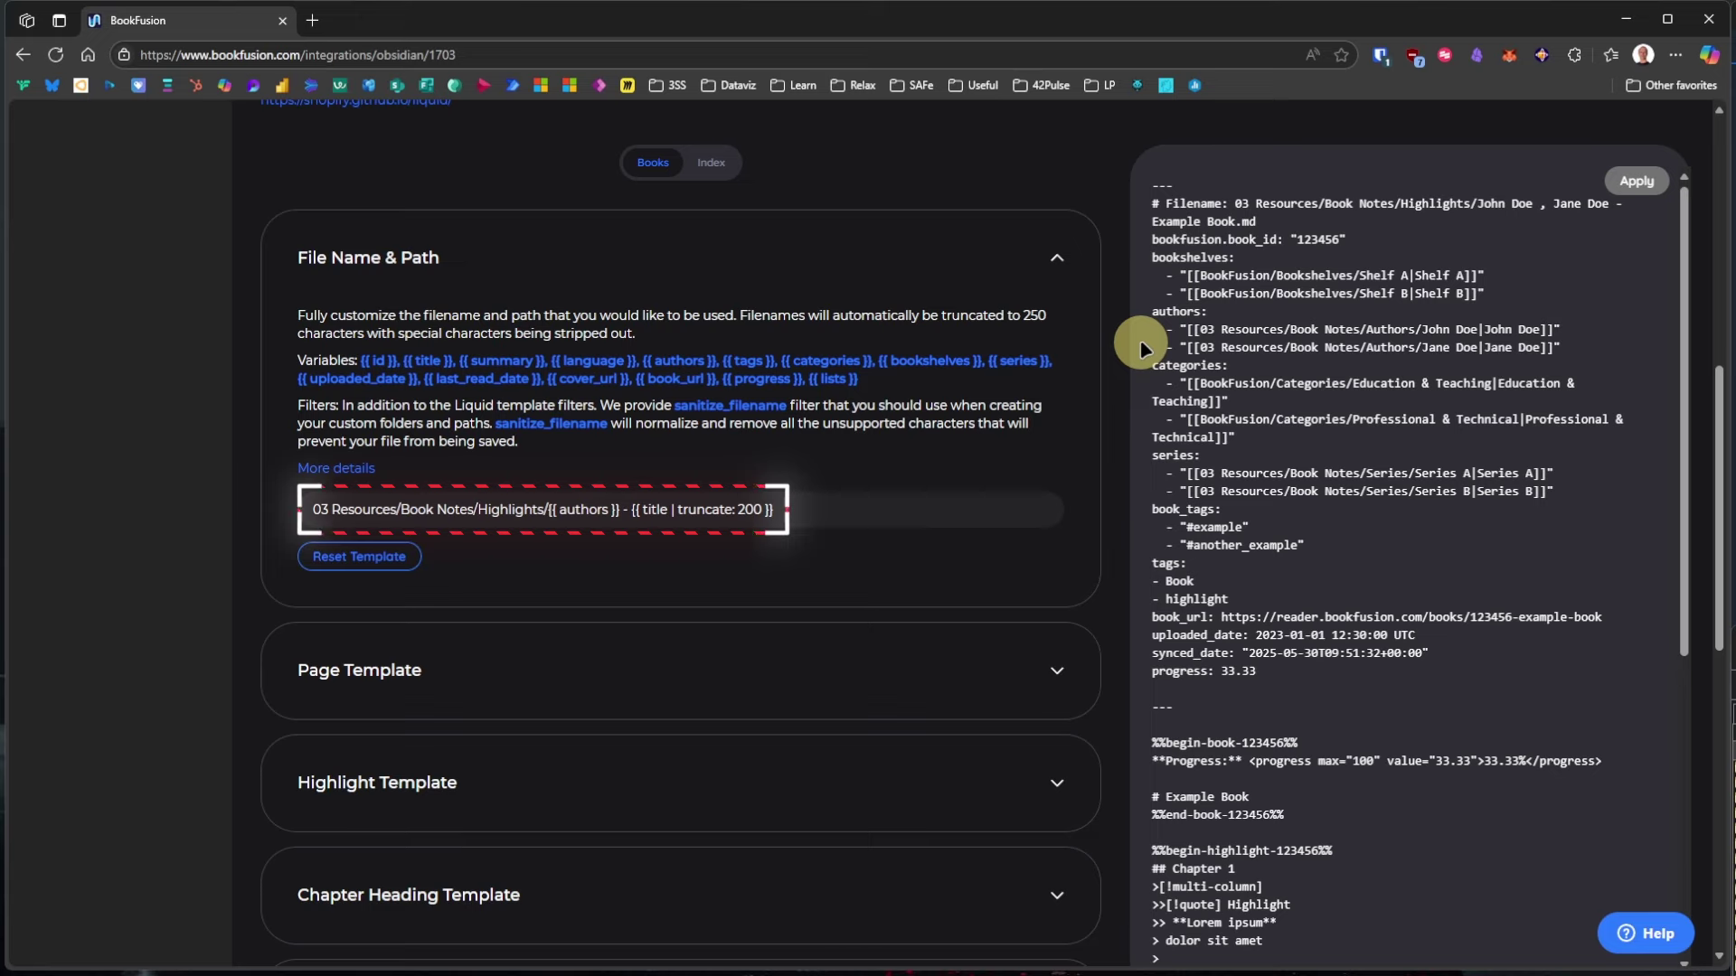
left_click(1057, 669)
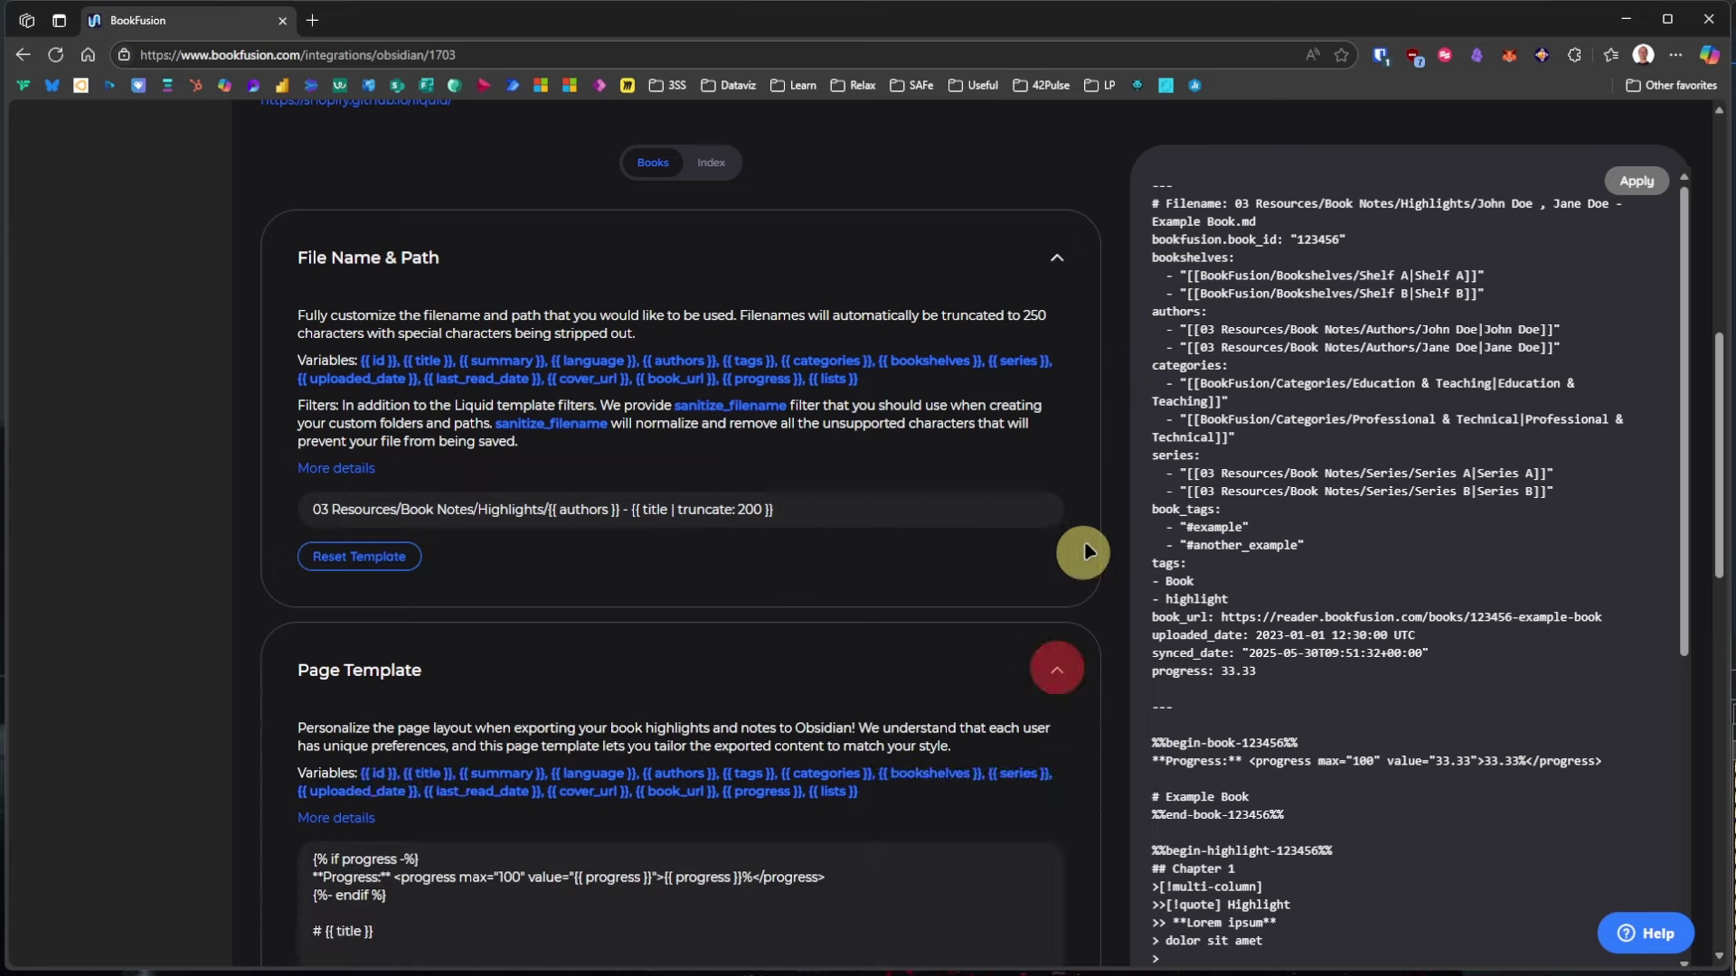
left_click(1055, 732)
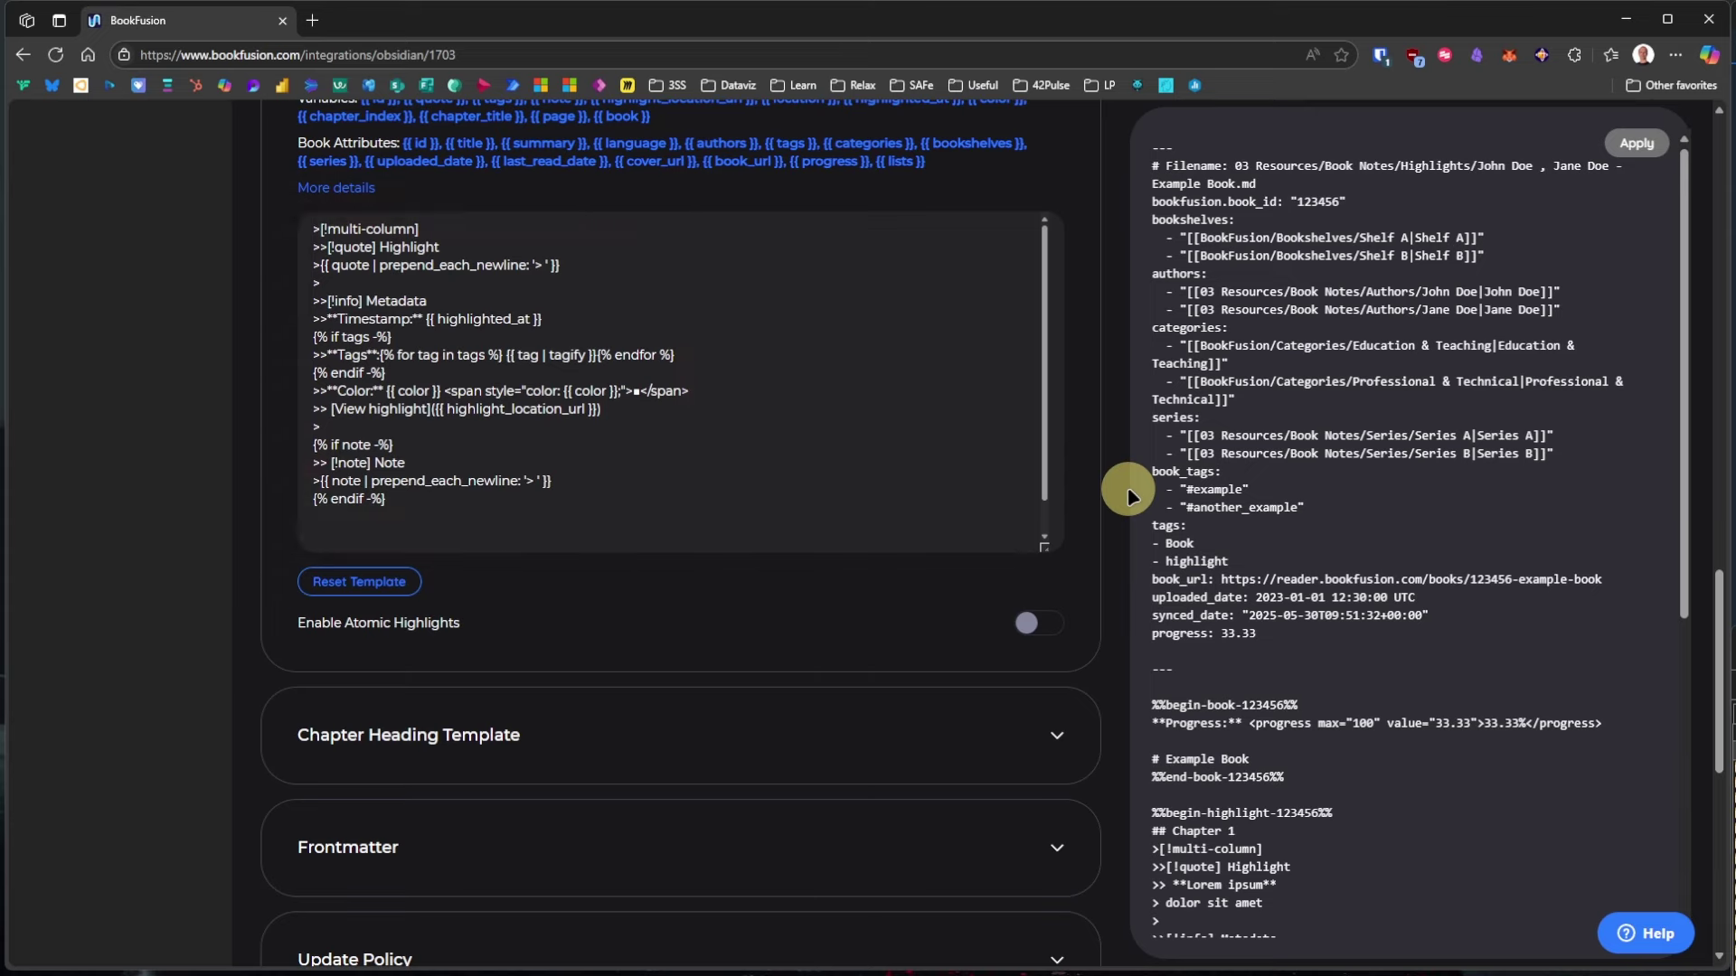
scroll(1127, 496, "up", 5)
scroll(1686, 513, "up", 15)
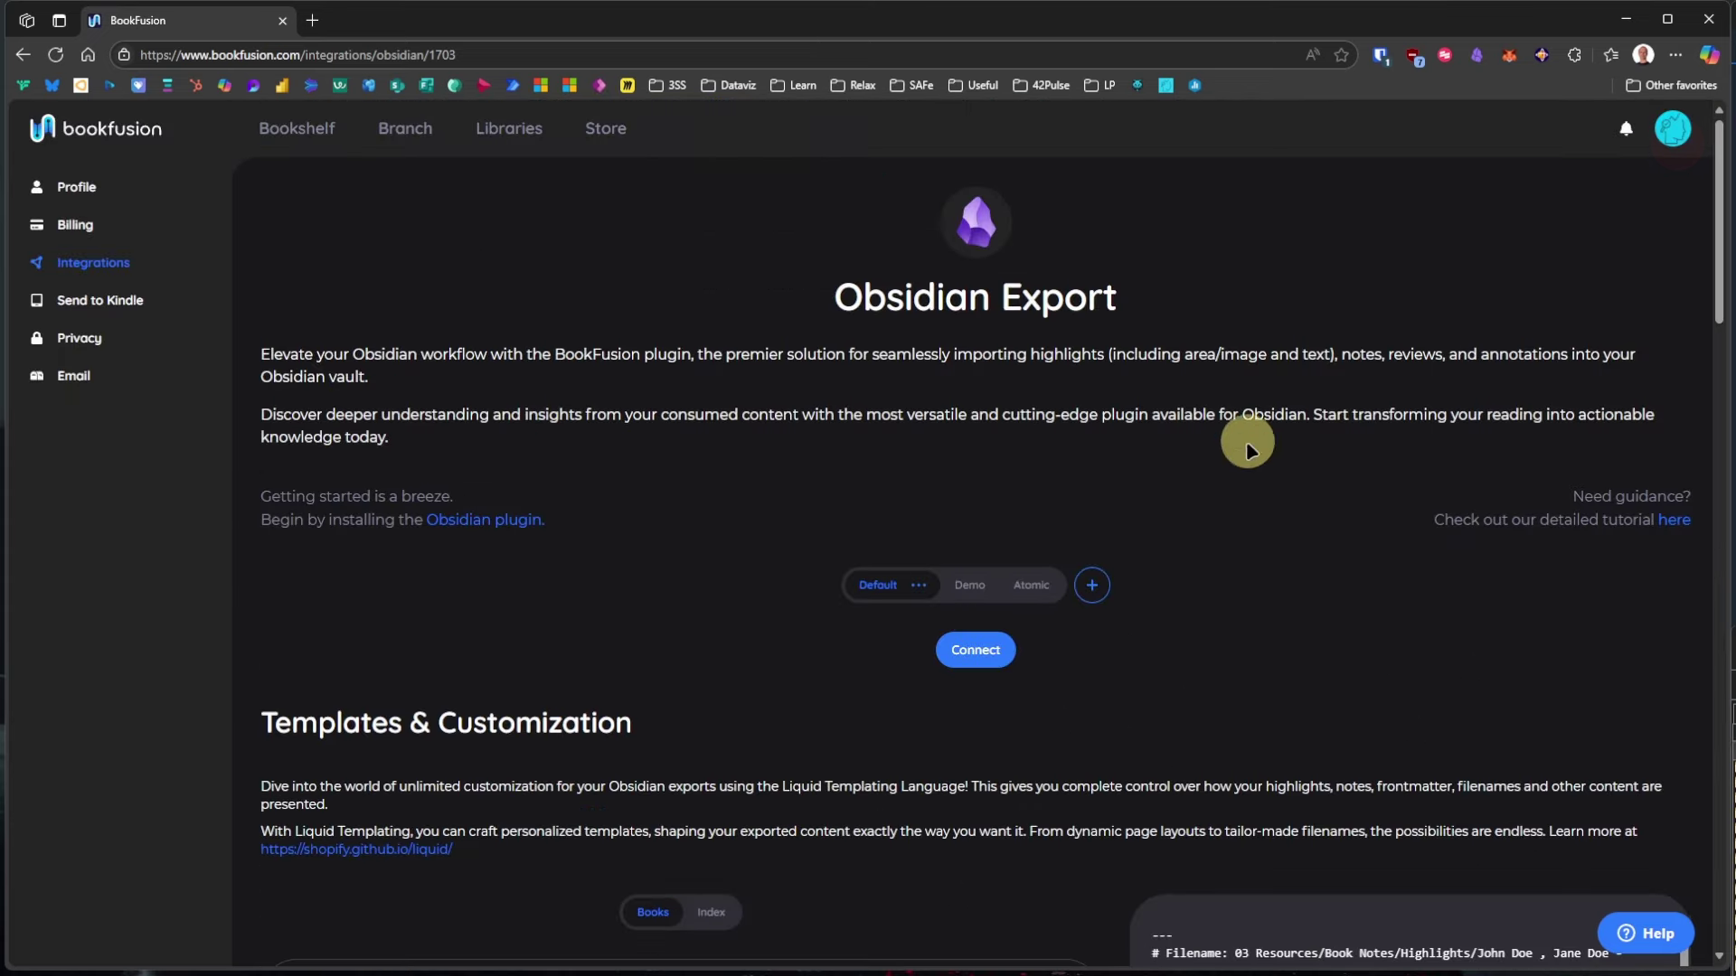
Step: Connect the Default export configuration, allow Obsidian to open, and check the BookFusion plugin's settings there
left_click(974, 651)
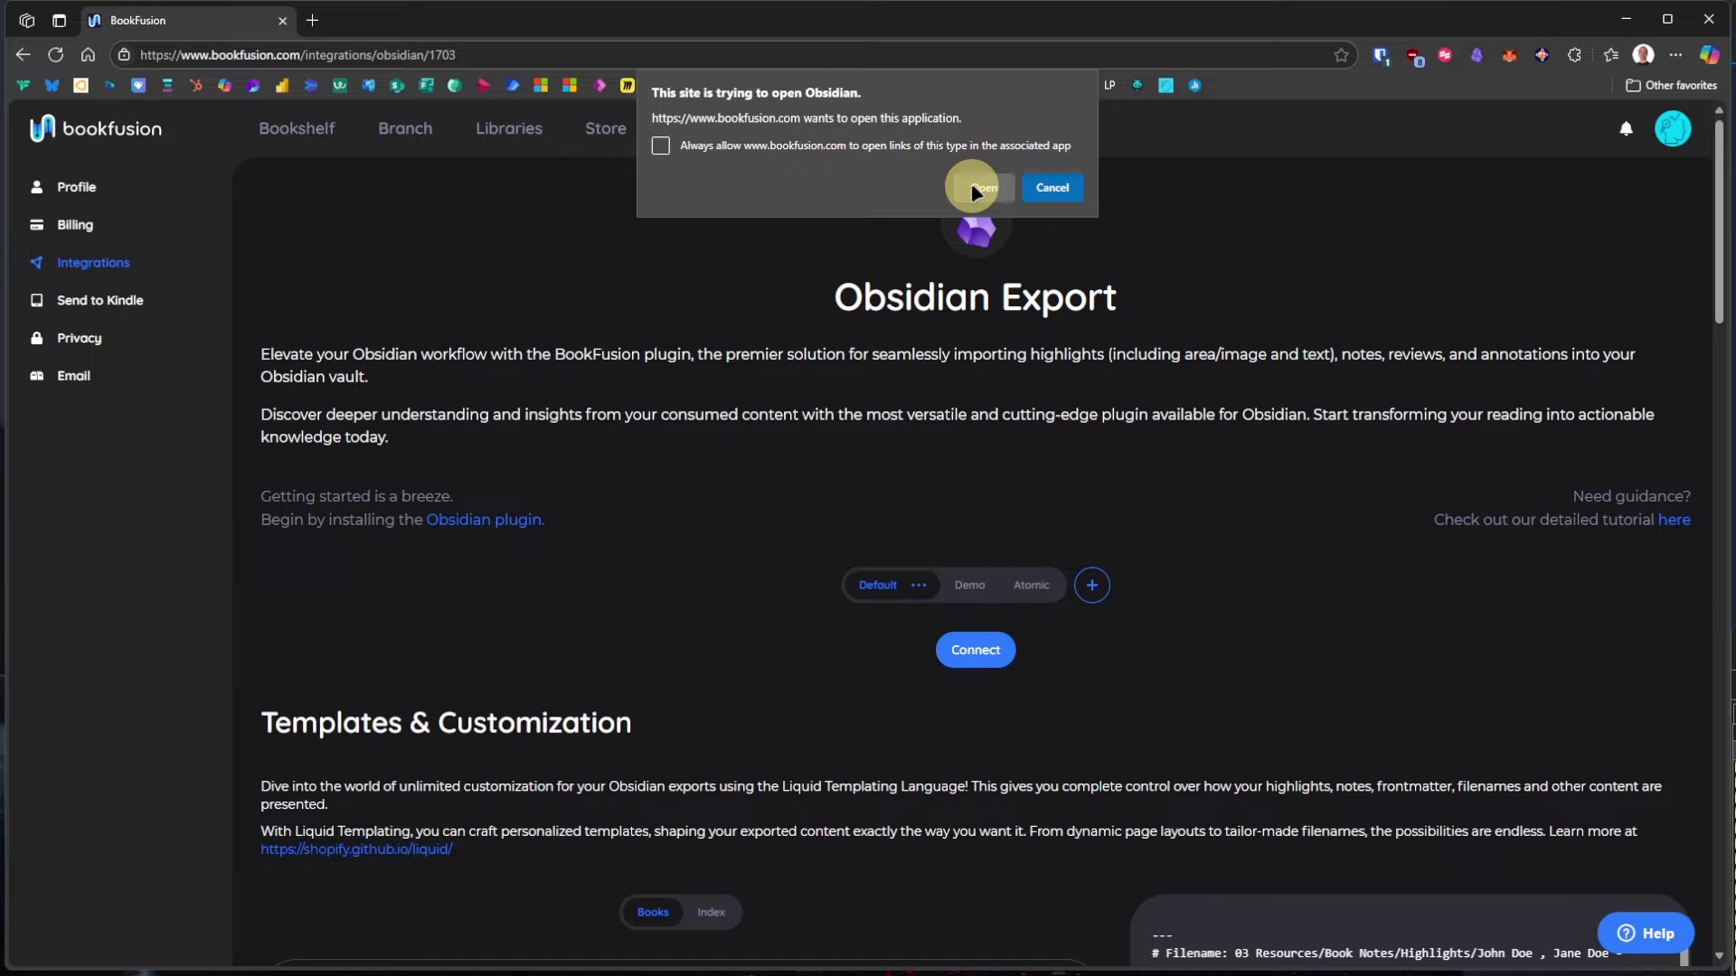
left_click(981, 187)
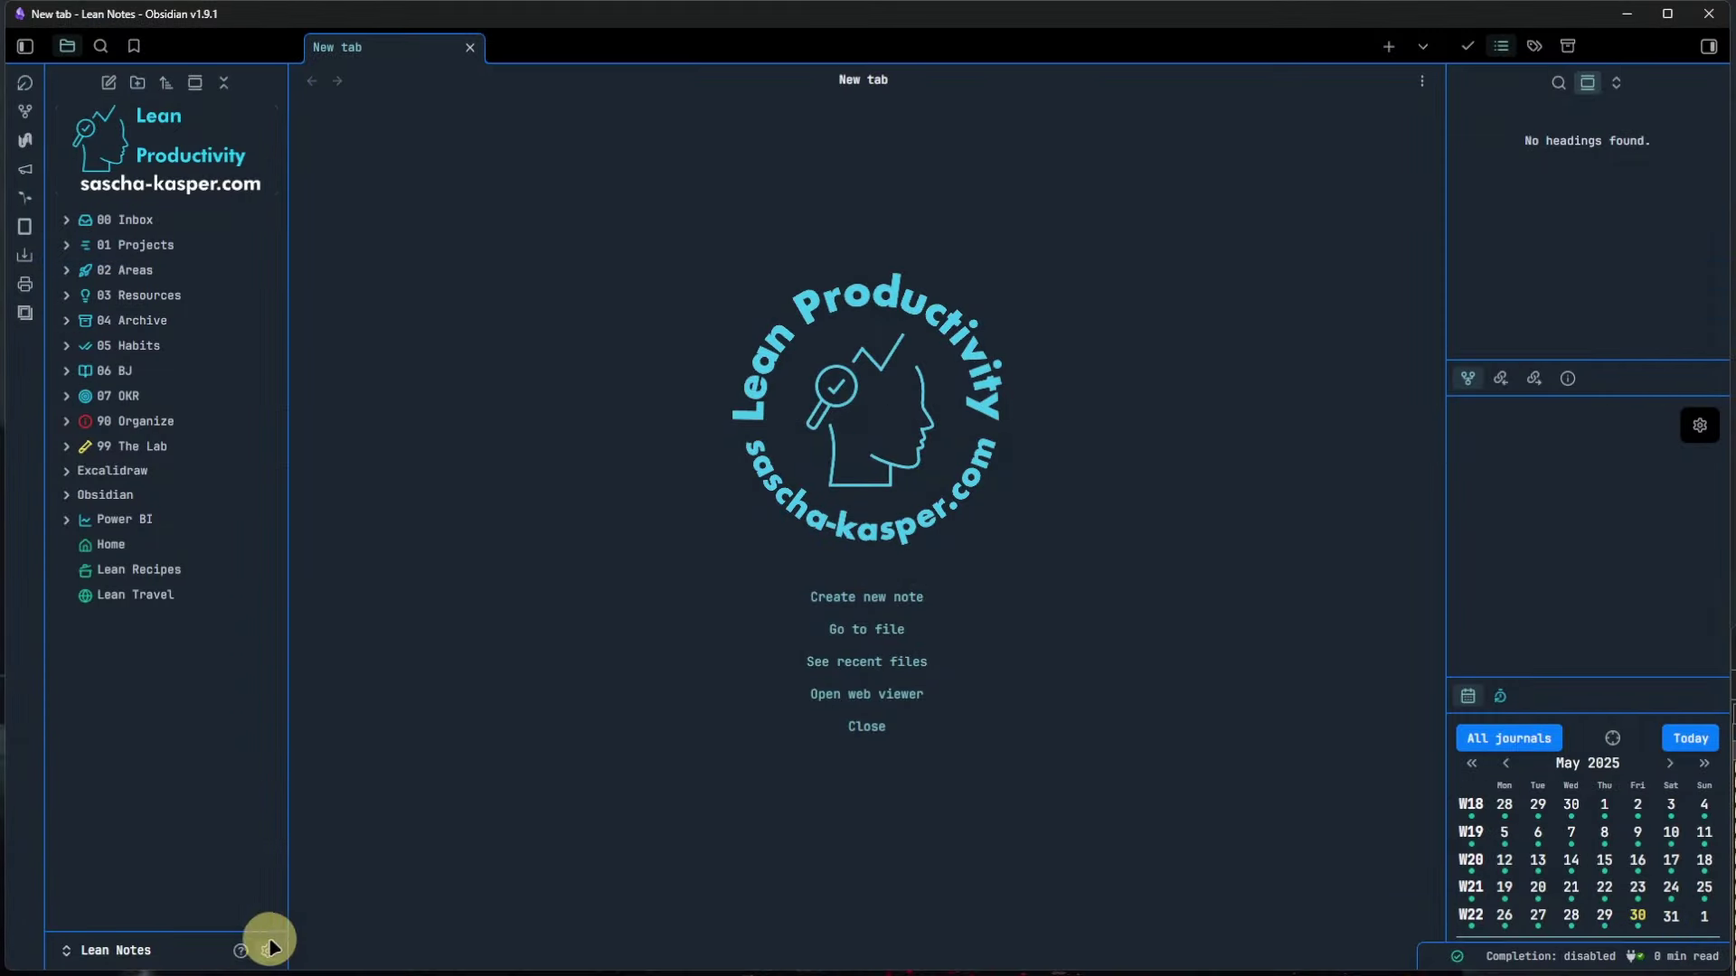
left_click(268, 949)
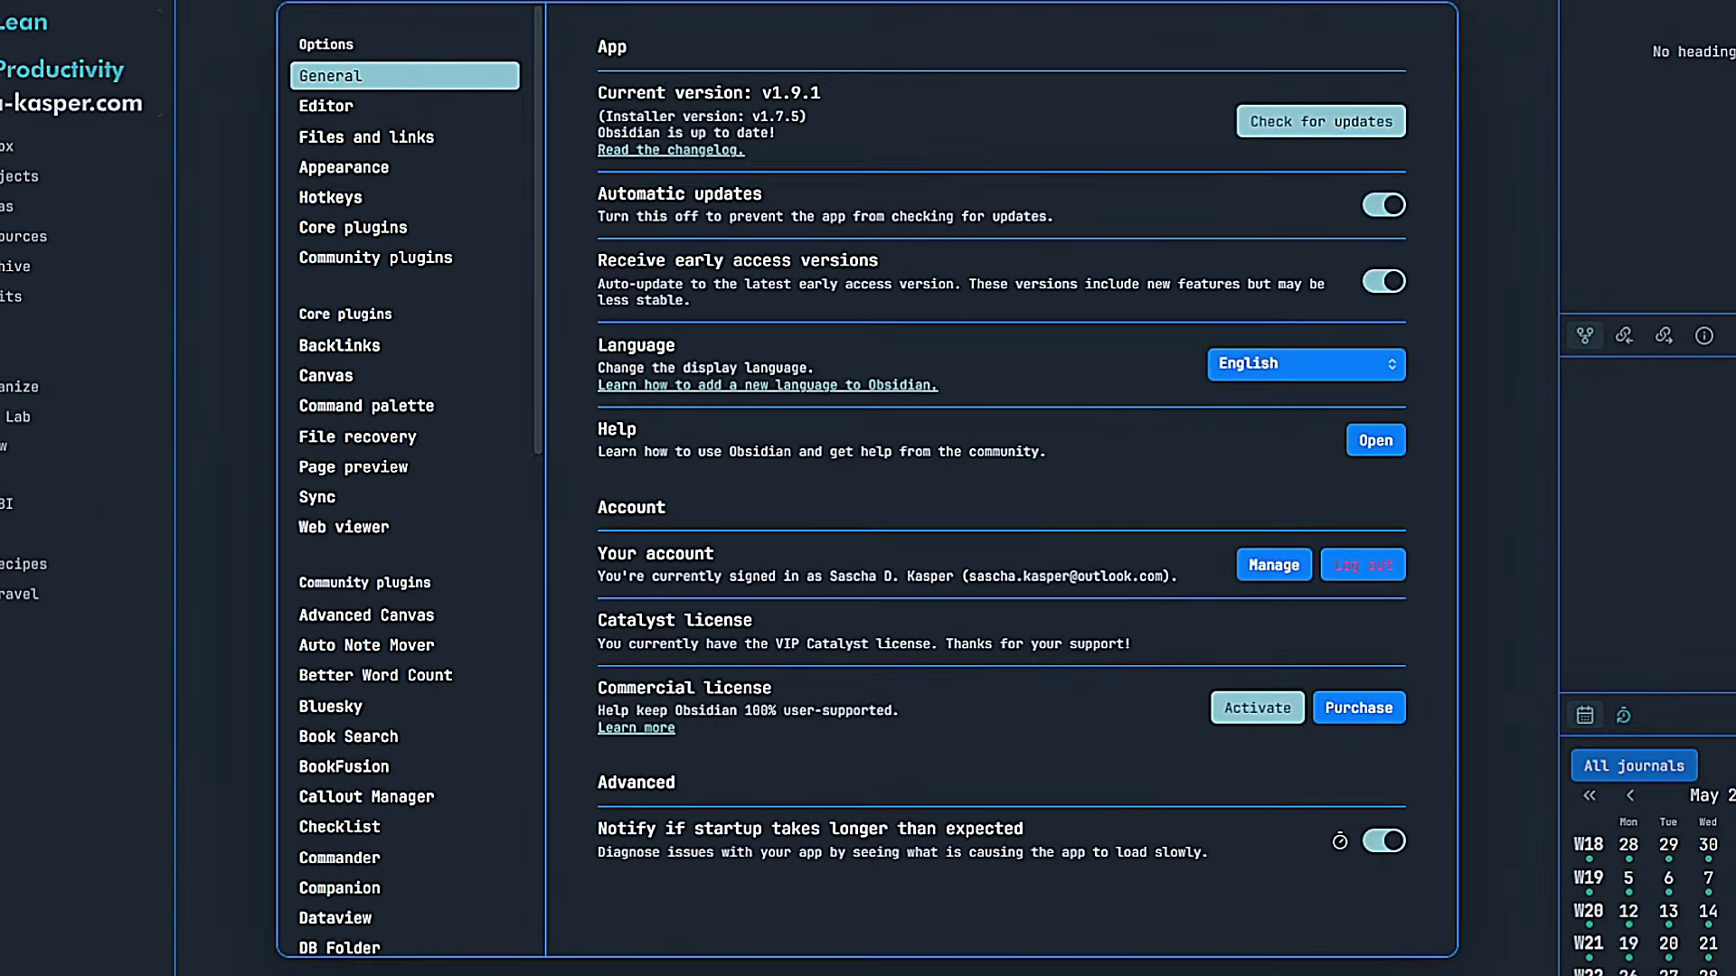
left_click(371, 764)
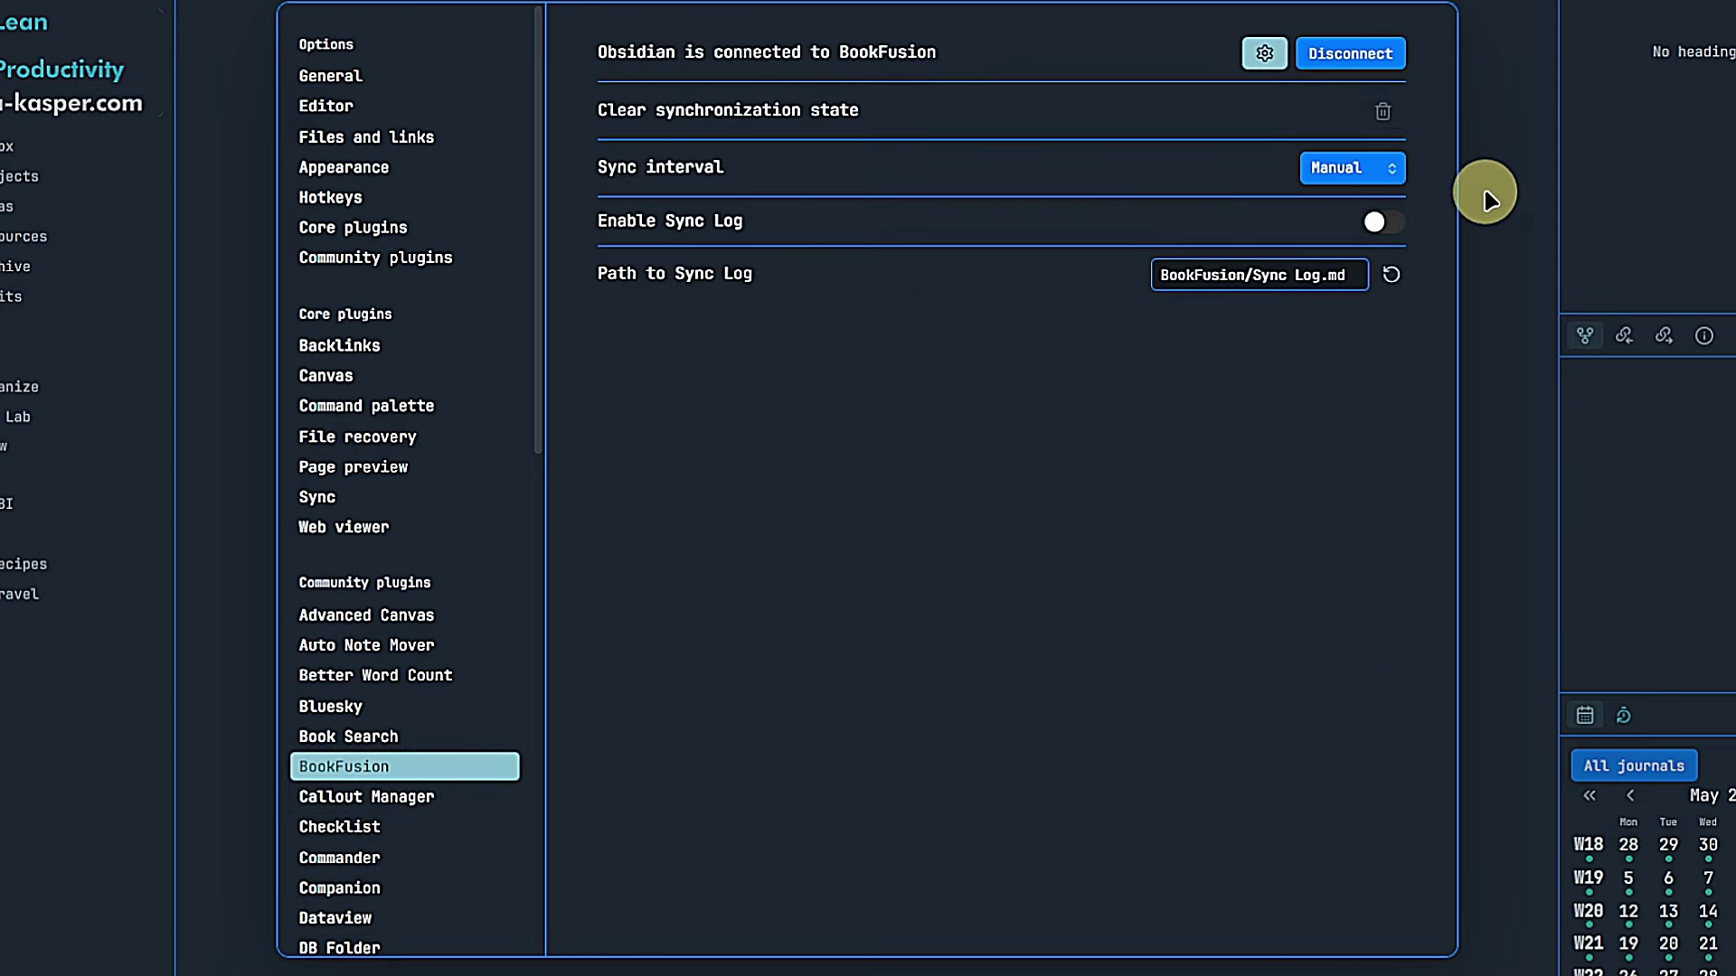
key("Escape")
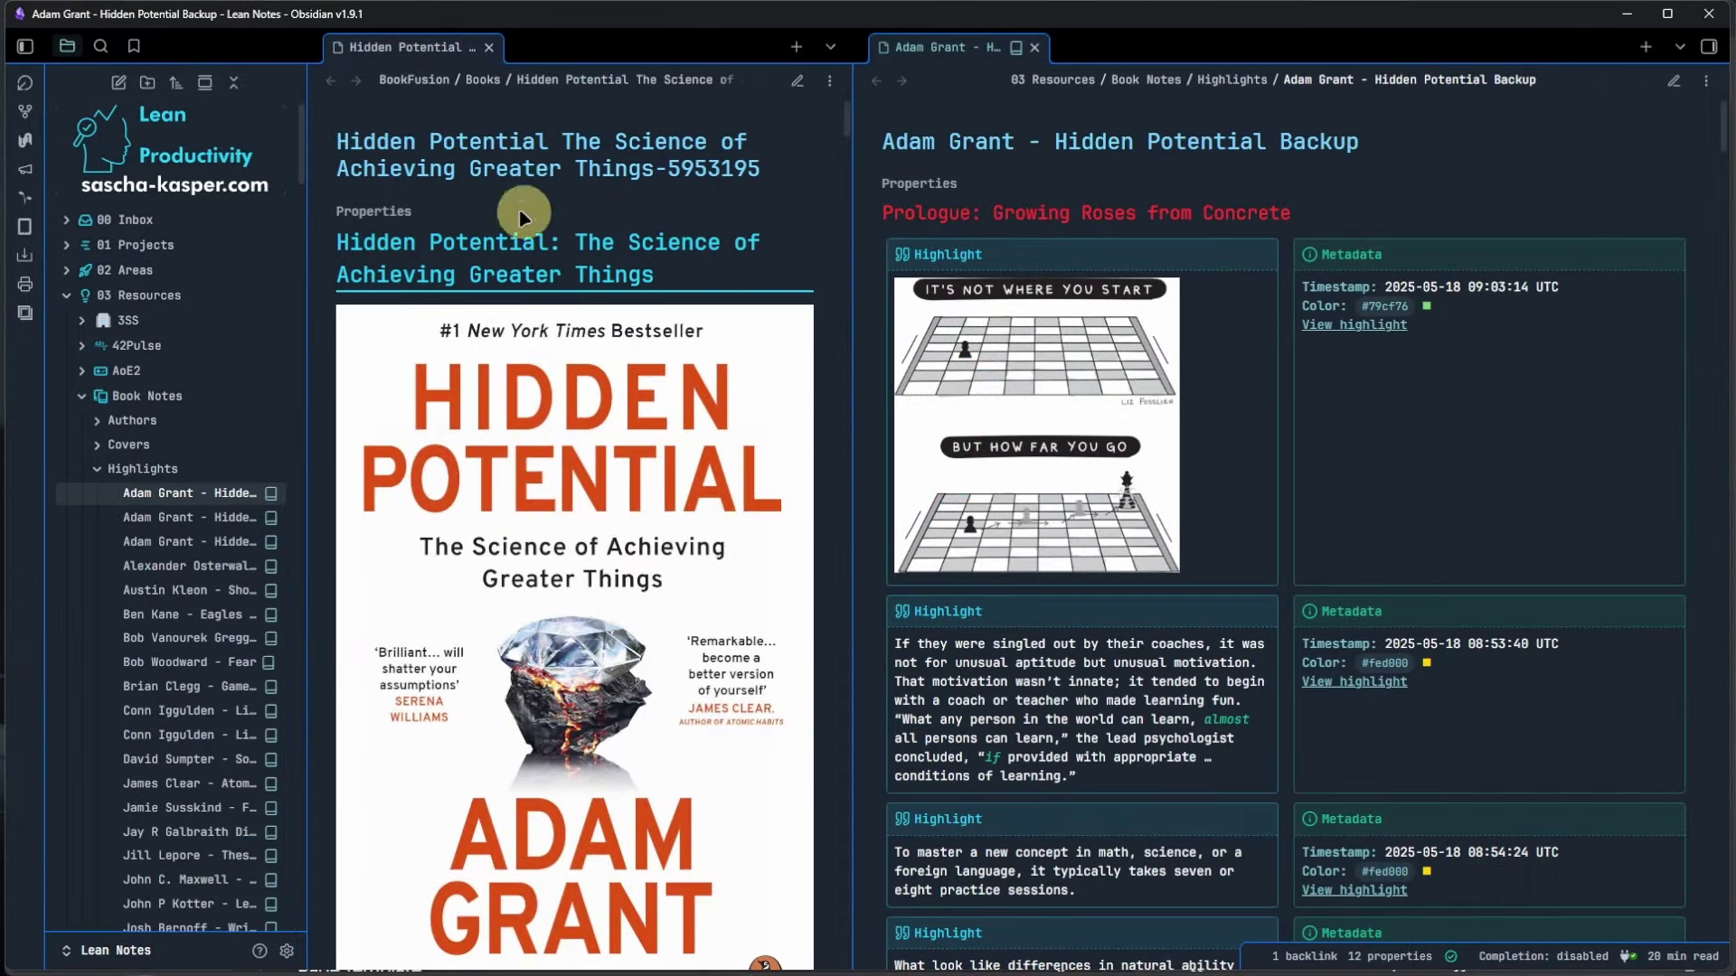
Step: Compare the properties of the exported Hidden Potential note with those of its customized backup note
left_click(387, 212)
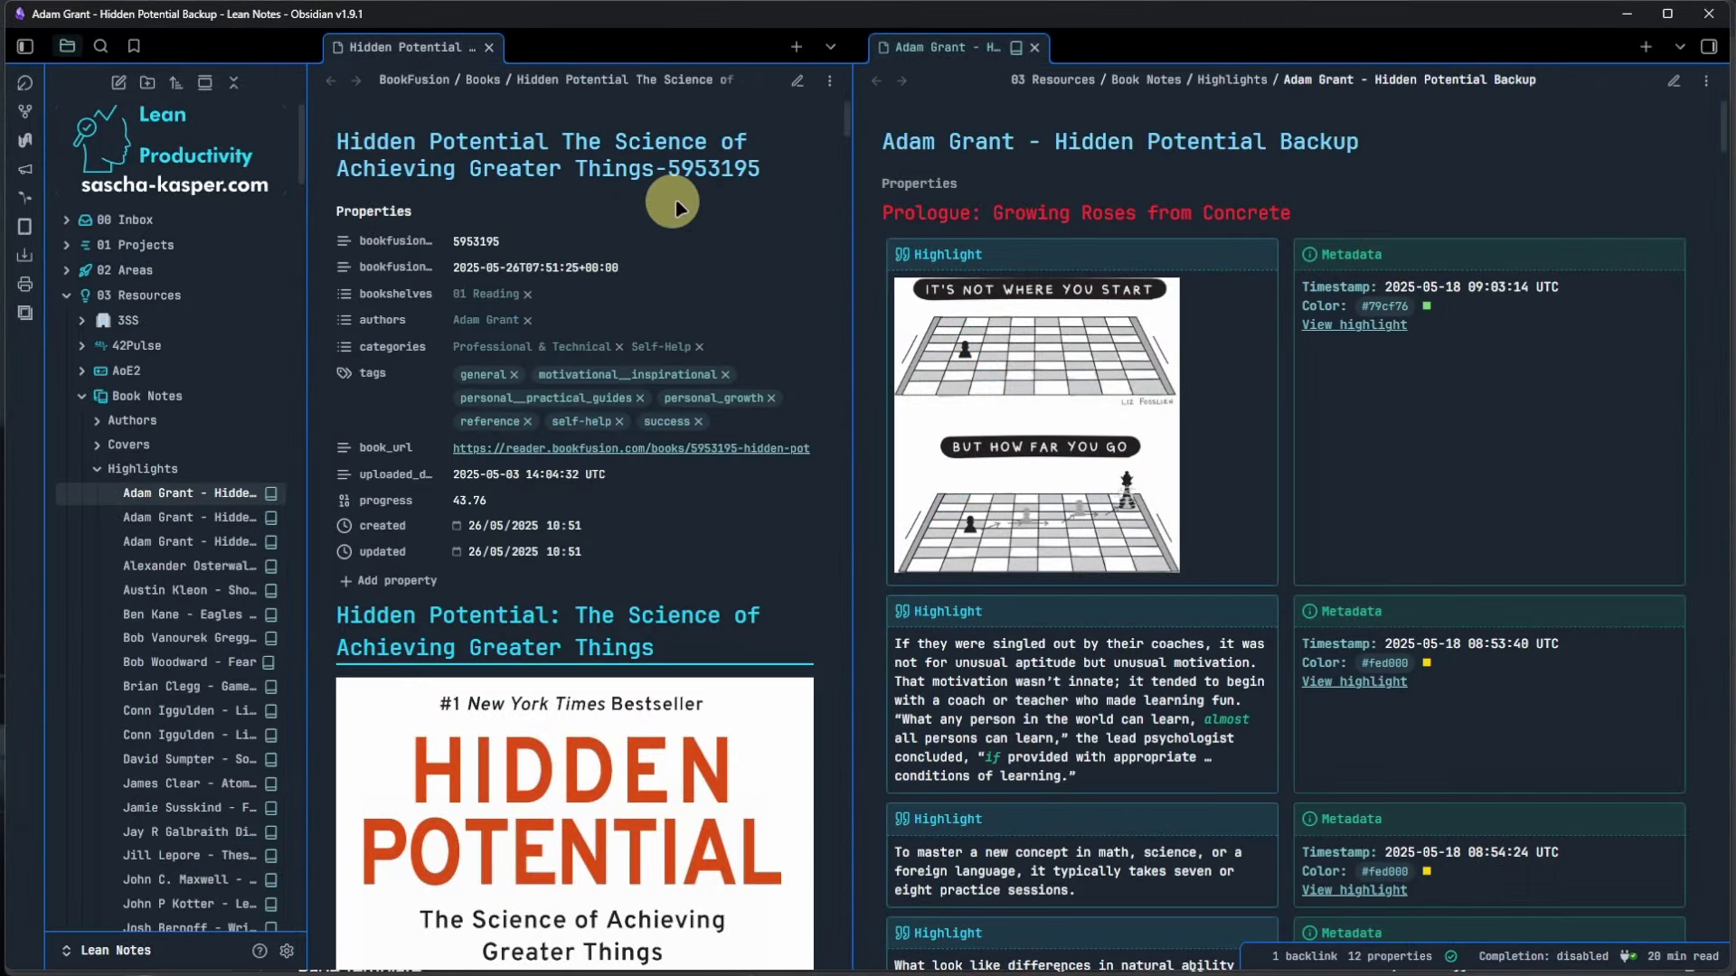
left_click(933, 182)
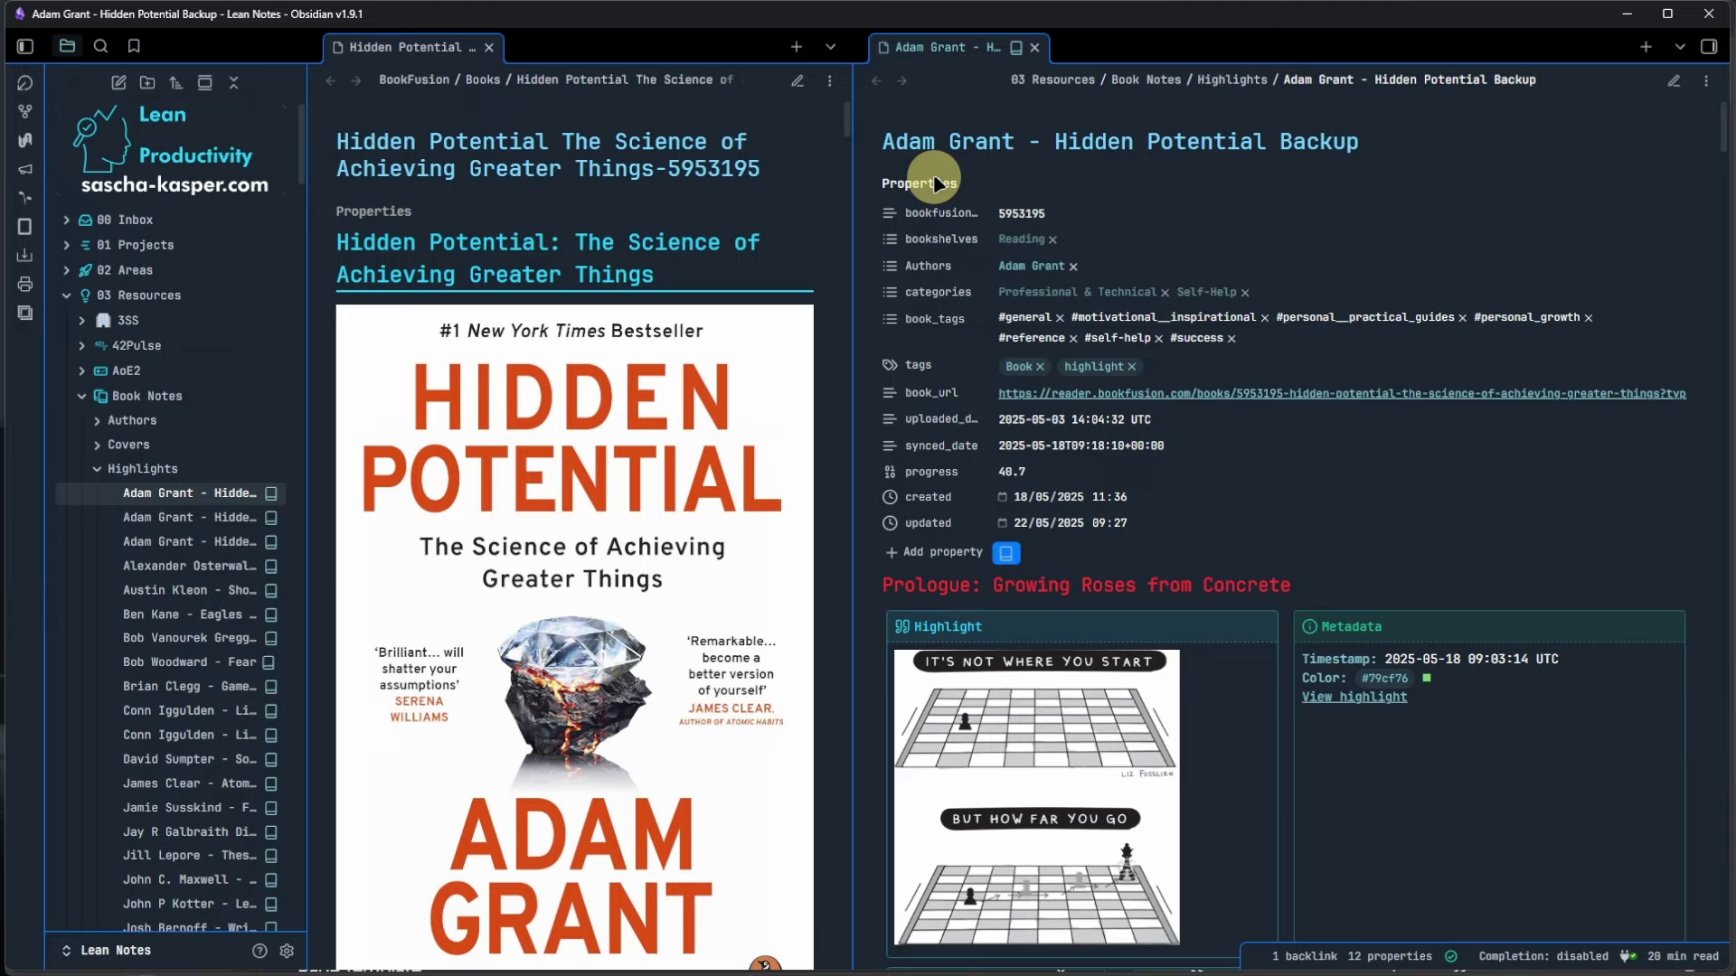
left_click(1356, 182)
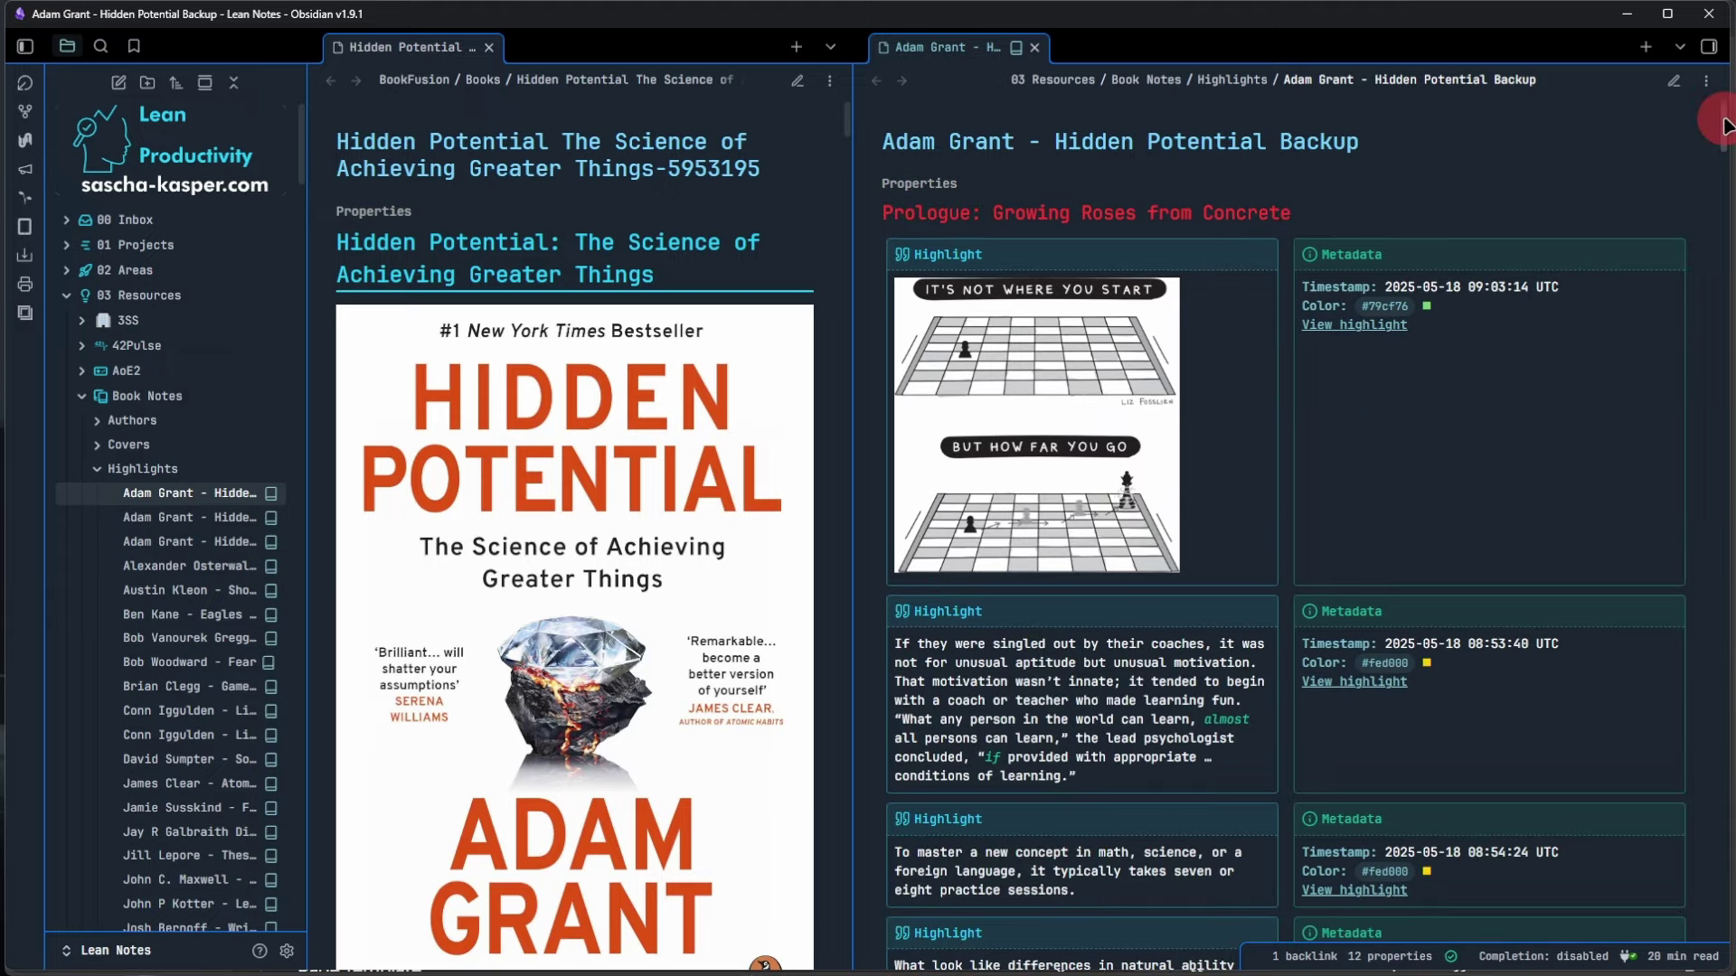
Step: Compare how metadata and highlights are laid out in the default Hidden Potential export and in the customized backup note
left_click_drag(1723, 119, 1723, 139)
scroll(818, 392, "down", 5)
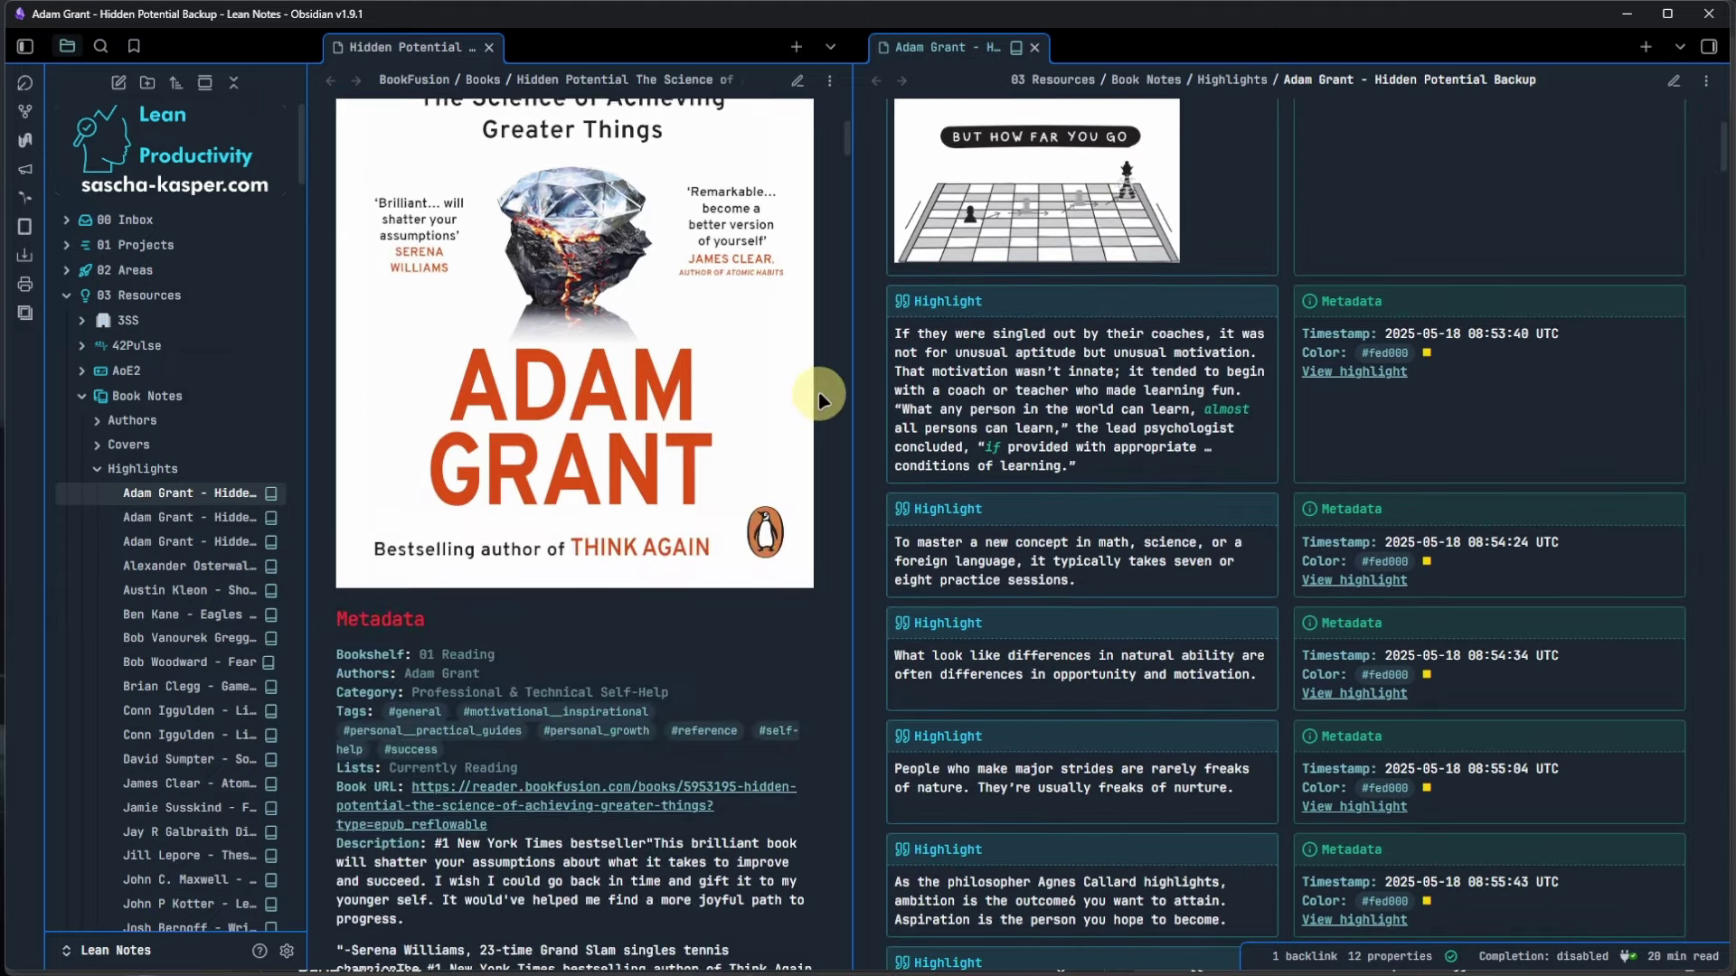
scroll(823, 394, "down", 10)
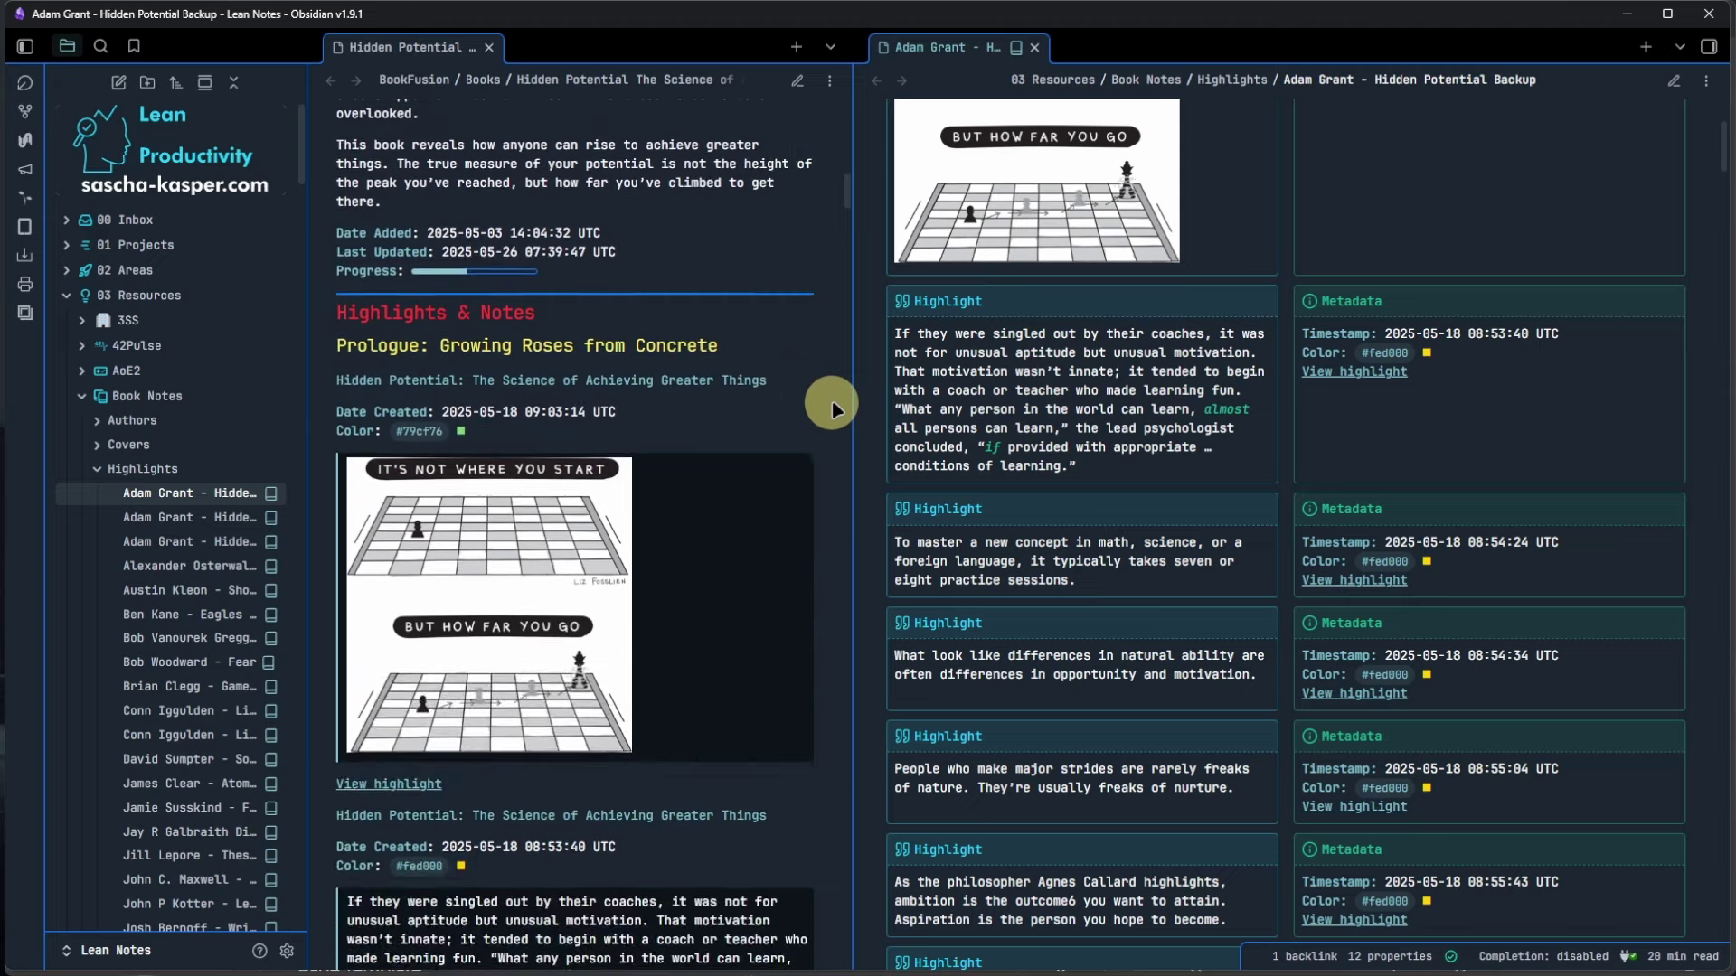
scroll(883, 452, "down", 9)
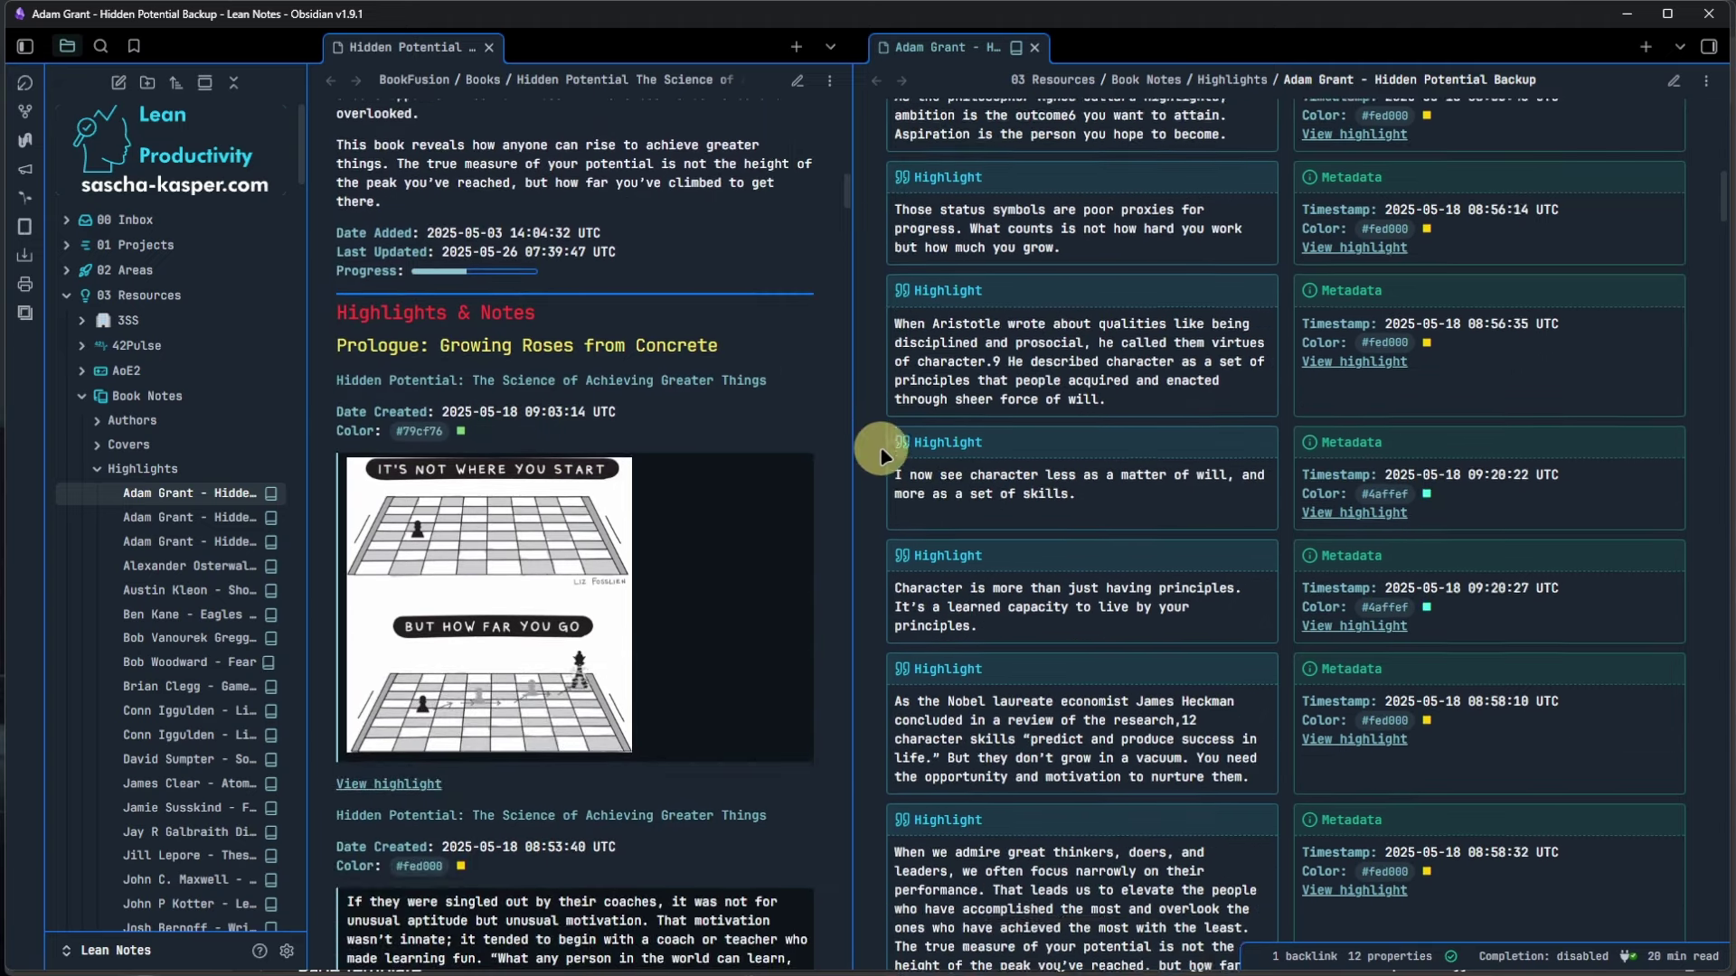
scroll(883, 452, "down", 8)
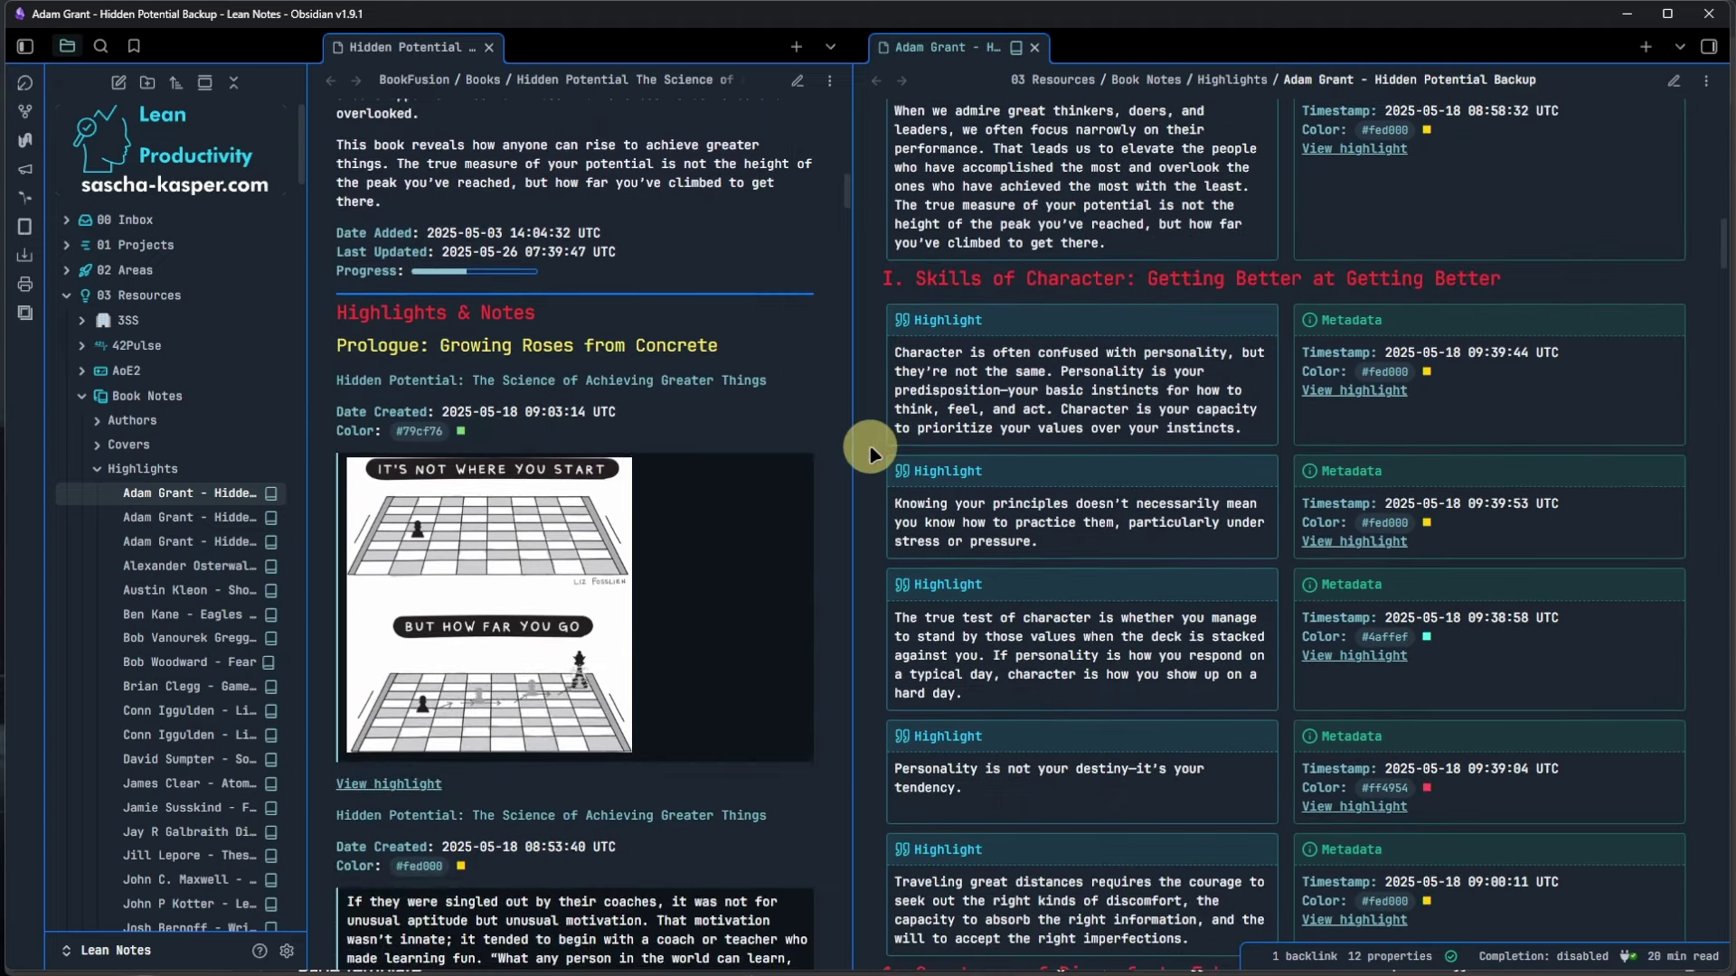
scroll(872, 452, "down", 6)
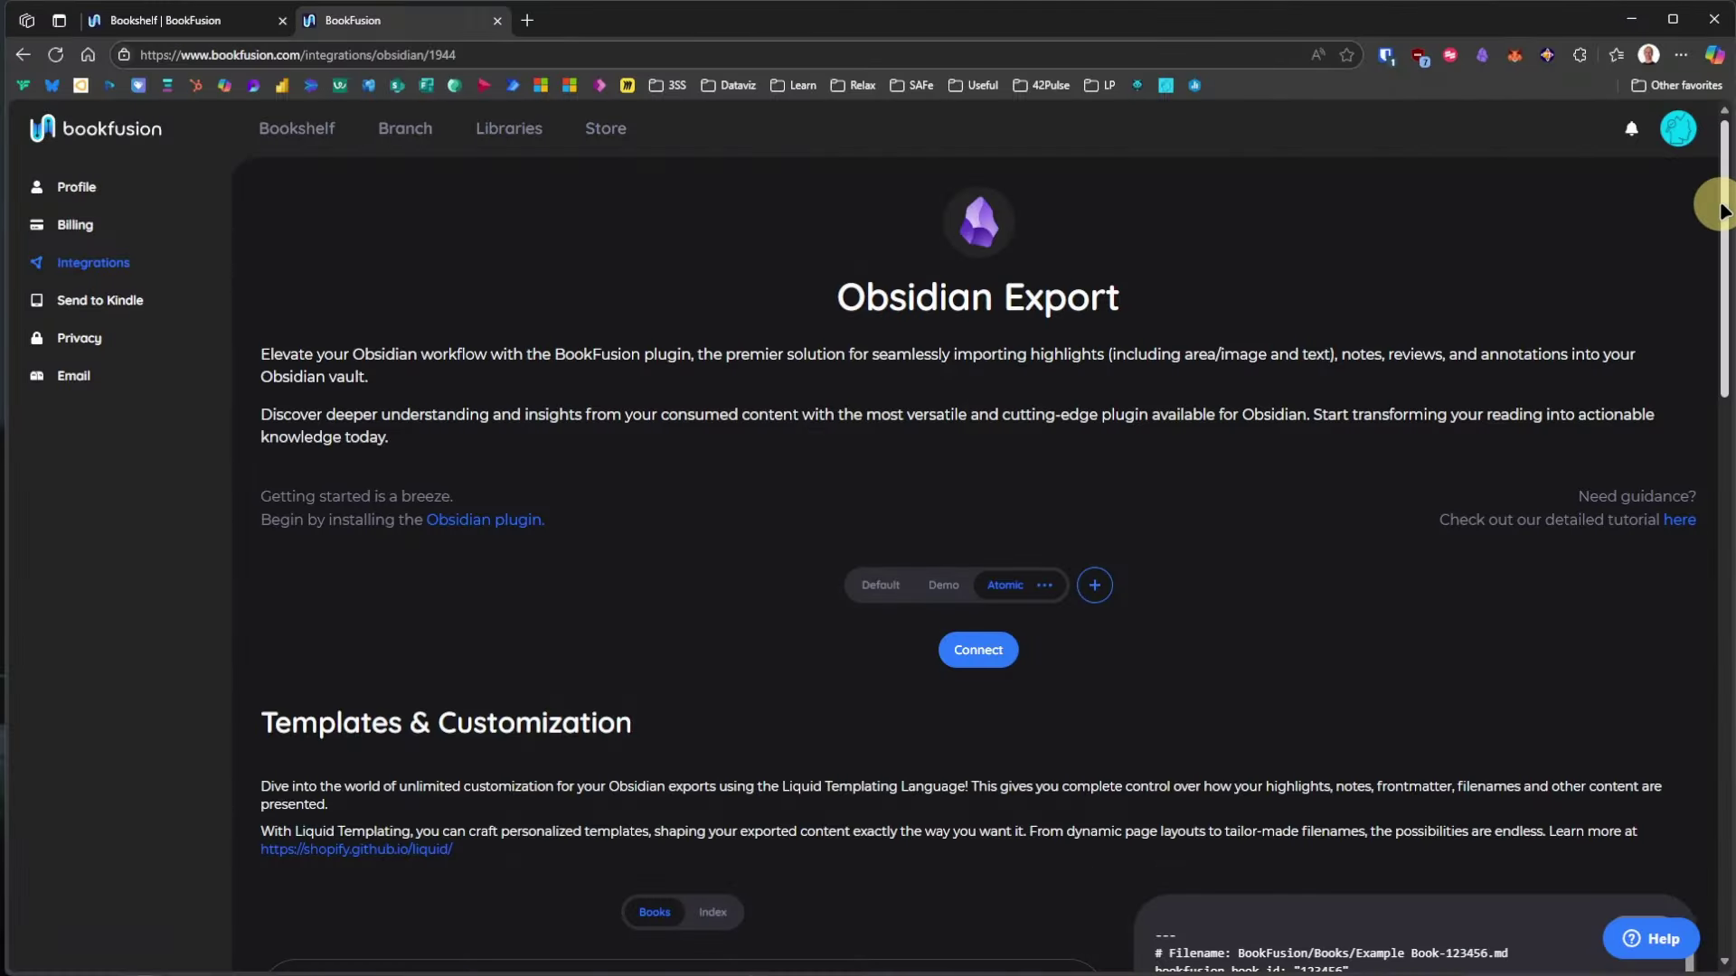
Step: Review the highlight template of the Atomic export configuration, switching Enable Atomic Highlights off and back on
scroll(1686, 379, "down", 10)
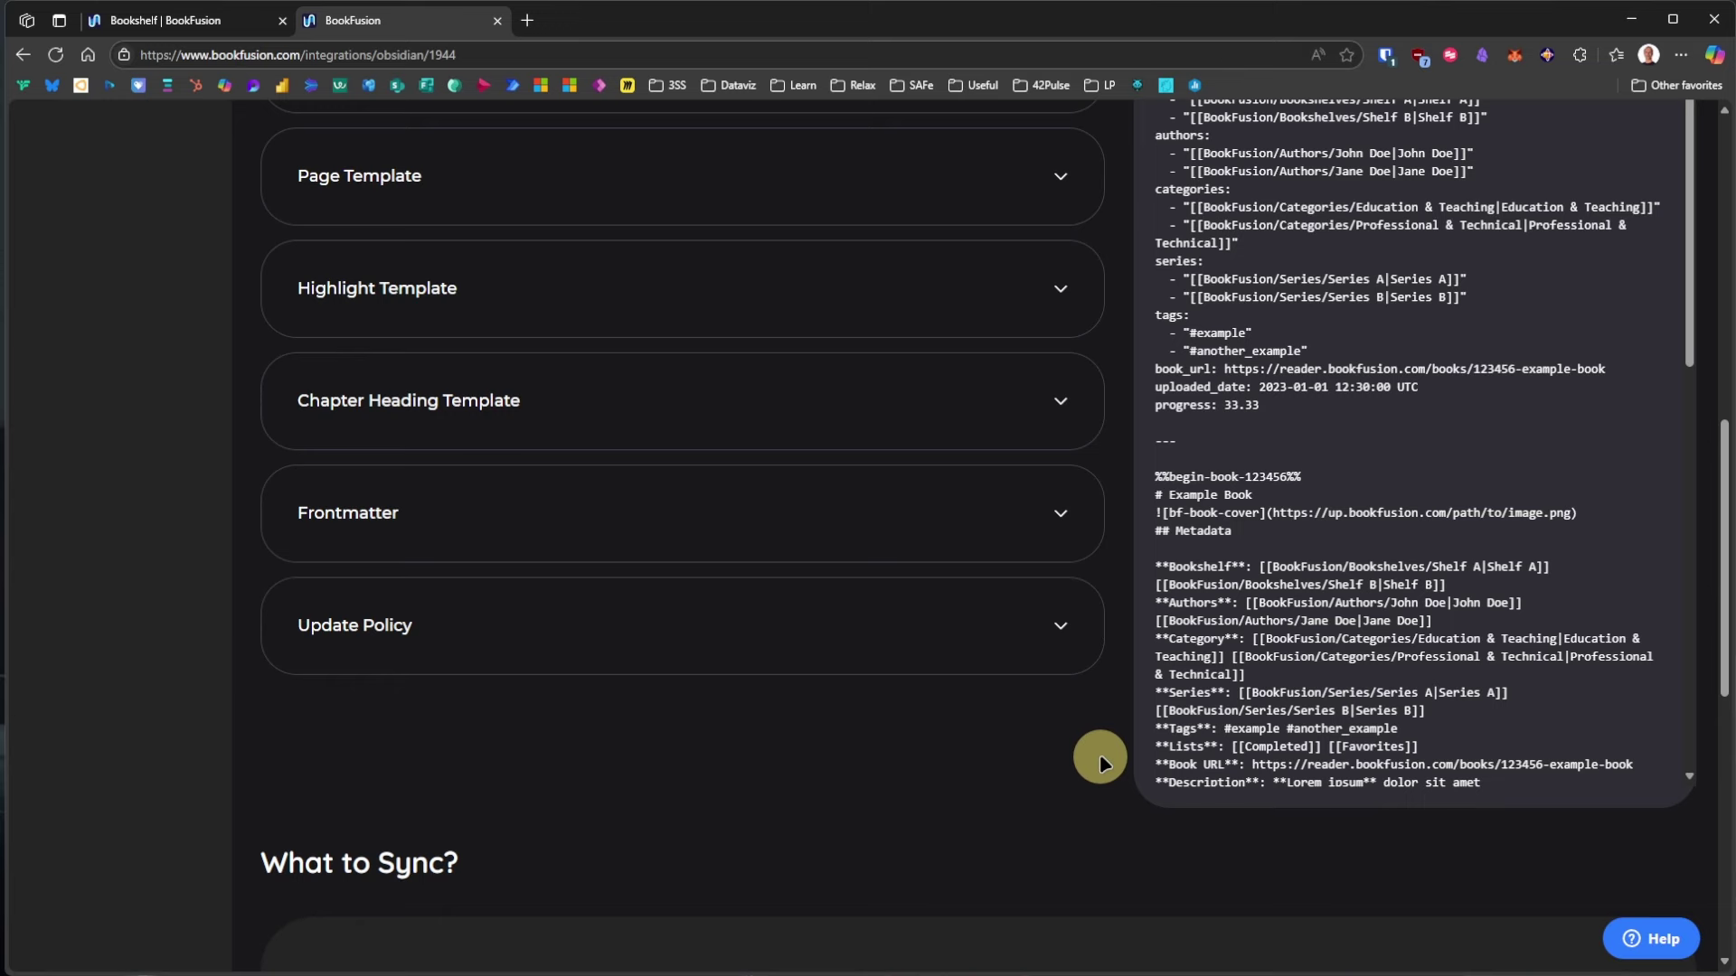
left_click(1060, 291)
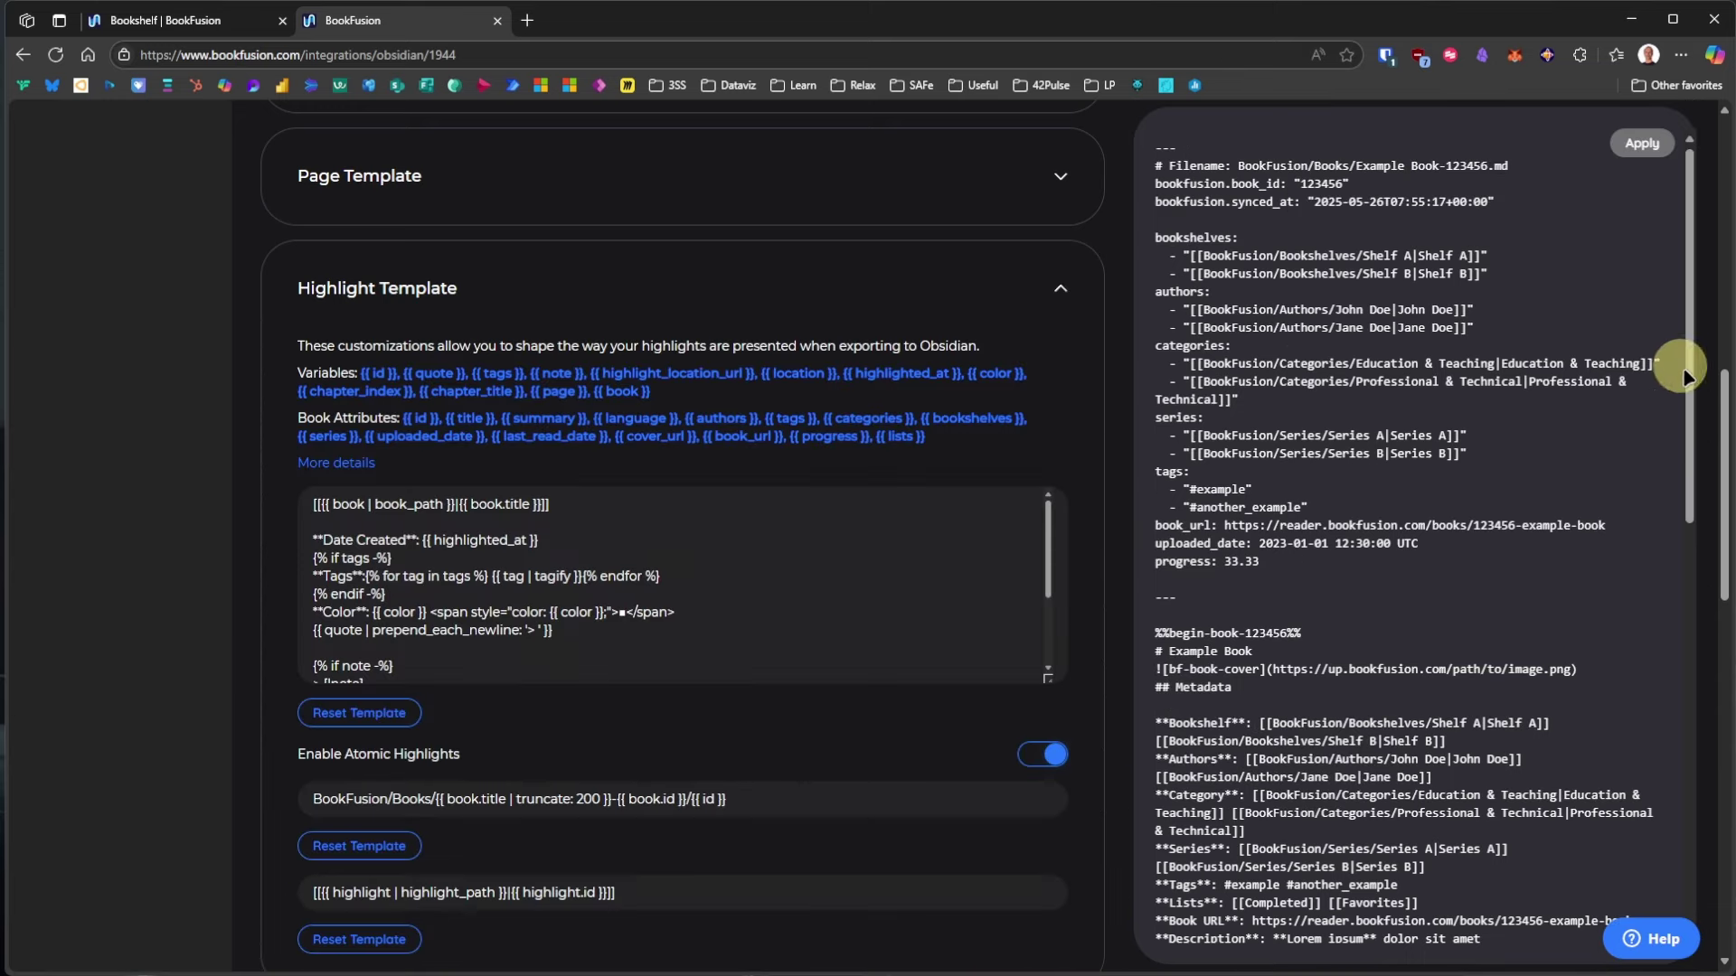
left_click_drag(1722, 380, 1722, 466)
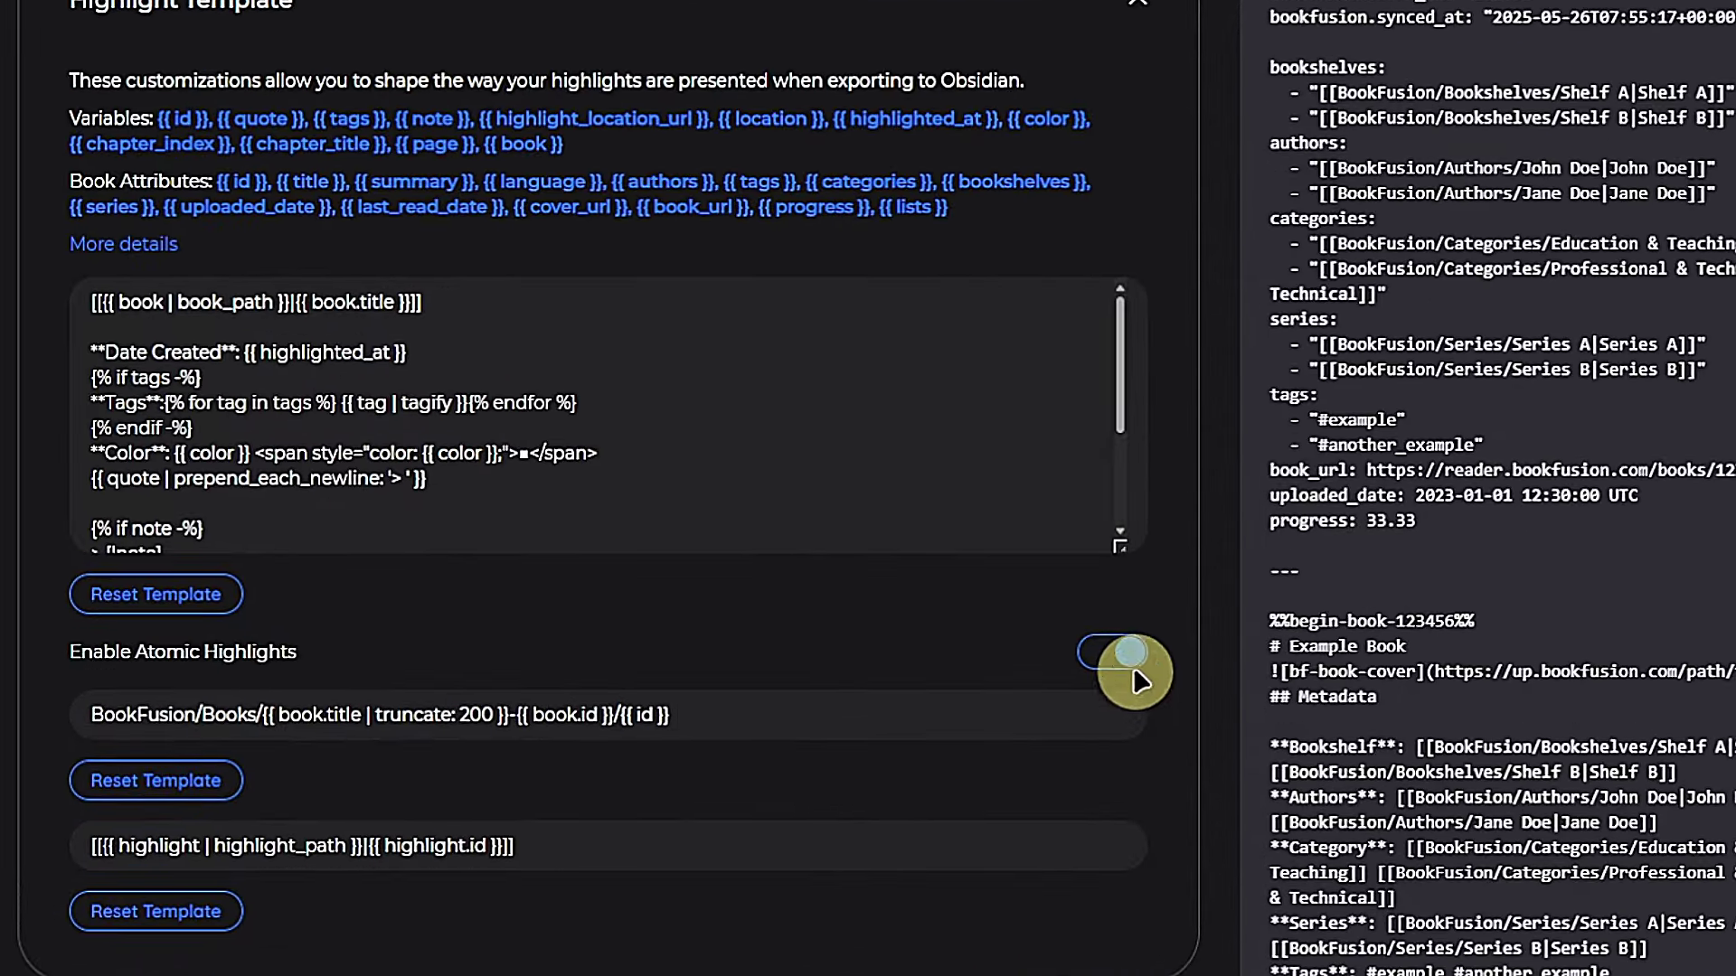
left_click(1052, 663)
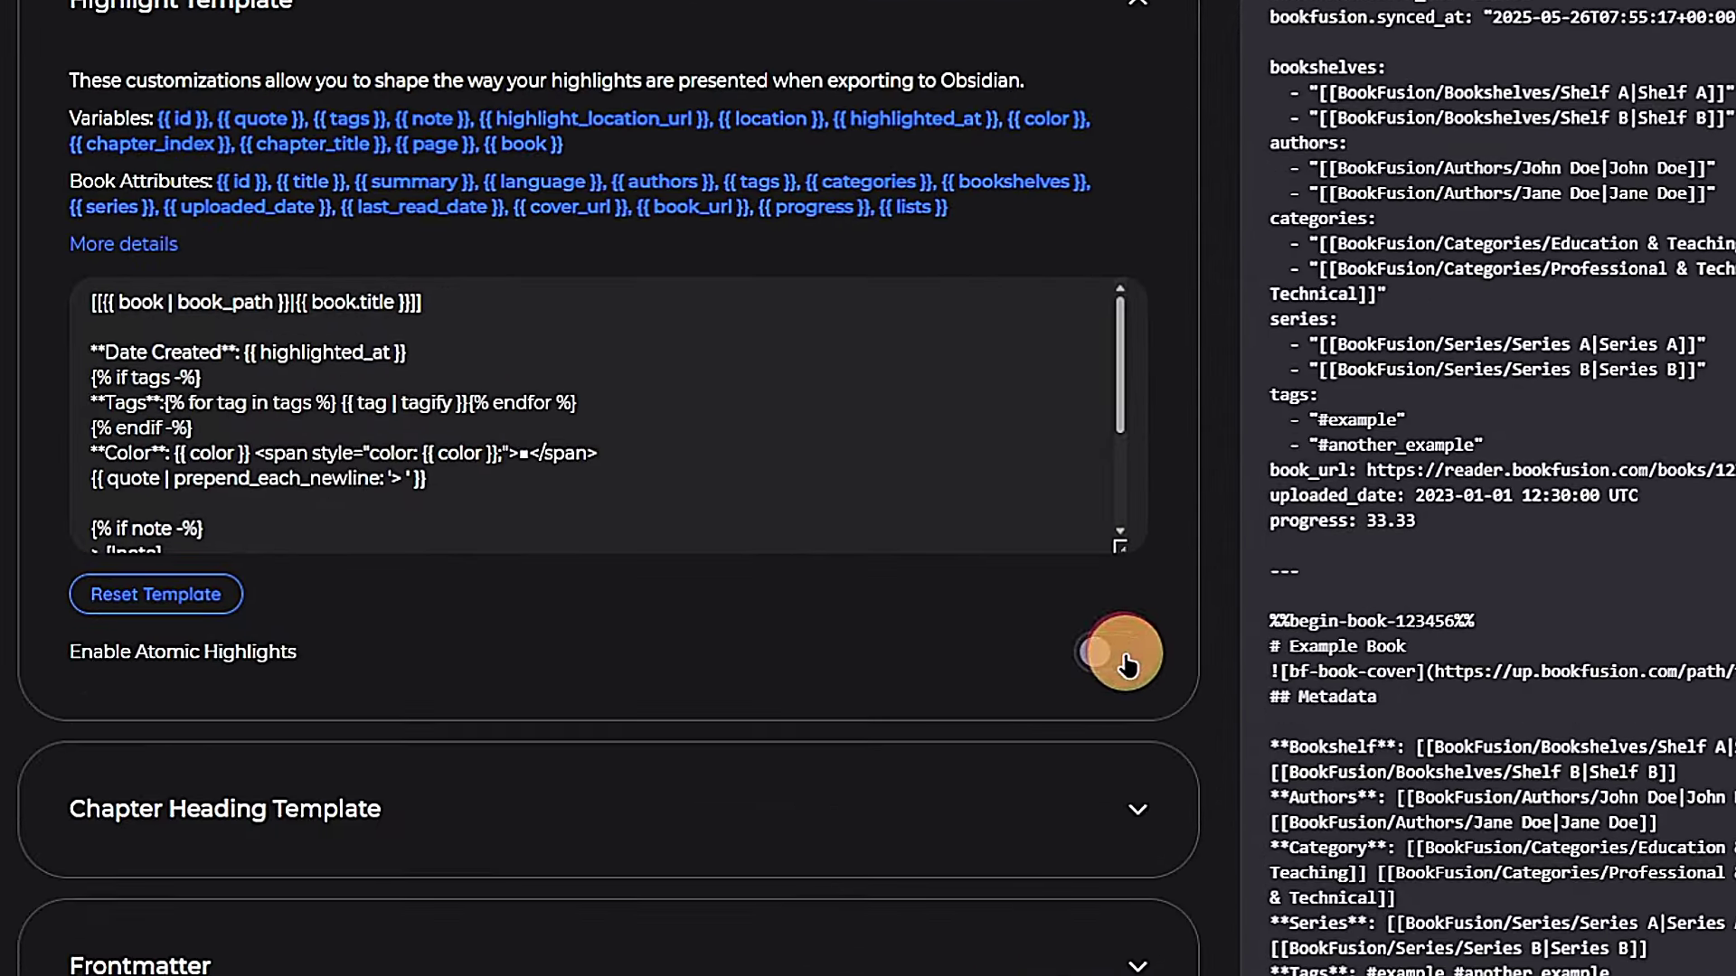
left_click(1127, 663)
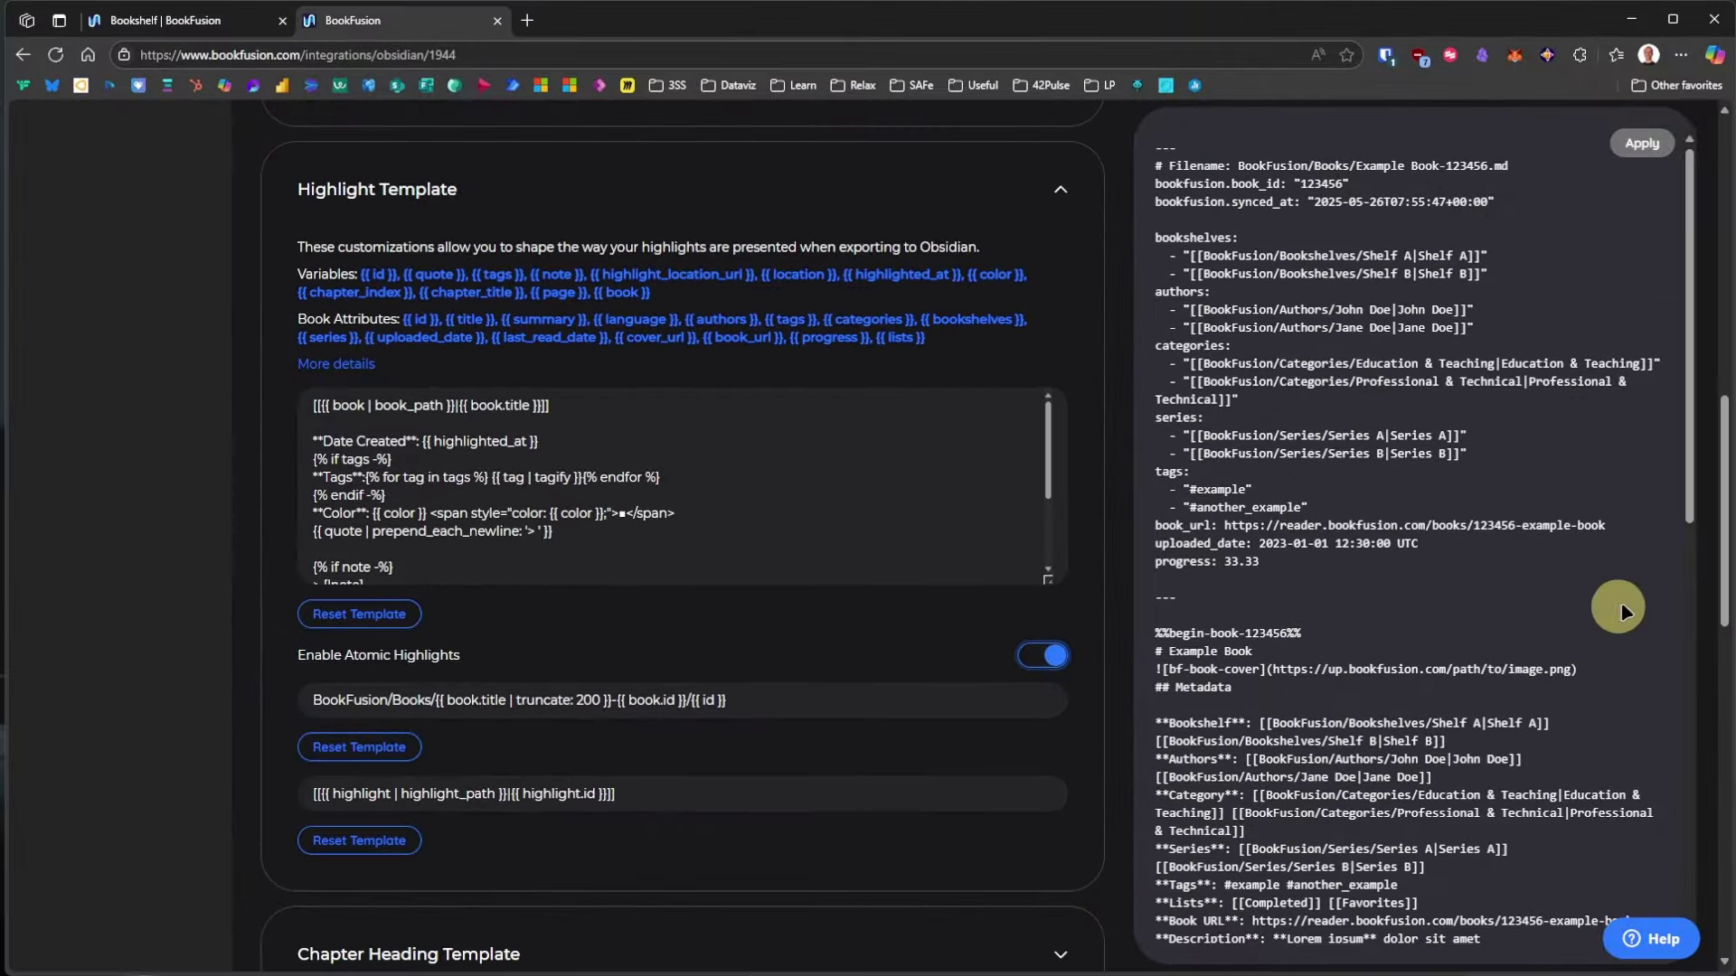
Step: Connect the Atomic export configuration, allow Obsidian to open, and check the BookFusion plugin's settings there
left_click_drag(1724, 561, 1724, 281)
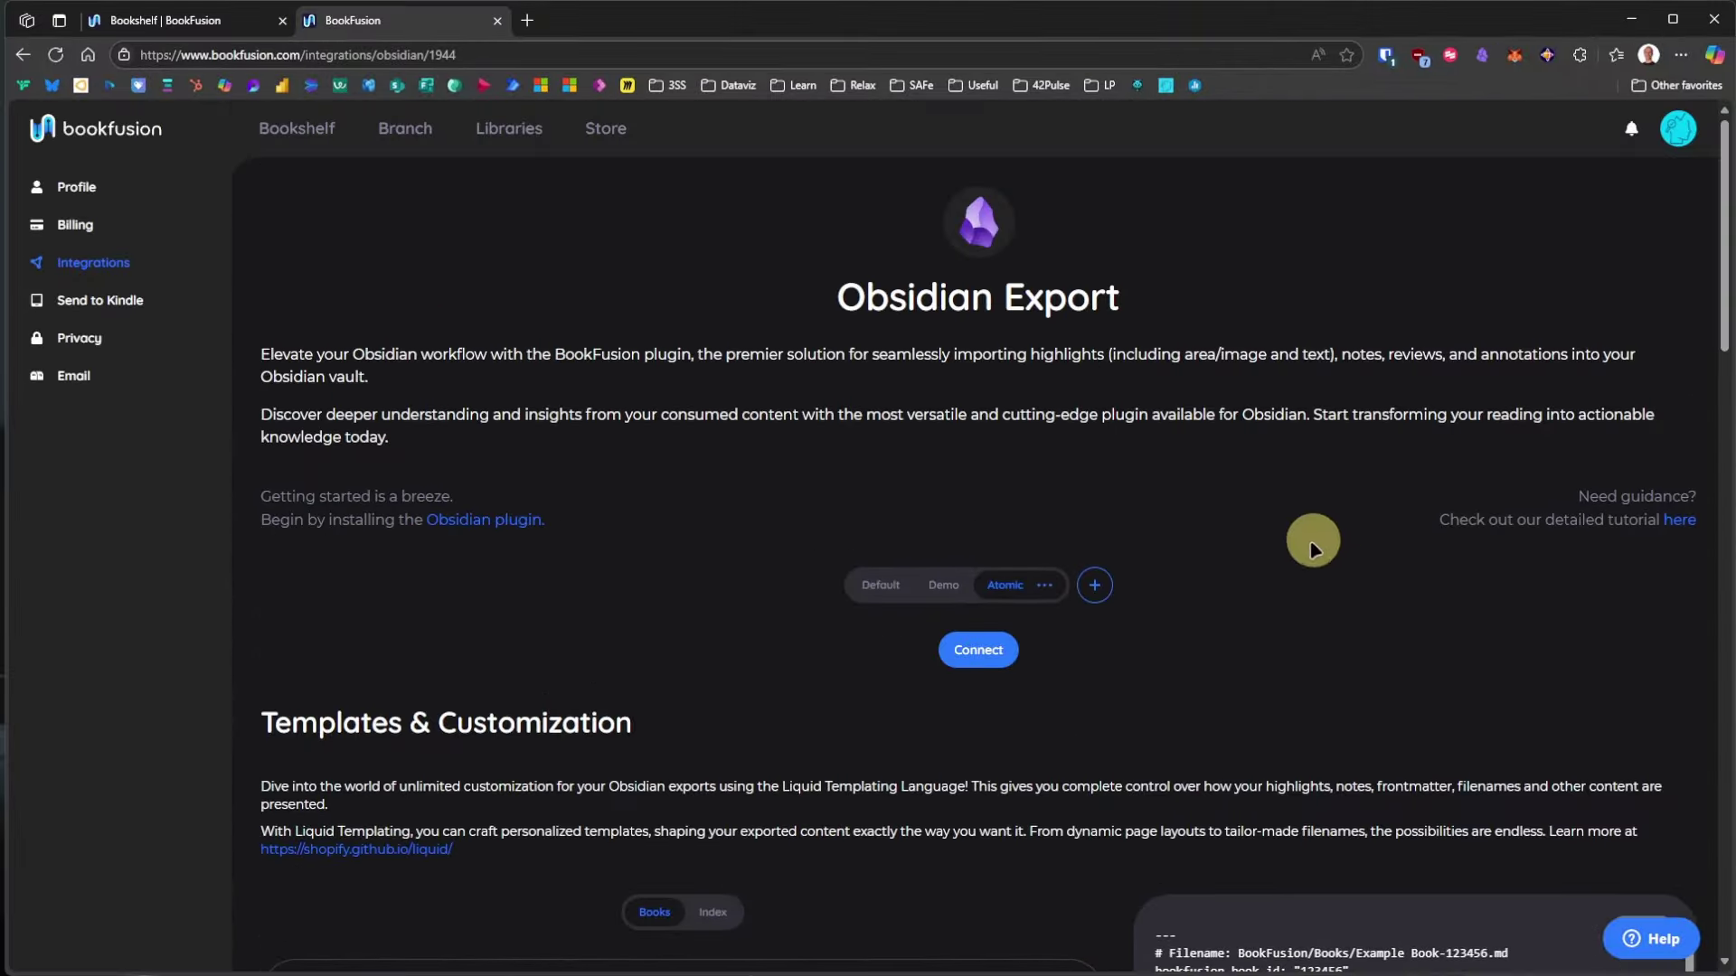
left_click(978, 650)
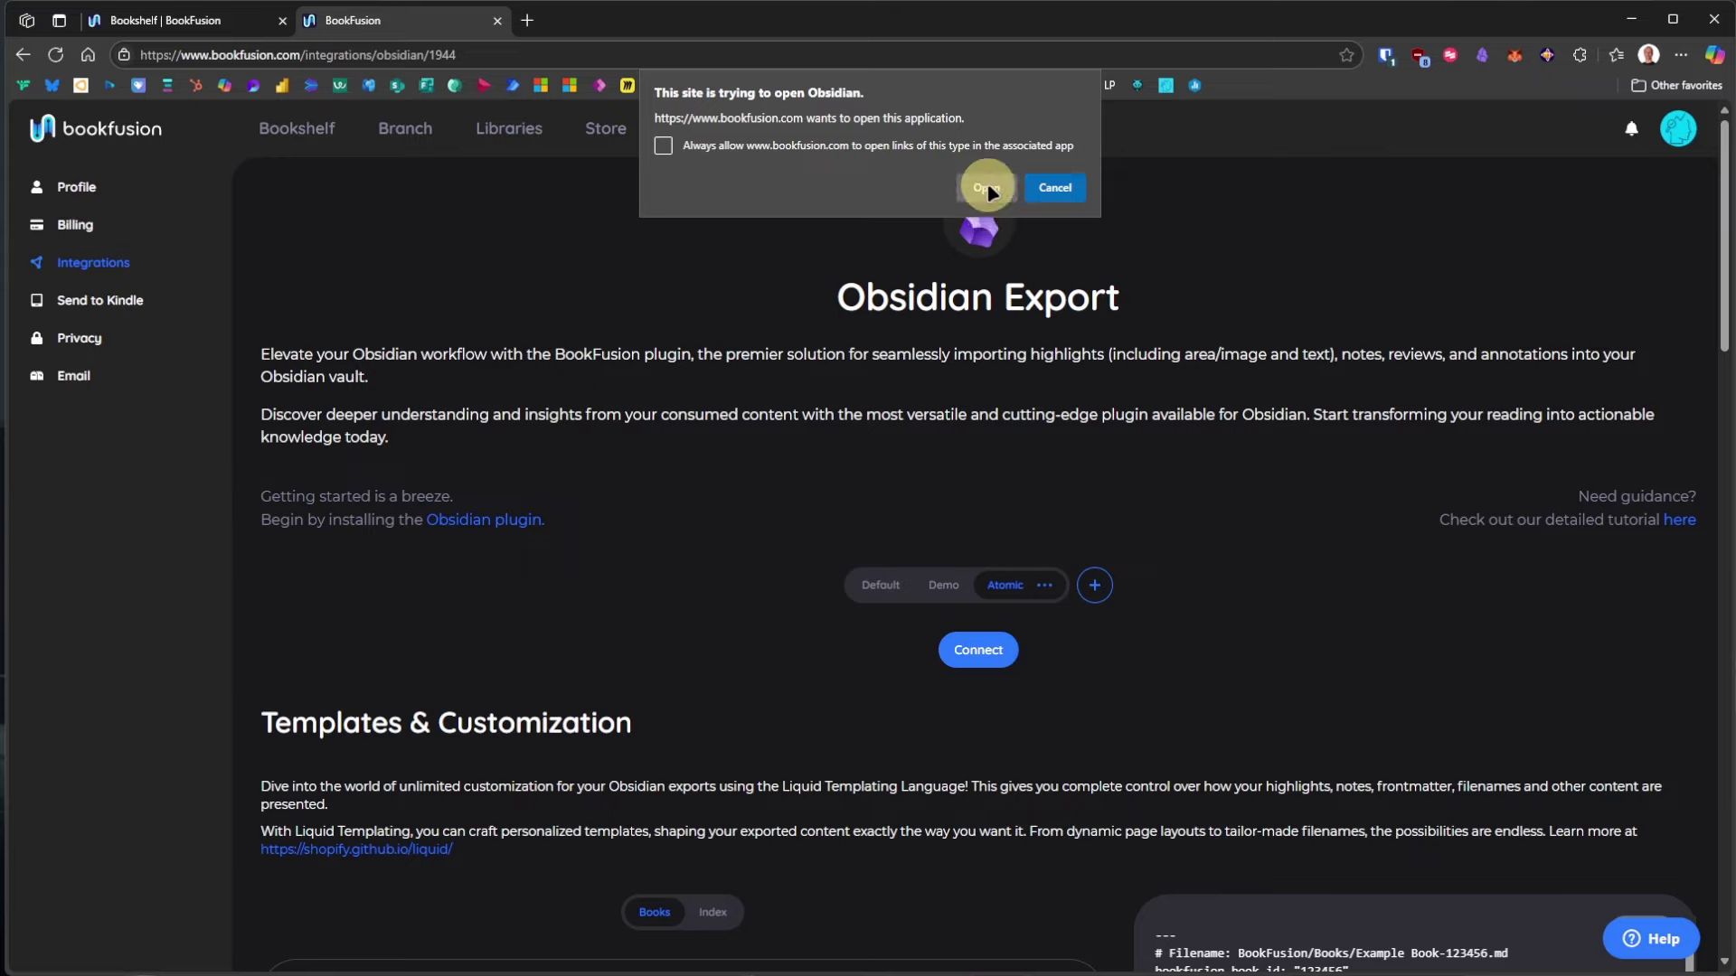
left_click(987, 187)
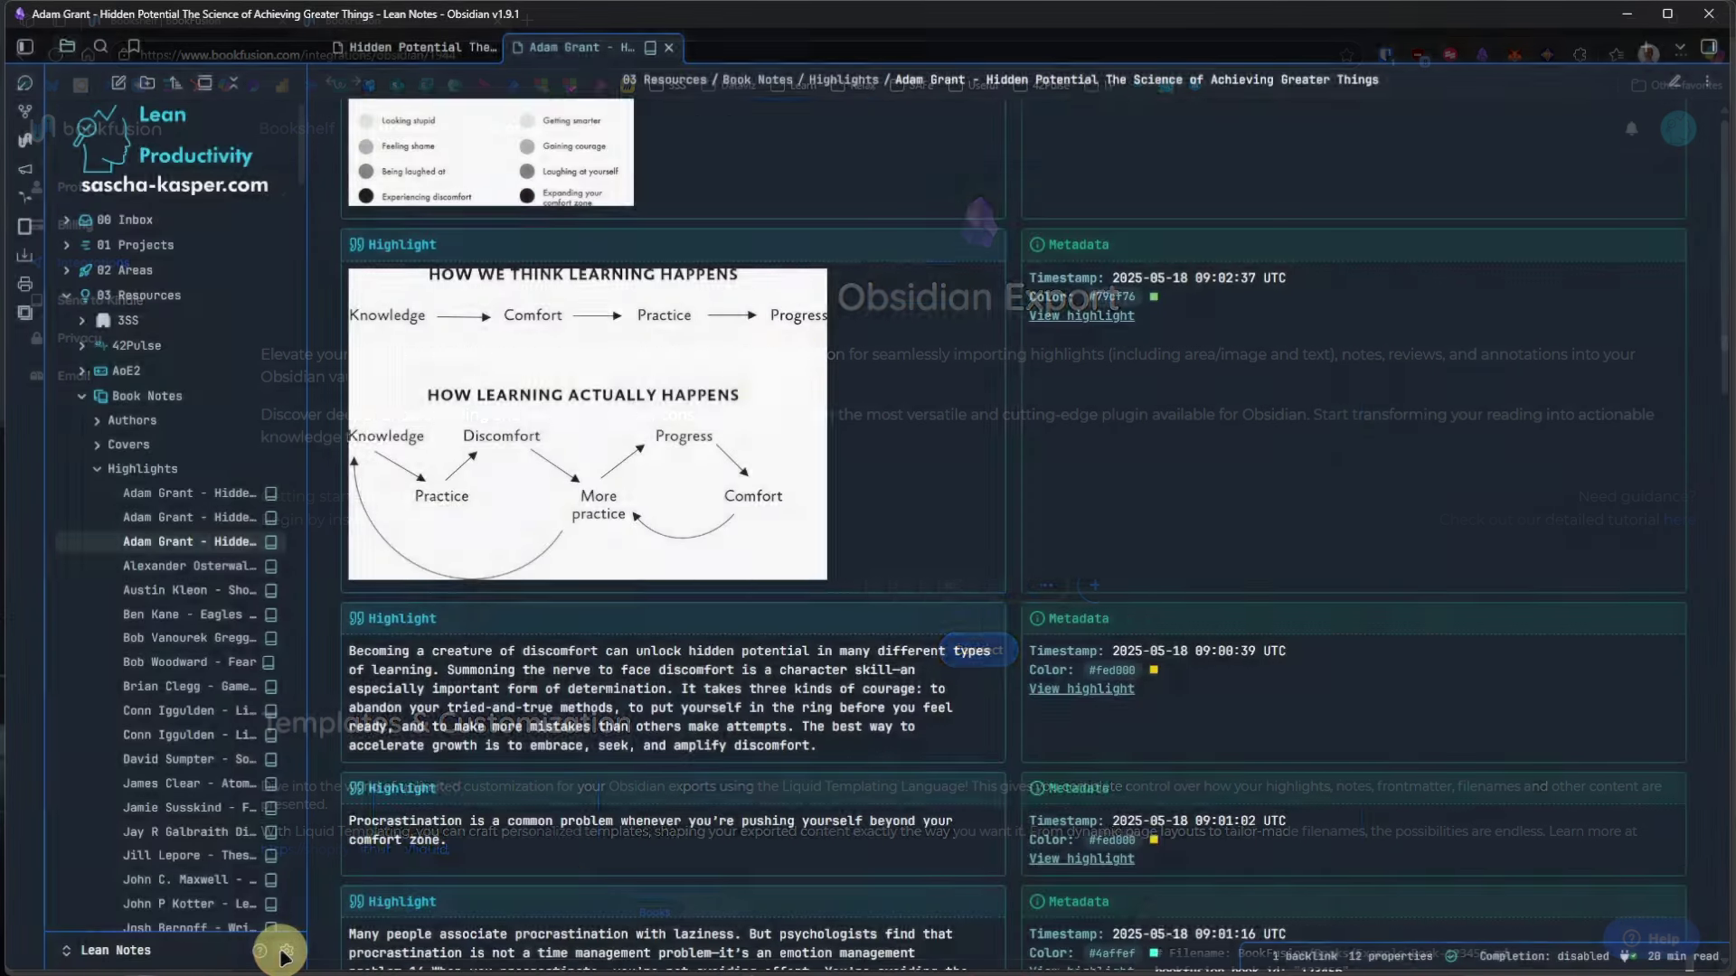
left_click(286, 952)
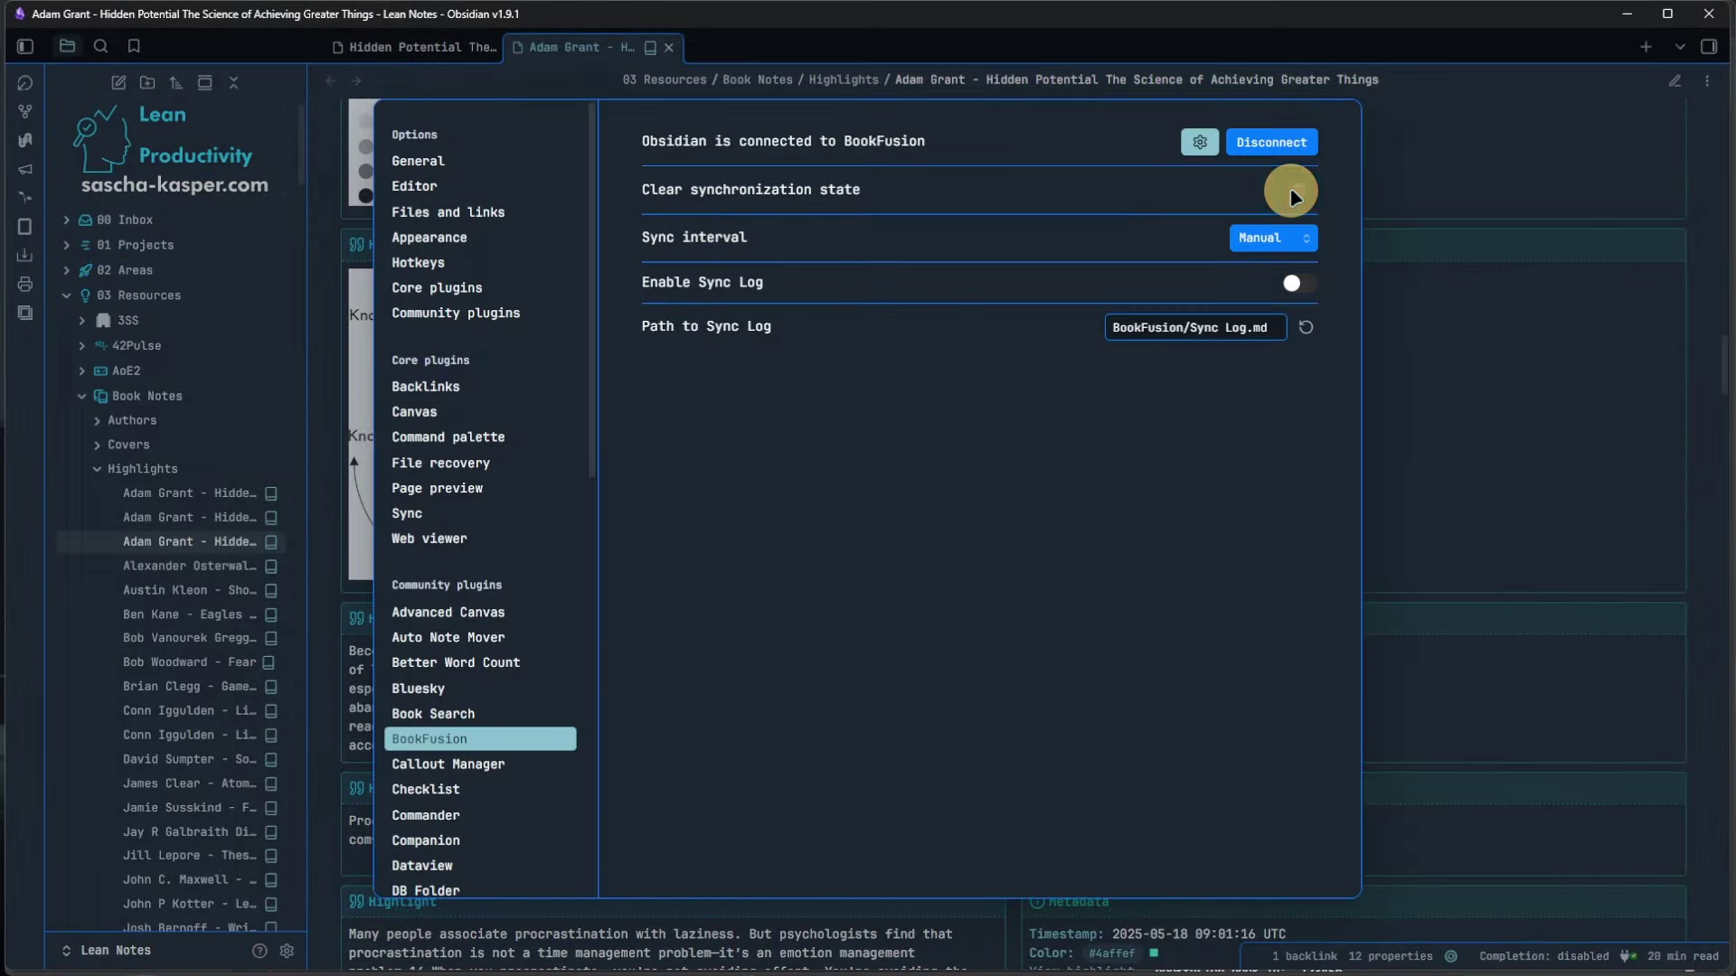
left_click(1703, 186)
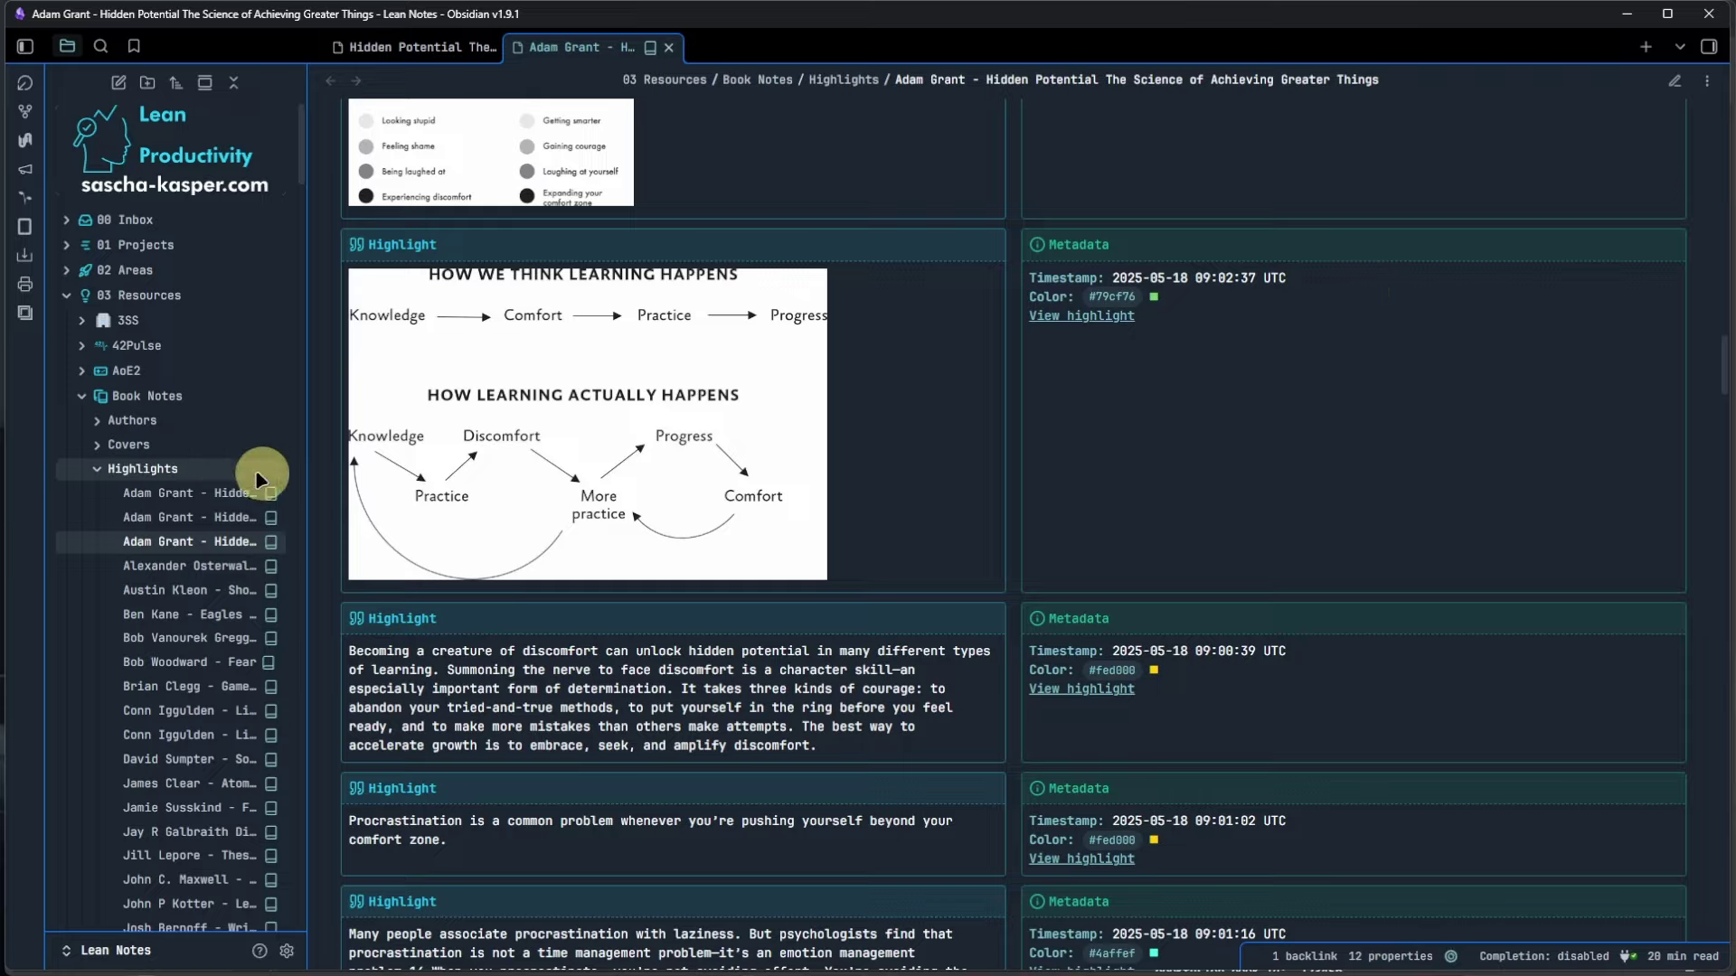
Step: Collapse the Highlights and 03 Resources folders and run the BookFusion sync in the vault
left_click(94, 468)
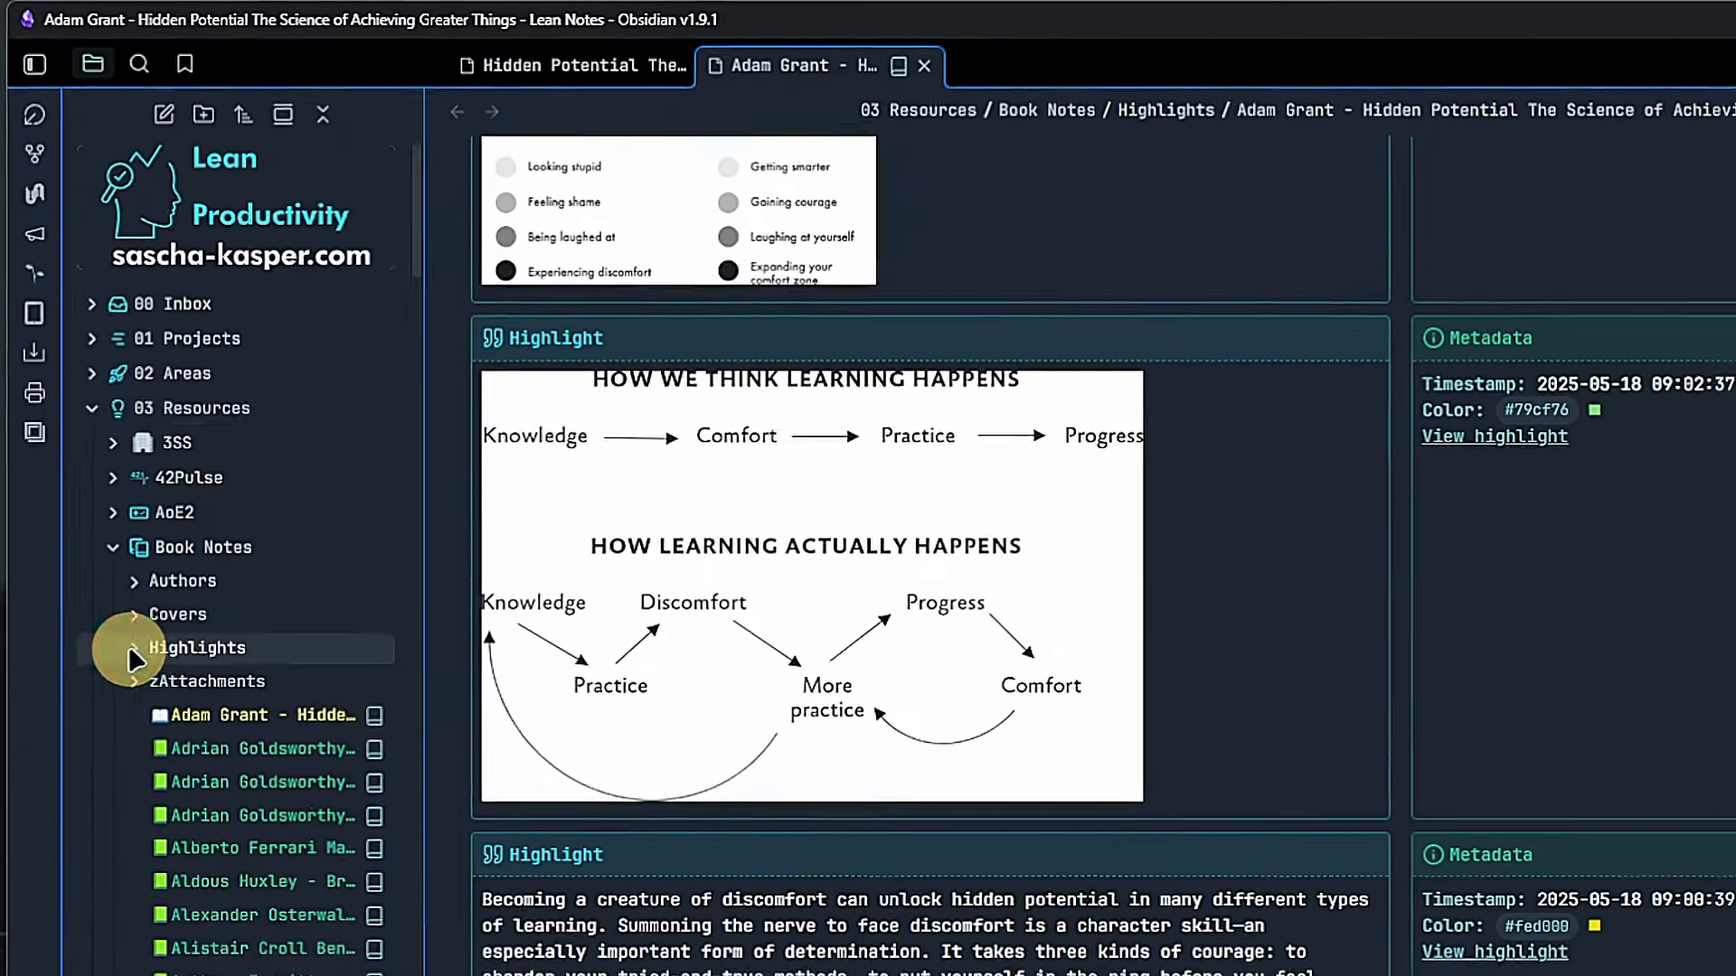
left_click(92, 408)
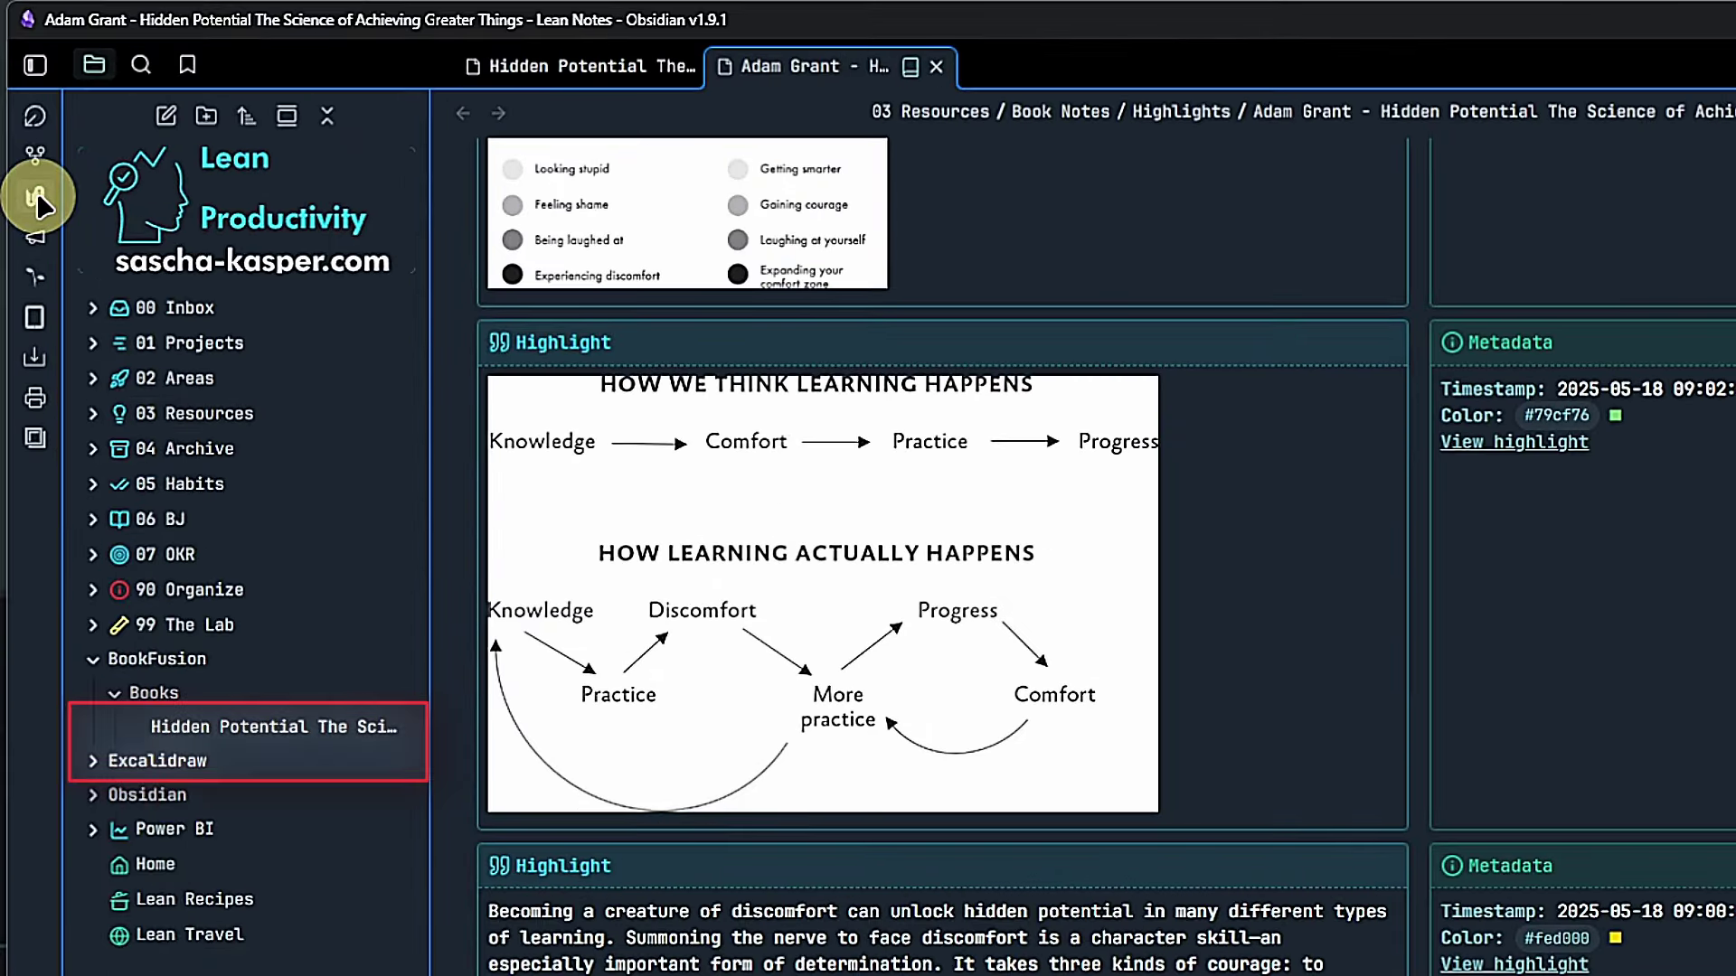
left_click(36, 192)
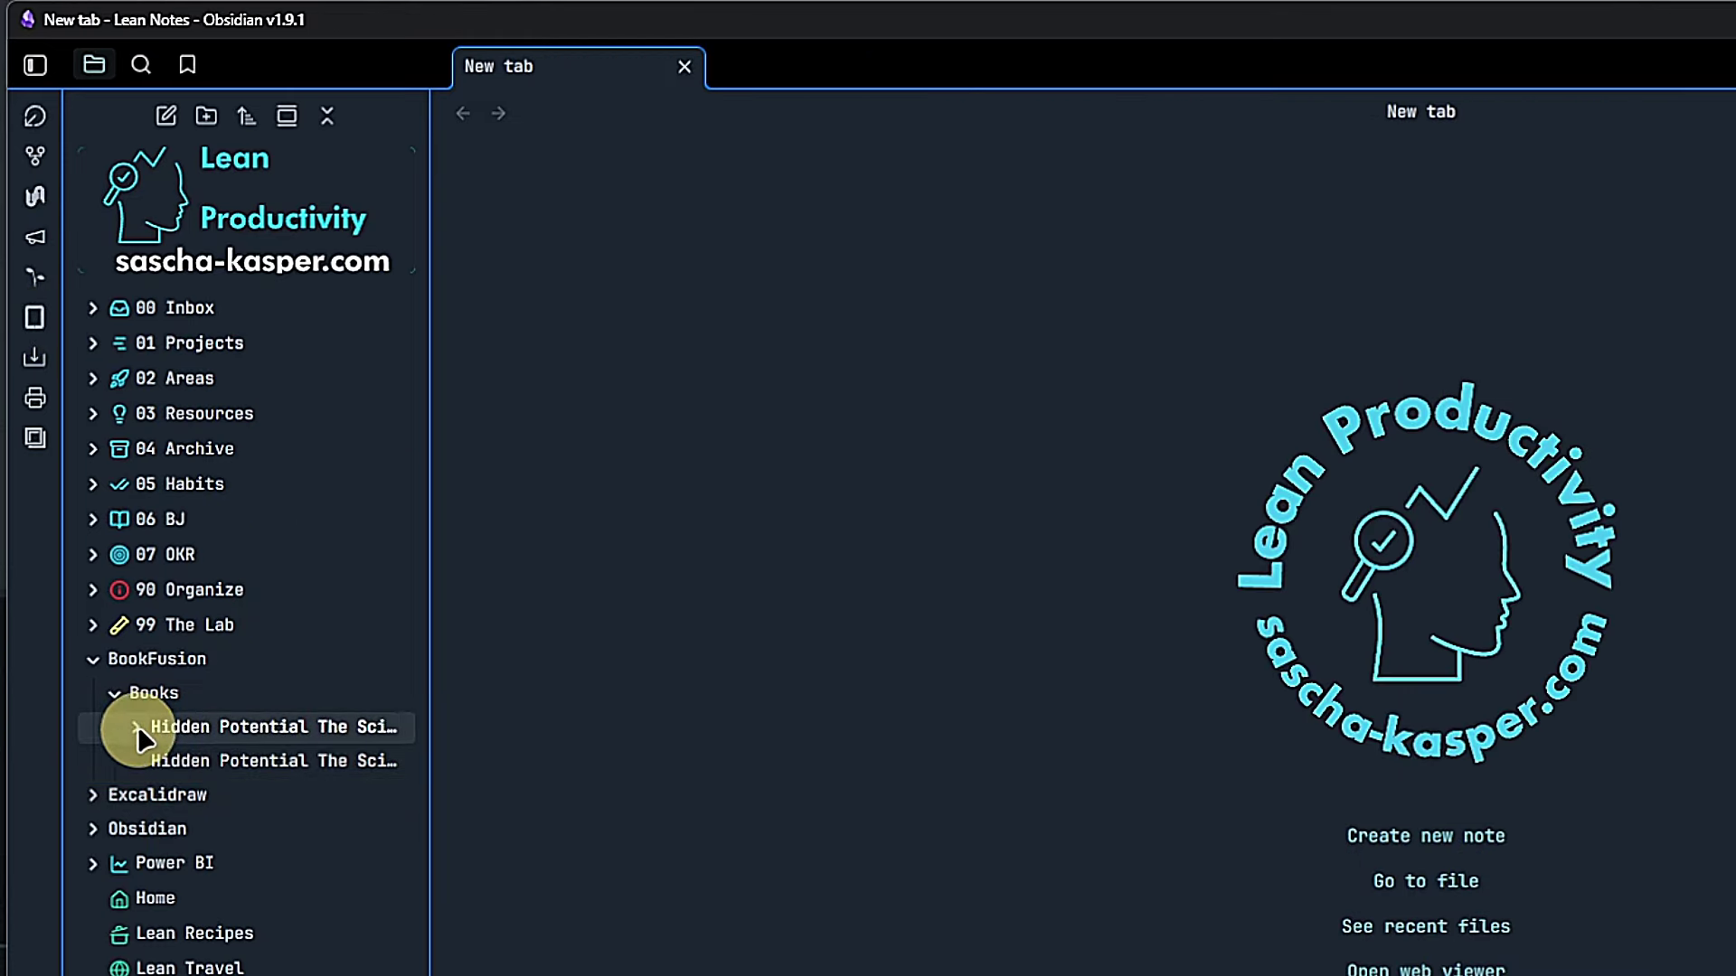
Step: Expand the Hidden Potential folder under BookFusion/Books and view its first four individual highlight notes
left_click(135, 726)
left_click(210, 762)
left_click(232, 792)
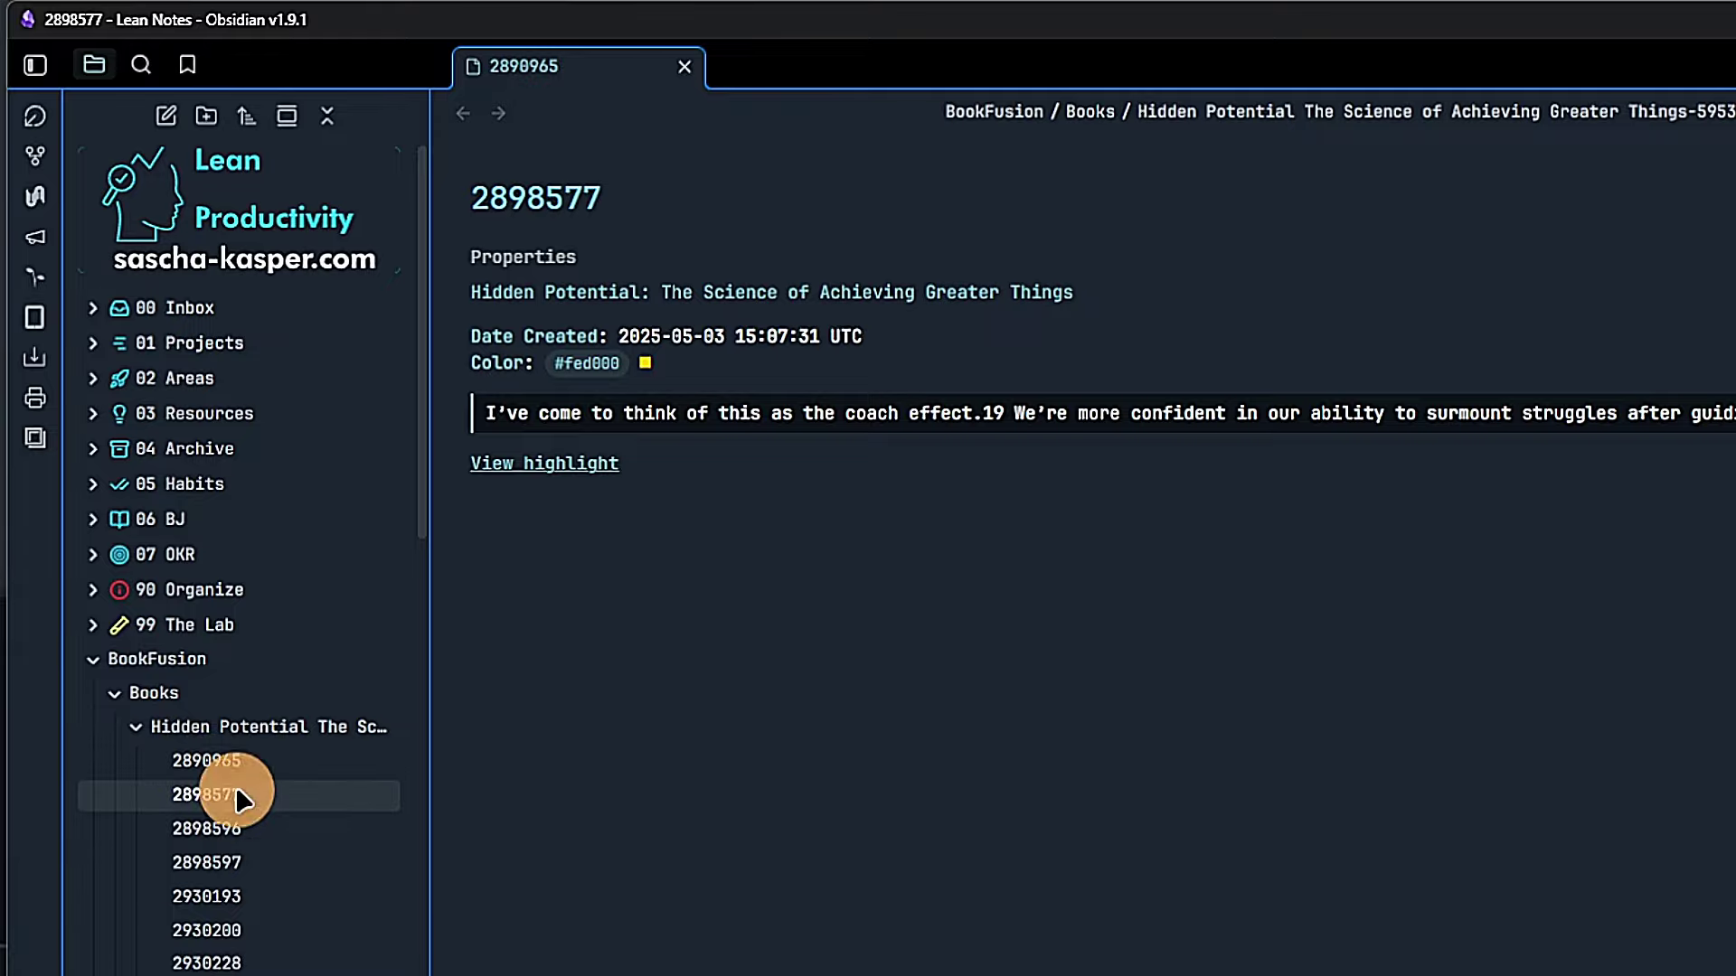
left_click(231, 824)
left_click(228, 861)
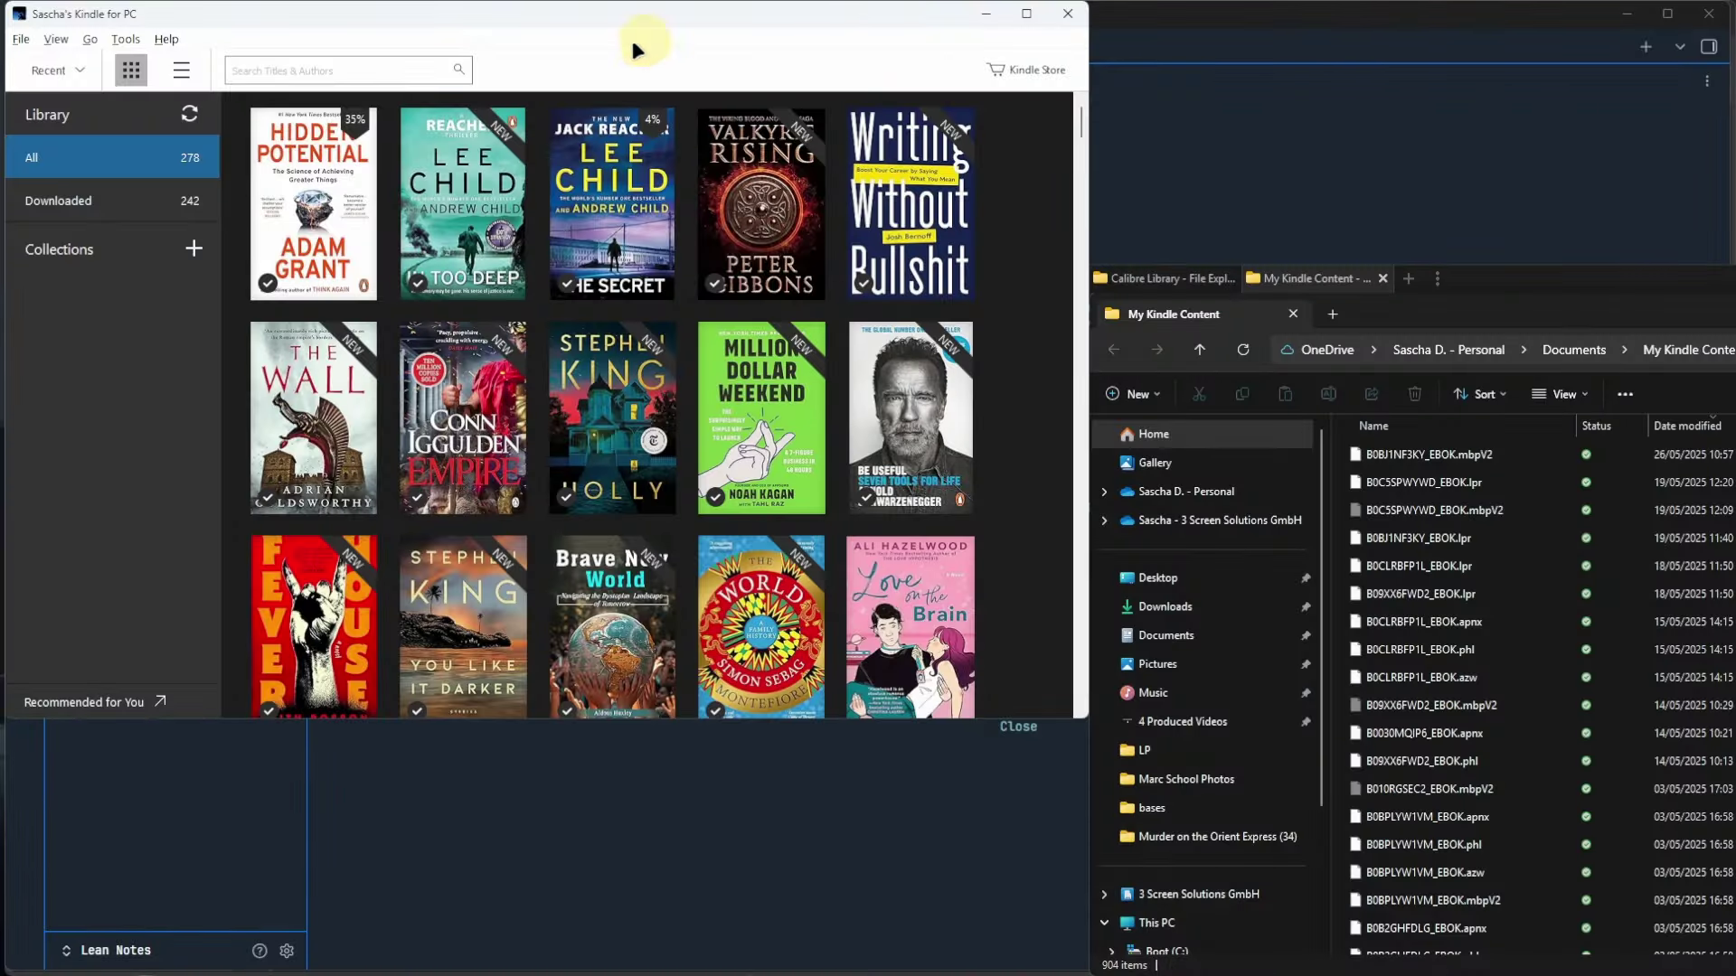
Step: Switch to Kindle for PC and show only the downloaded books in the library
left_click(103, 206)
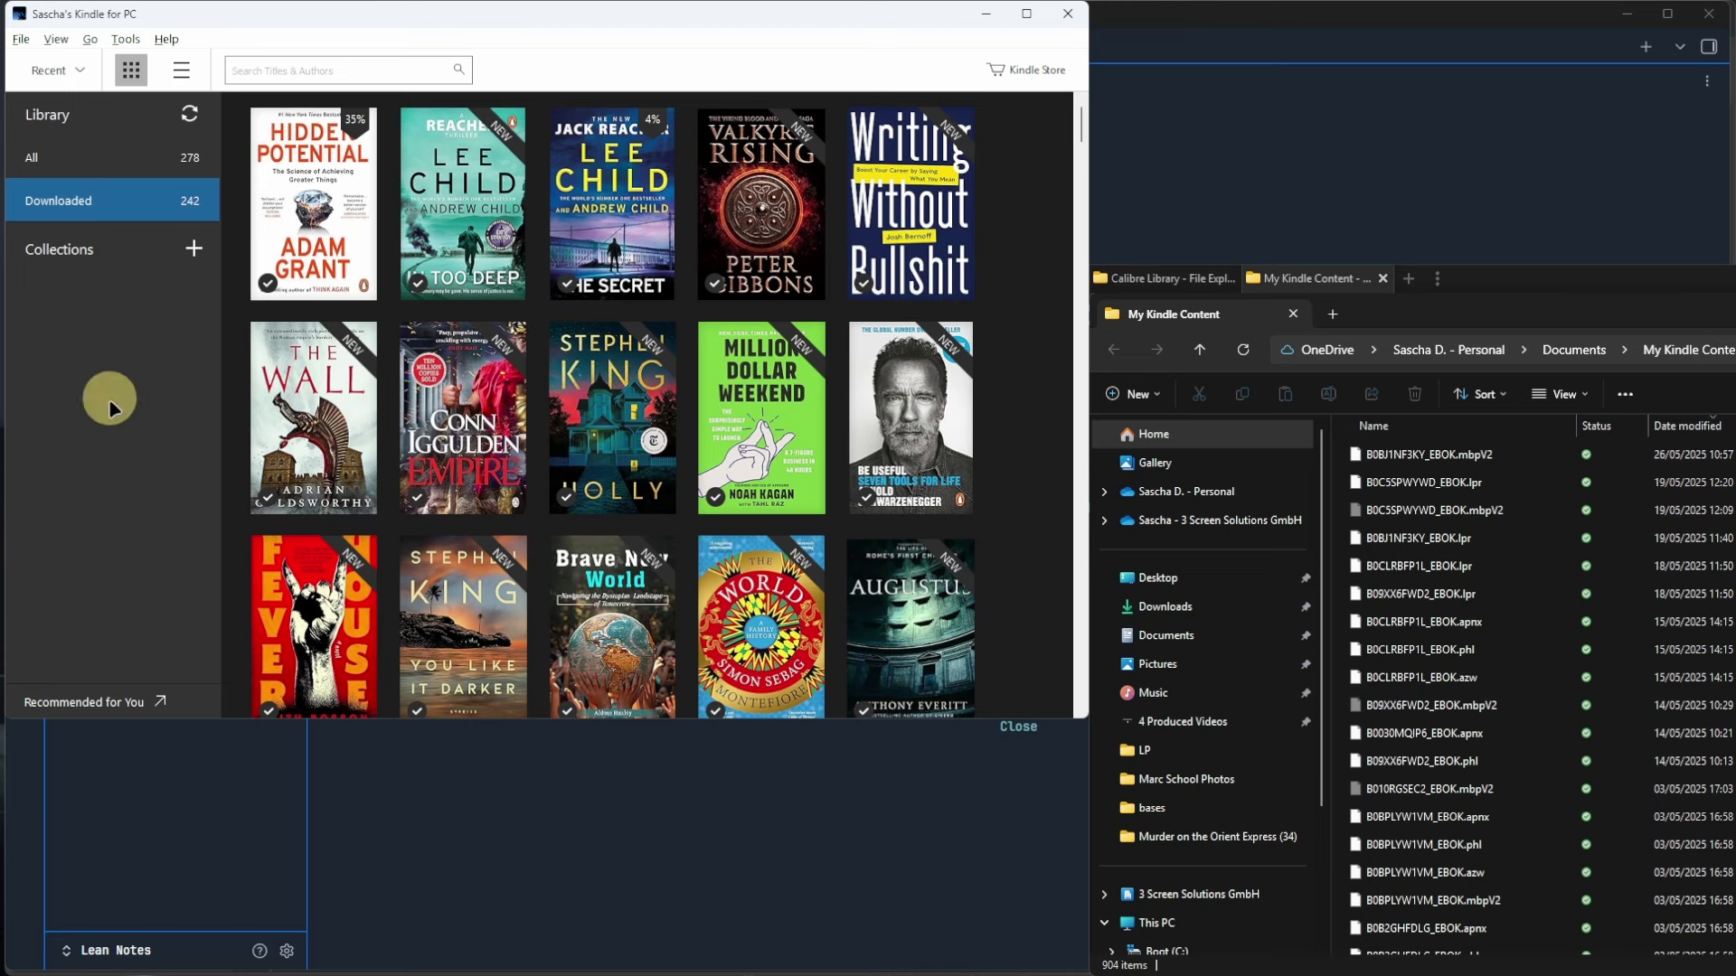